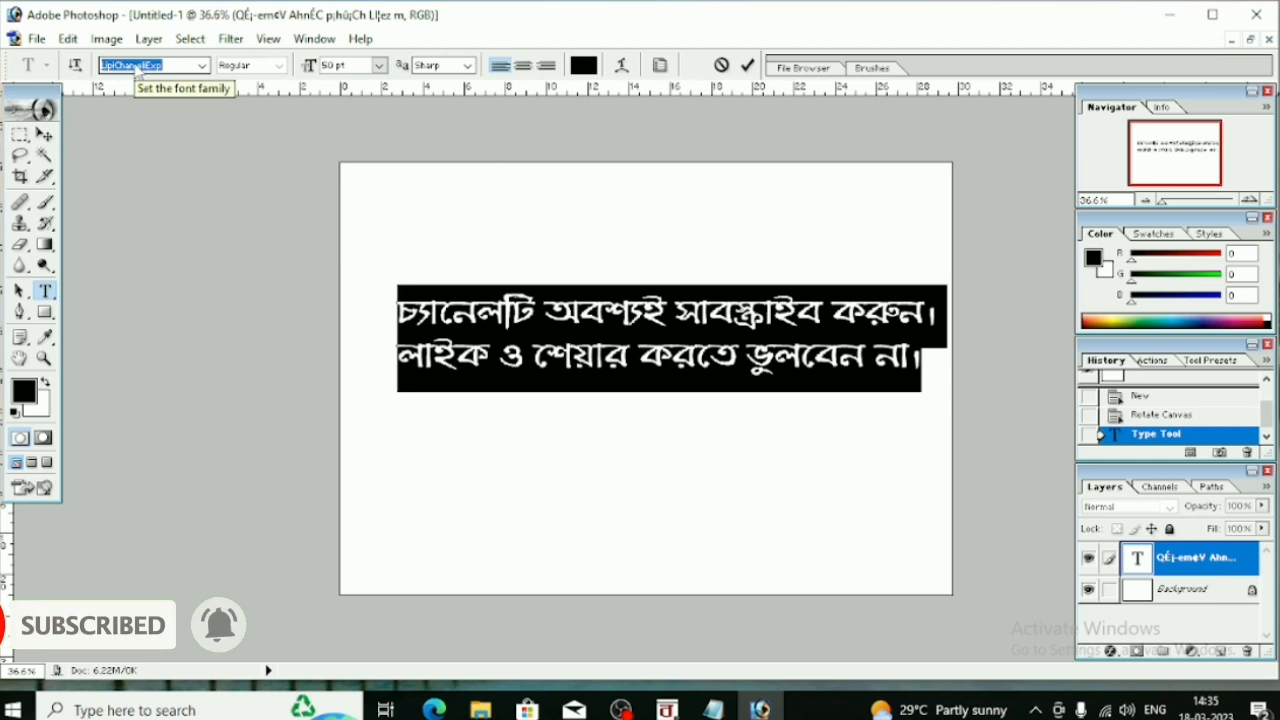
Try other Bengali fonts on the selected two-line text and apply LipiChamelCon.
key("Up")
key("Up")
key("Up")
key("Up")
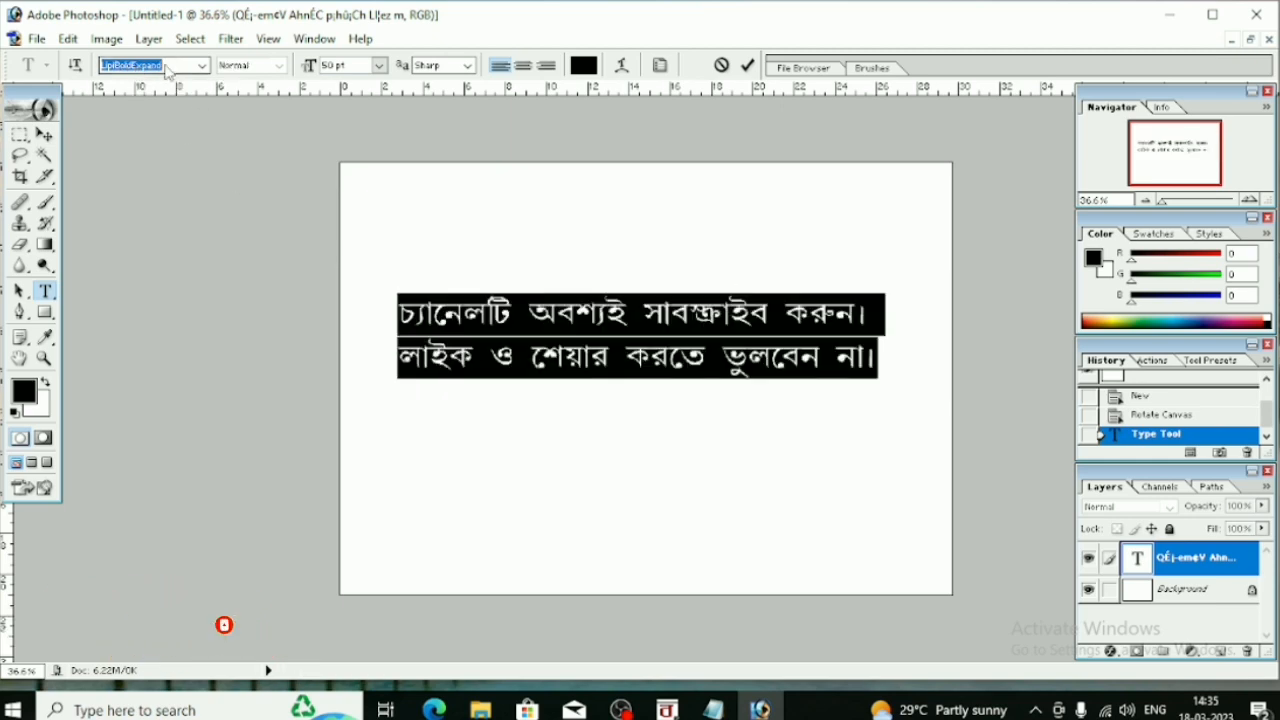
key("Down")
left_click(459, 320)
scroll(453, 323, "up", 3)
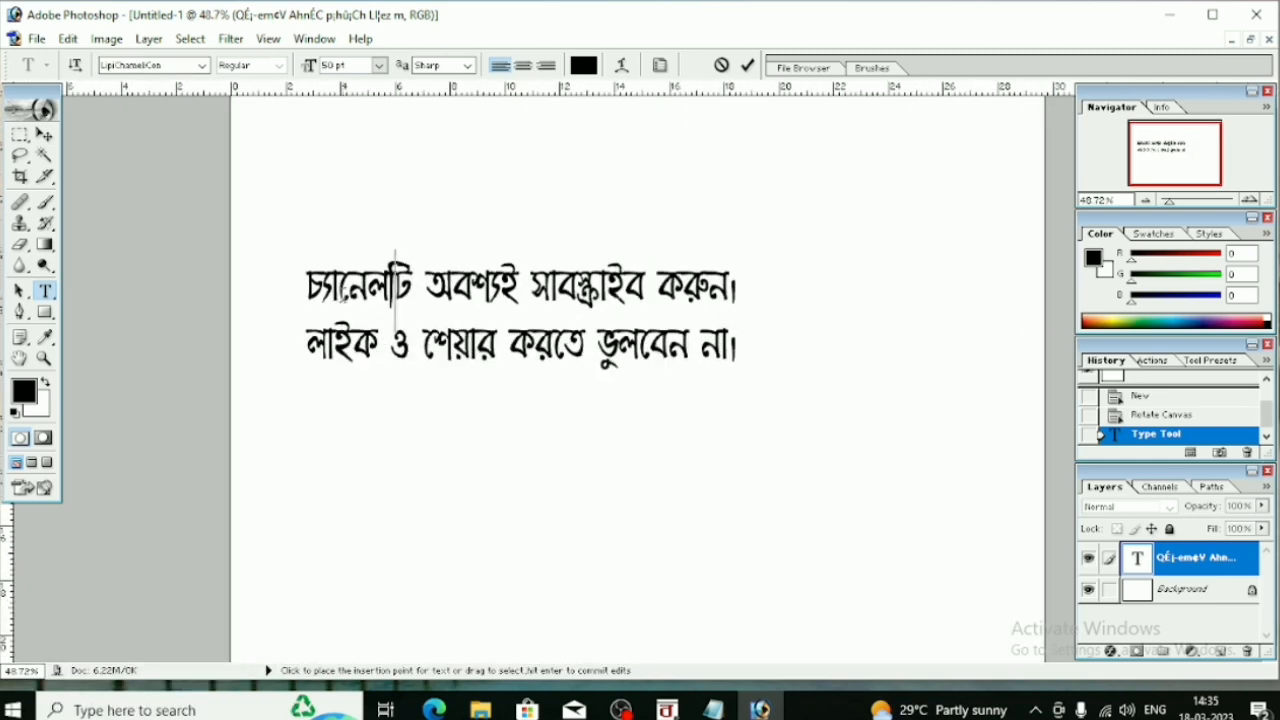
Reselect both lines of Bengali text and change their font to LipiChamelNormal.
left_click_drag(307, 280, 755, 387)
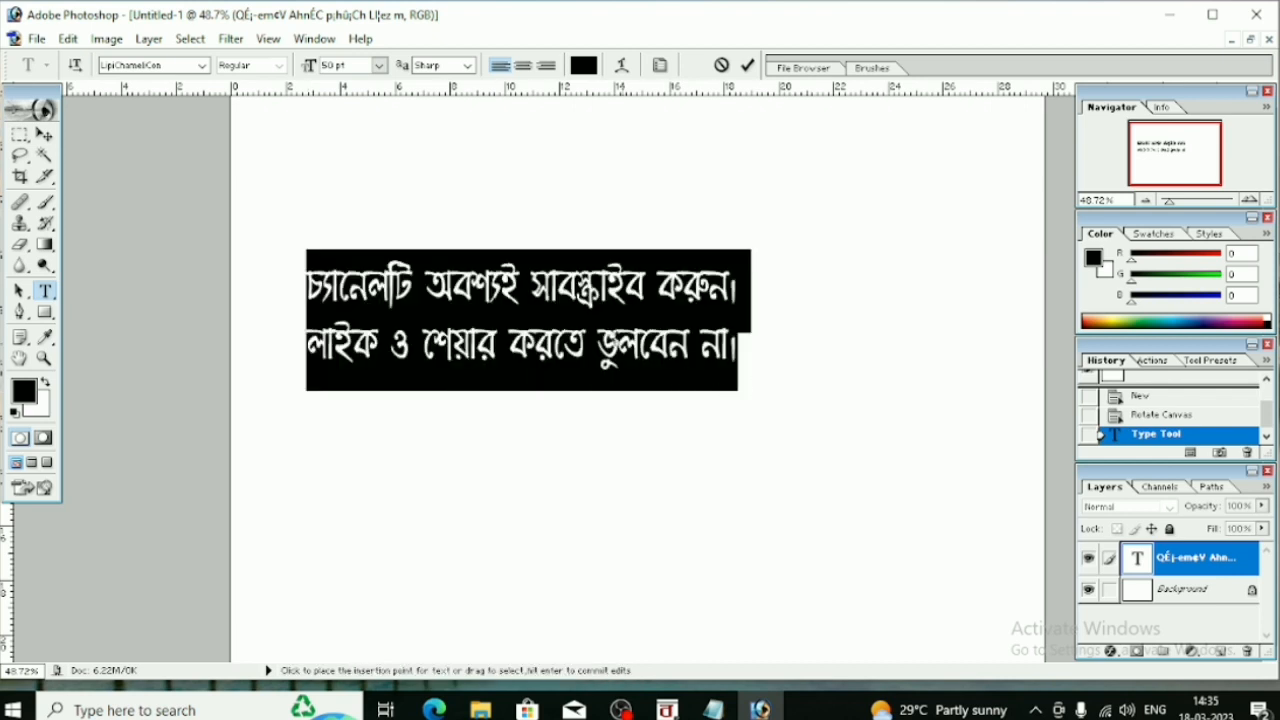
left_click(619, 364)
left_click_drag(308, 284, 728, 408)
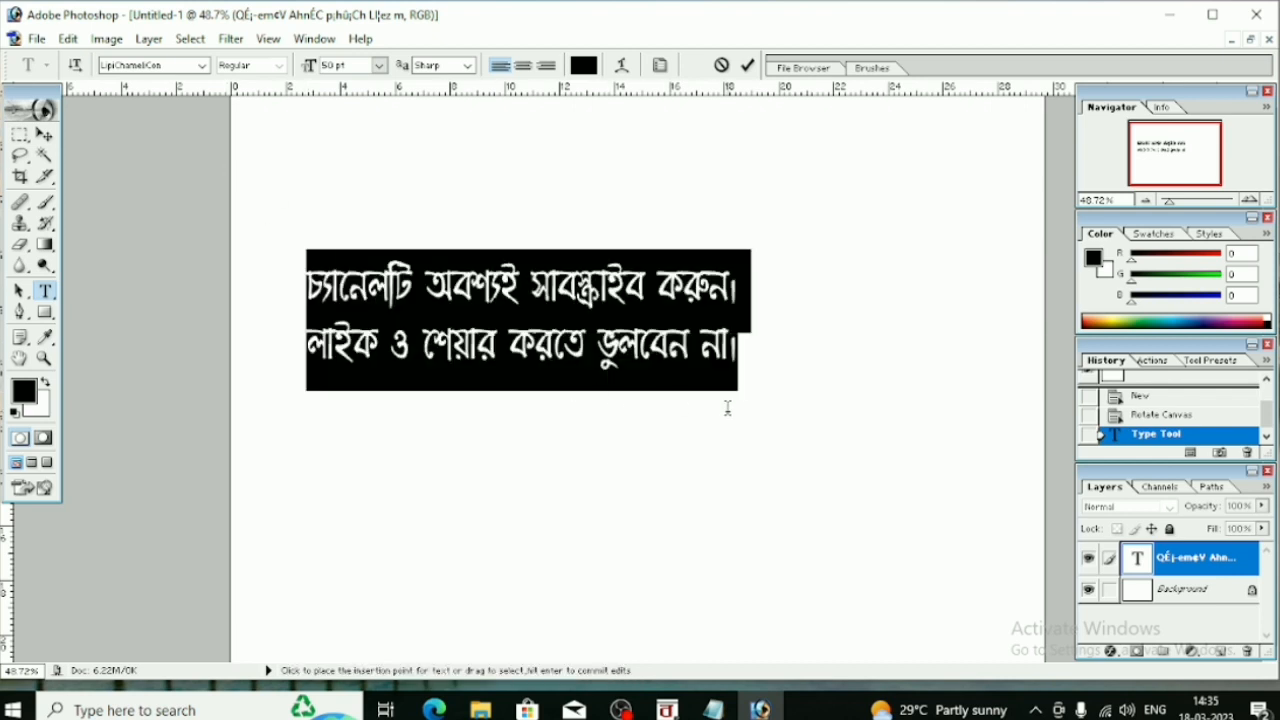
left_click(101, 68)
key("Down")
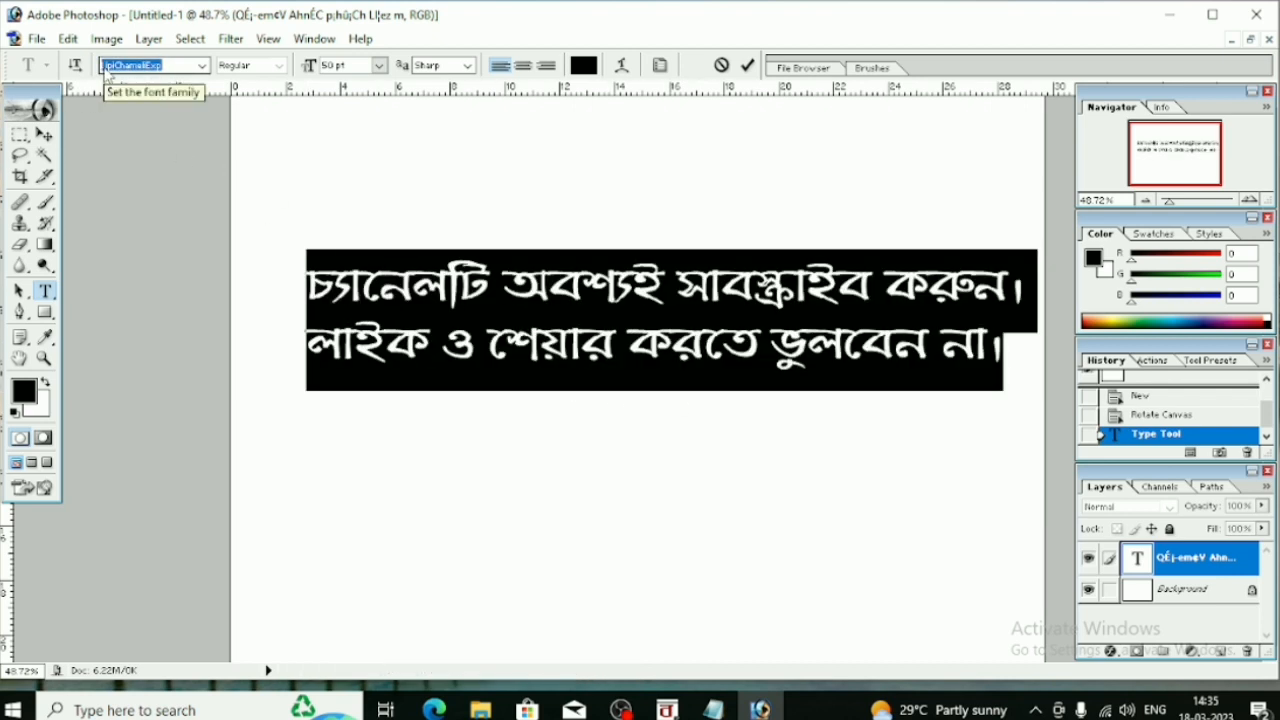
key("Down")
key("Down")
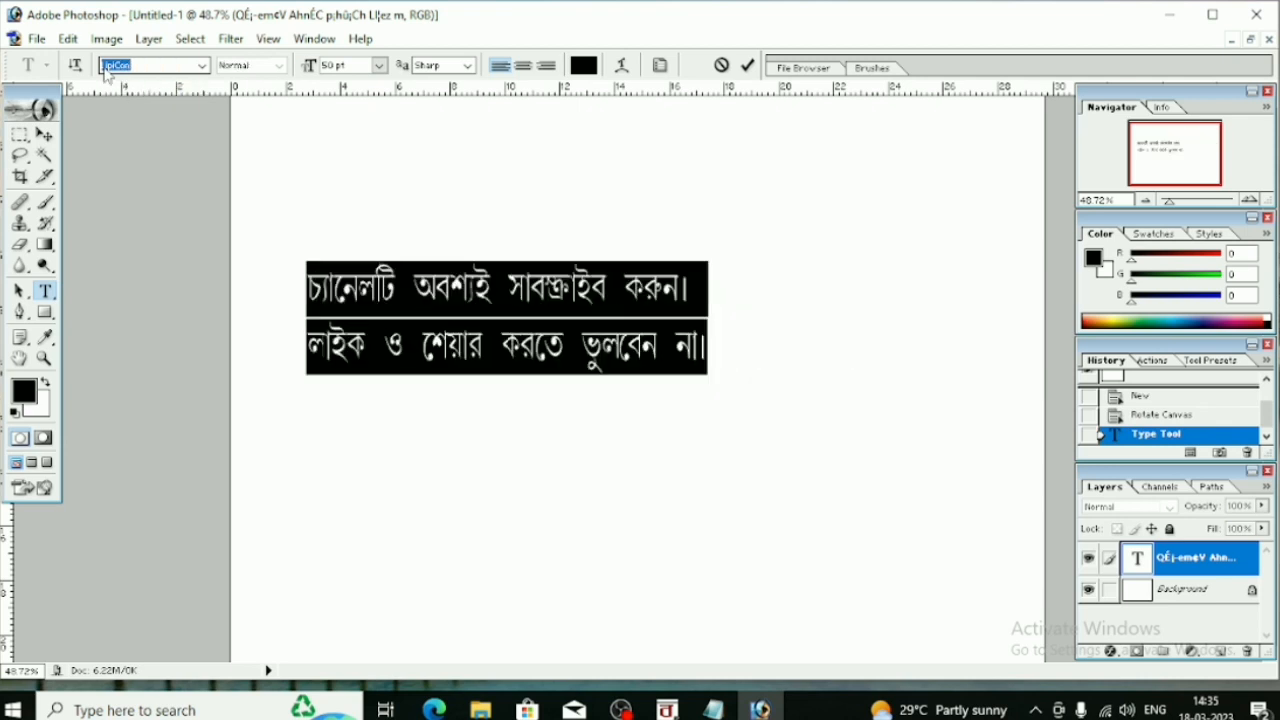
key("Up")
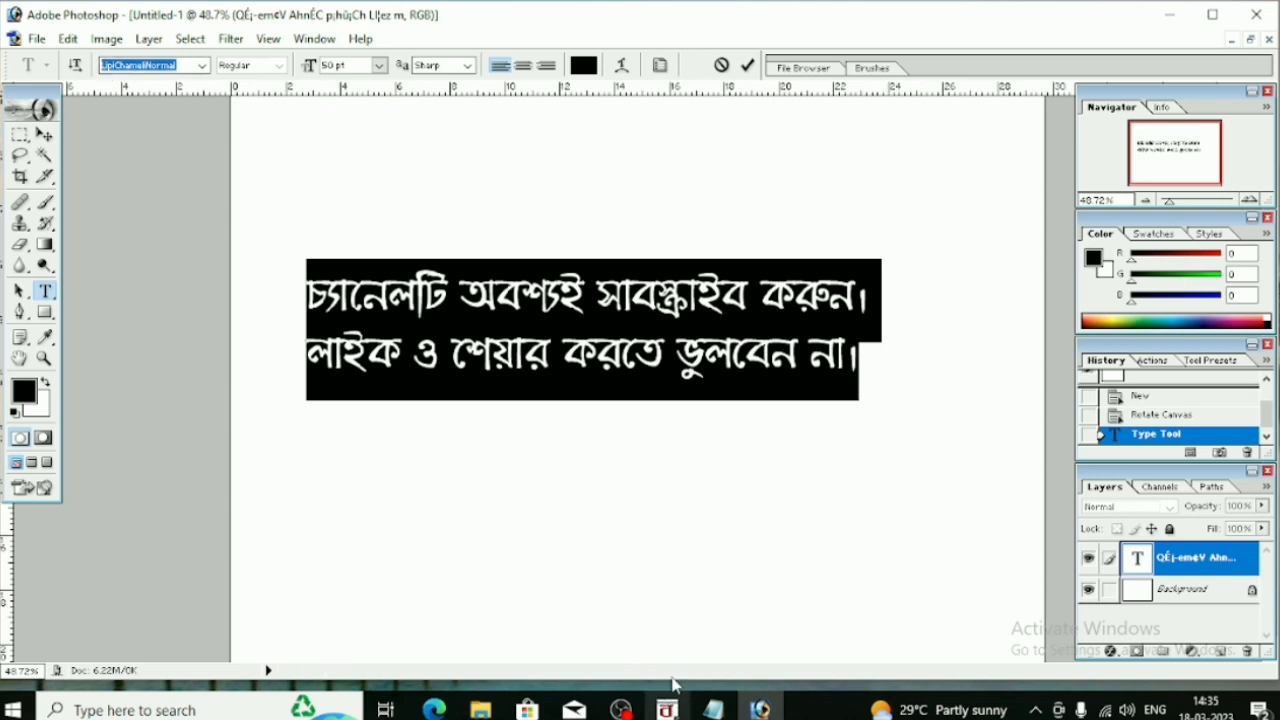
left_click(667, 709)
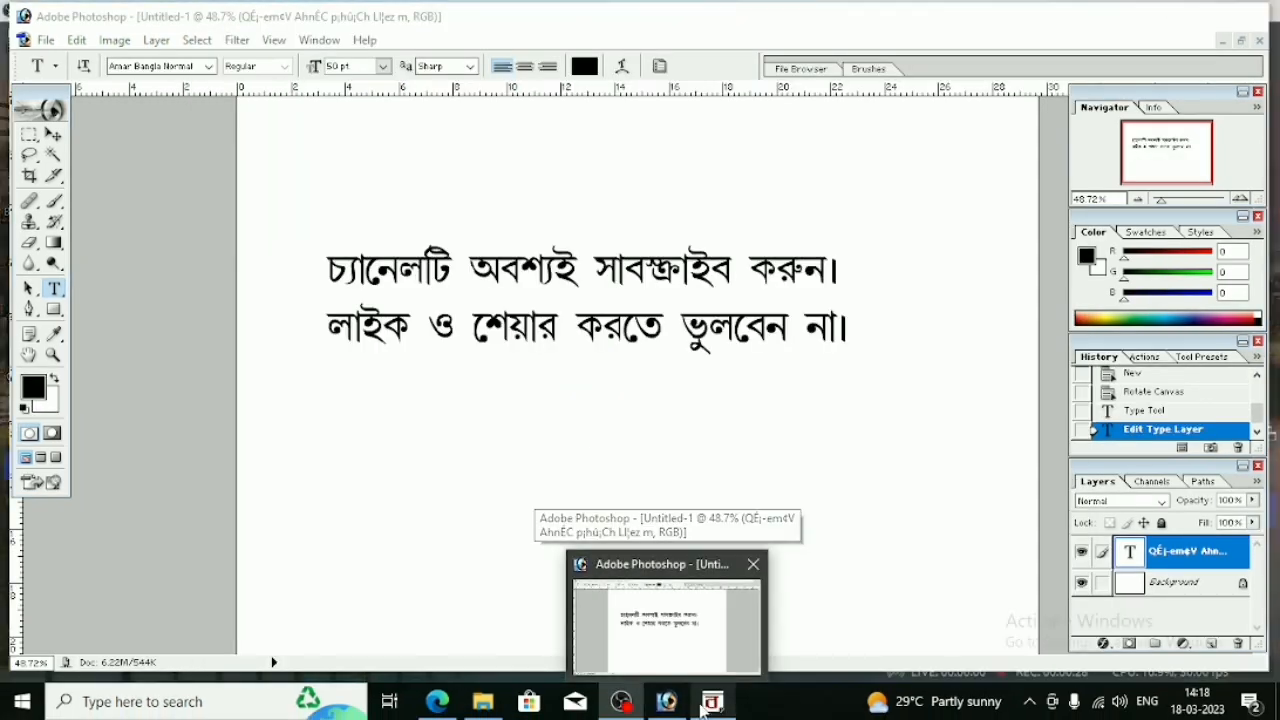
left_click(622, 701)
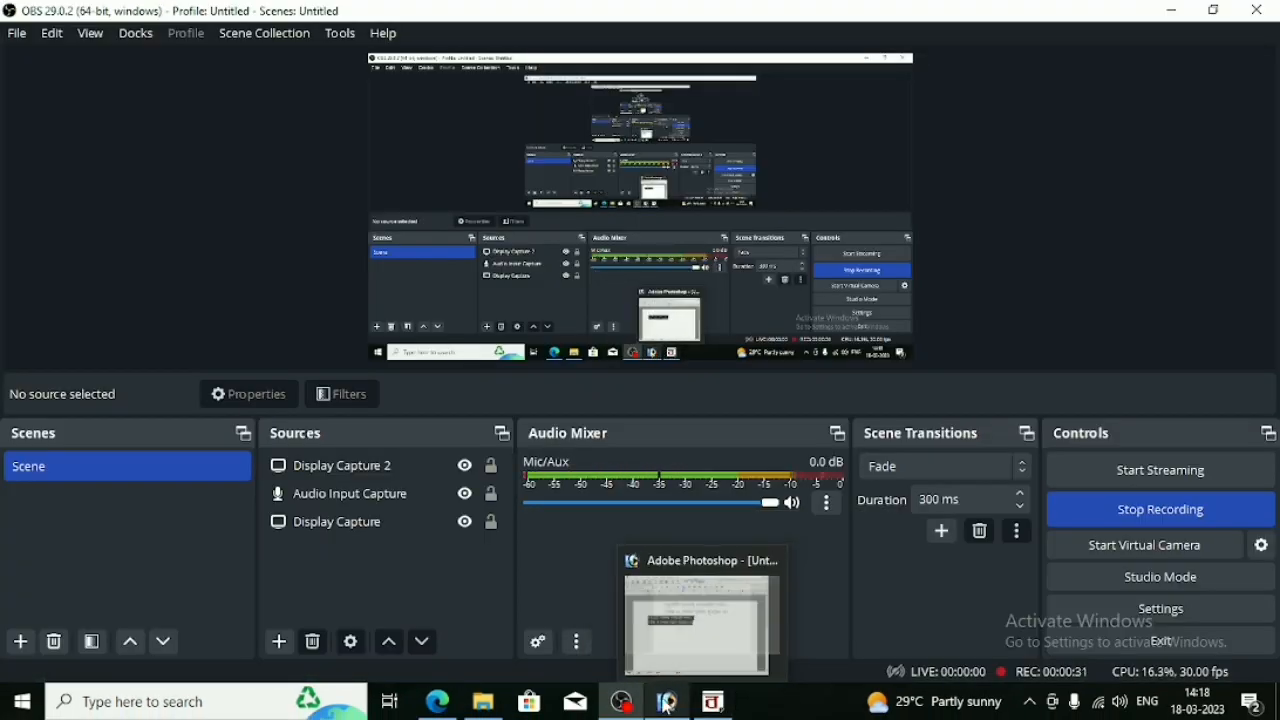
left_click(667, 703)
Select both lines of Bengali text and try successive fonts from Amar Bangla Normal forward to Consolas.
left_click(400, 273)
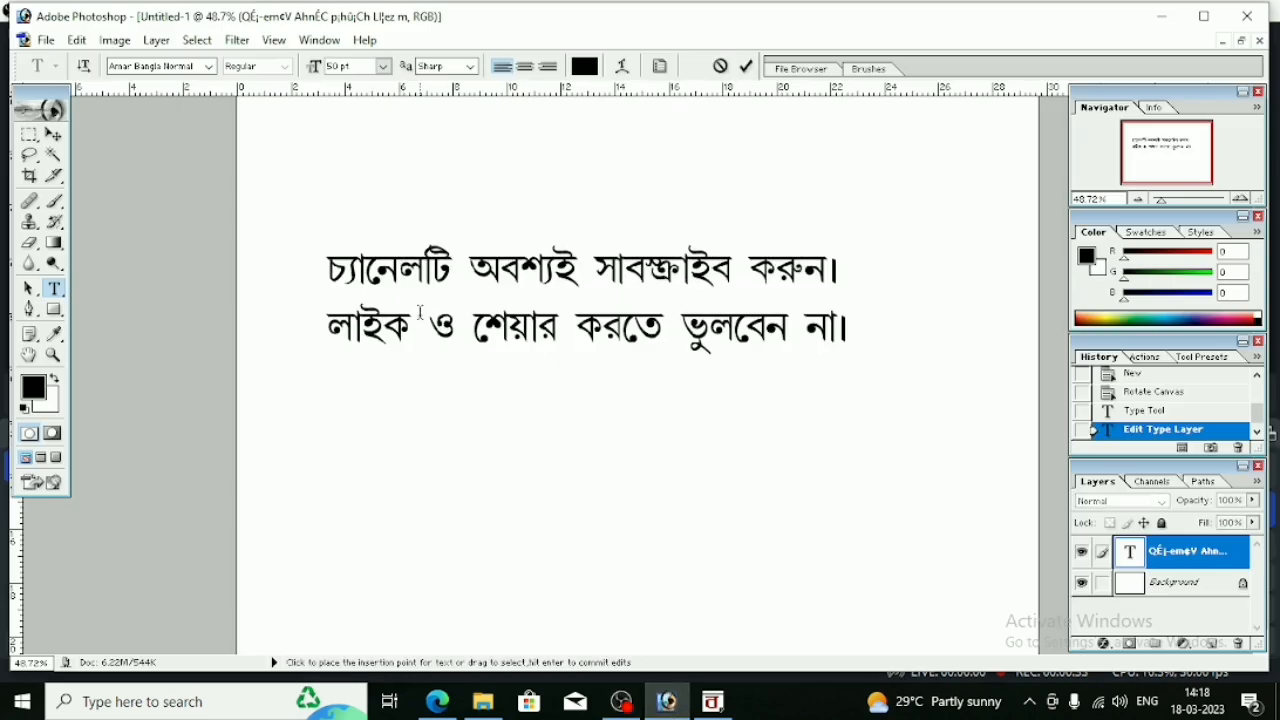
left_click_drag(326, 268, 857, 353)
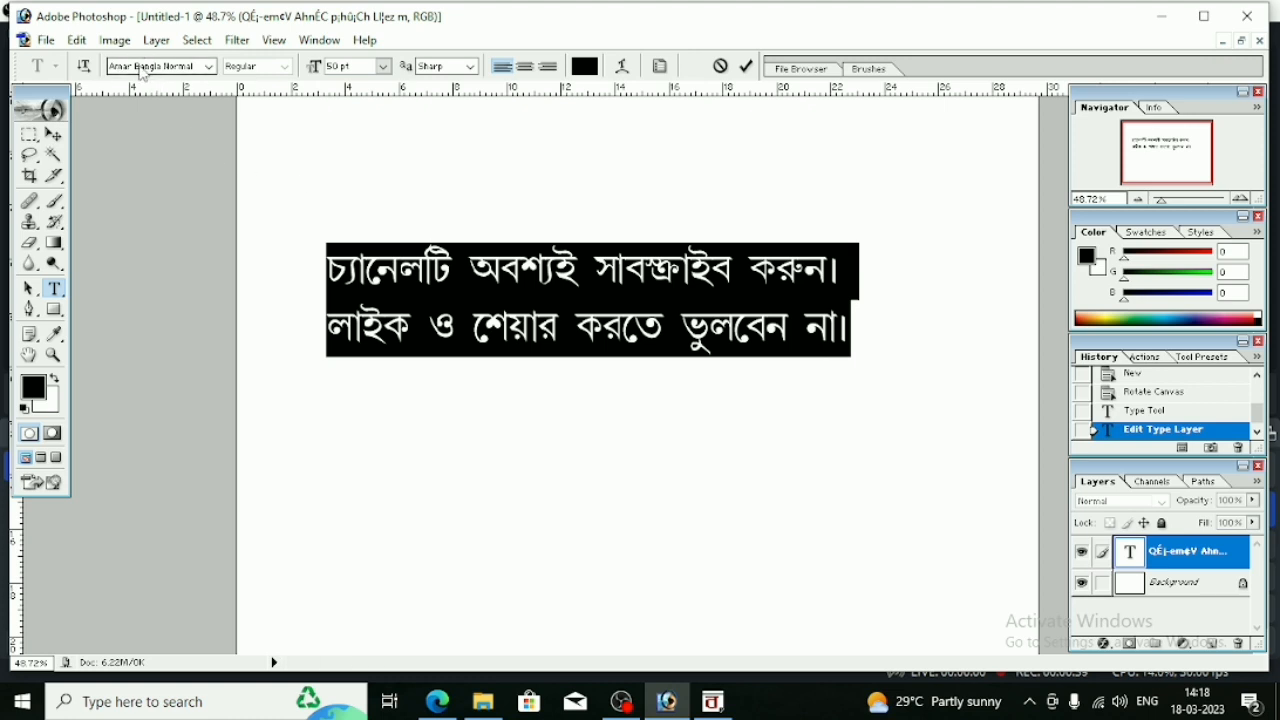
left_click(160, 72)
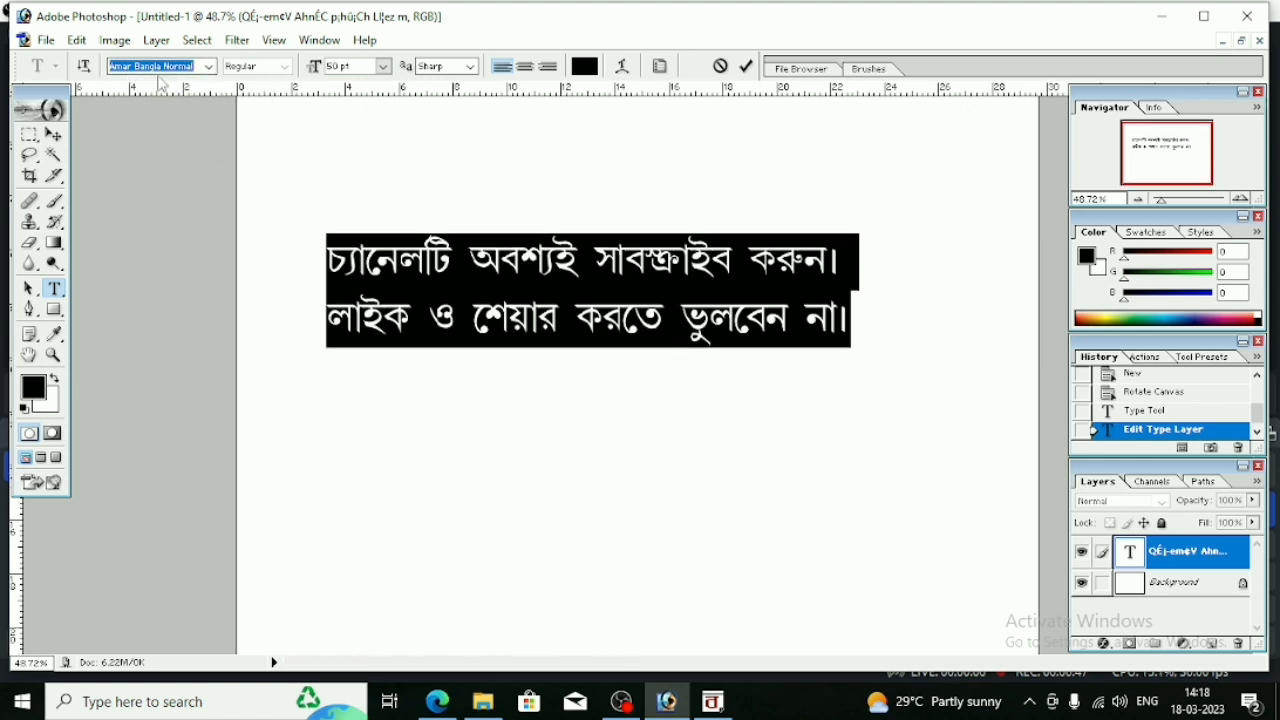
key("Down")
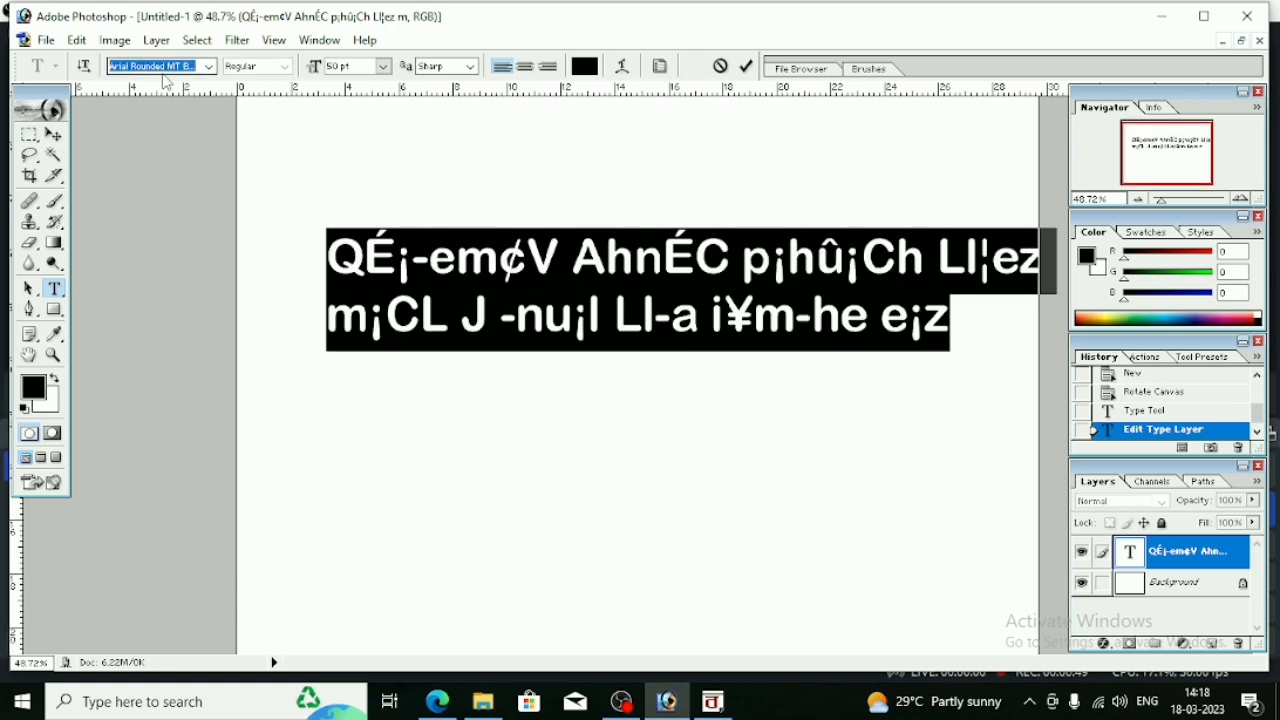
key("Down")
key("Down")
key("Down")
key("Down")
key("Down")
key("Down")
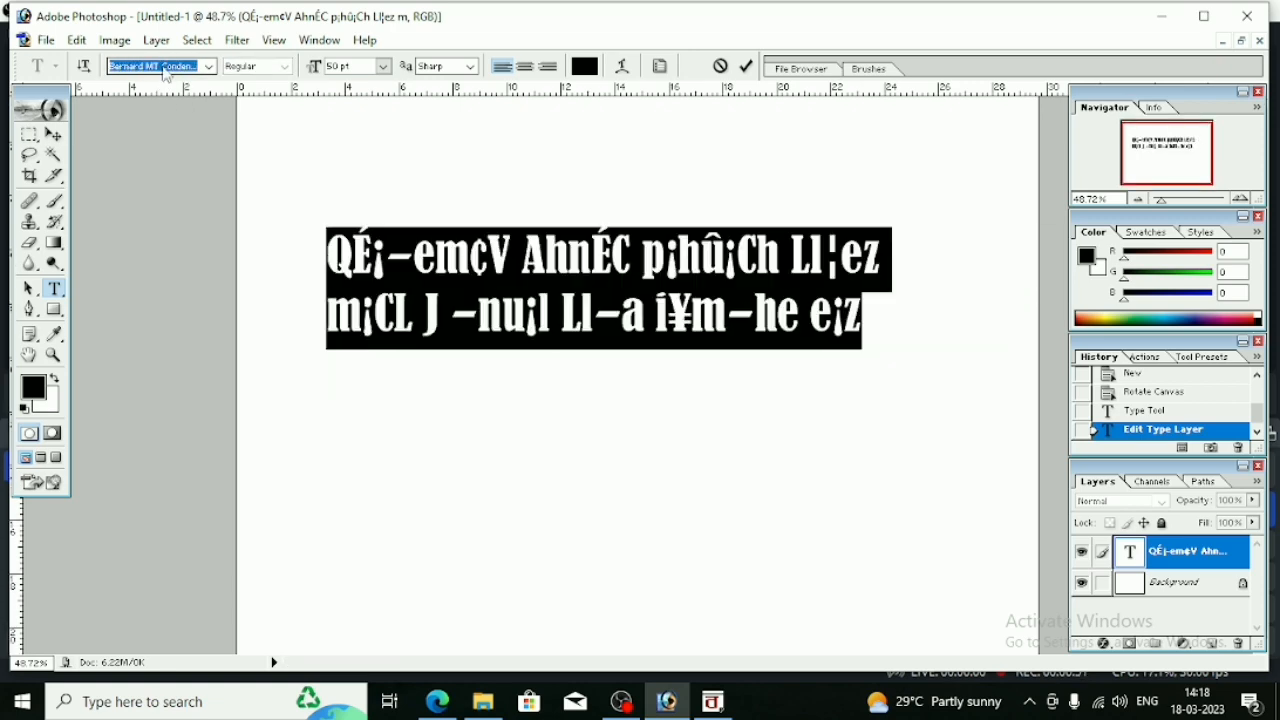
key("Down")
key("Down")
key("Down")
key("Down")
key("Down")
key("Down")
key("Down")
key("Down")
key("Down")
key("Down")
key("Down")
key("Down")
key("Down")
key("Down")
key("Down")
key("Down")
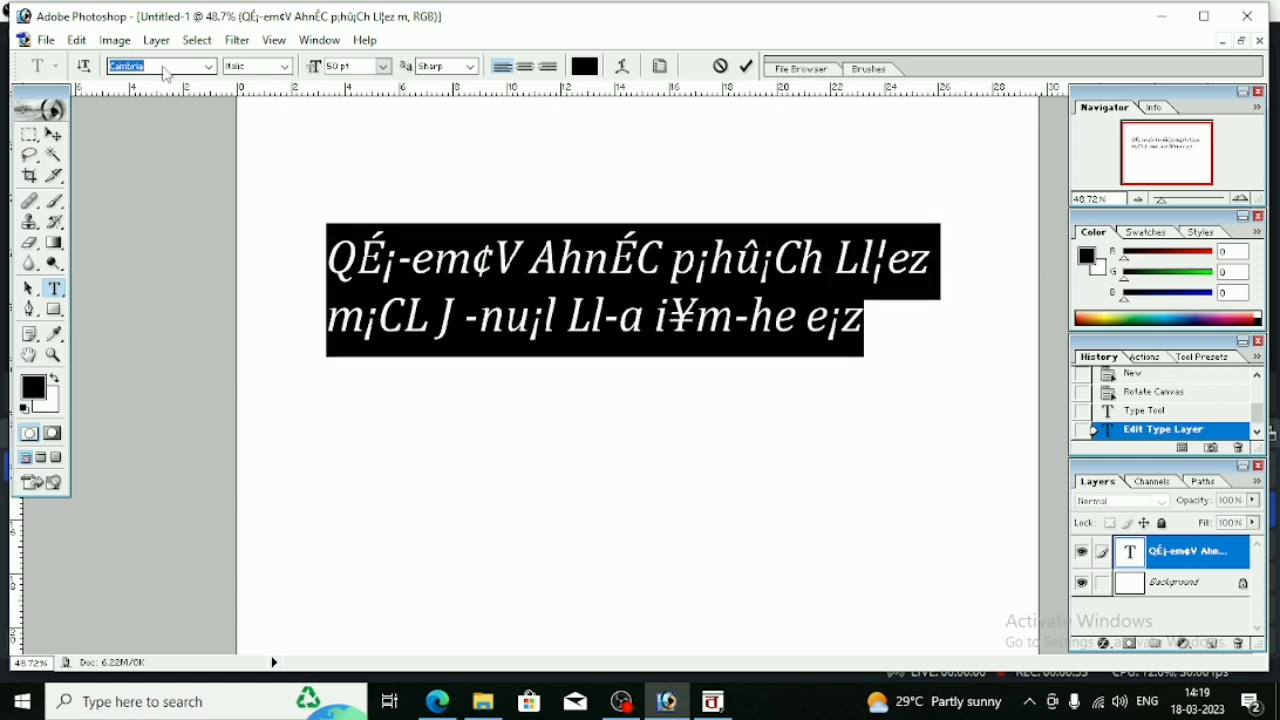
key("Down")
key("Down")
key("Down")
key("Down")
key("Down")
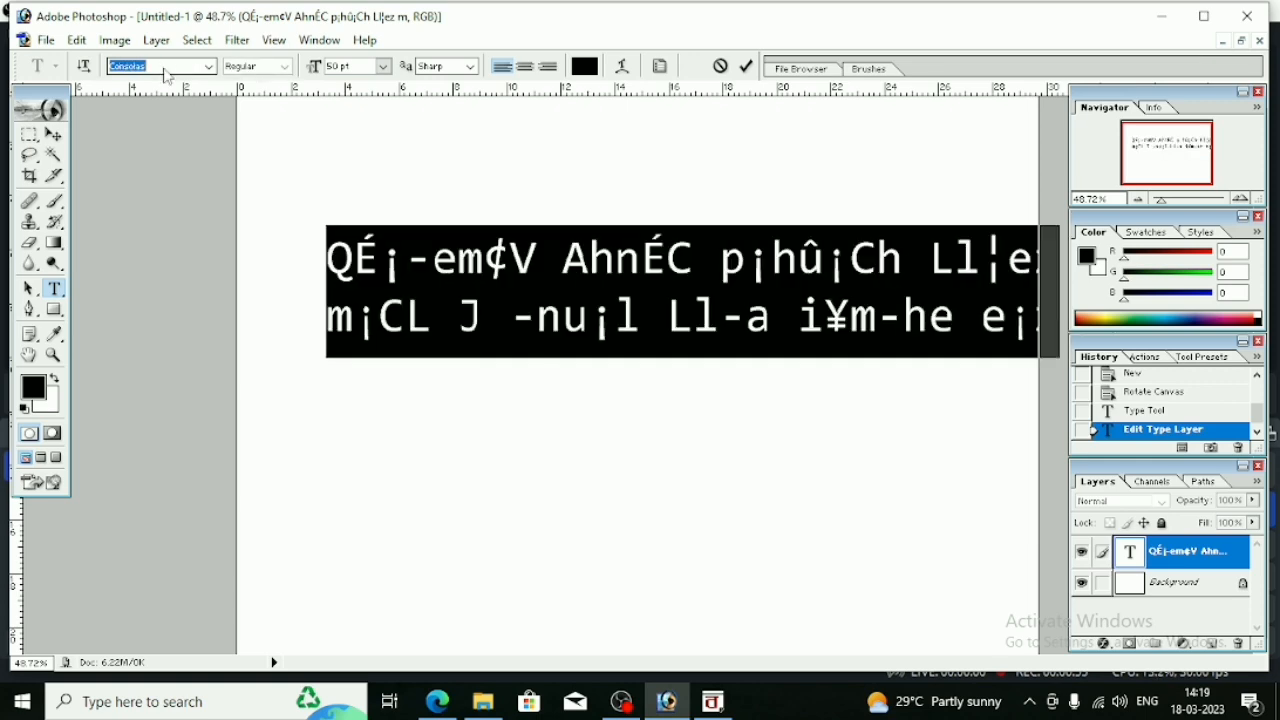
Step the selected text back through the preceding fonts and set it to Bahnschrift.
key("Up")
key("Up")
key("Up")
key("Up")
key("Up")
key("Up")
key("Up")
key("Up")
key("Up")
key("Up")
key("Up")
key("Up")
key("Up")
key("Up")
key("Up")
key("Up")
key("Up")
key("Up")
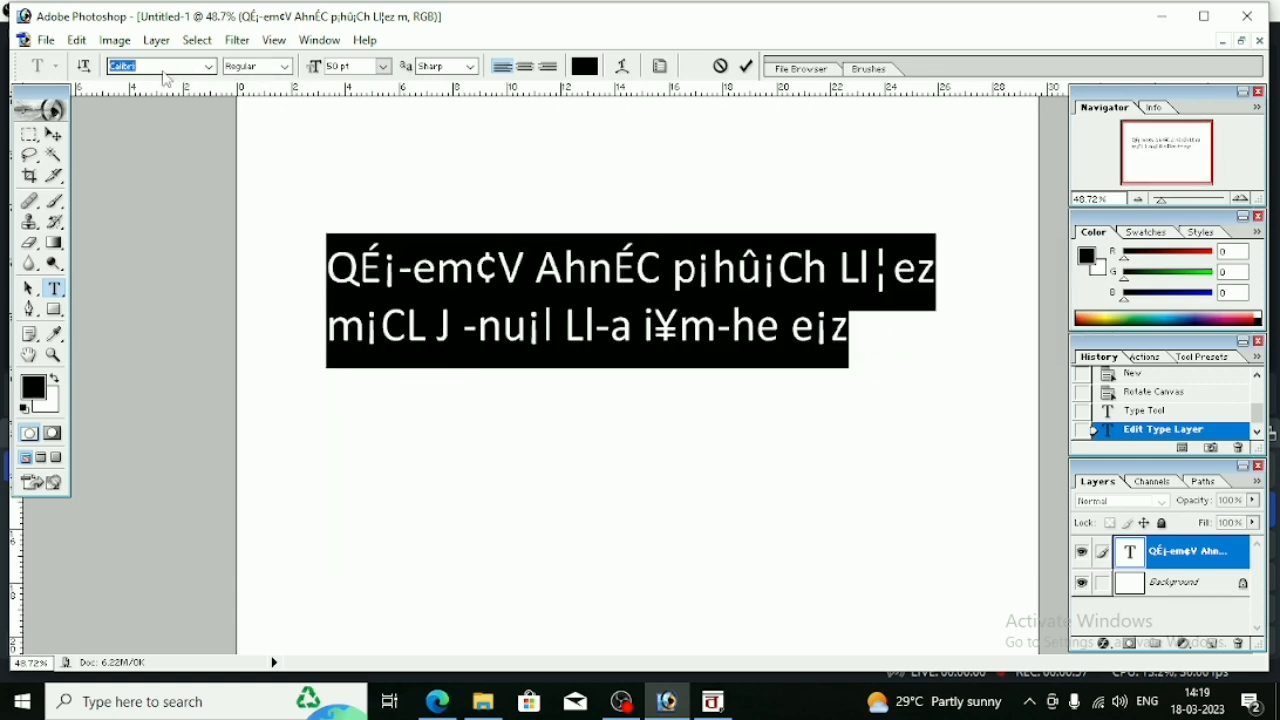
key("Up")
key("Up")
key("Up")
key("Up")
key("Up")
key("Up")
key("Up")
key("Up")
key("Up")
key("Up")
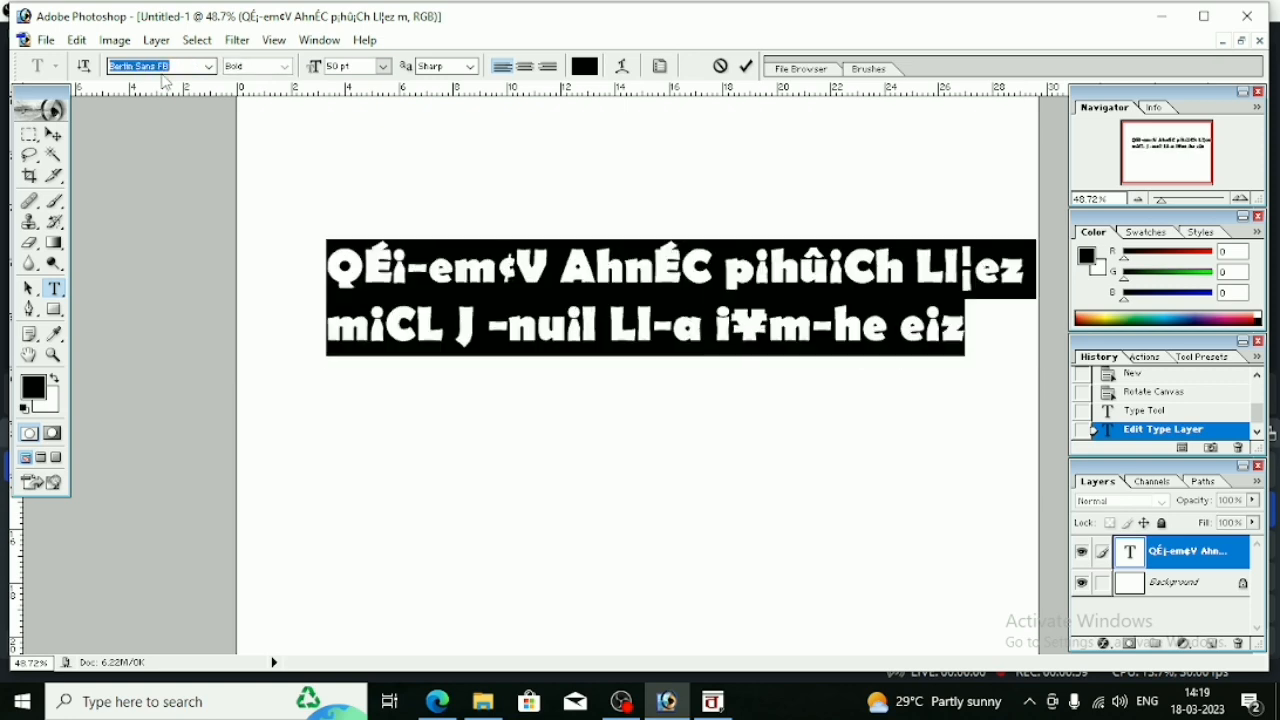
key("Up")
Reselect both lines of text and commit the Bahnschrift font edit to the type layer.
left_click_drag(328, 262, 783, 371)
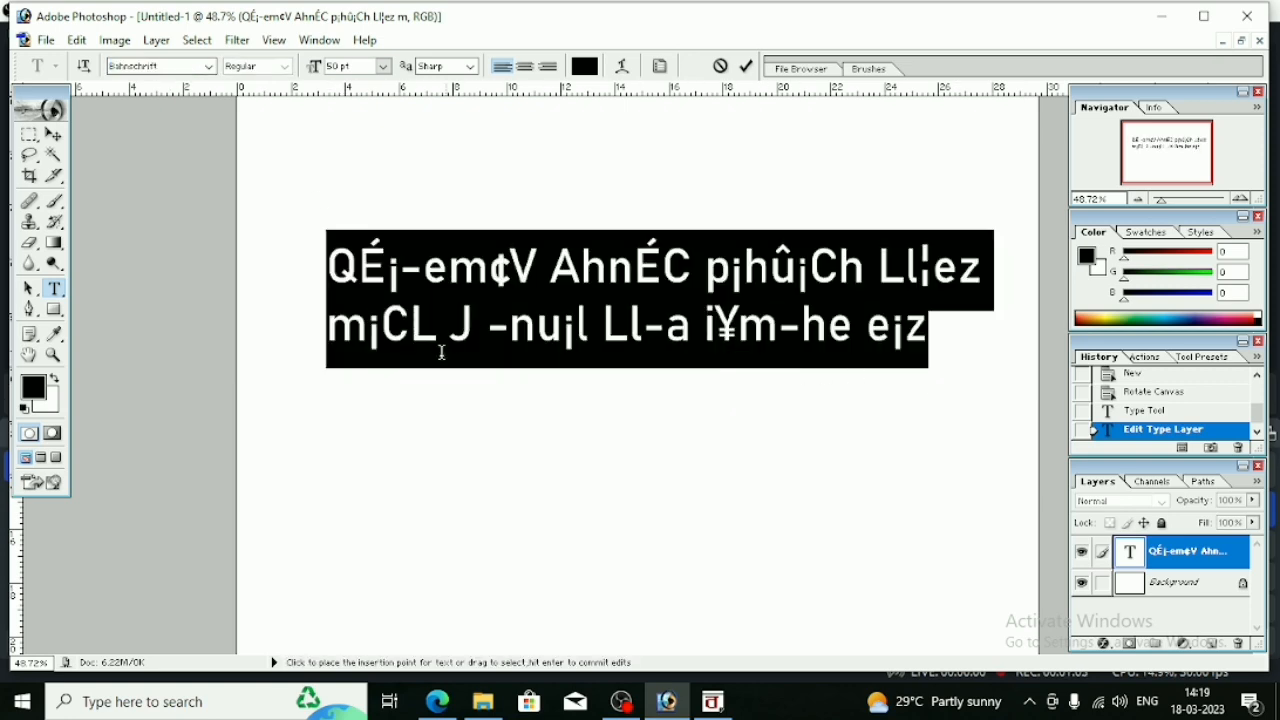
left_click(931, 335)
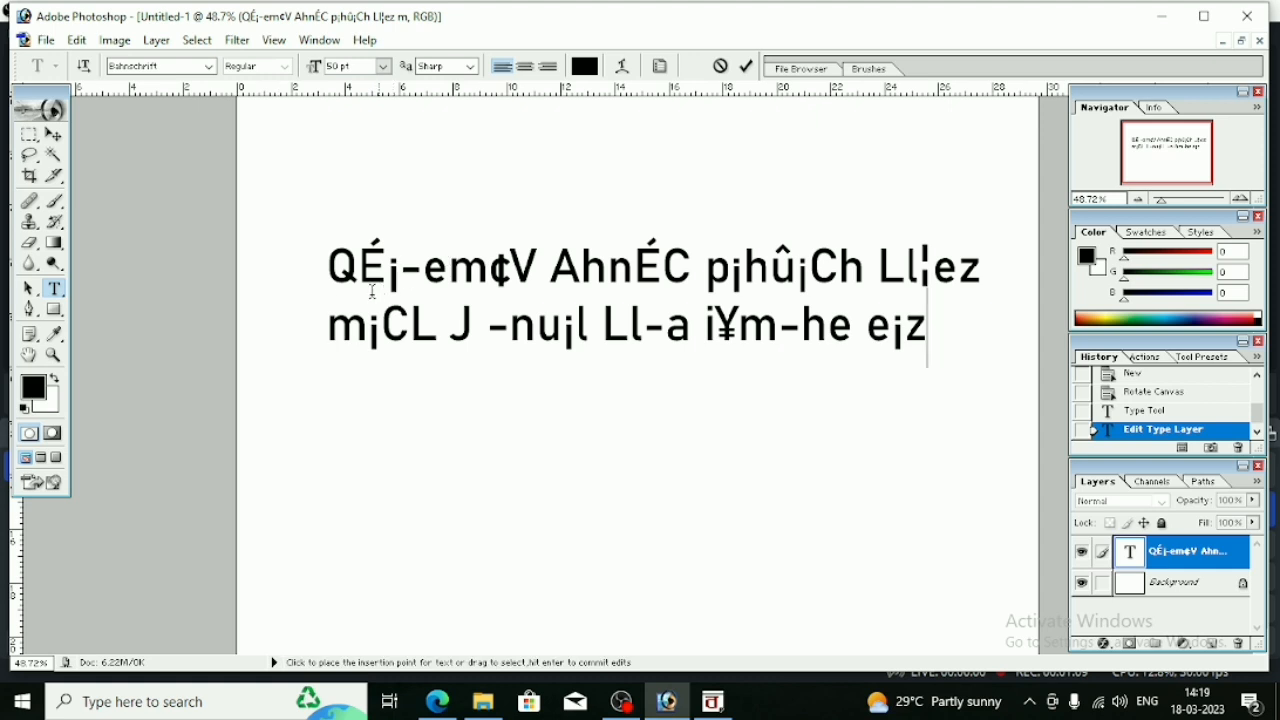
left_click_drag(328, 268, 928, 356)
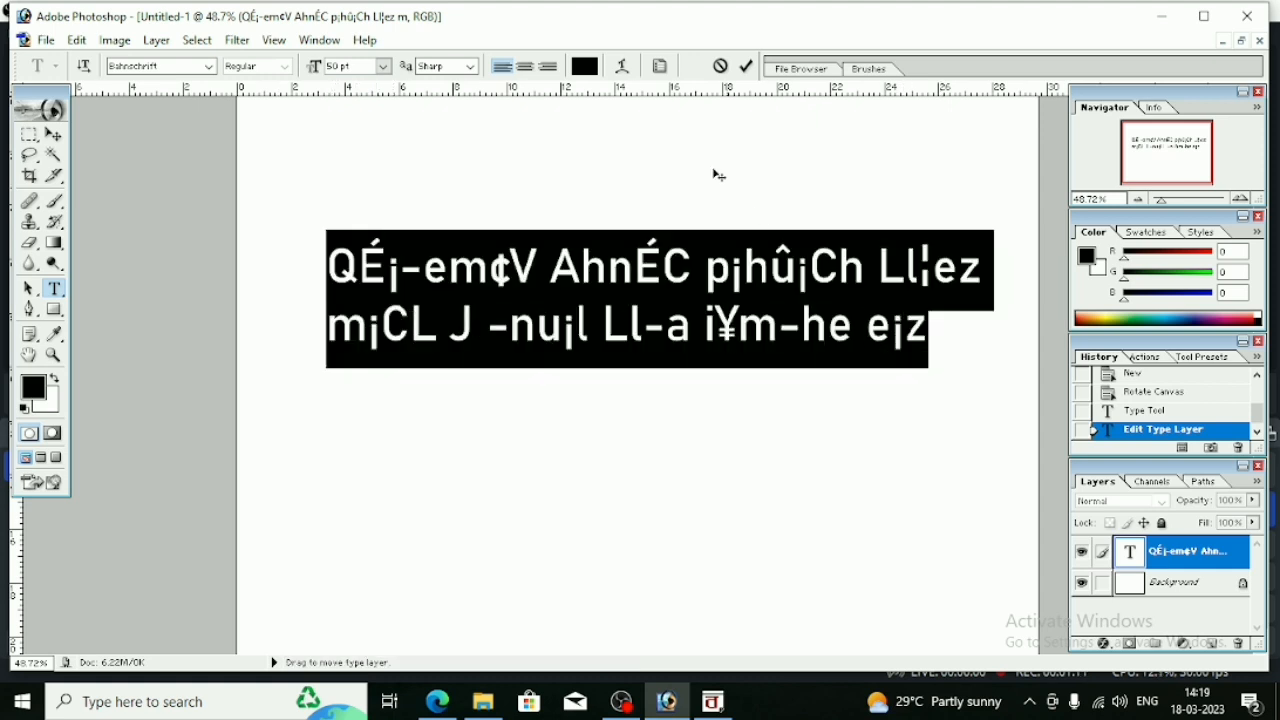
left_click(746, 66)
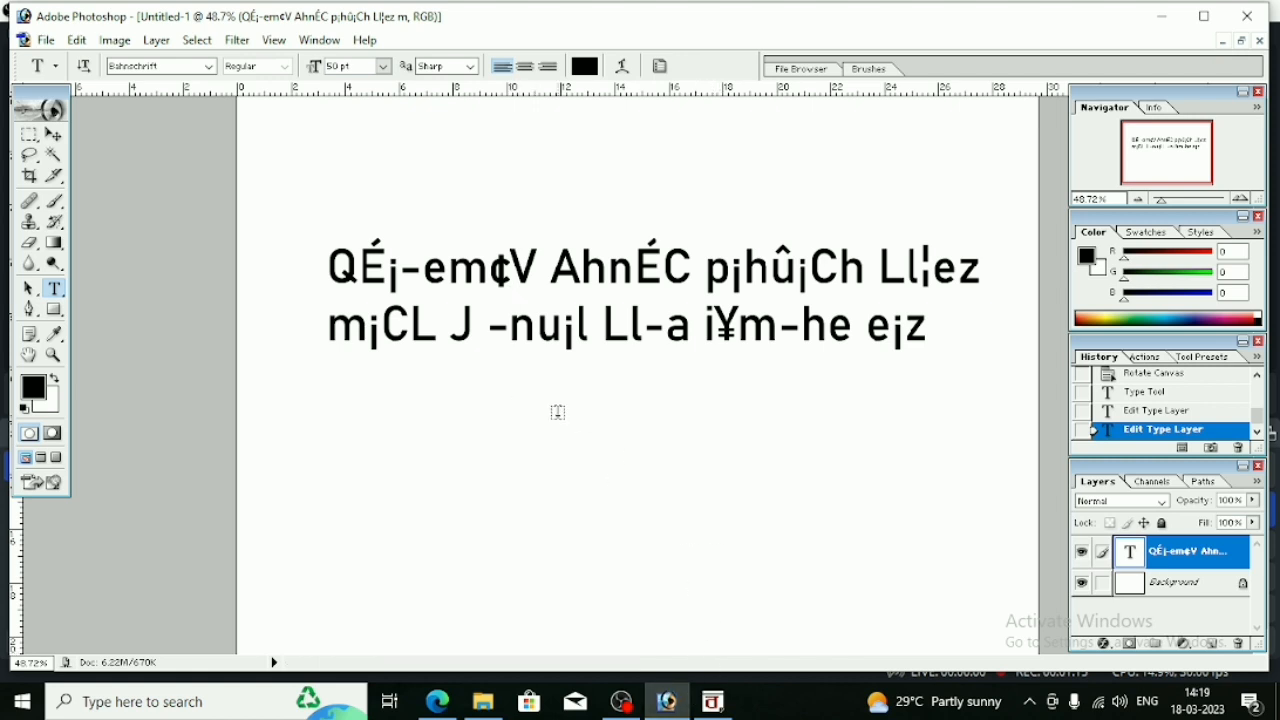
left_click(565, 270)
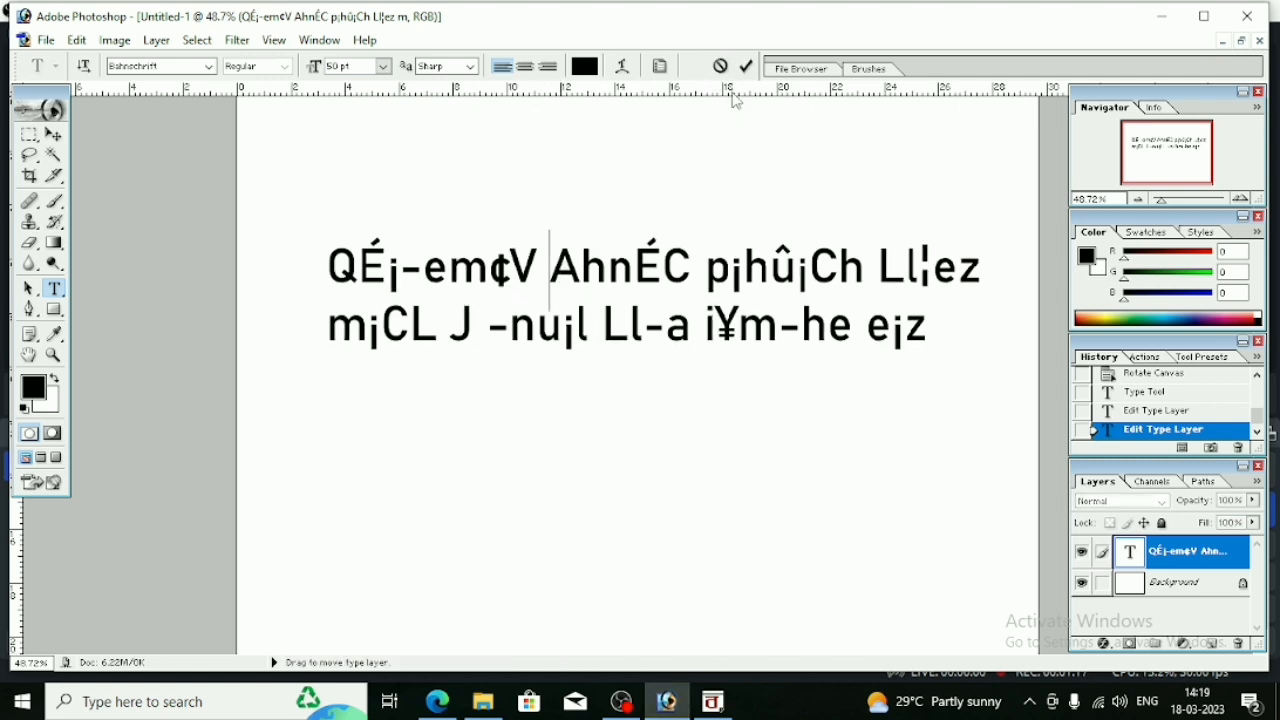
left_click(721, 67)
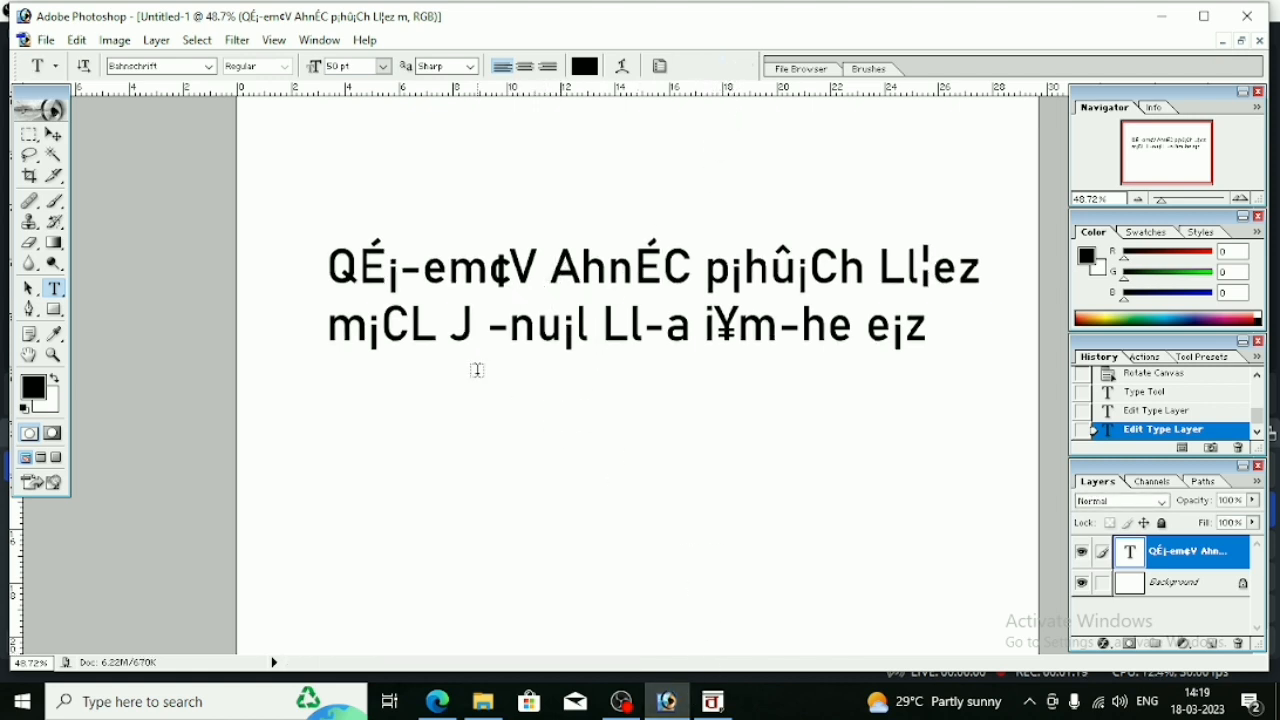
left_click_drag(332, 270, 923, 337)
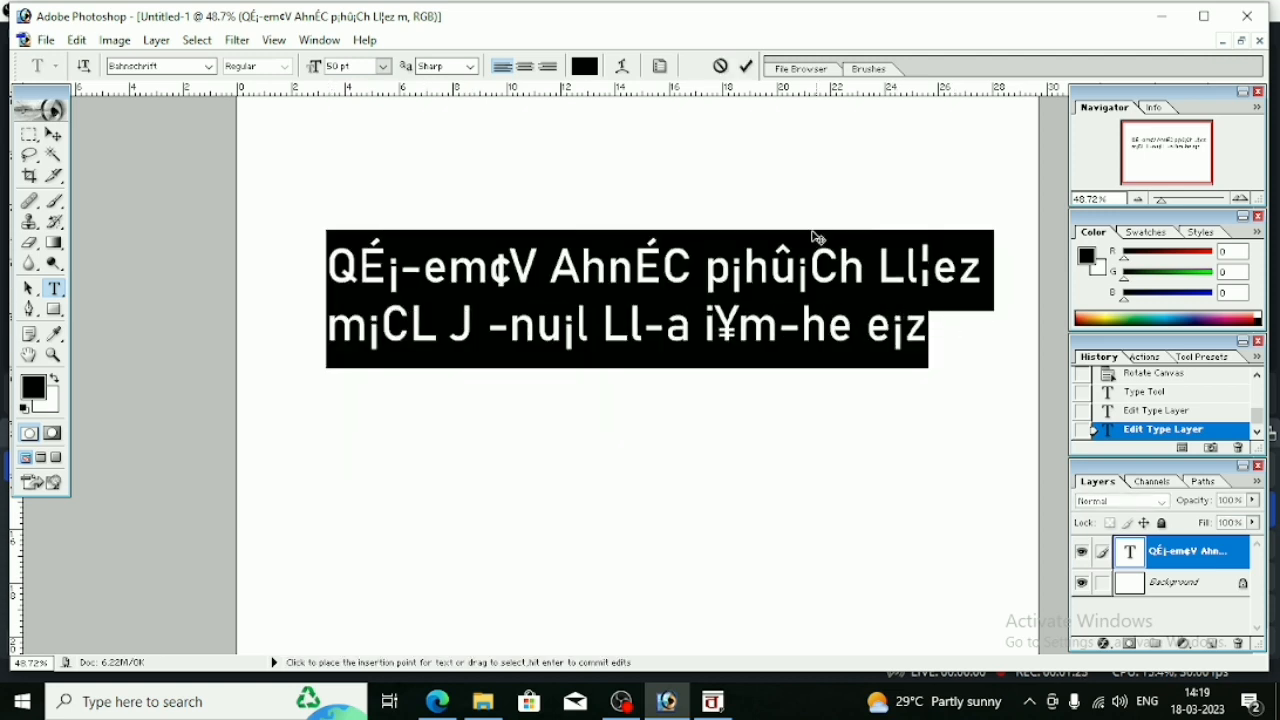
left_click(746, 66)
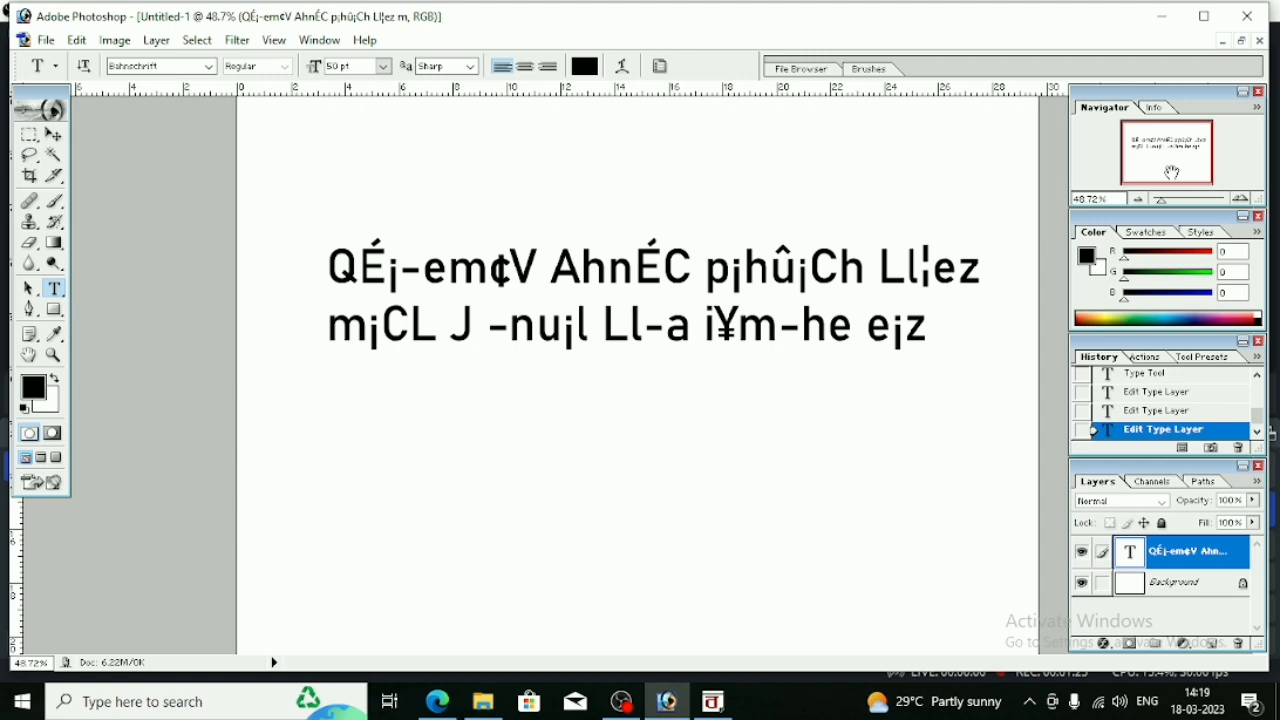
Close Photoshop without saving the document and minimize the remaining open windows to show the desktop.
left_click(1251, 17)
left_click(642, 280)
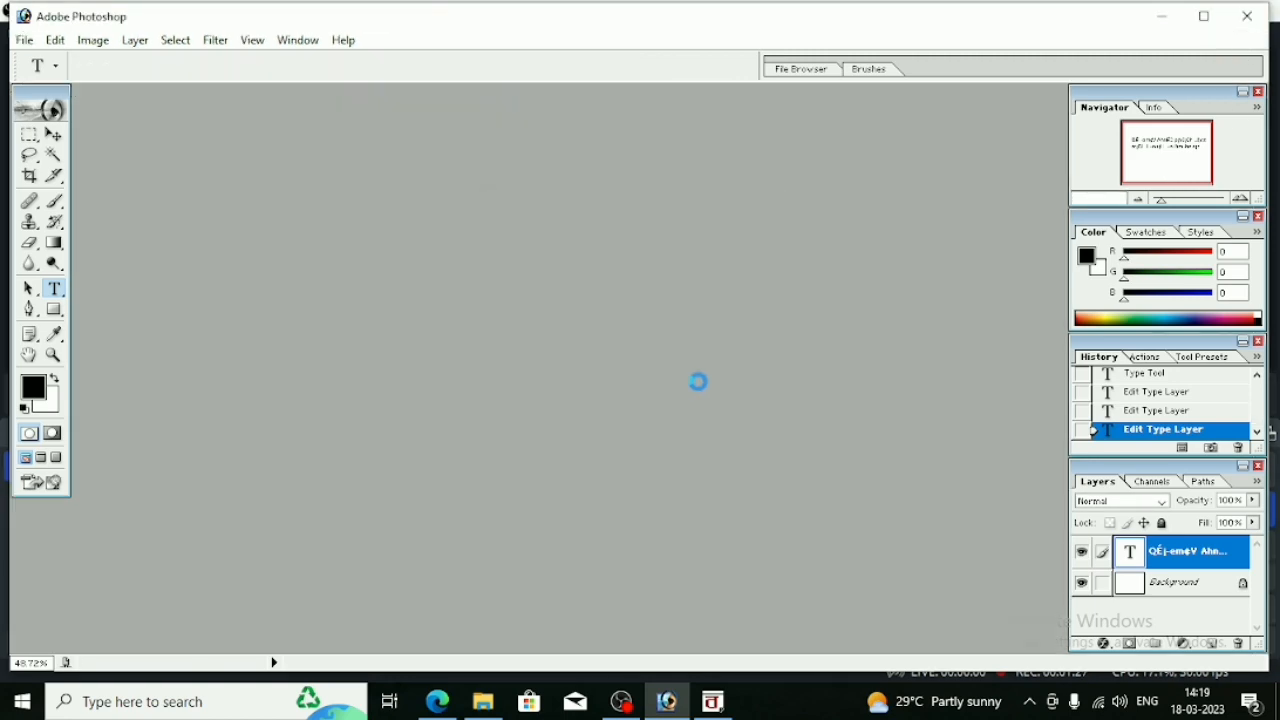
left_click(1171, 10)
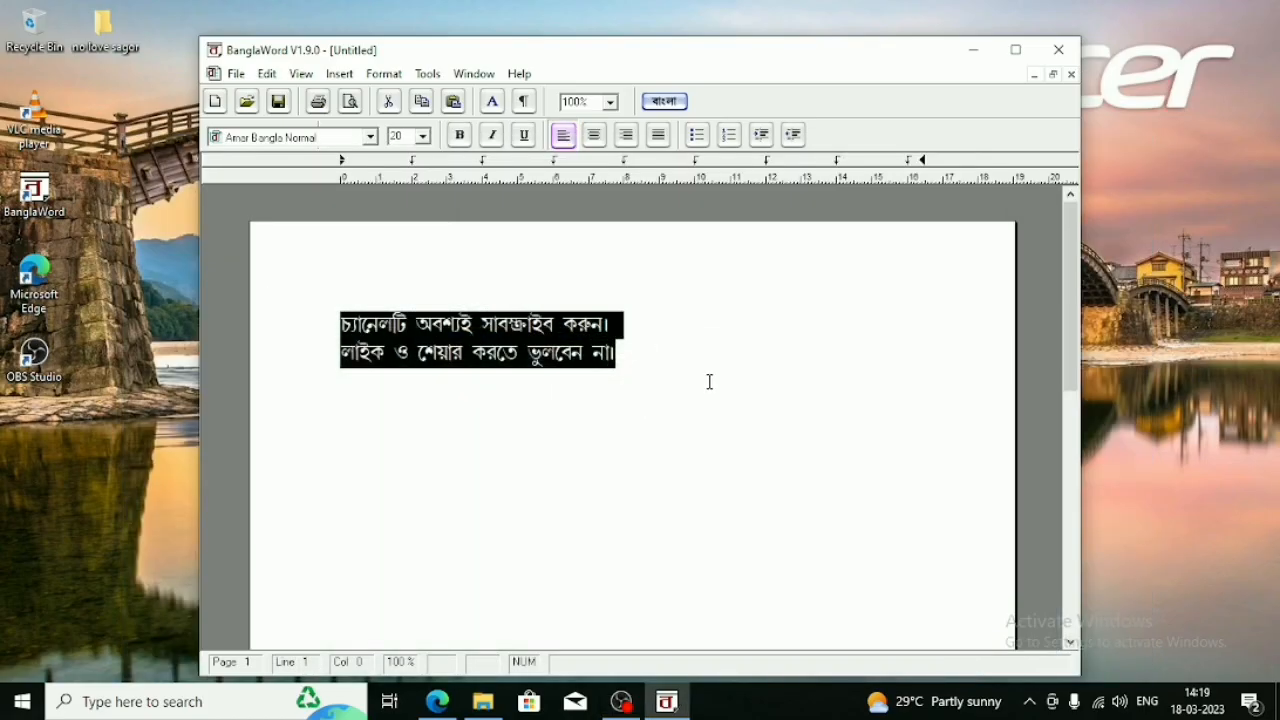
left_click(974, 50)
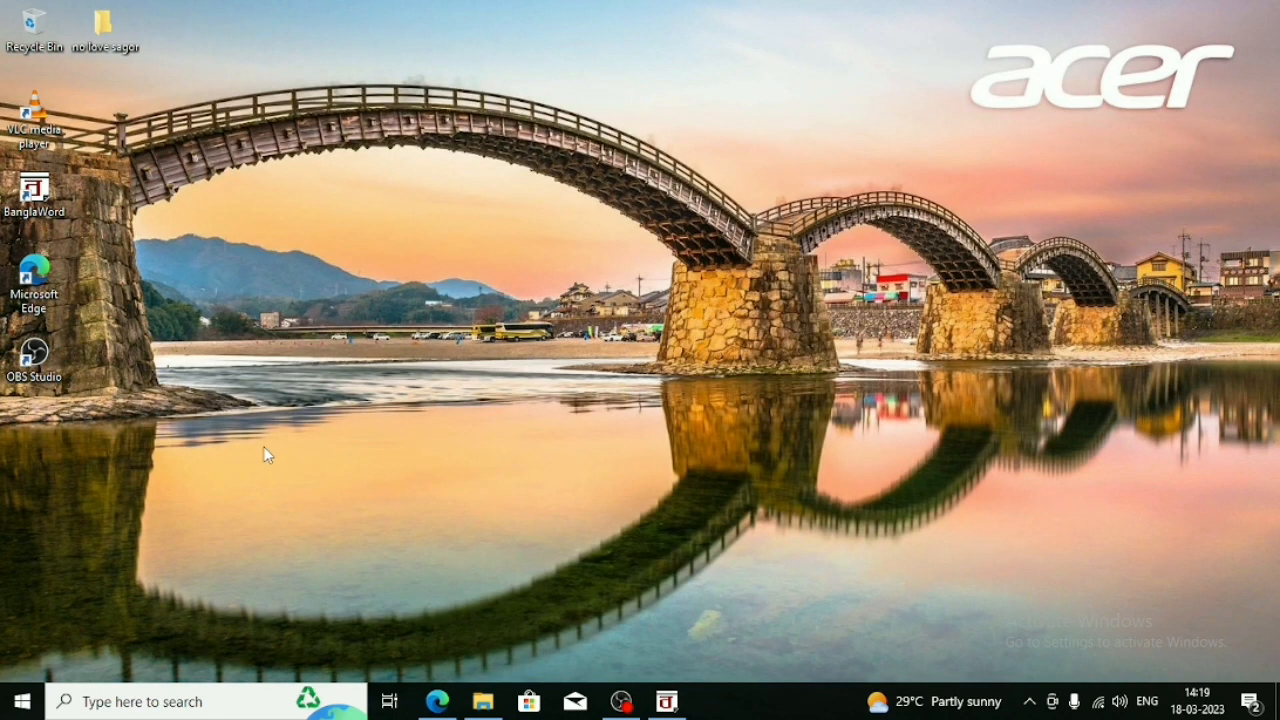
Find and open the Windows Control Panel and show the installed programs that can be uninstalled.
left_click(131, 710)
type("c")
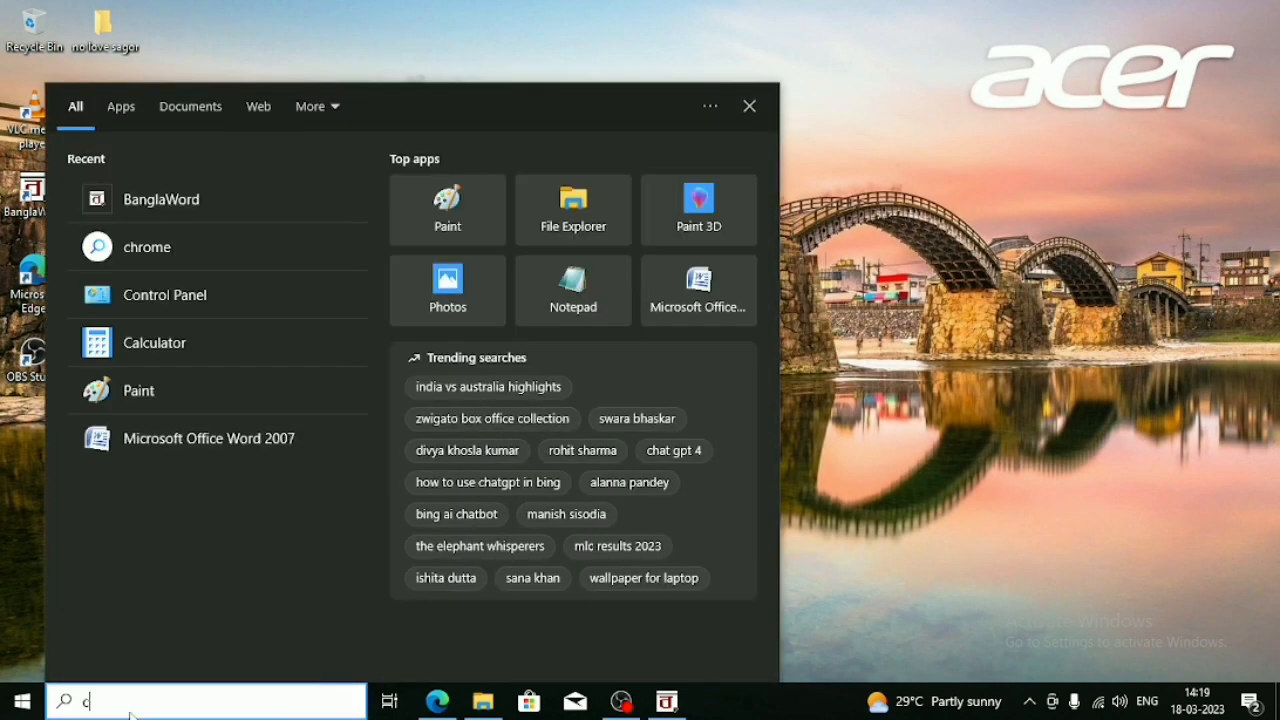
type("ontr")
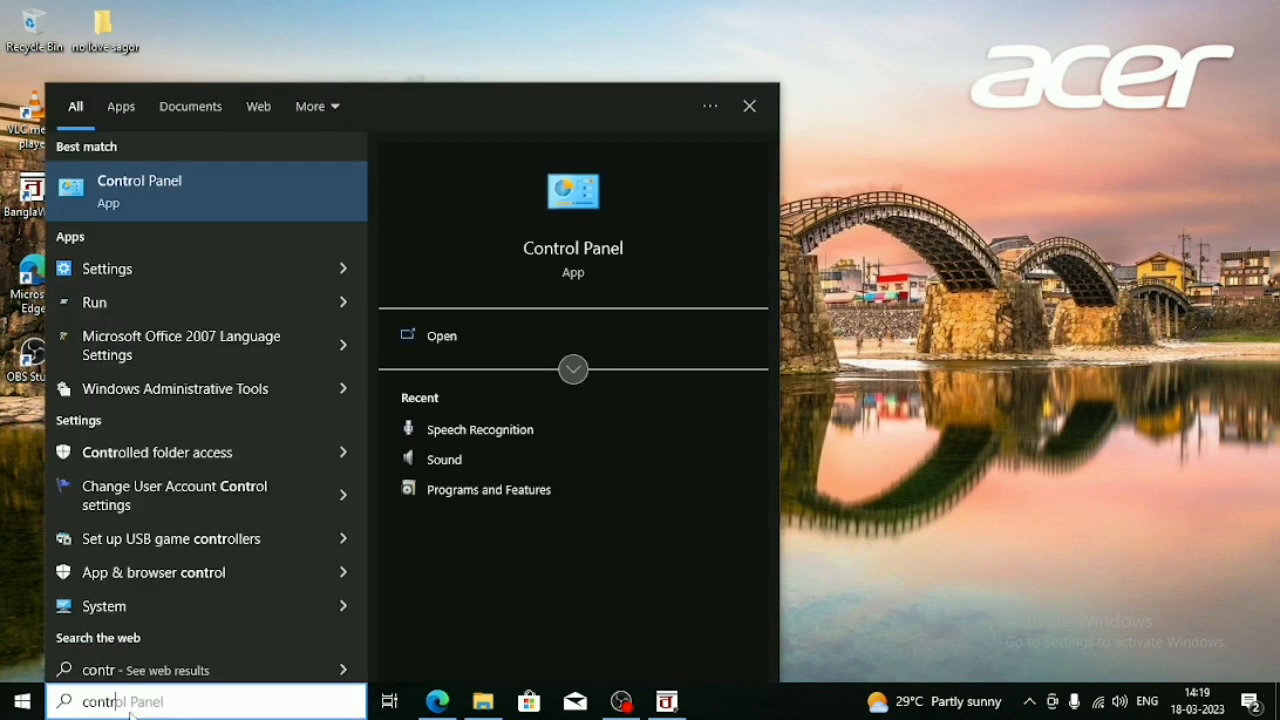
left_click(150, 208)
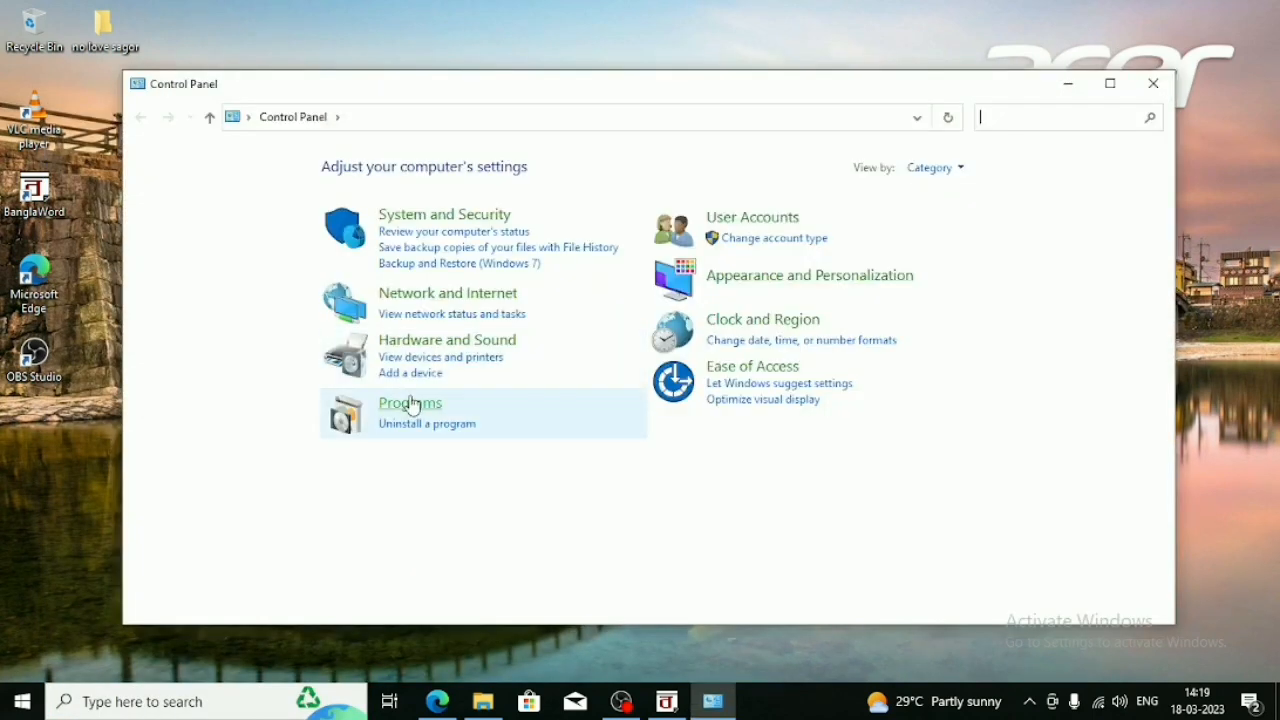
left_click(405, 403)
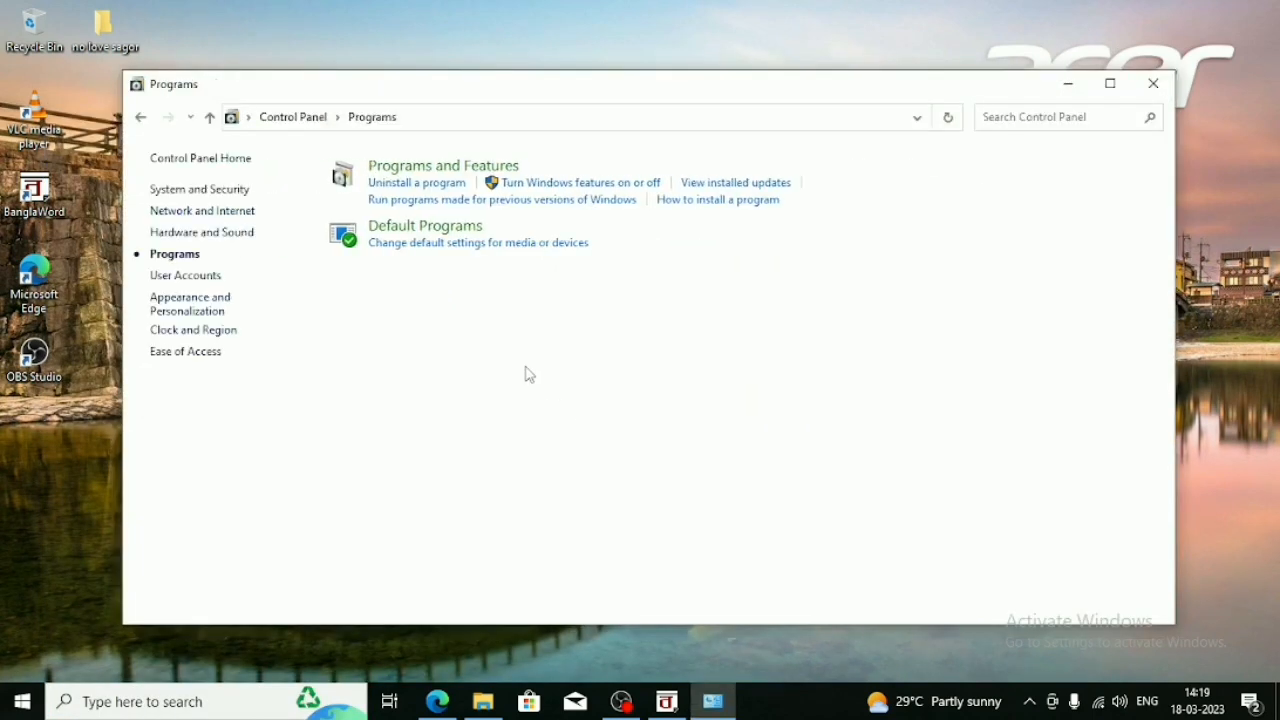
left_click(437, 186)
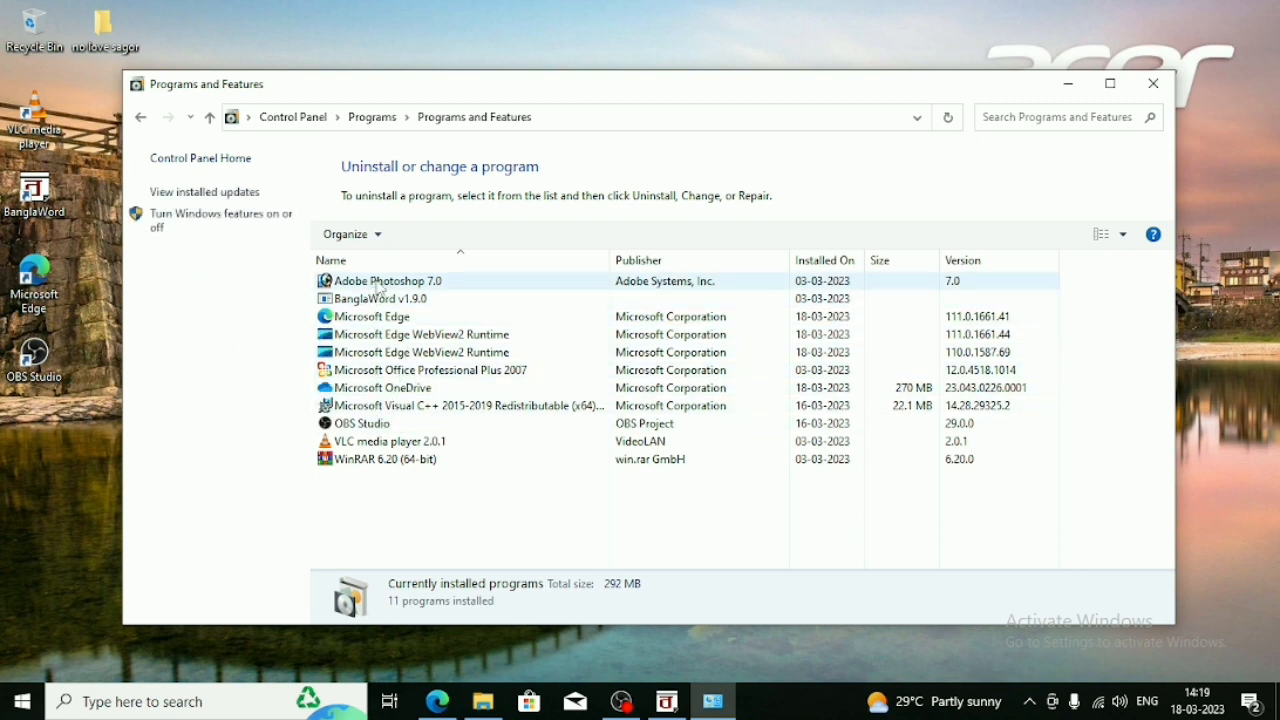
Uninstall Adobe Photoshop 7.0, removing all its unused shared files, and close the installed programs window.
left_click(380, 286)
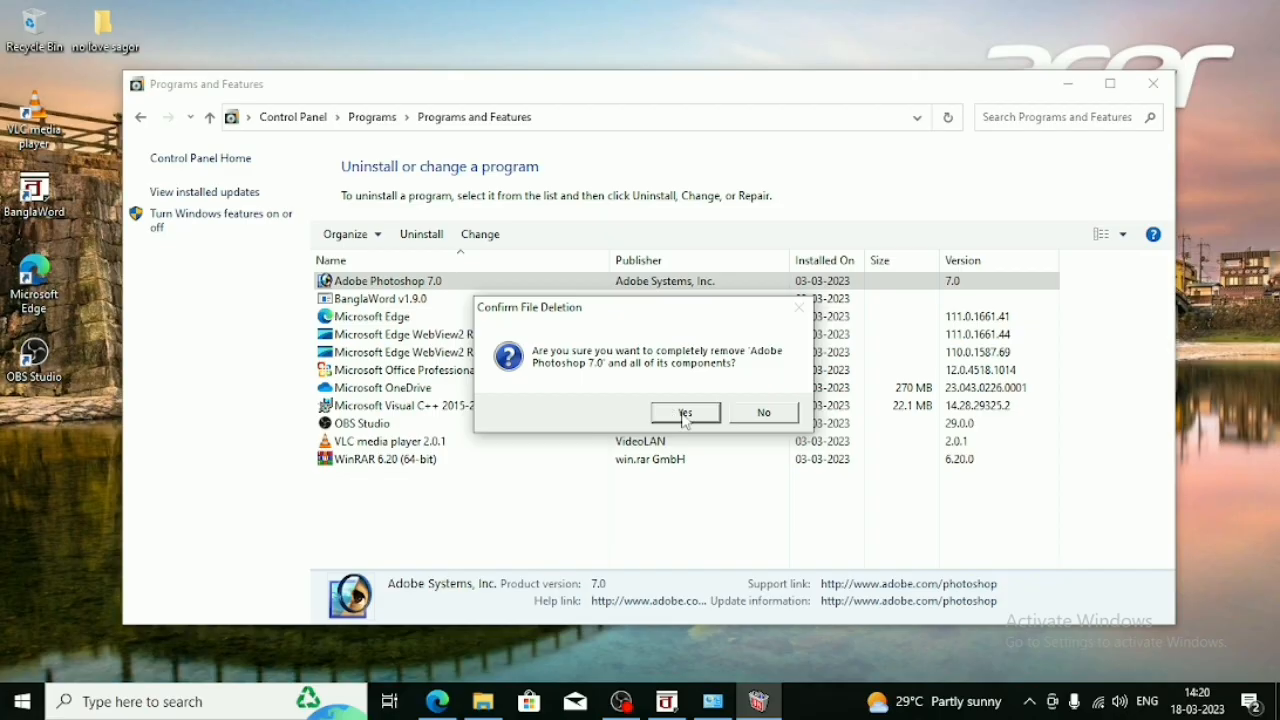
left_click(686, 412)
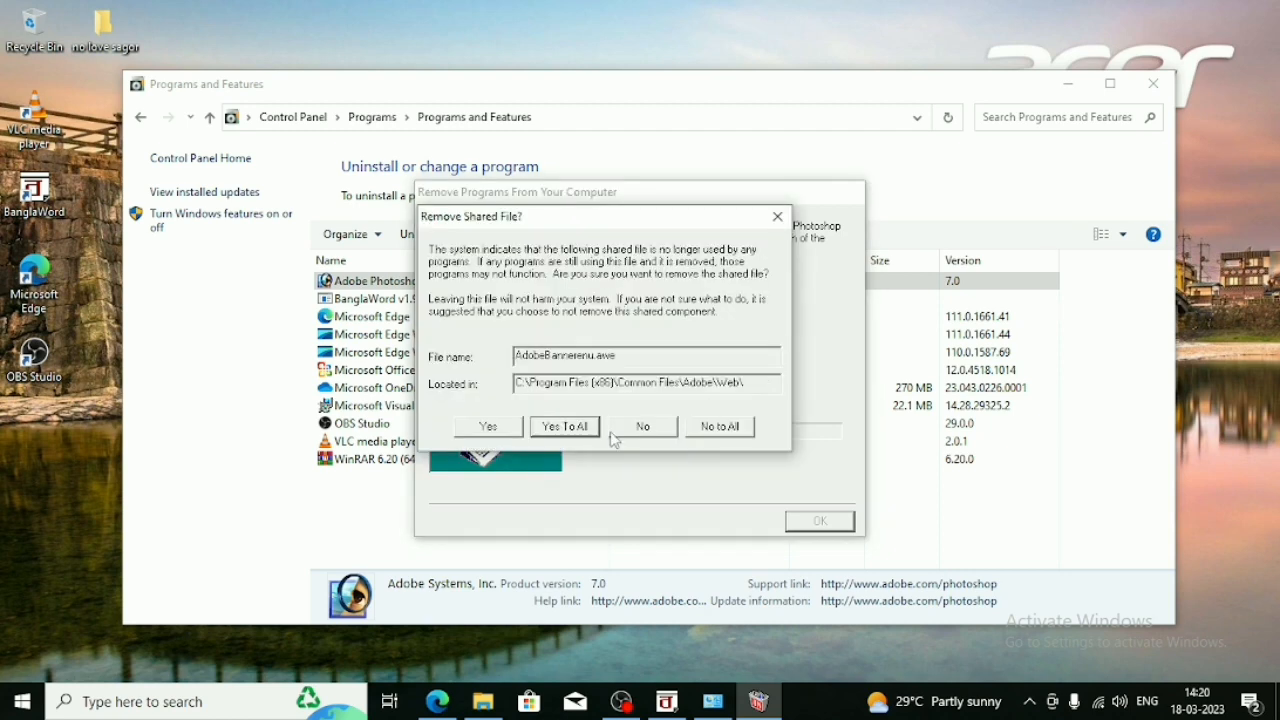
left_click(576, 434)
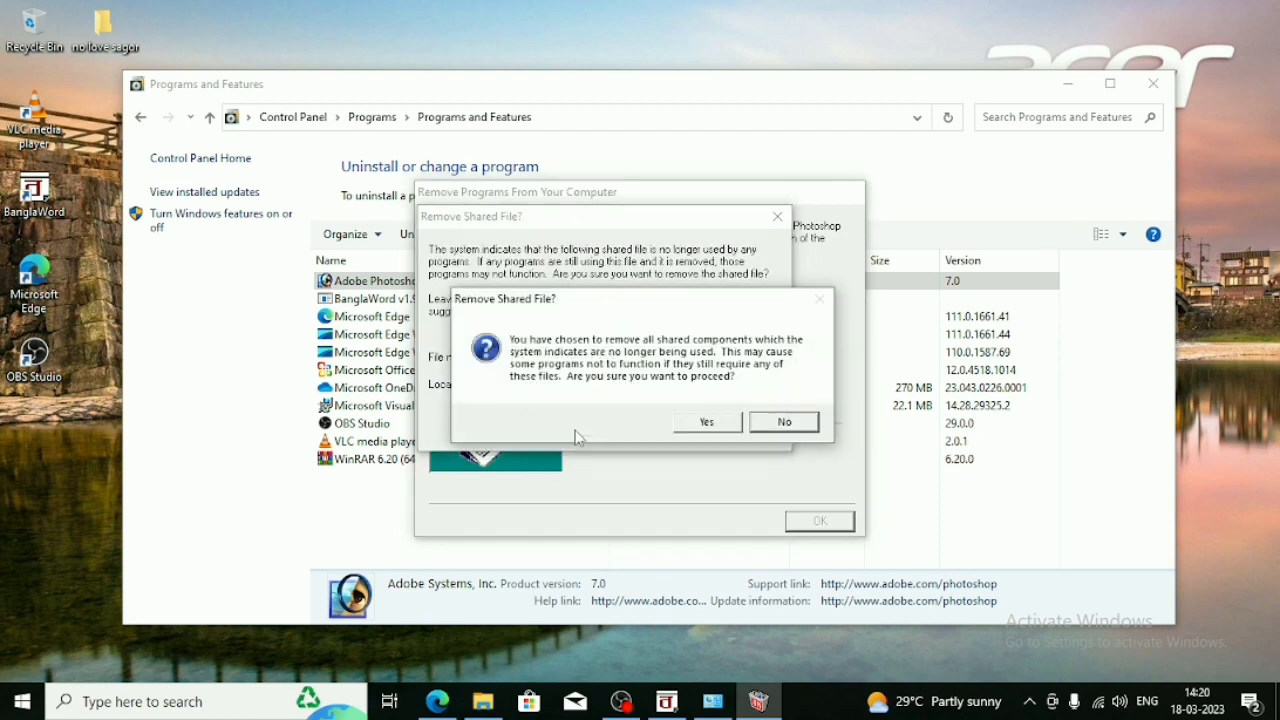
left_click(712, 424)
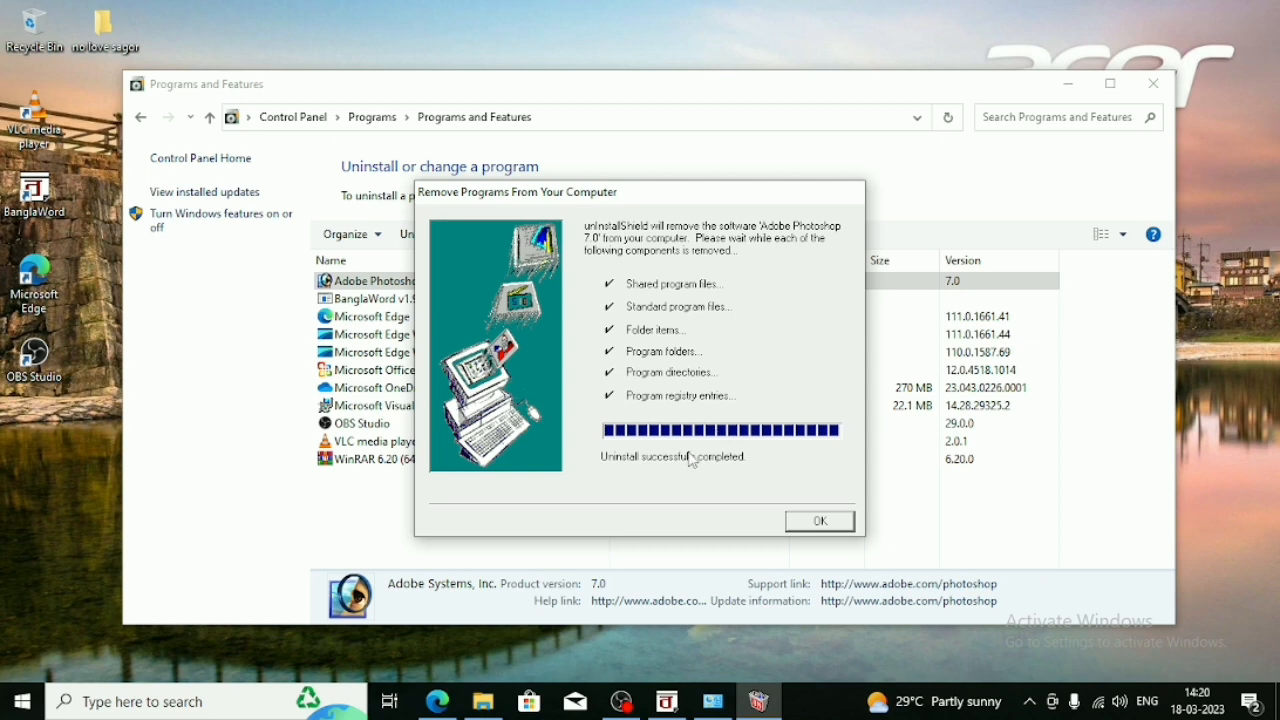
left_click(834, 526)
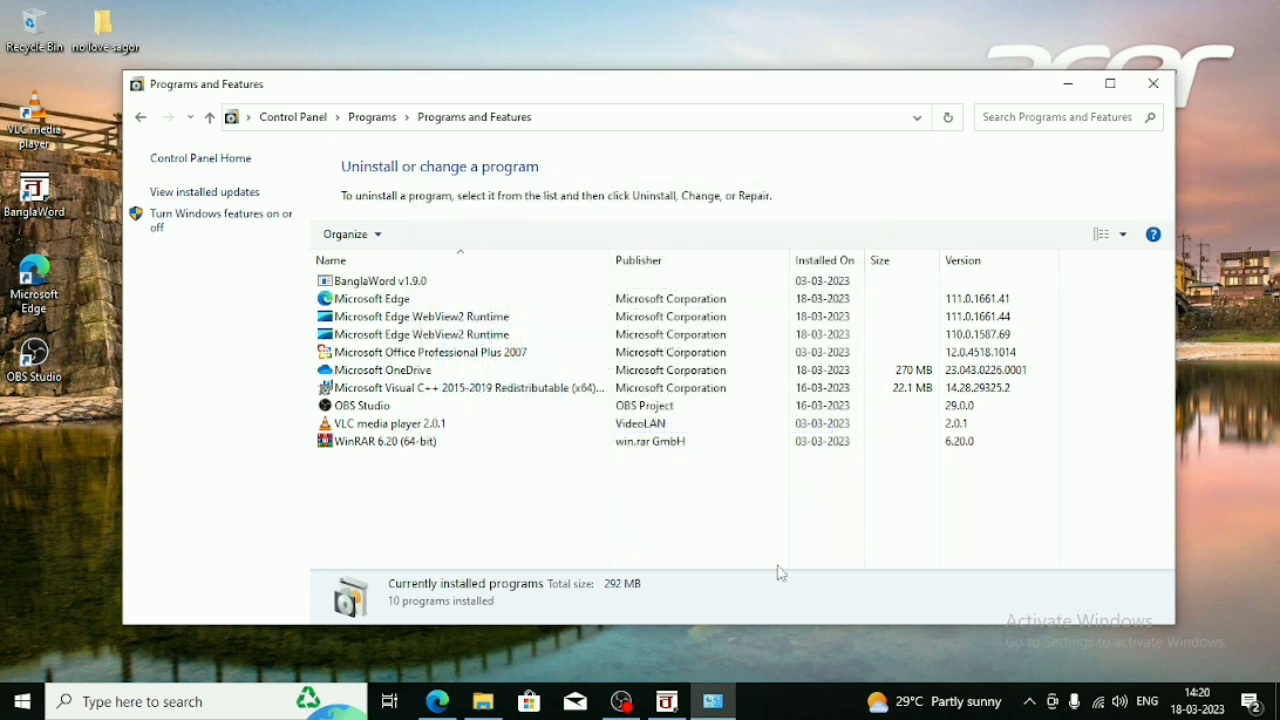
left_click(1151, 85)
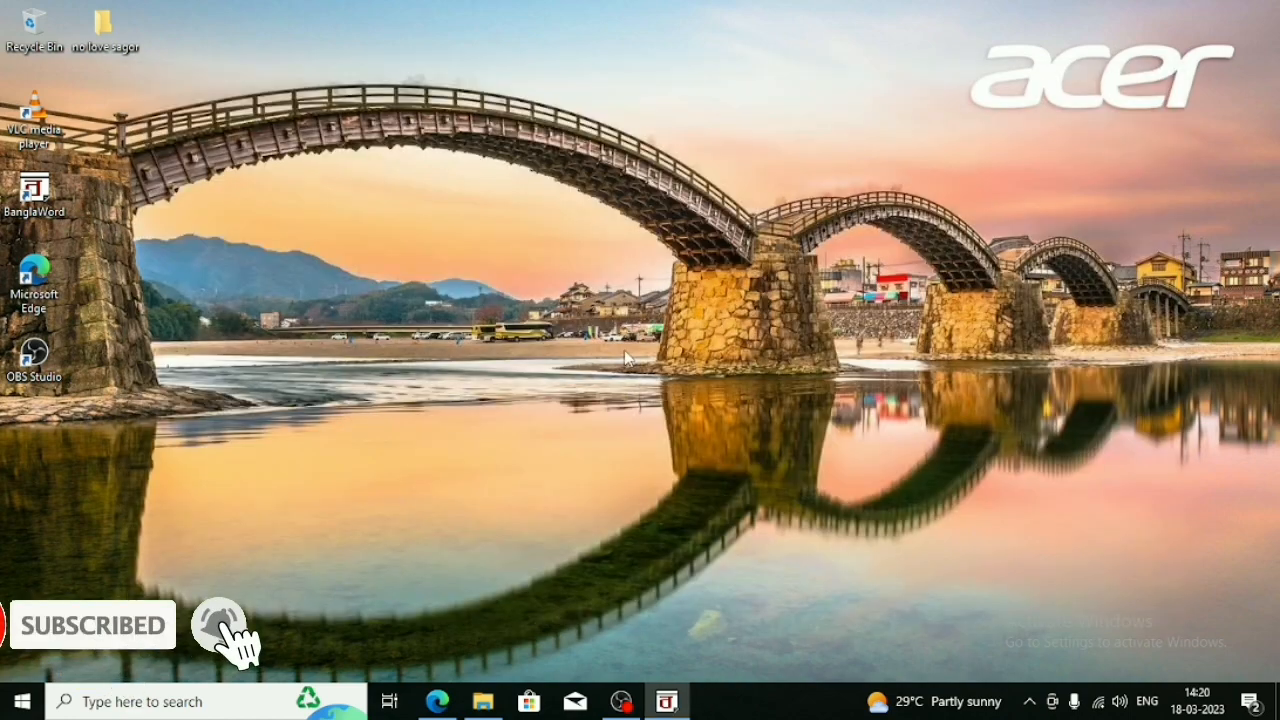
Open the serial no text file in the SMT > Photoshop 7 folder, copy the serial number and minimize the file.
left_click(483, 701)
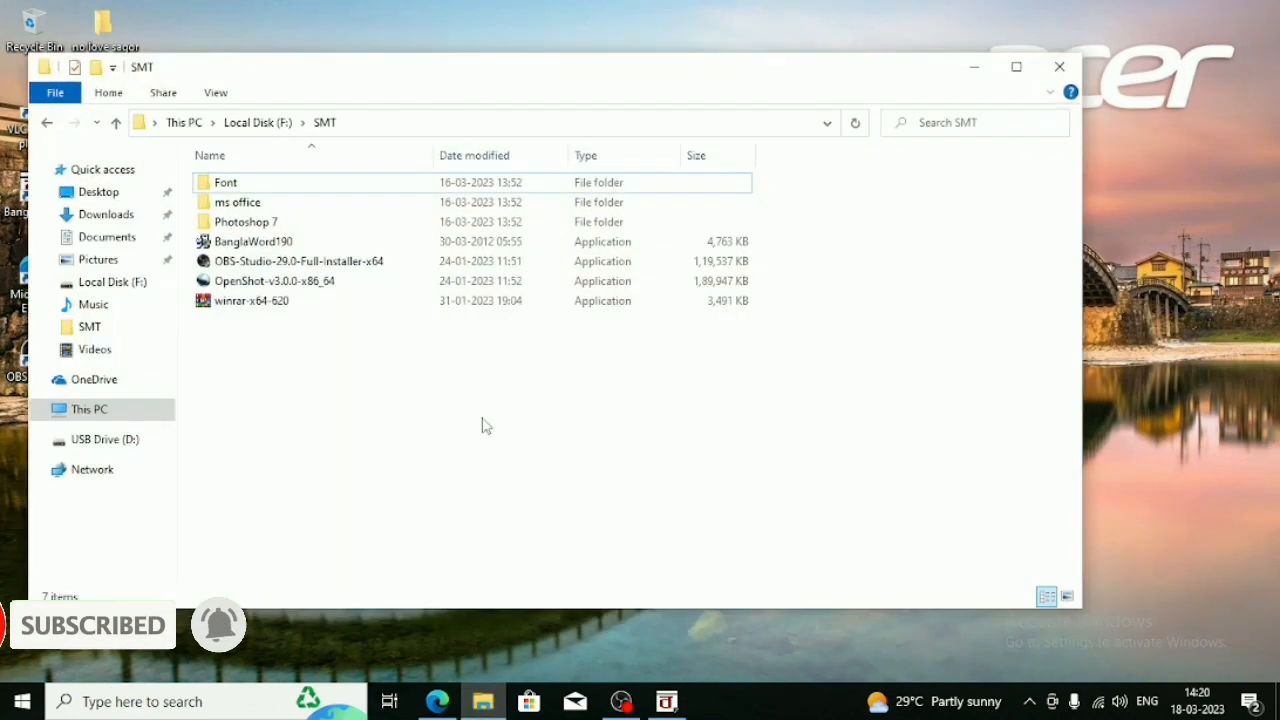
double_click(238, 221)
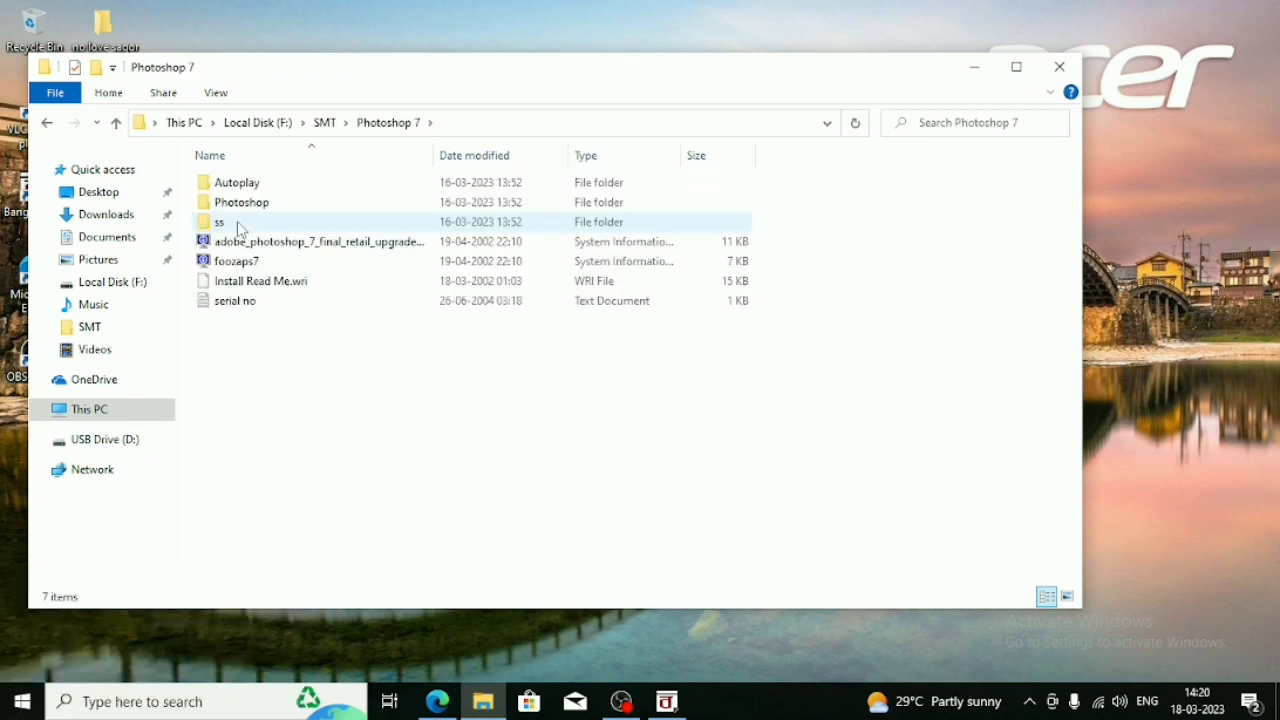
double_click(238, 304)
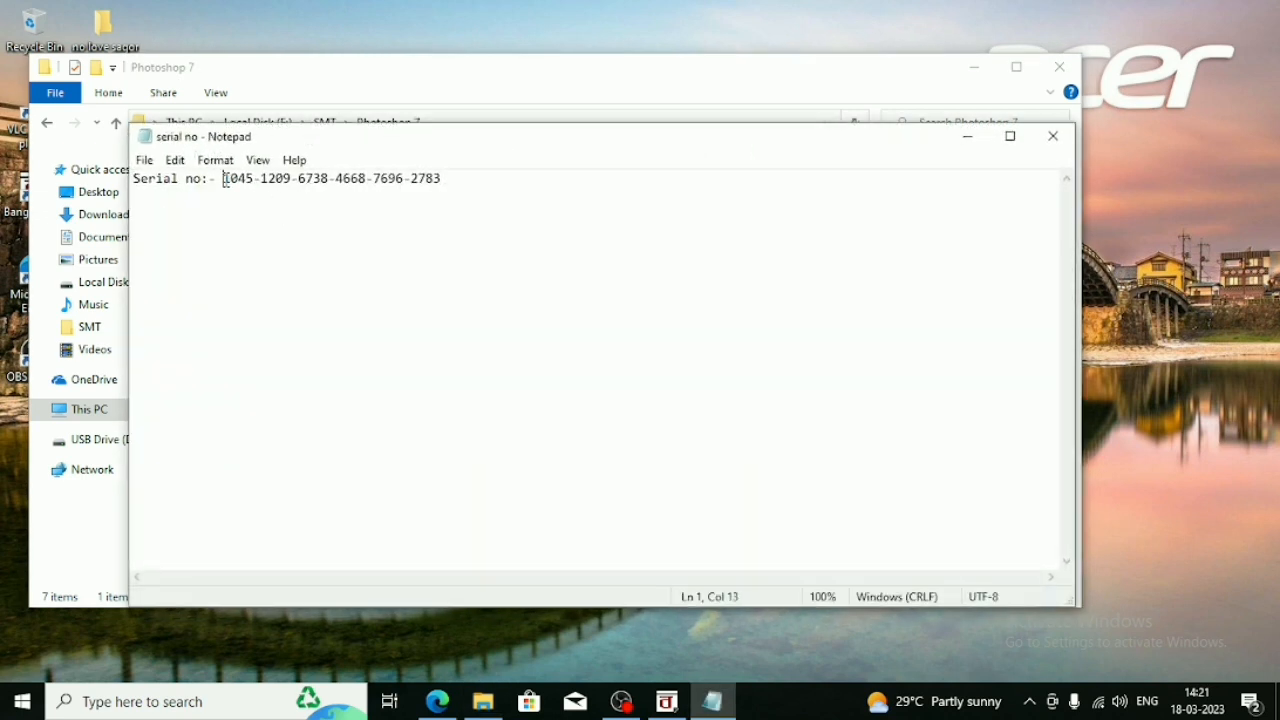
mouse_move(224, 179)
left_mouse_down()
mouse_move(443, 178)
mouse_move(228, 188)
left_mouse_up()
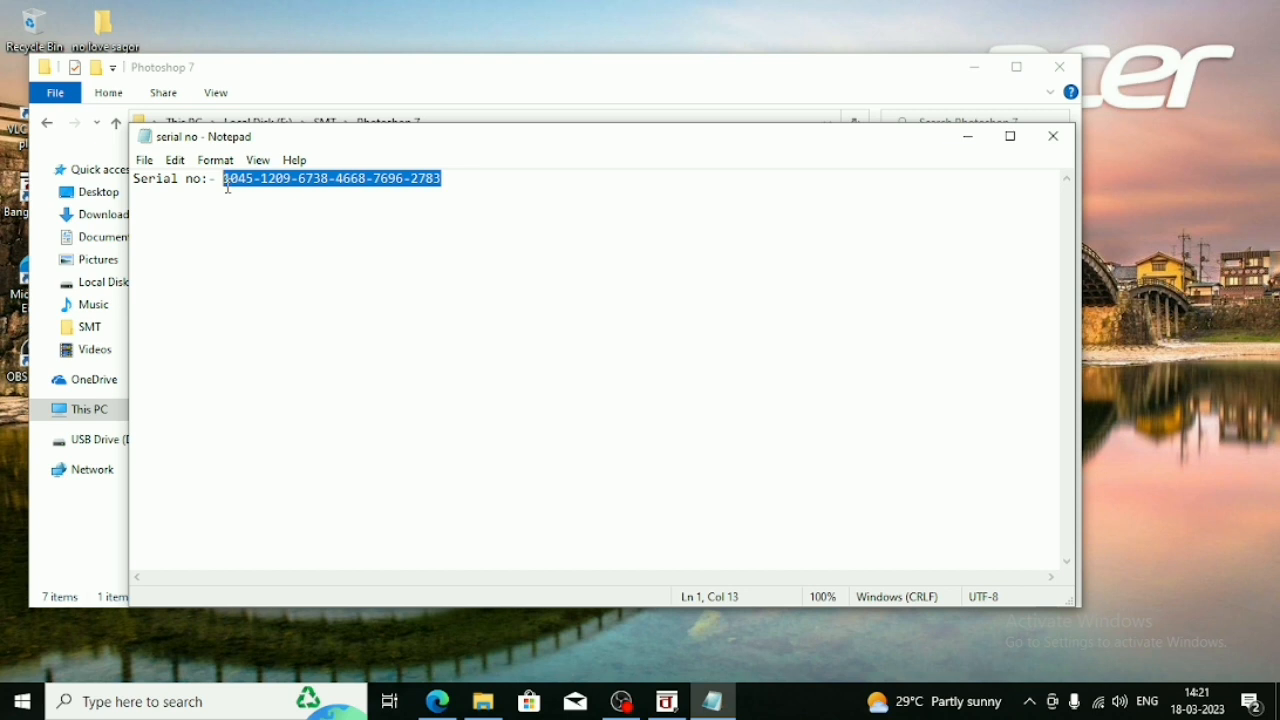
left_click(966, 137)
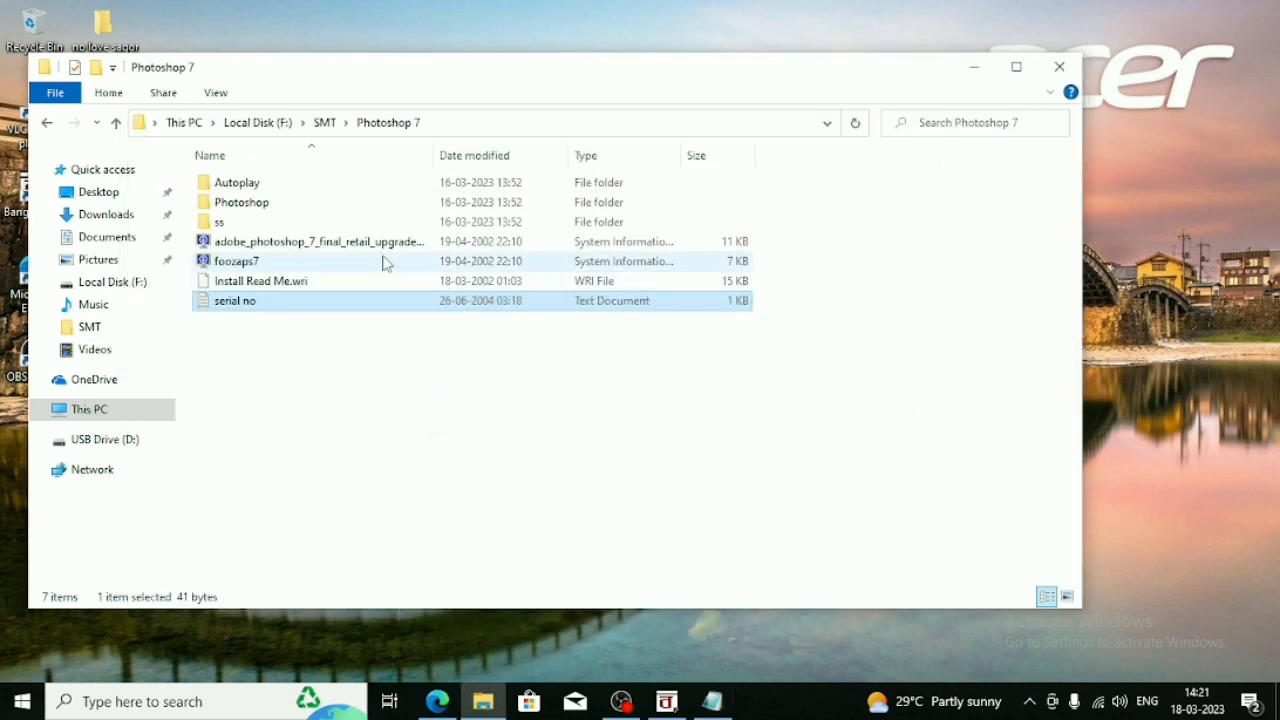
Run Setup from the Photoshop folder, choose US English for the license agreement and accept its terms.
double_click(250, 205)
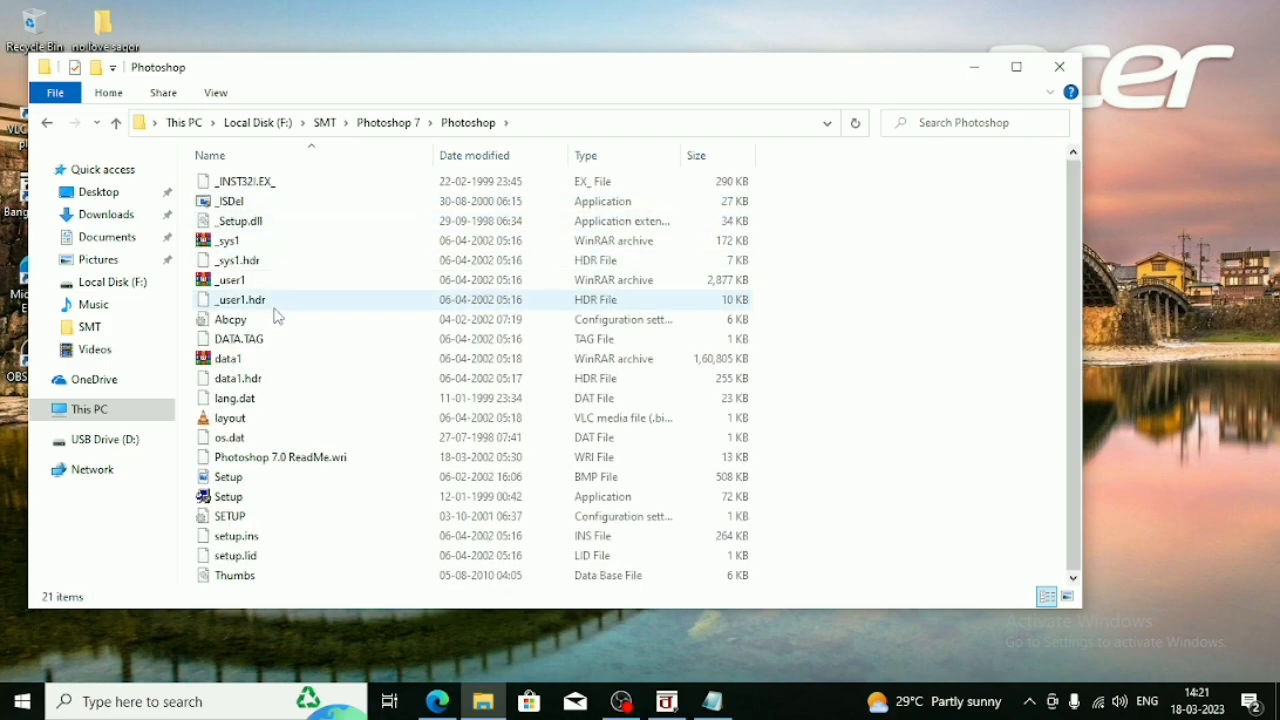
left_click(222, 498)
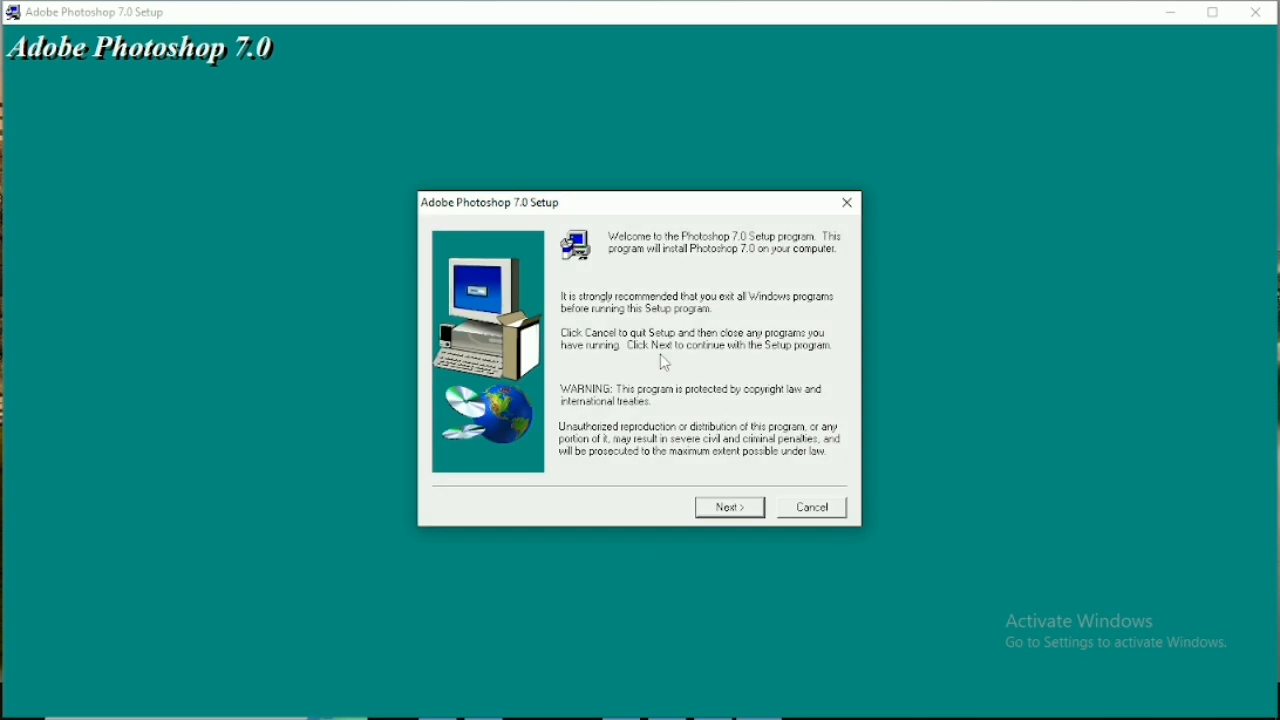
left_click(724, 512)
left_click(777, 411)
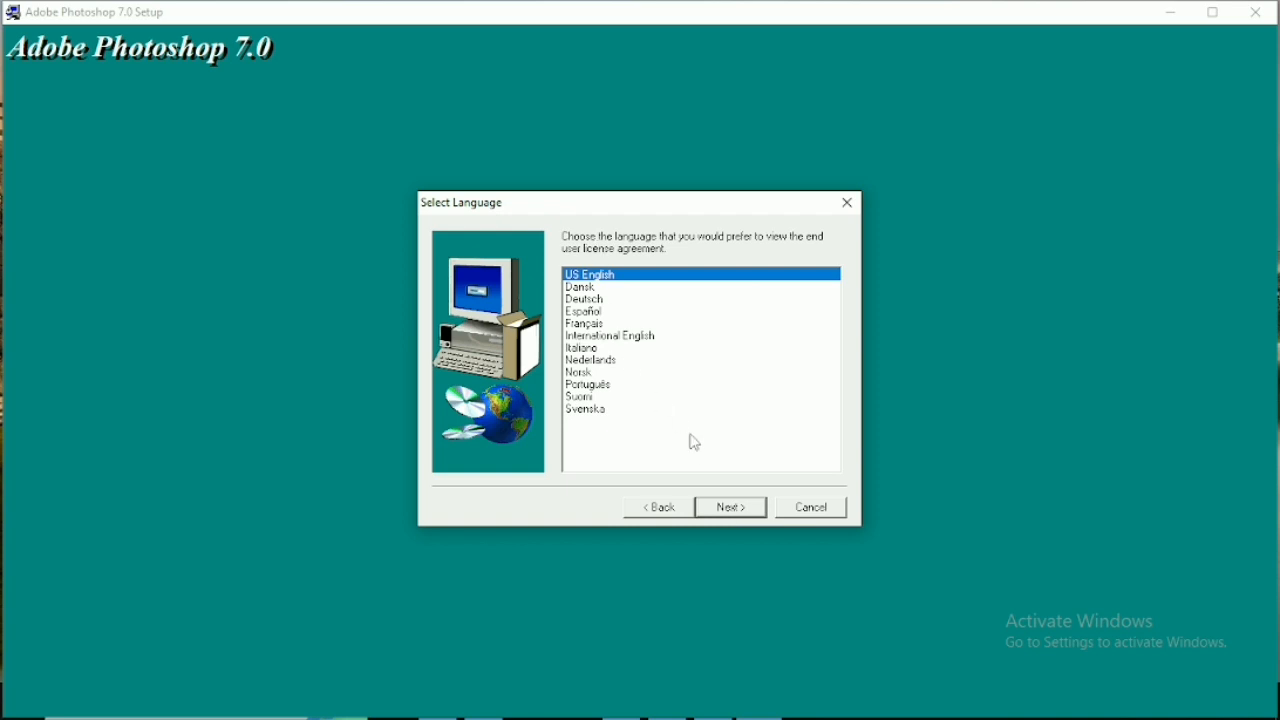
left_click(733, 512)
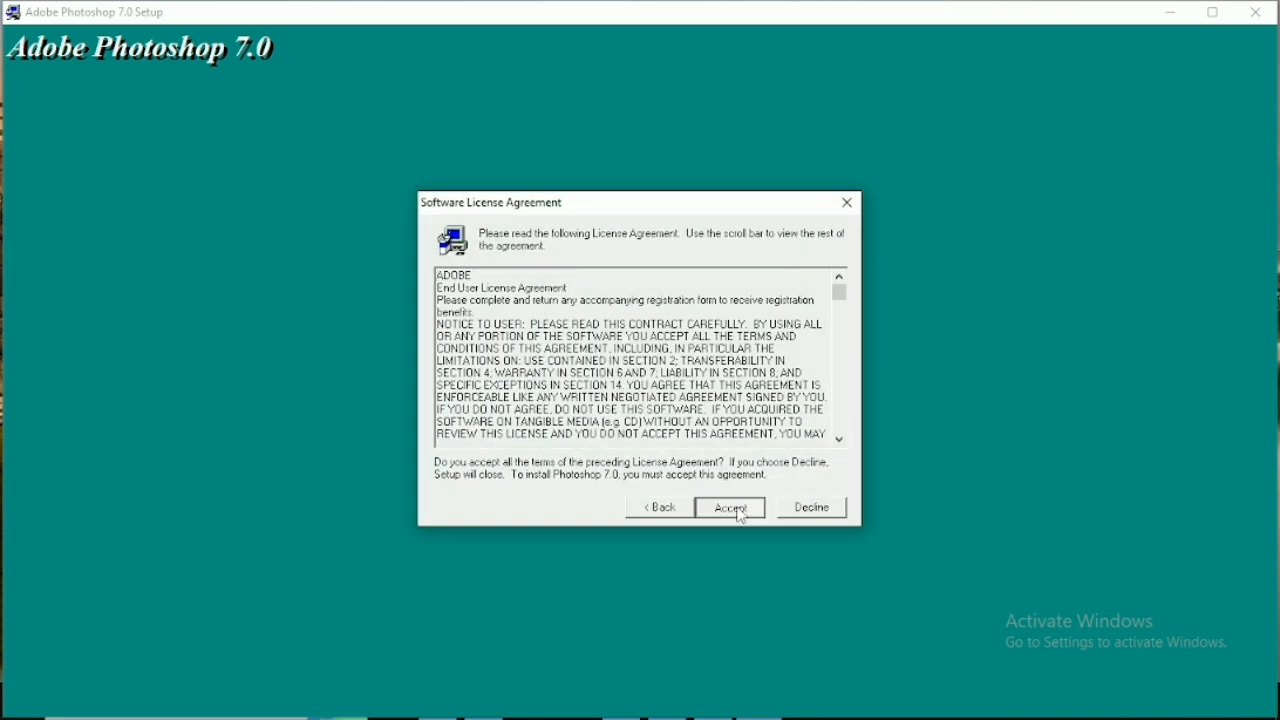
left_click(740, 510)
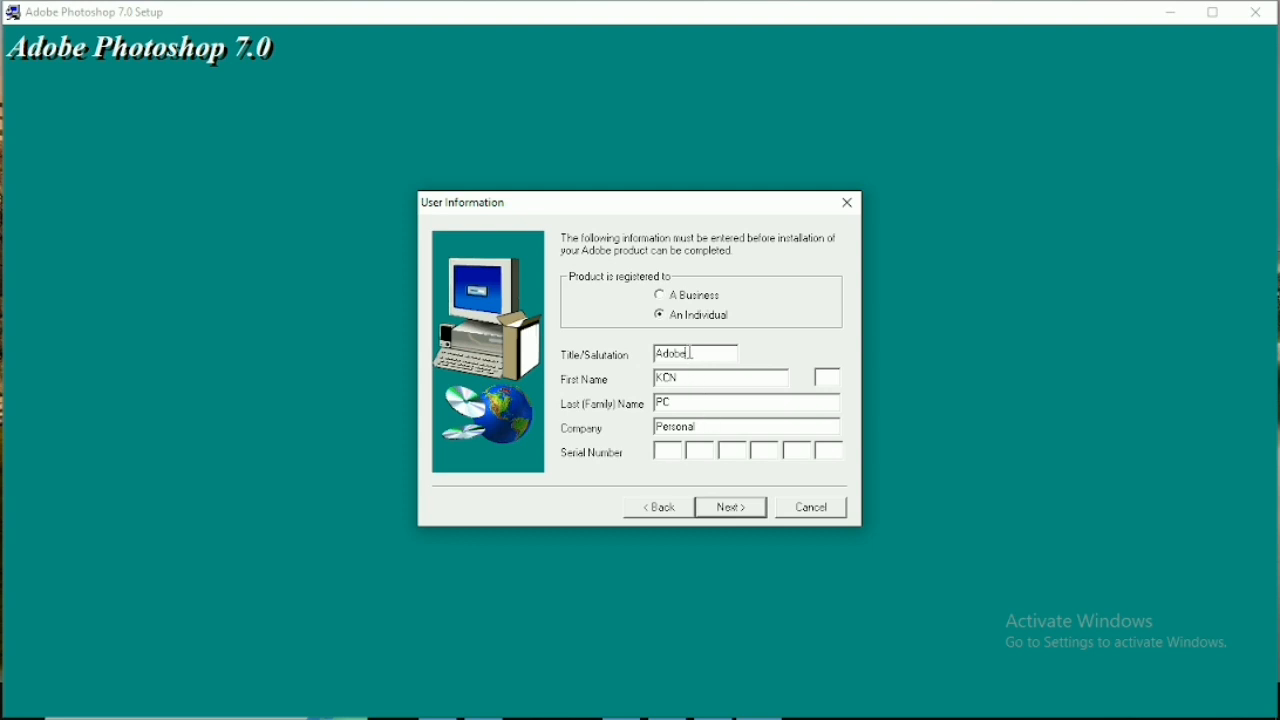
Fill in the user's first and last name, paste the copied serial number and confirm the registration information.
left_click_drag(680, 385, 644, 386)
type("Siya")
key("Tab")
key("Tab")
key("Tab")
right_click(679, 450)
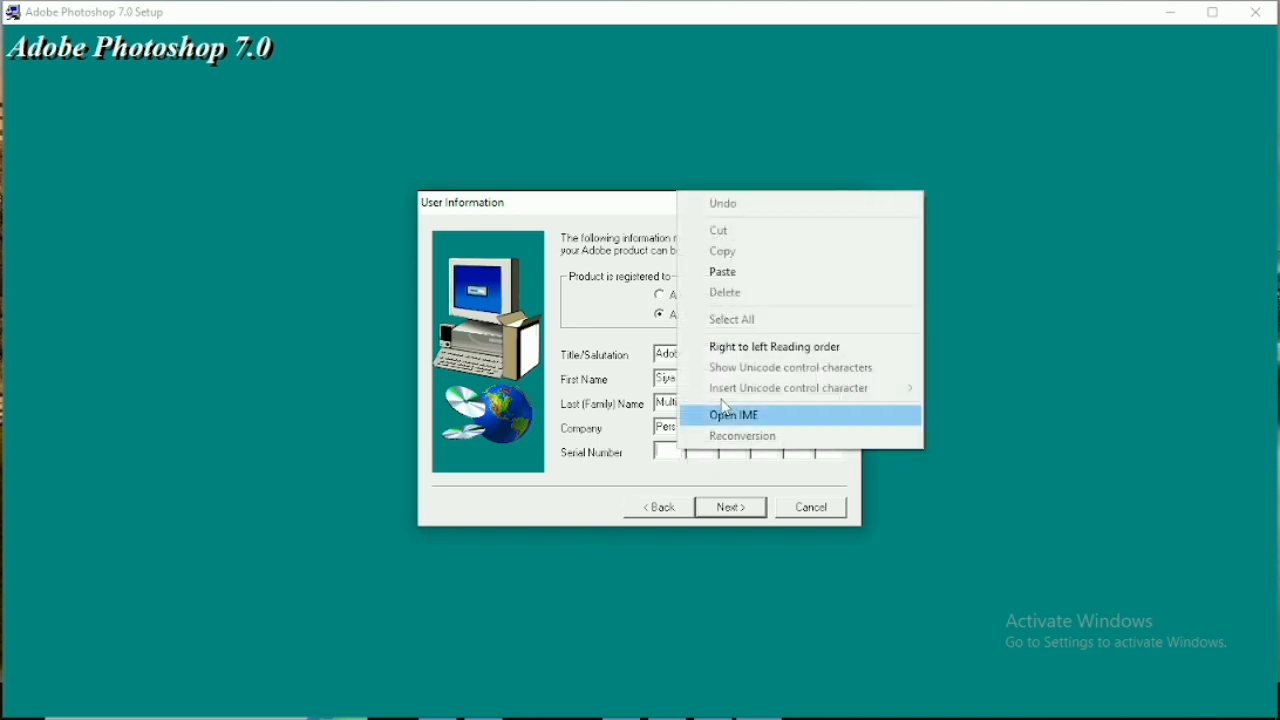
left_click(730, 272)
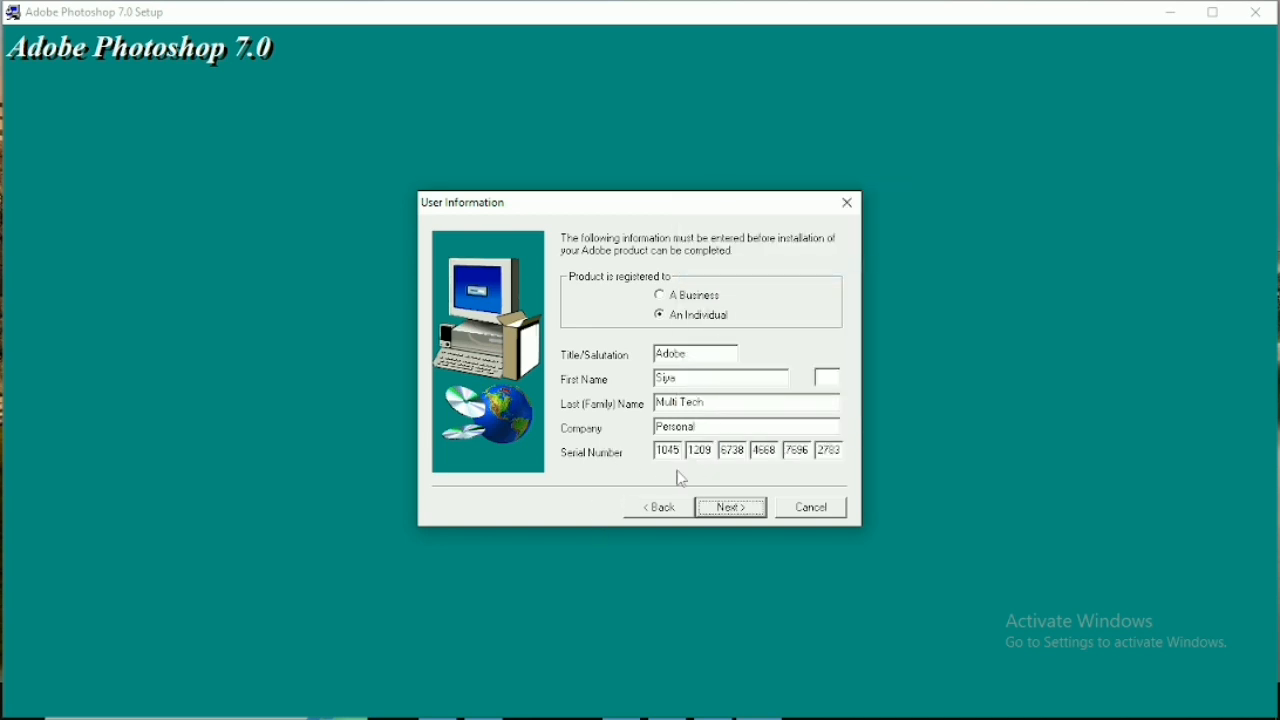
left_click(729, 508)
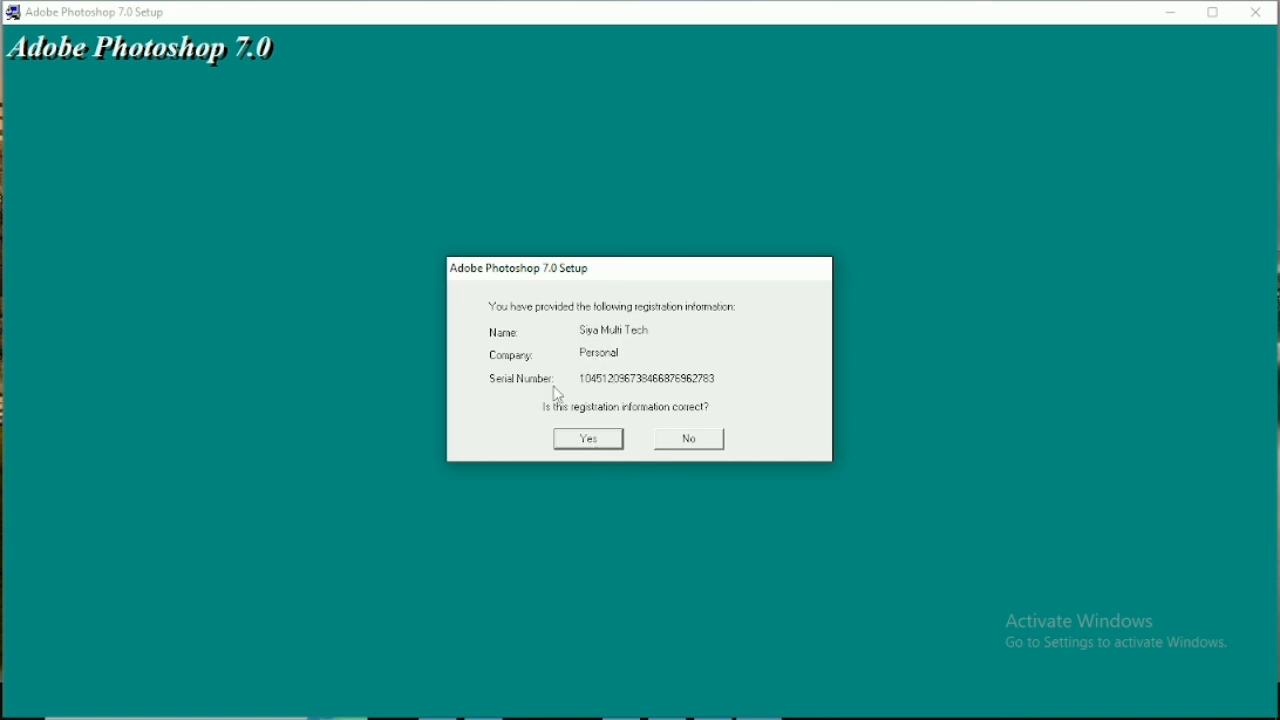
left_click(590, 440)
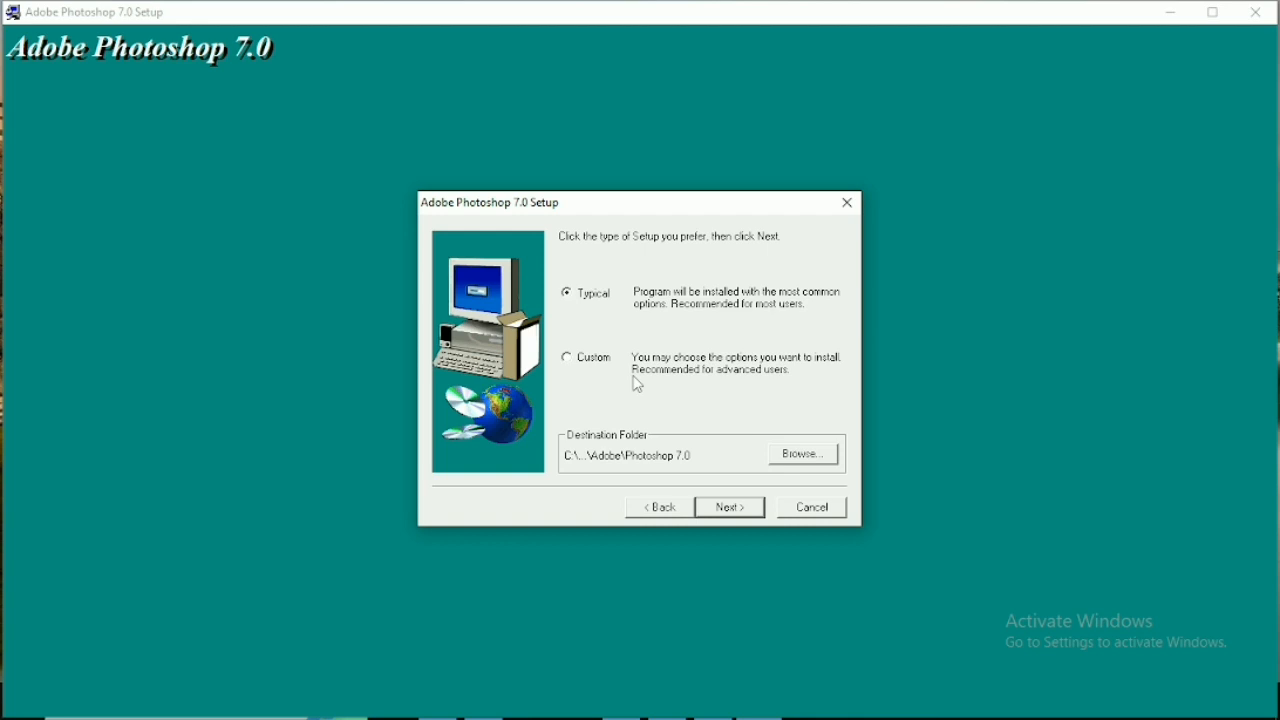
Choose the Custom setup type, keep the preselected components and file type associations, and start the installation.
left_click(579, 362)
left_click(731, 508)
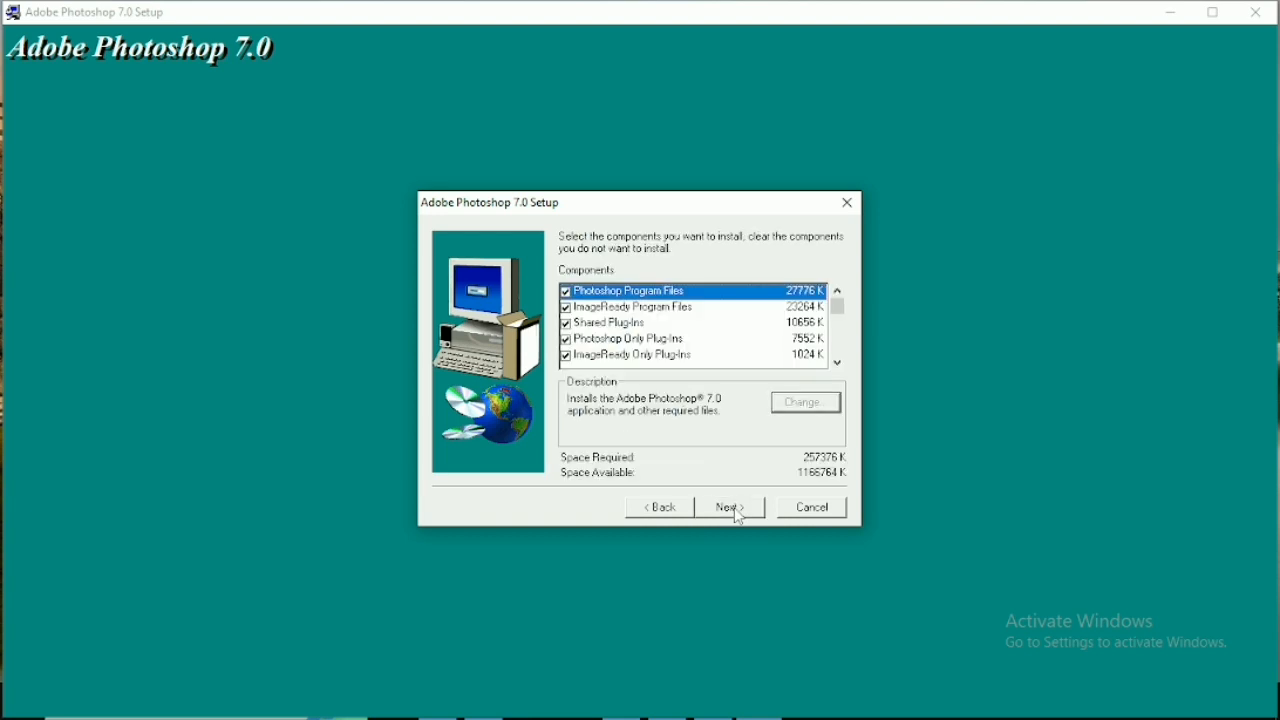
left_click(733, 508)
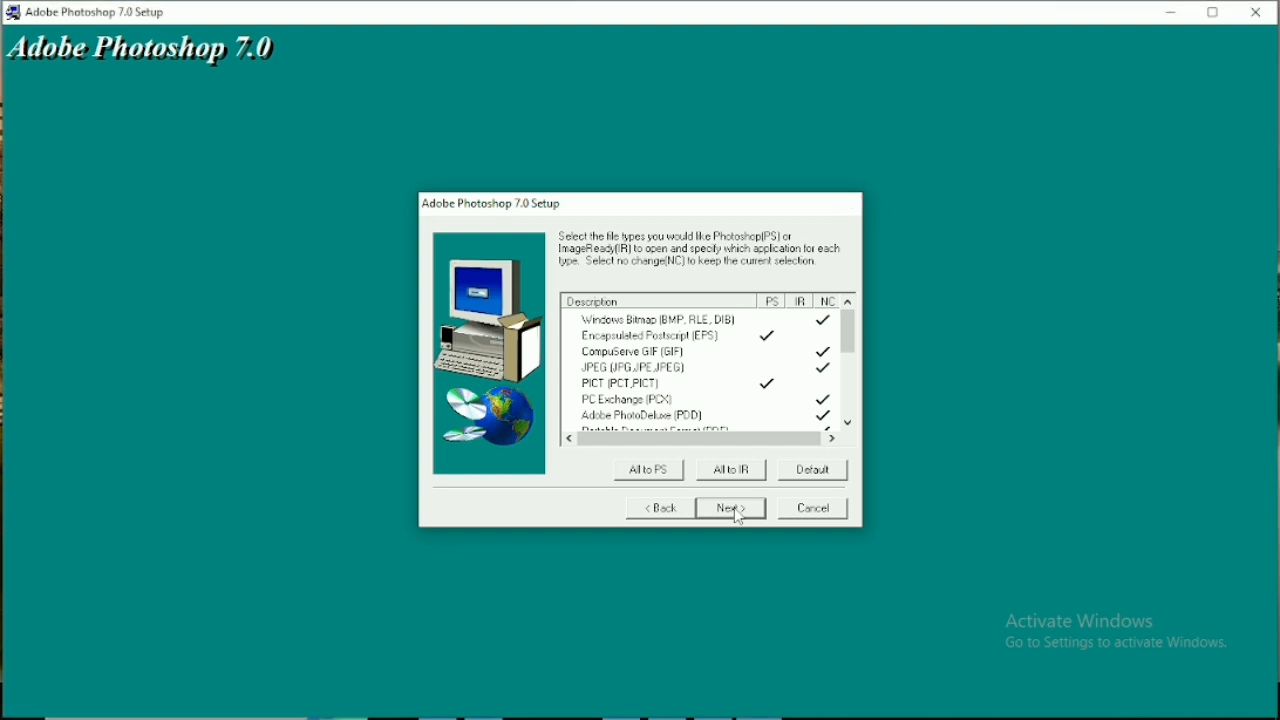
left_click(733, 508)
left_click(736, 511)
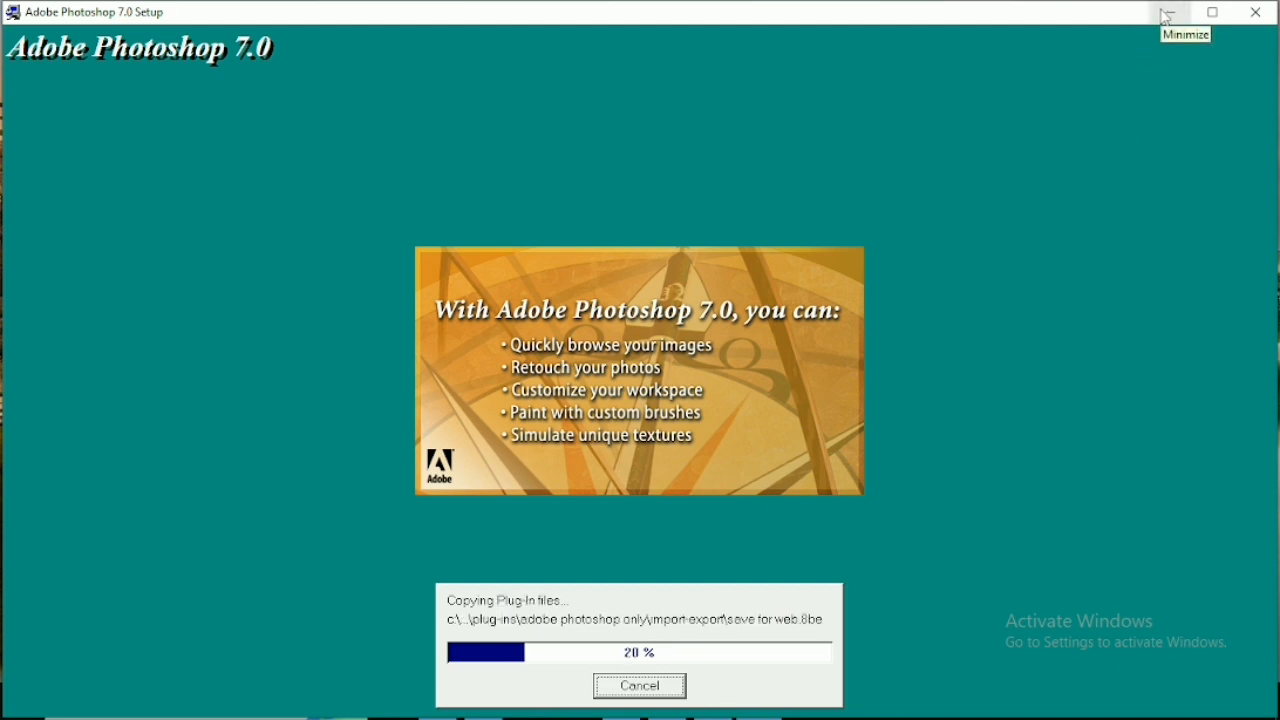
Minimize the Photoshop setup and installer folder windows to show the desktop.
left_click(1166, 14)
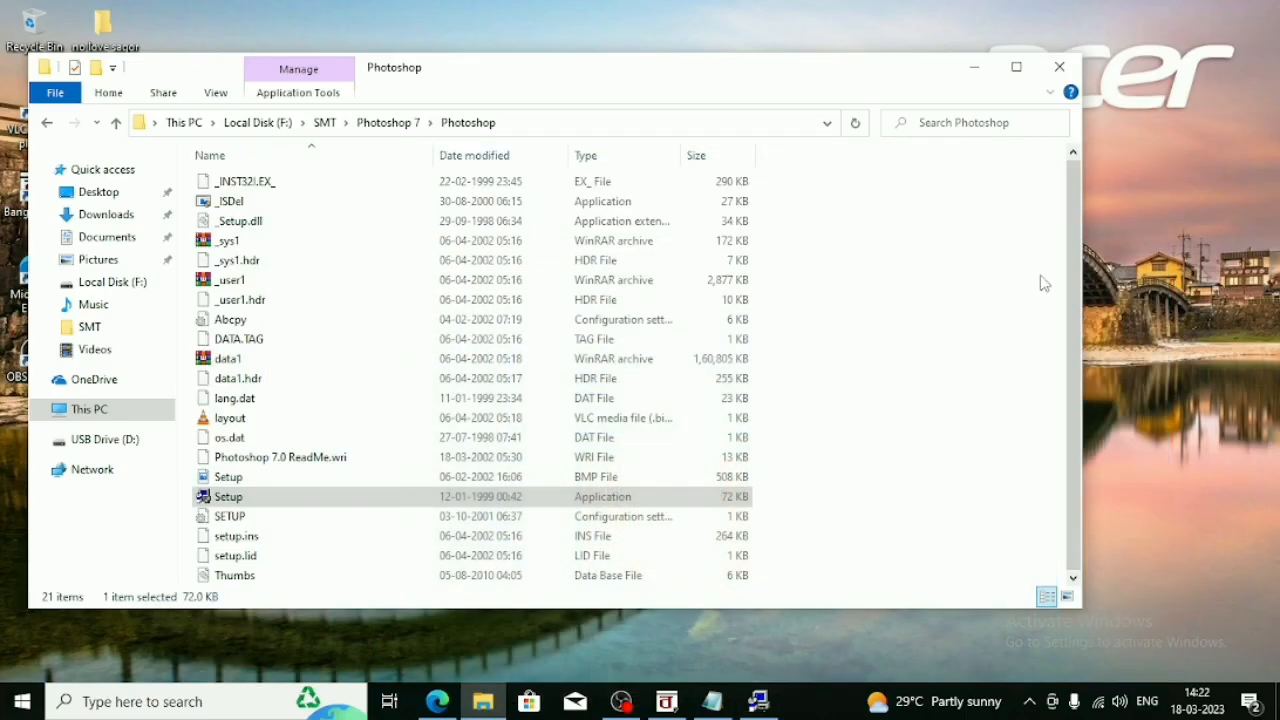
left_click(974, 67)
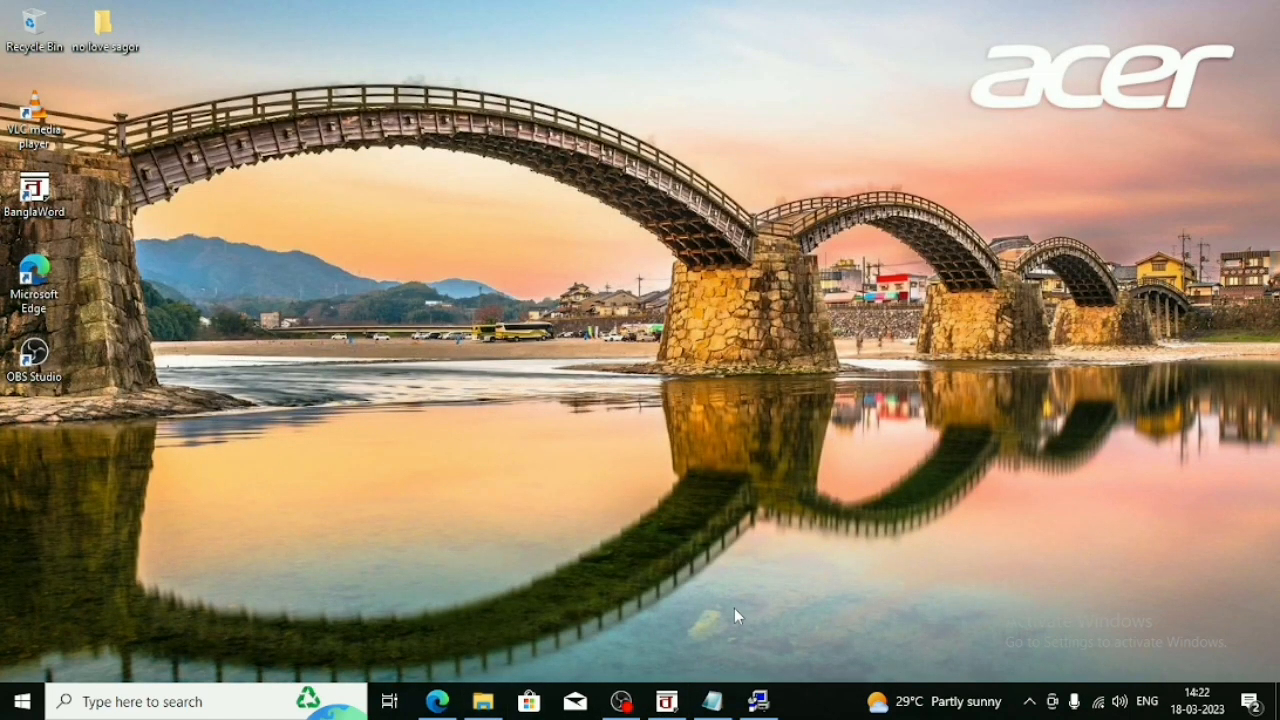
left_click(189, 698)
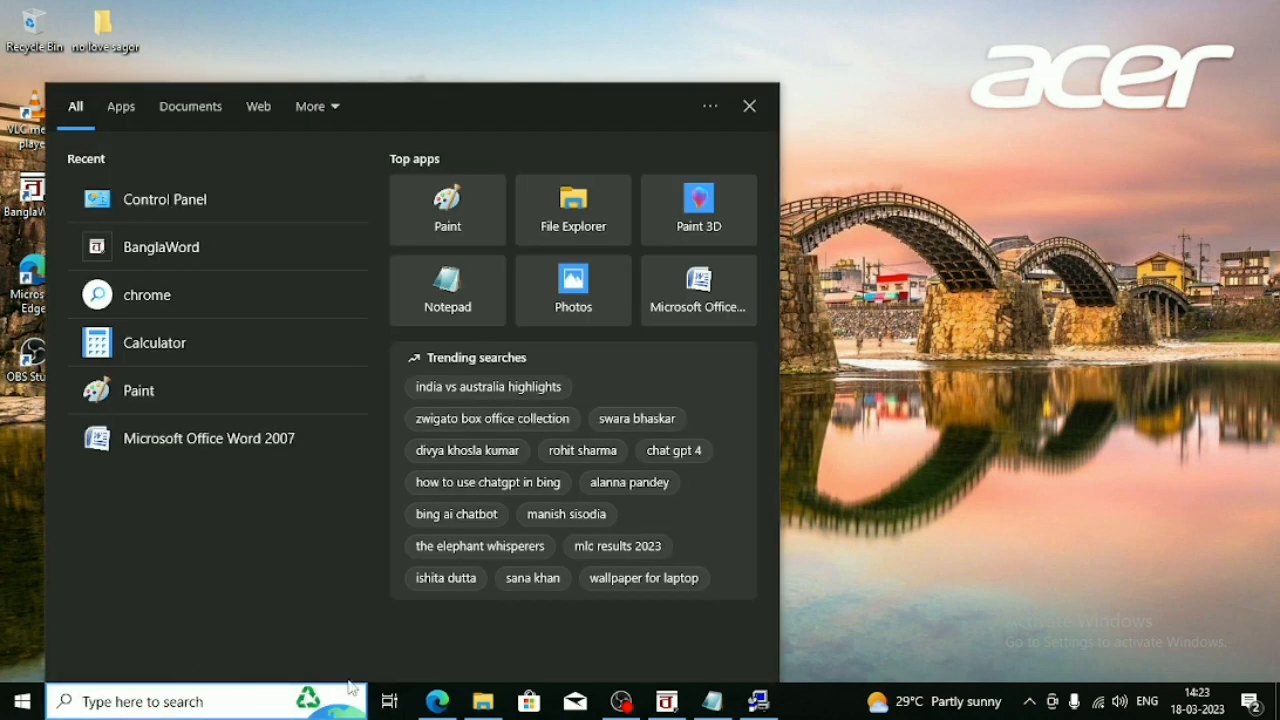
Switch to Microsoft Edge, close the YouTube video tab and maximize the browser window.
left_click(435, 703)
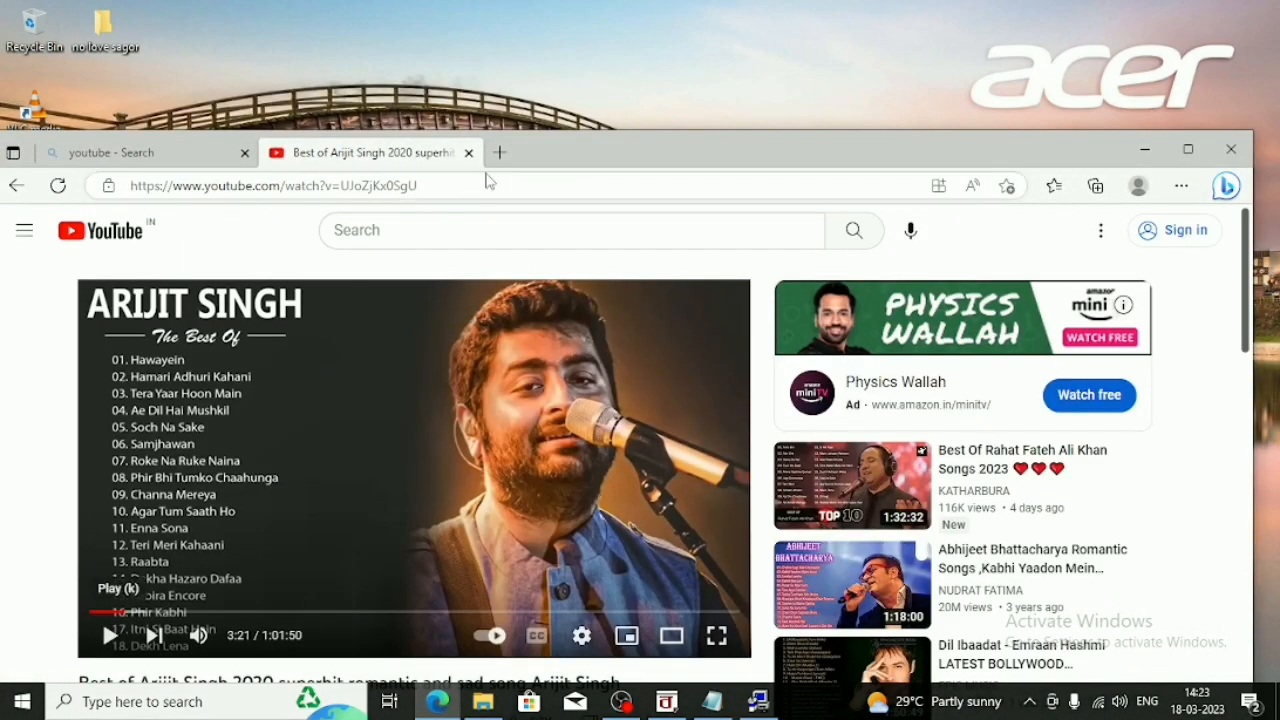
left_click(469, 153)
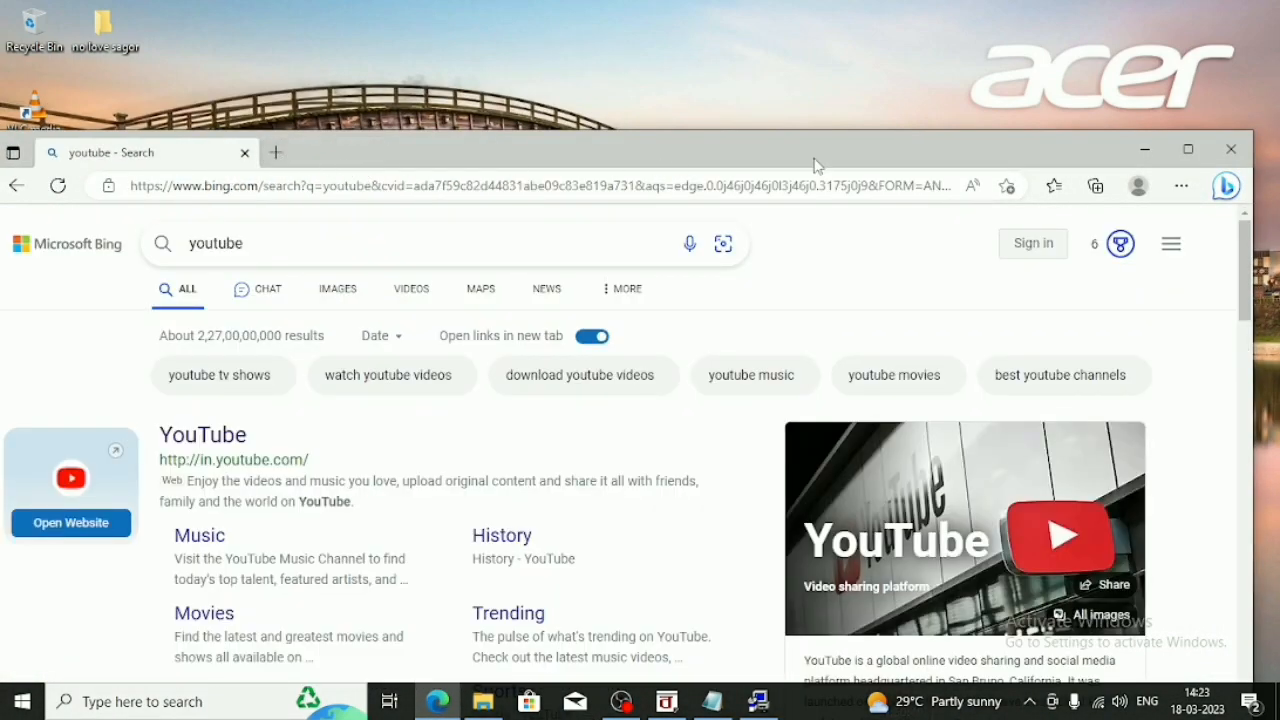
left_click(1186, 152)
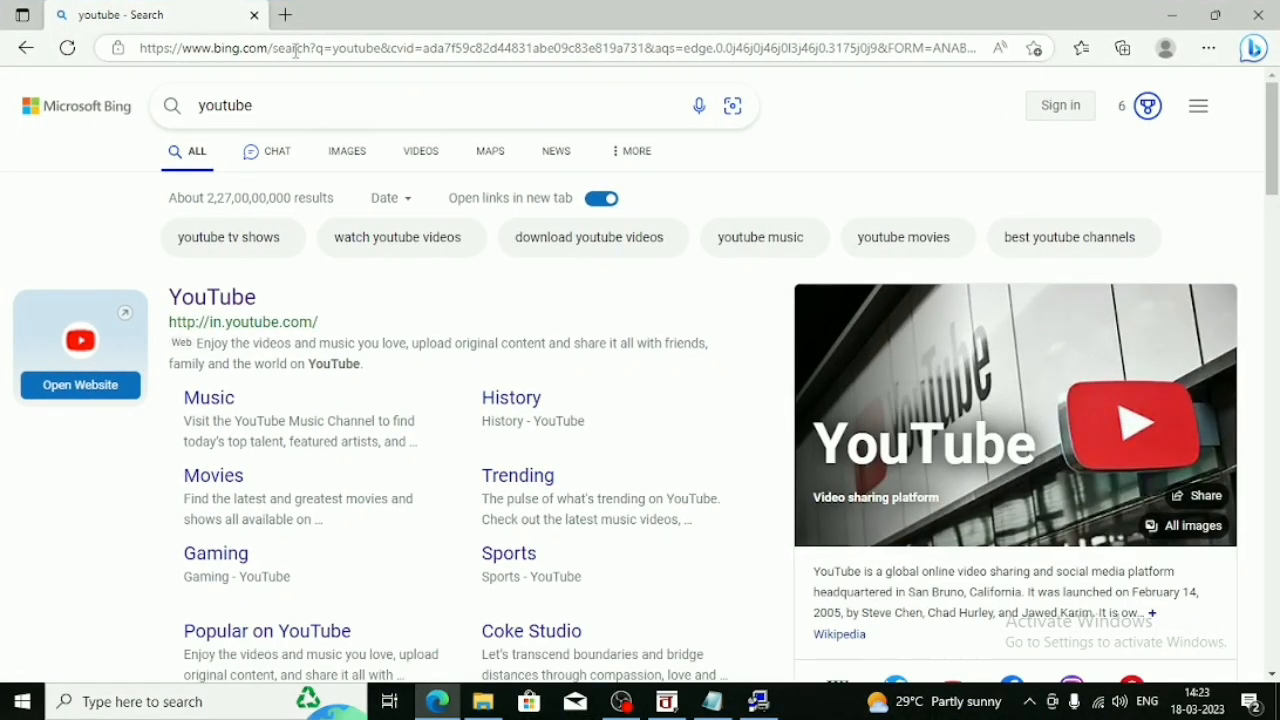
Search the web for "bangla font download" and open the bengalifonts.net website from the results.
left_click(295, 52)
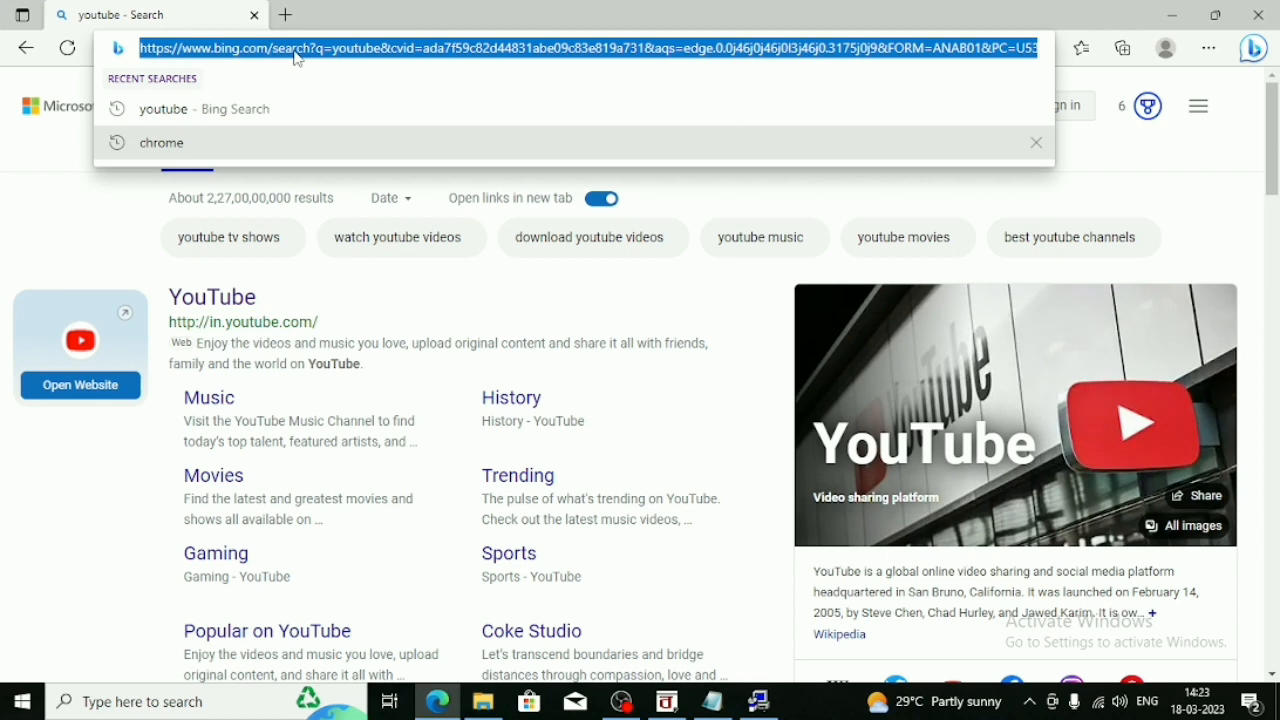
type("bangla")
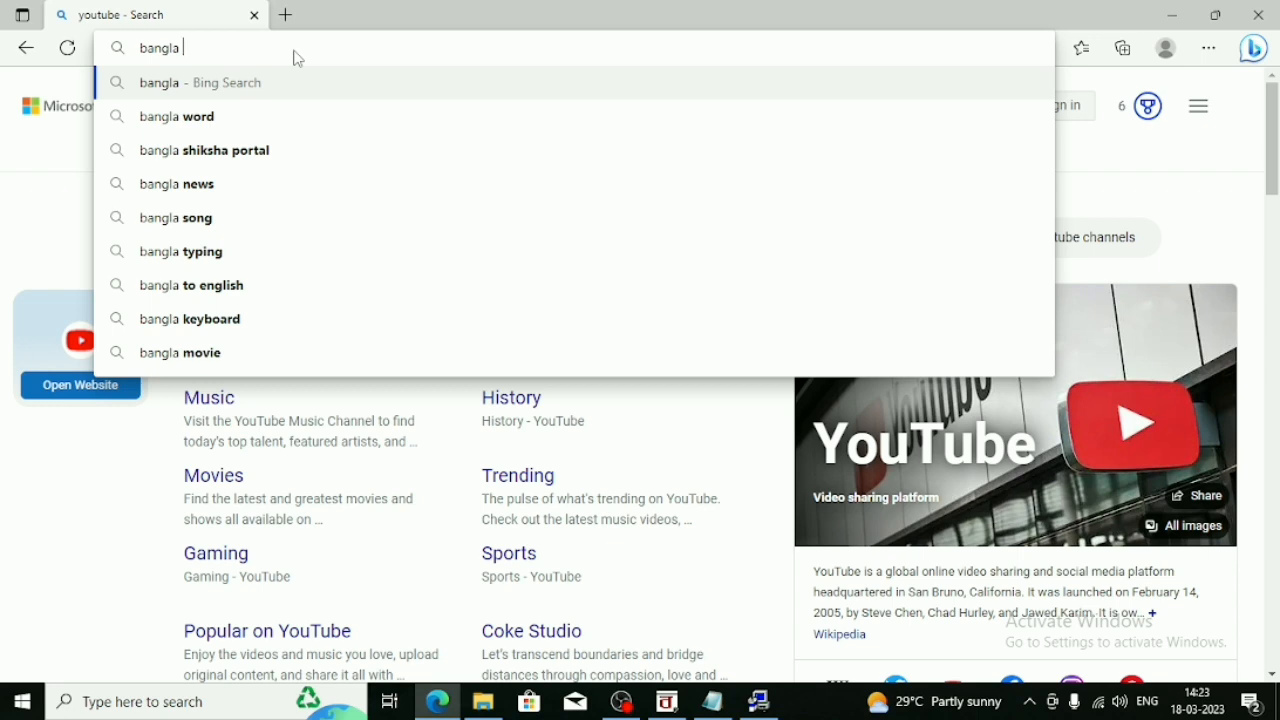
type(" font")
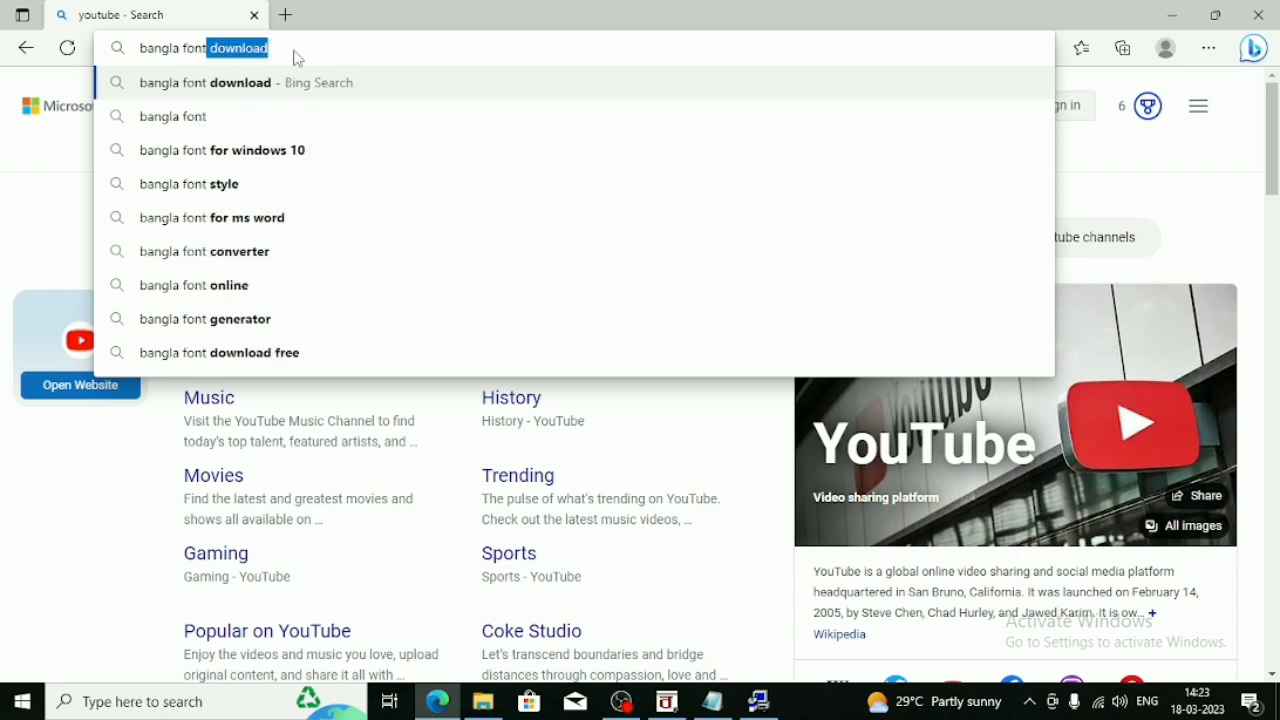
key("Right")
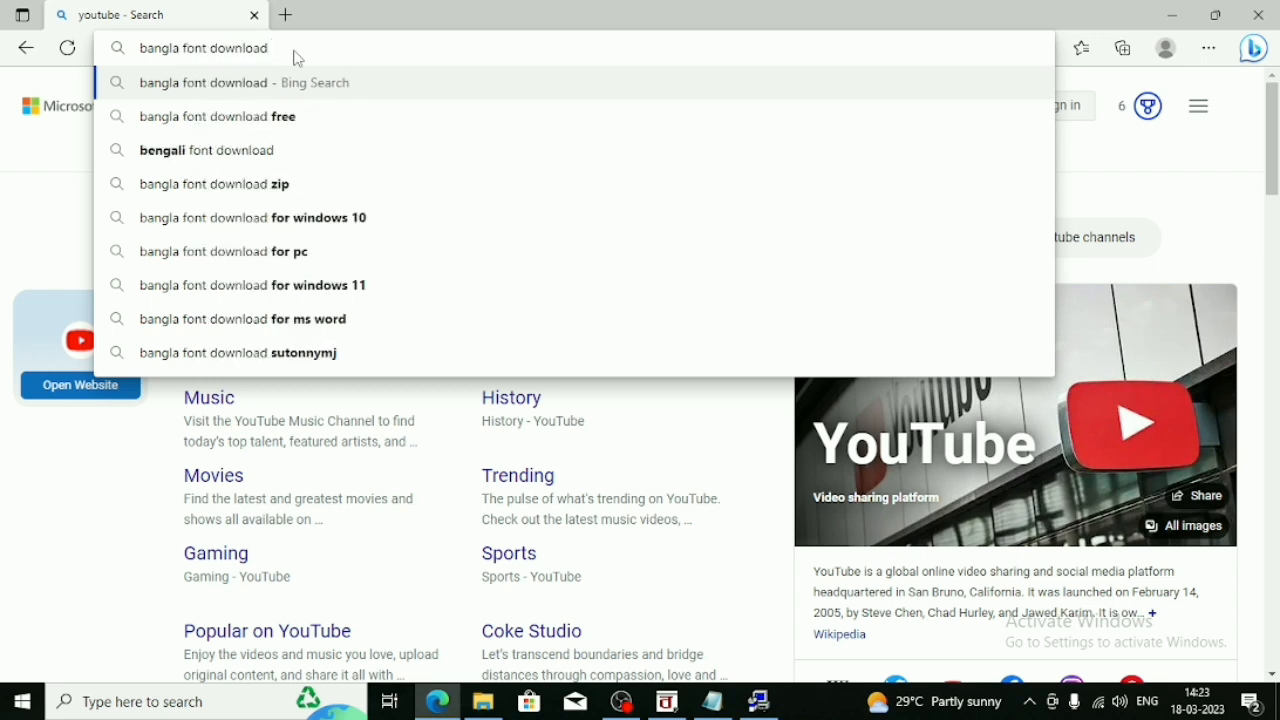
key("Return")
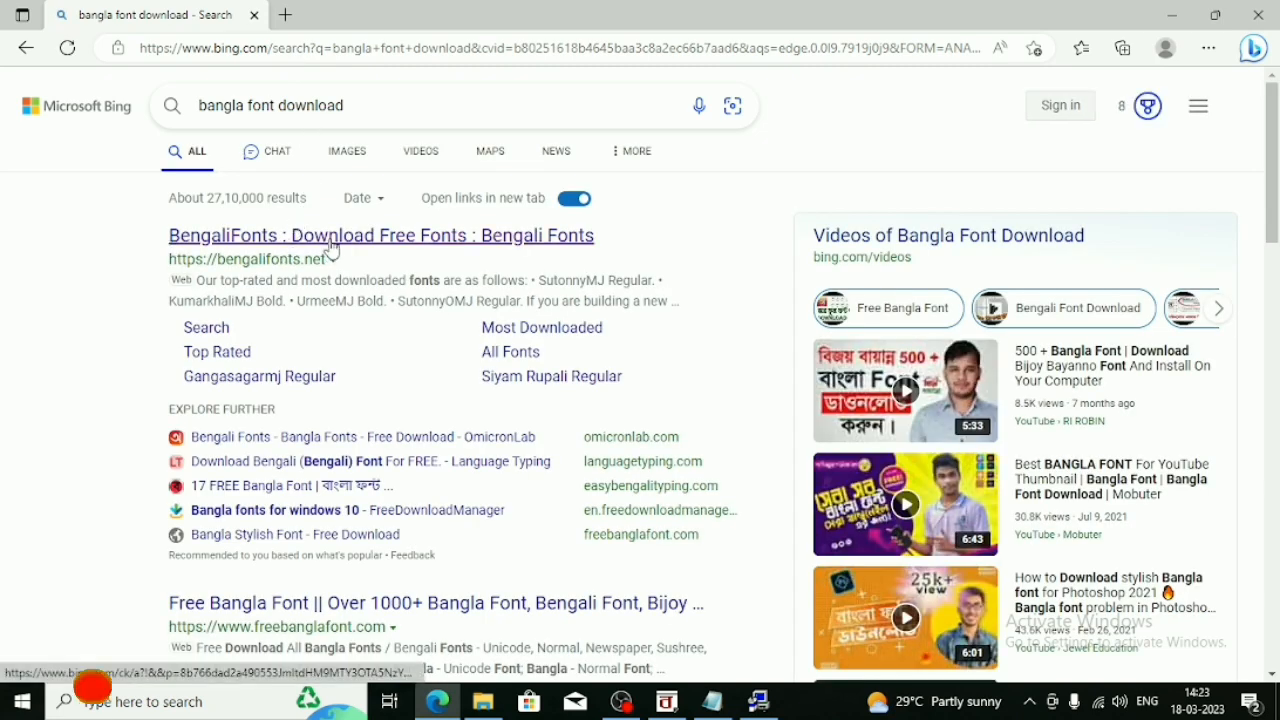
left_click(334, 245)
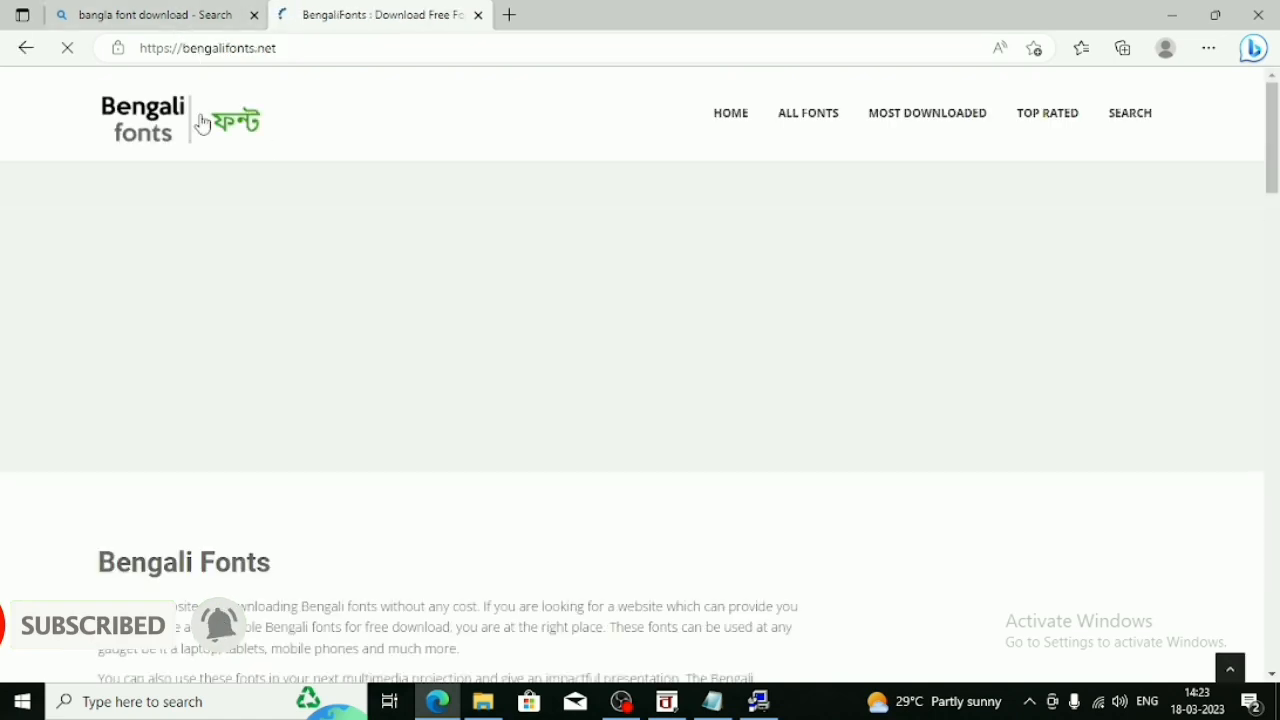
Look through the Bengali fonts offered on the bengalifonts.net home page.
scroll(291, 291, "down", 5)
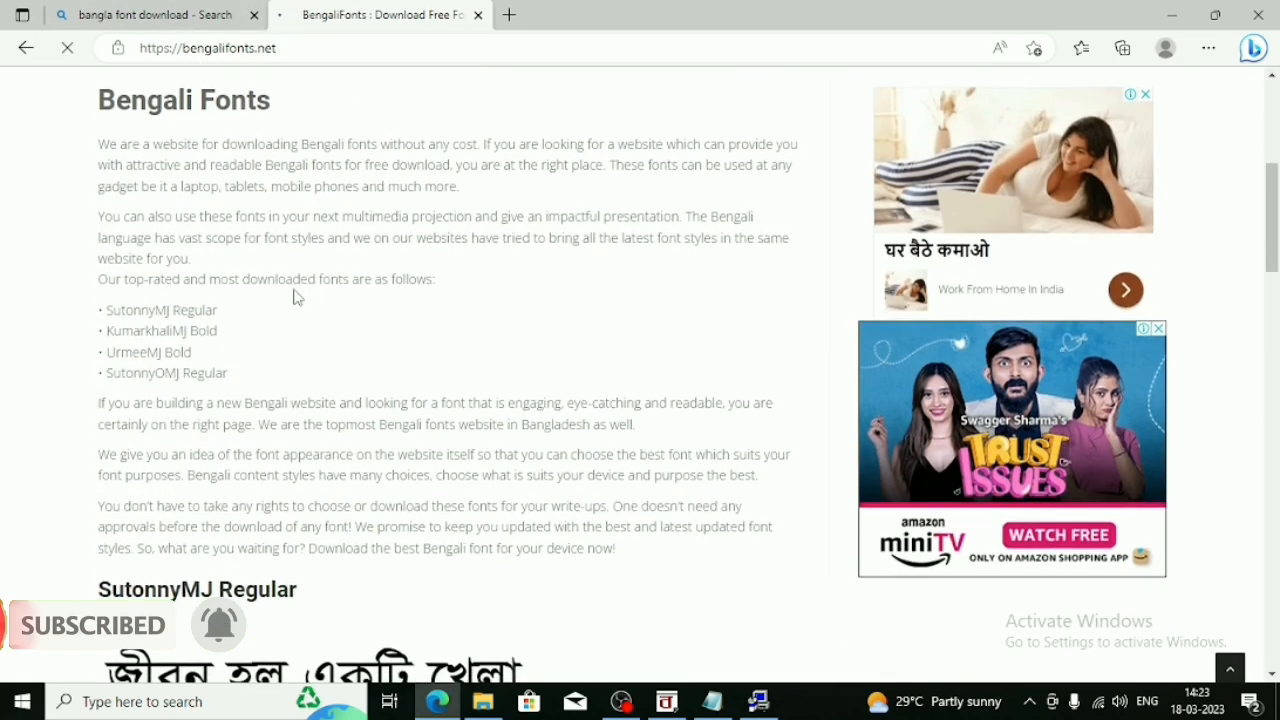
scroll(295, 297, "down", 9)
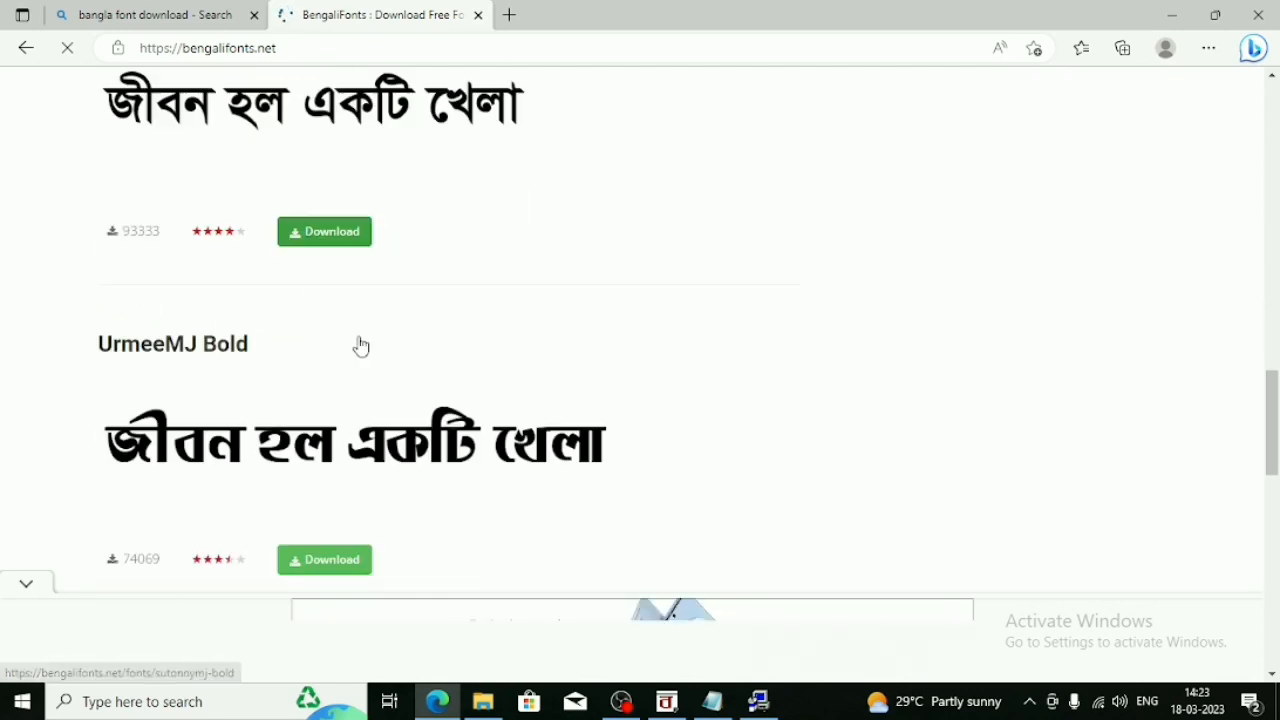
scroll(361, 346, "down", 10)
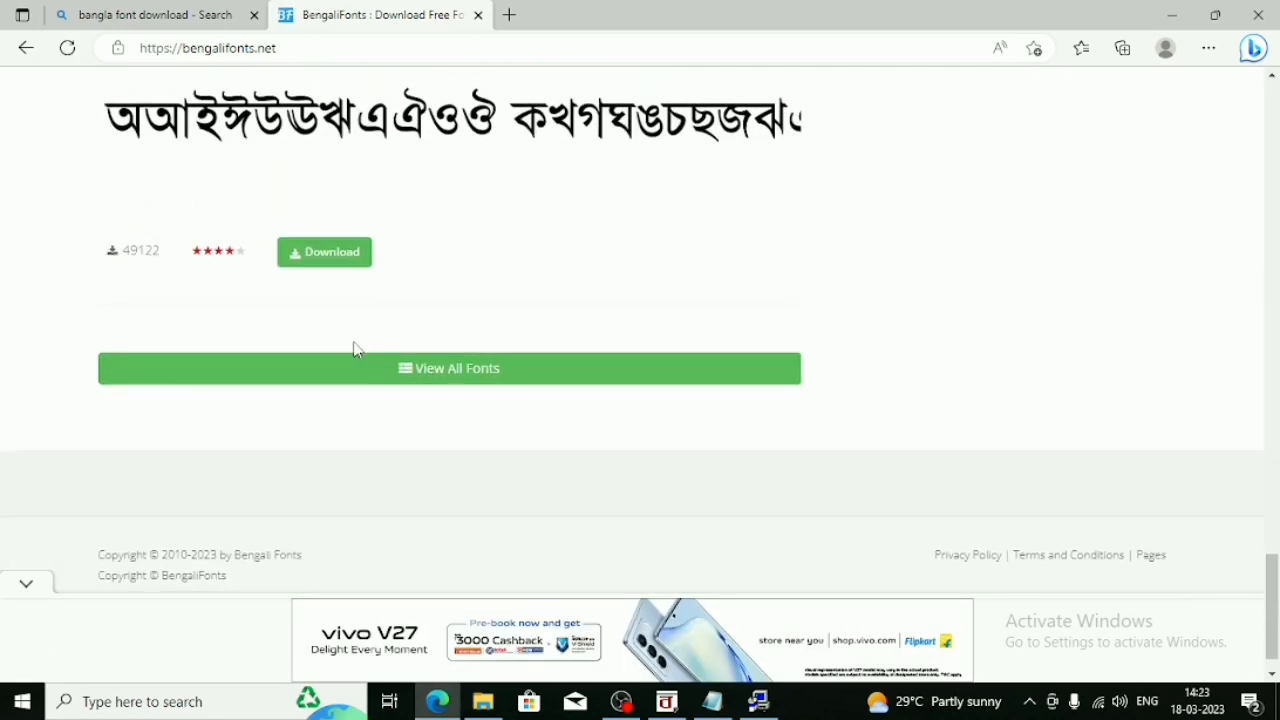
scroll(353, 349, "up", 18)
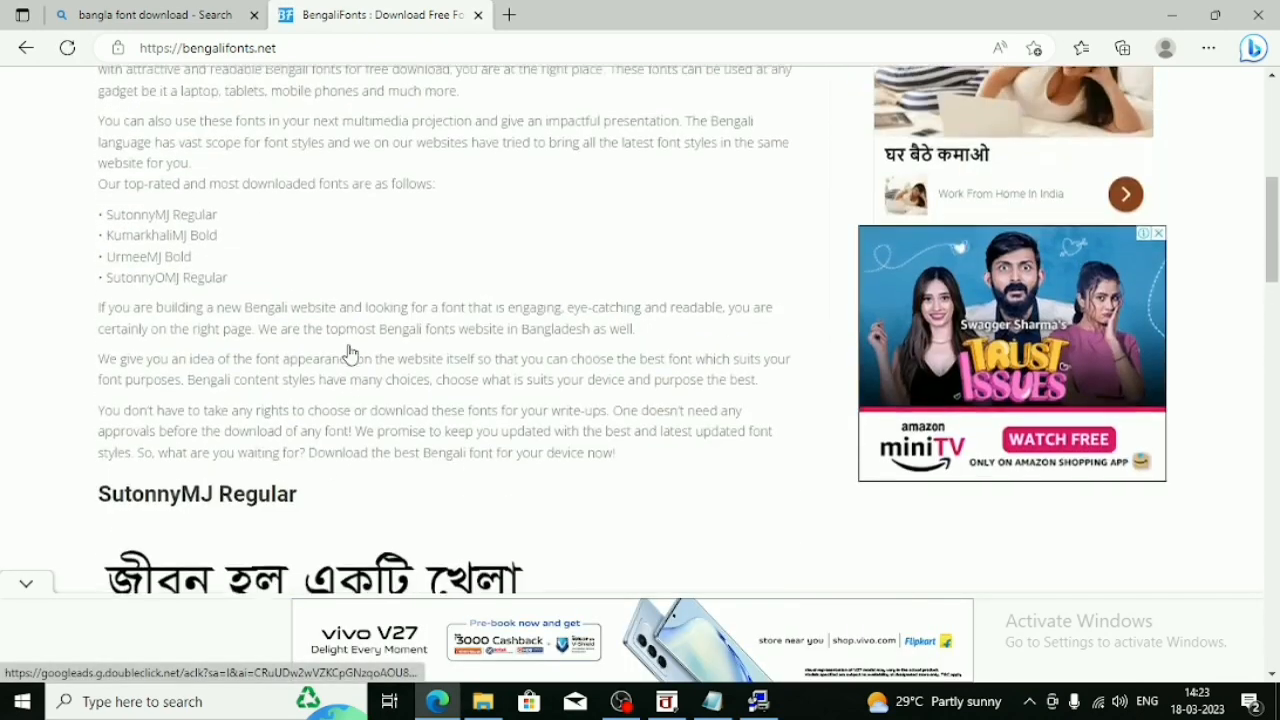
scroll(347, 354, "down", 1)
scroll(346, 354, "up", 5)
scroll(340, 365, "down", 7)
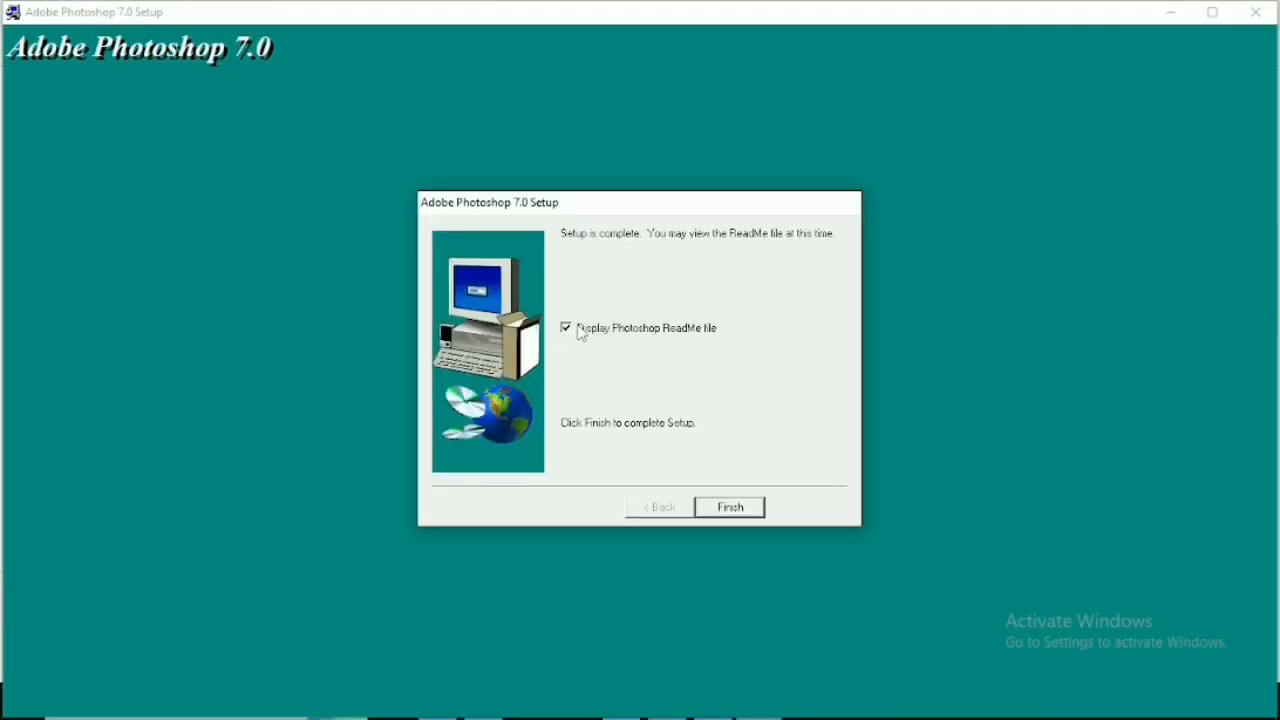
Finish the Photoshop 7.0 setup without displaying the ReadMe file and dismiss the thank-you message.
left_click(566, 331)
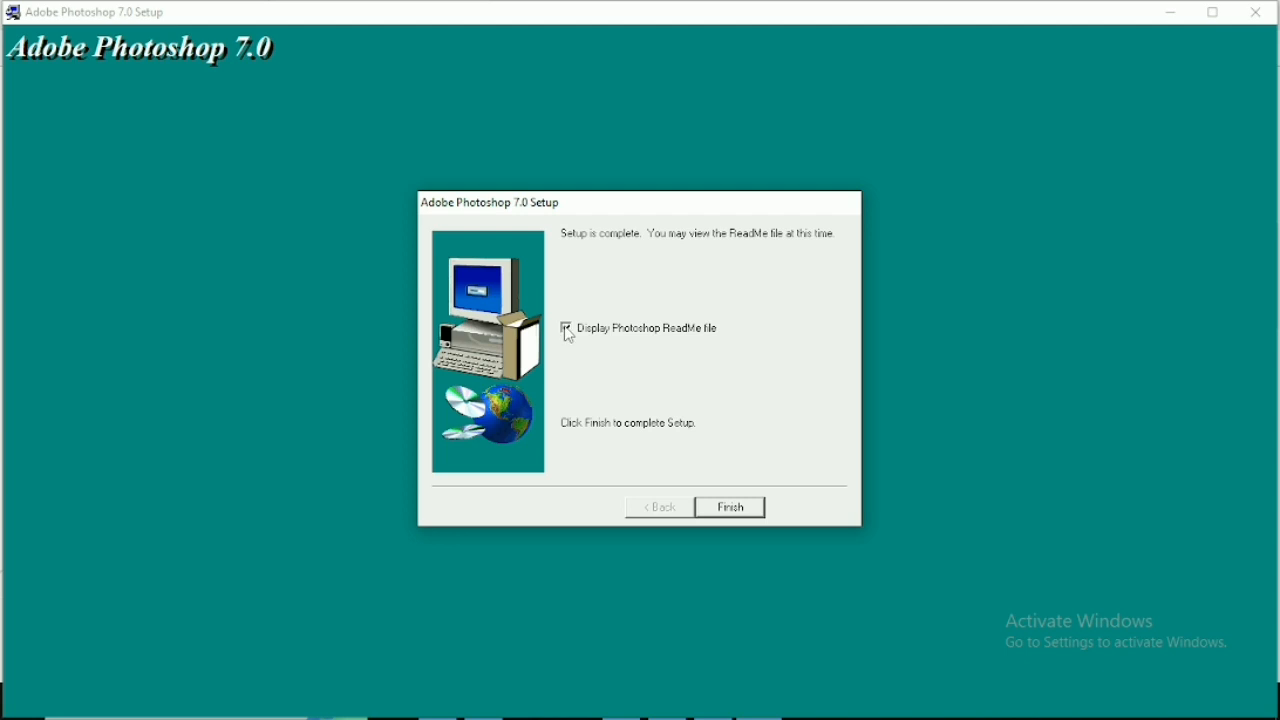
left_click(753, 512)
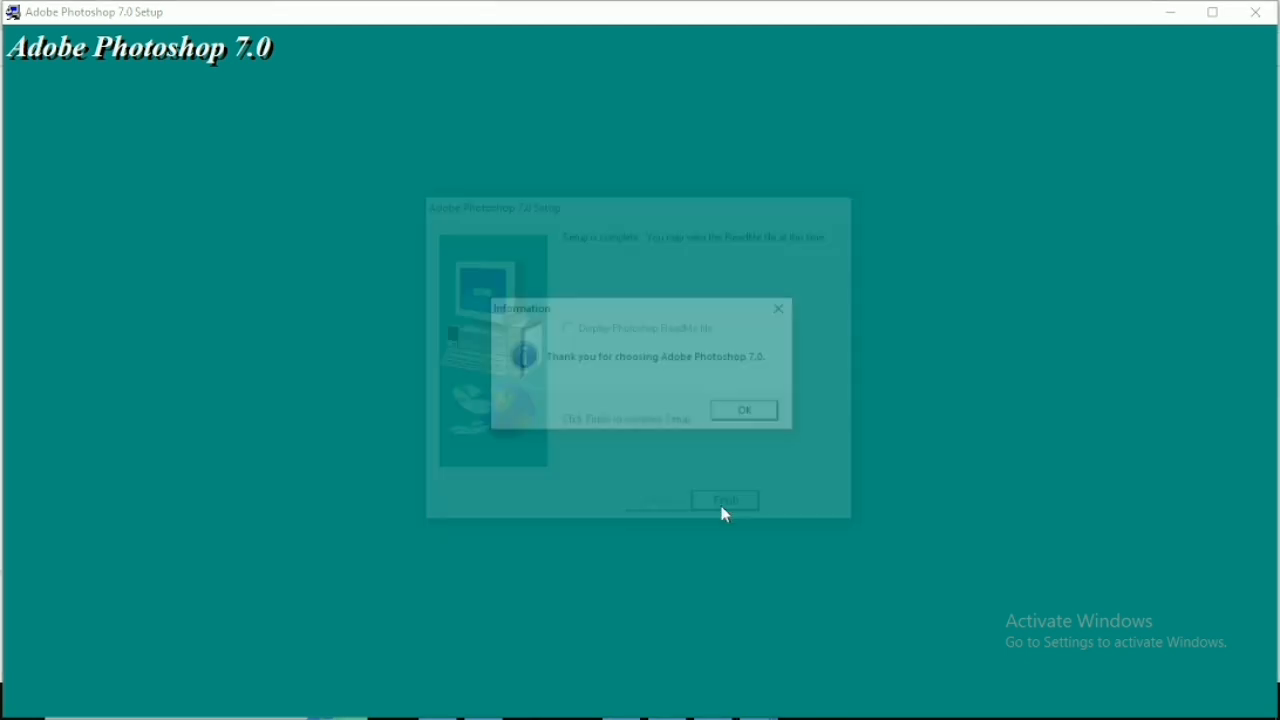
left_click(745, 412)
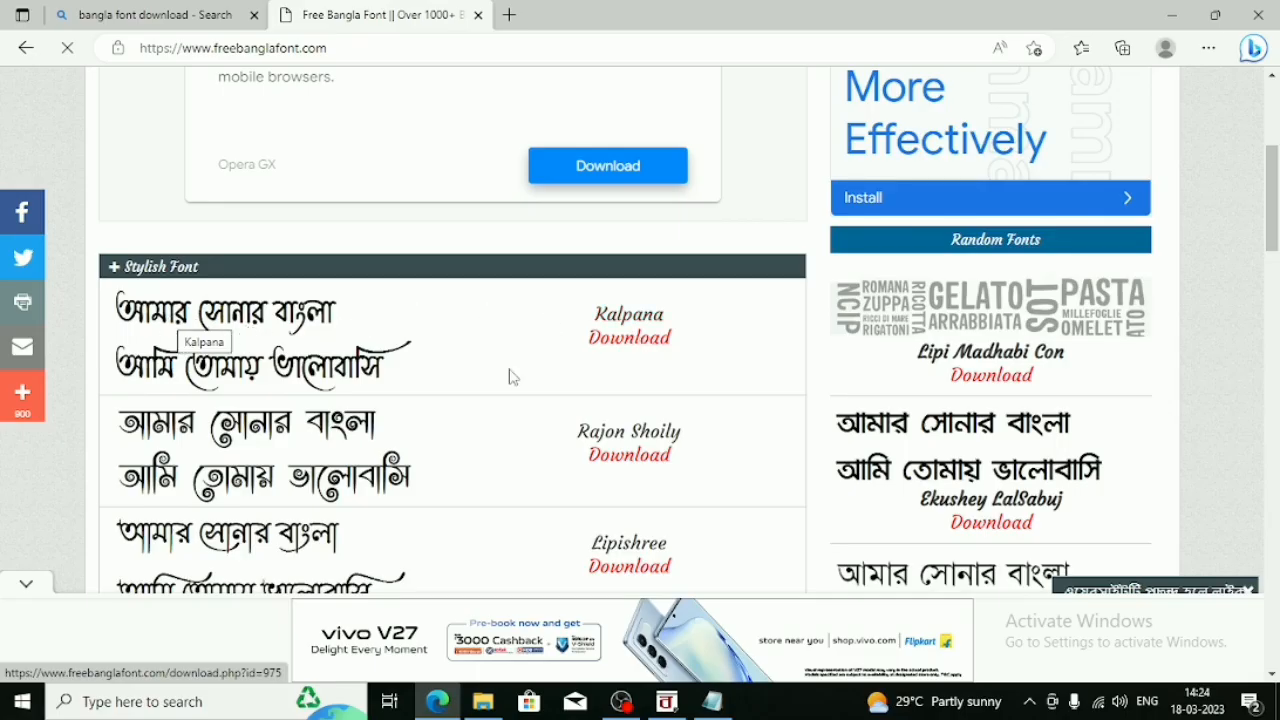
Download the Kalpana font from freebanglafont.com, closing the ad and submitting the captcha code on its download page.
left_click(628, 340)
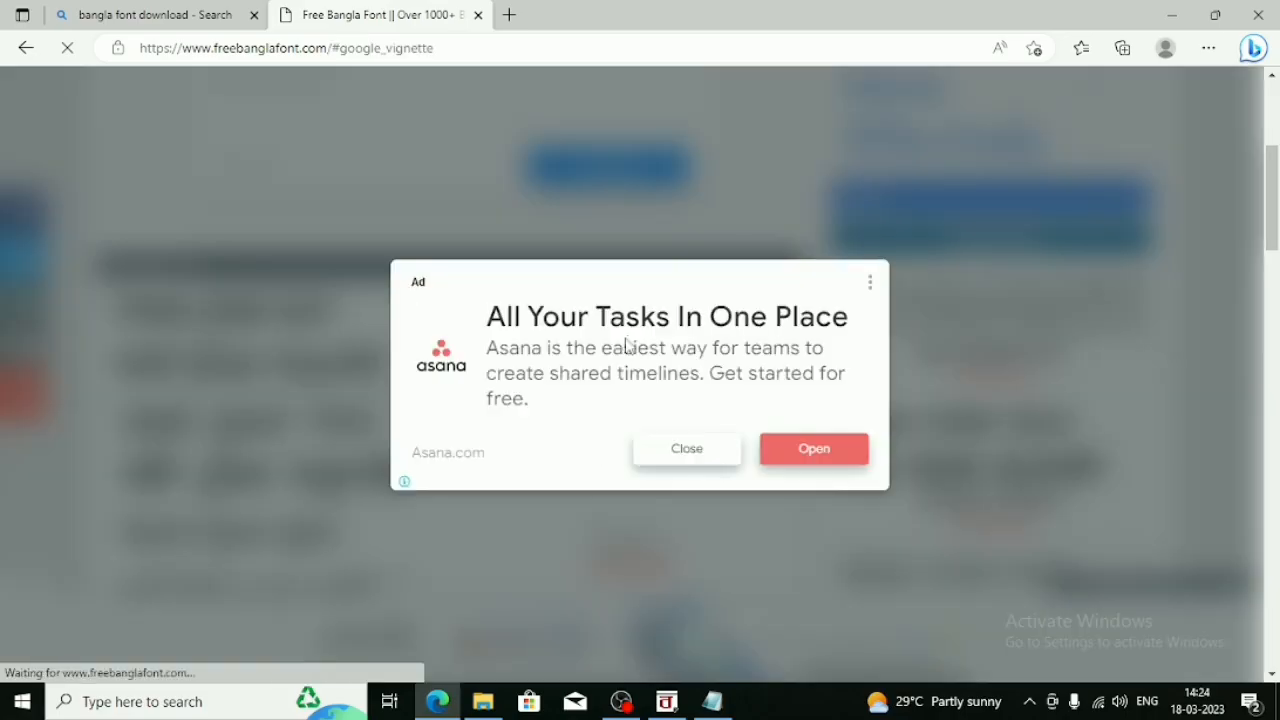
left_click(687, 449)
scroll(626, 434, "down", 7)
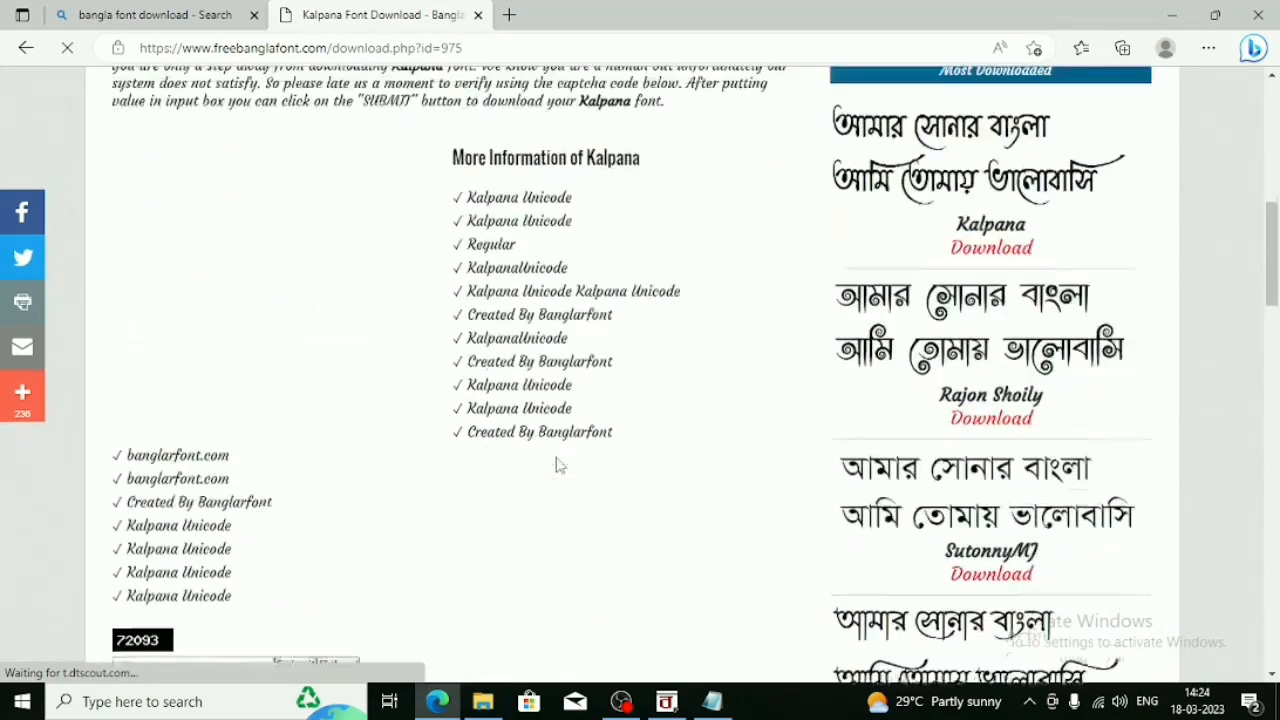
scroll(558, 465, "down", 4)
left_click(206, 266)
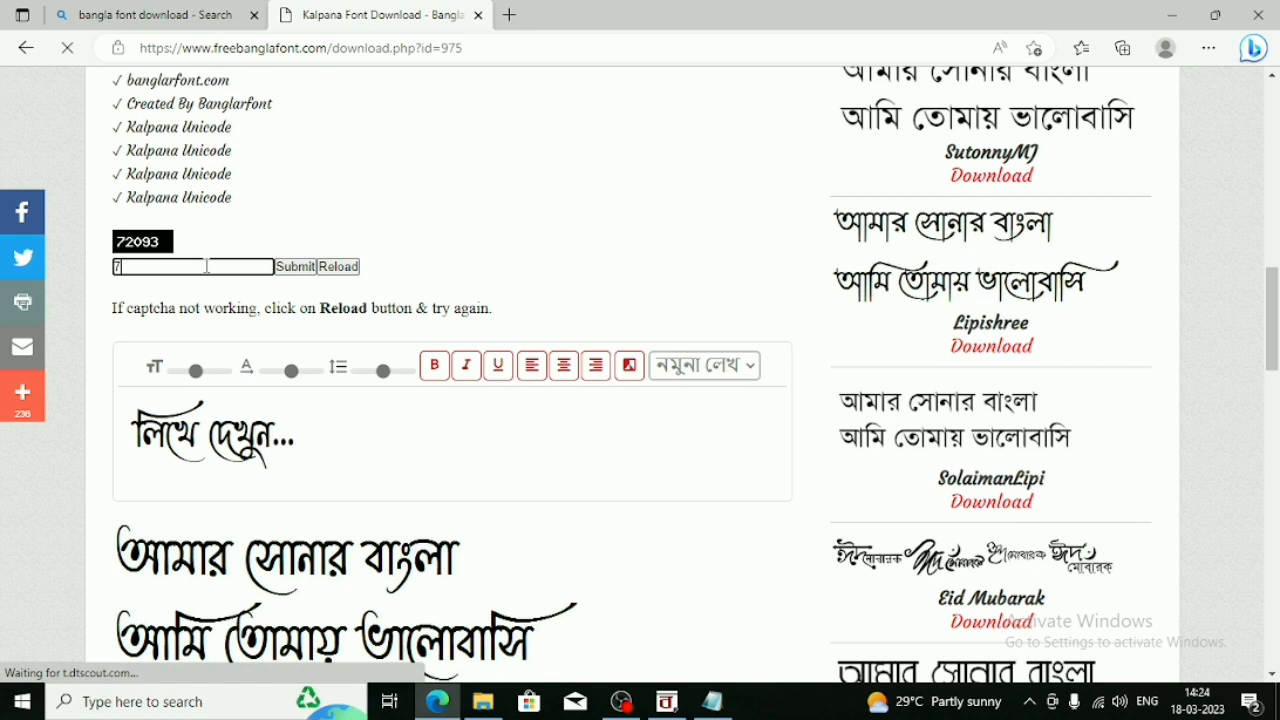
type("72093")
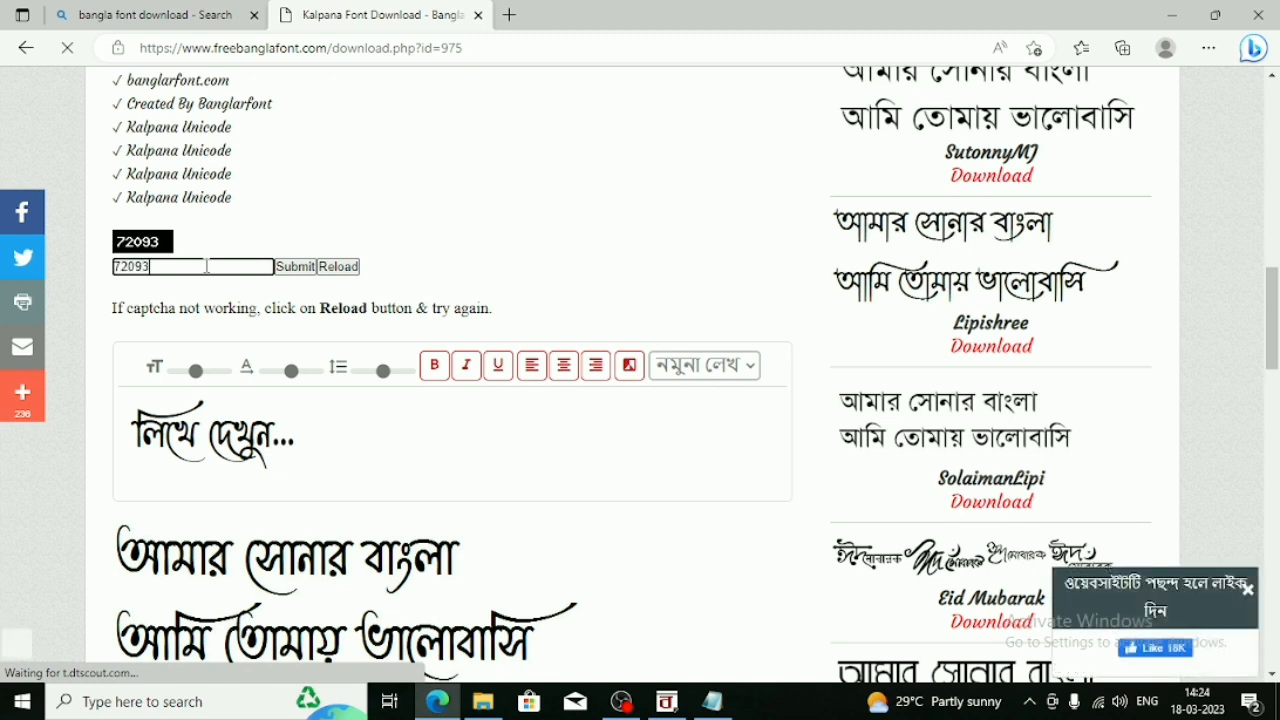
left_click(295, 267)
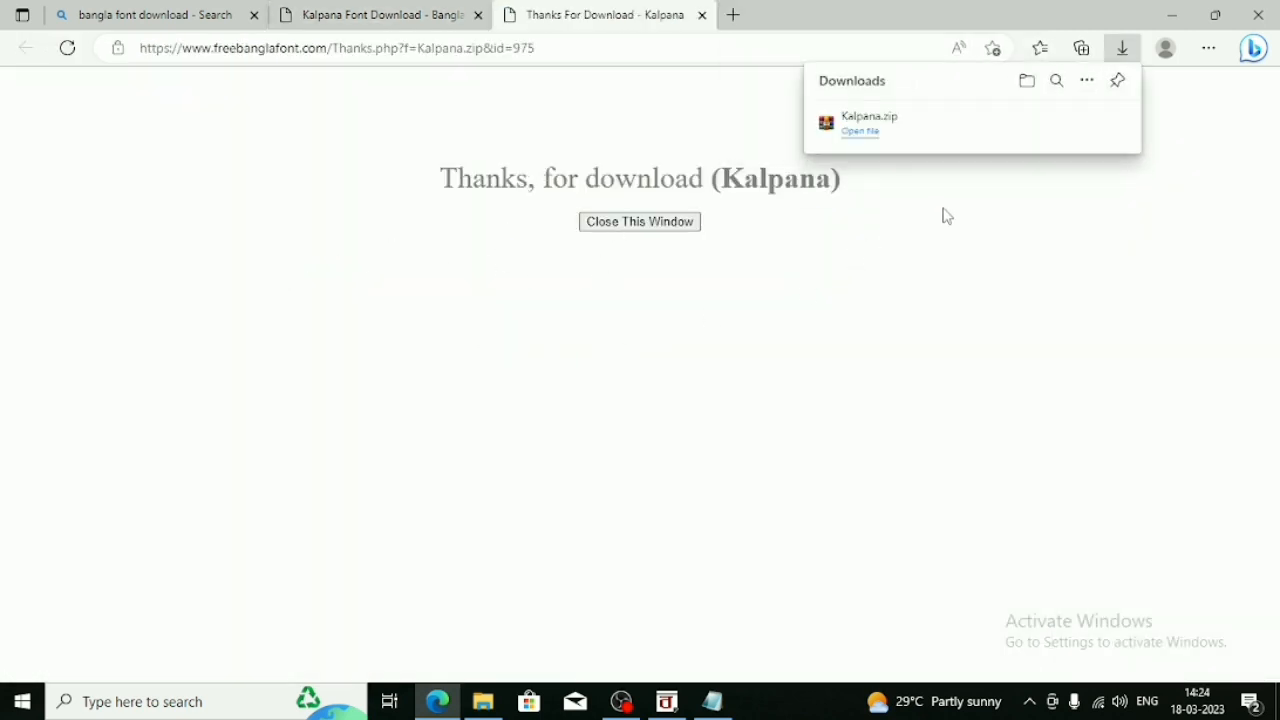
Show the downloaded Kalpana.zip in its folder and extract it with WinRAR to a Kalpana subfolder of Downloads.
mouse_move(1053, 130)
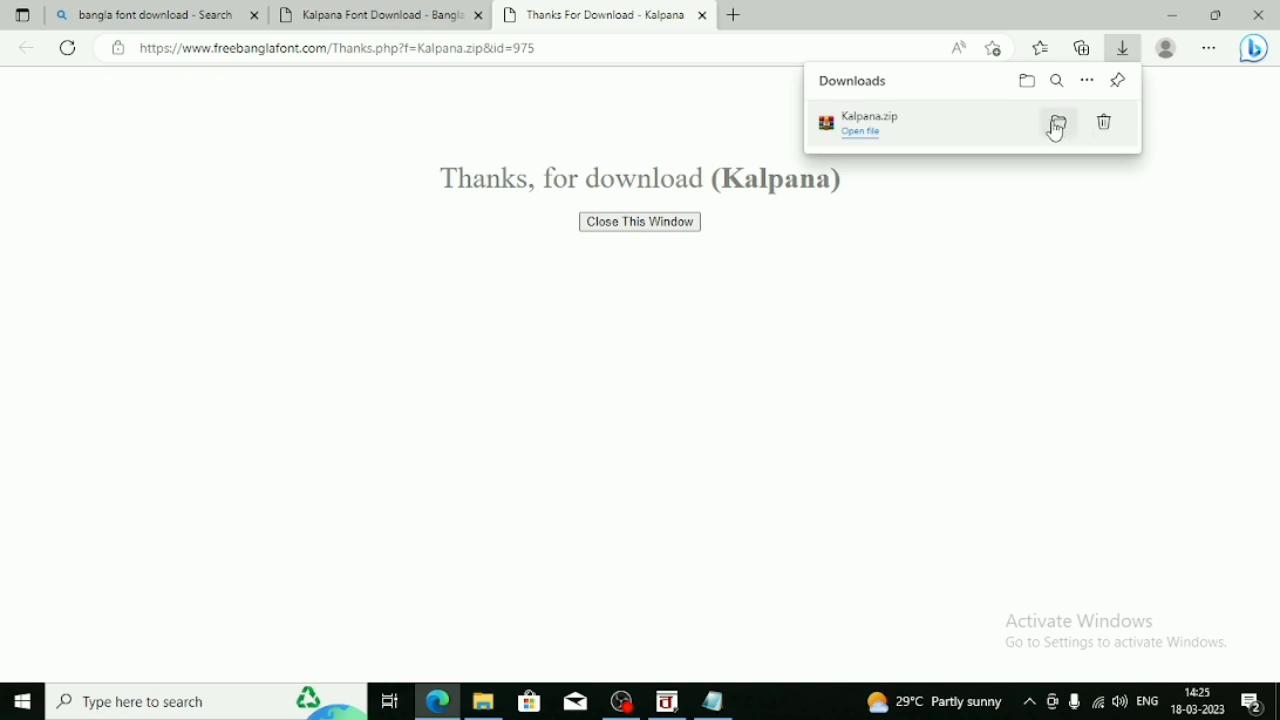
left_click(1055, 130)
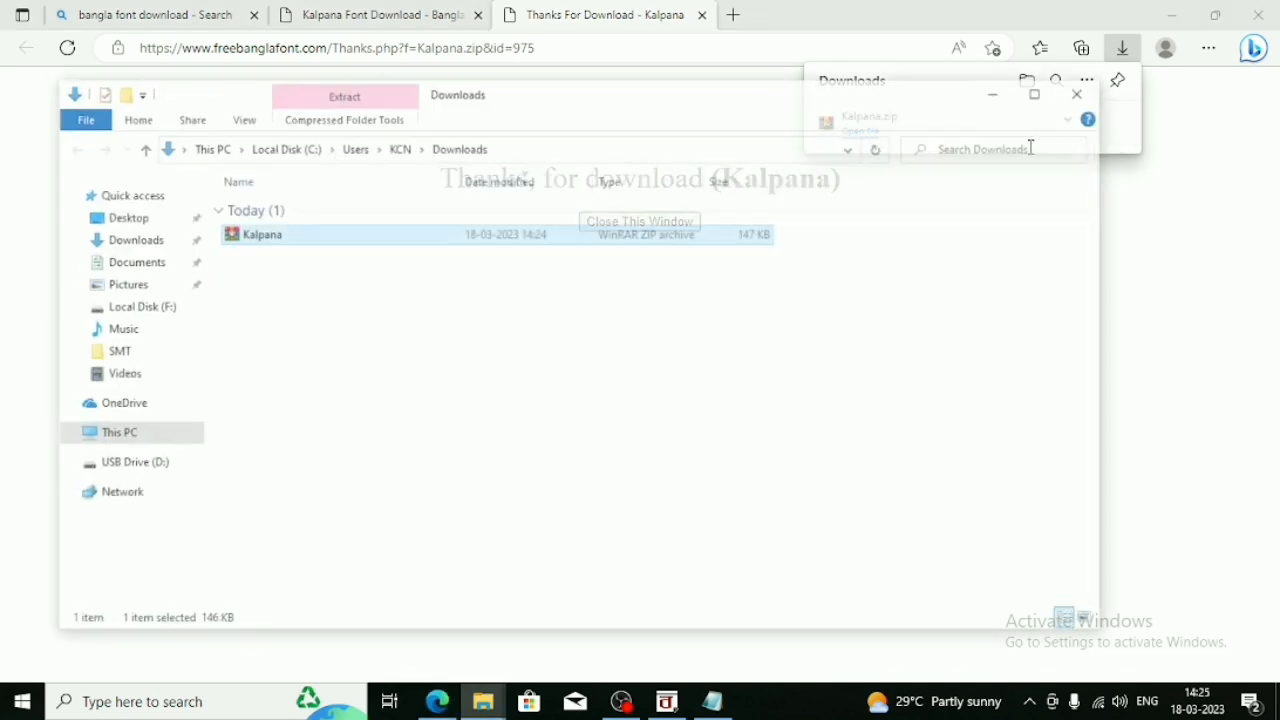
left_click(398, 322)
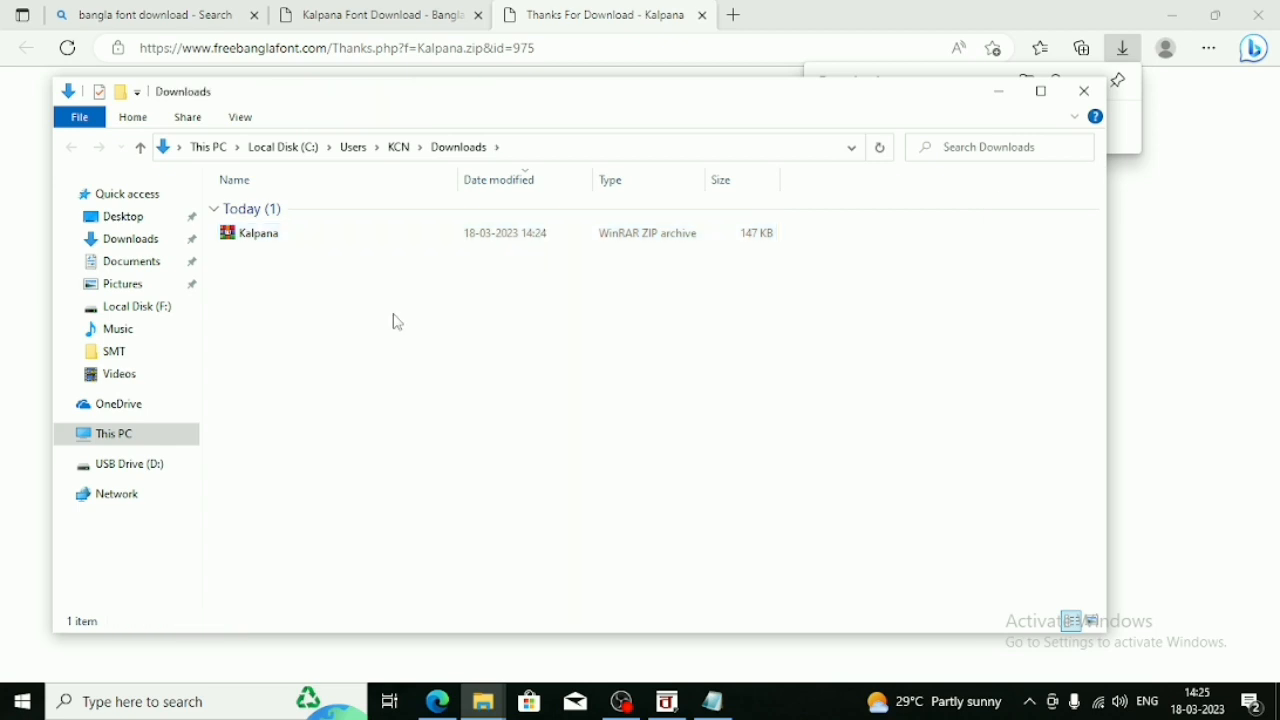
left_click(268, 244)
right_click(272, 247)
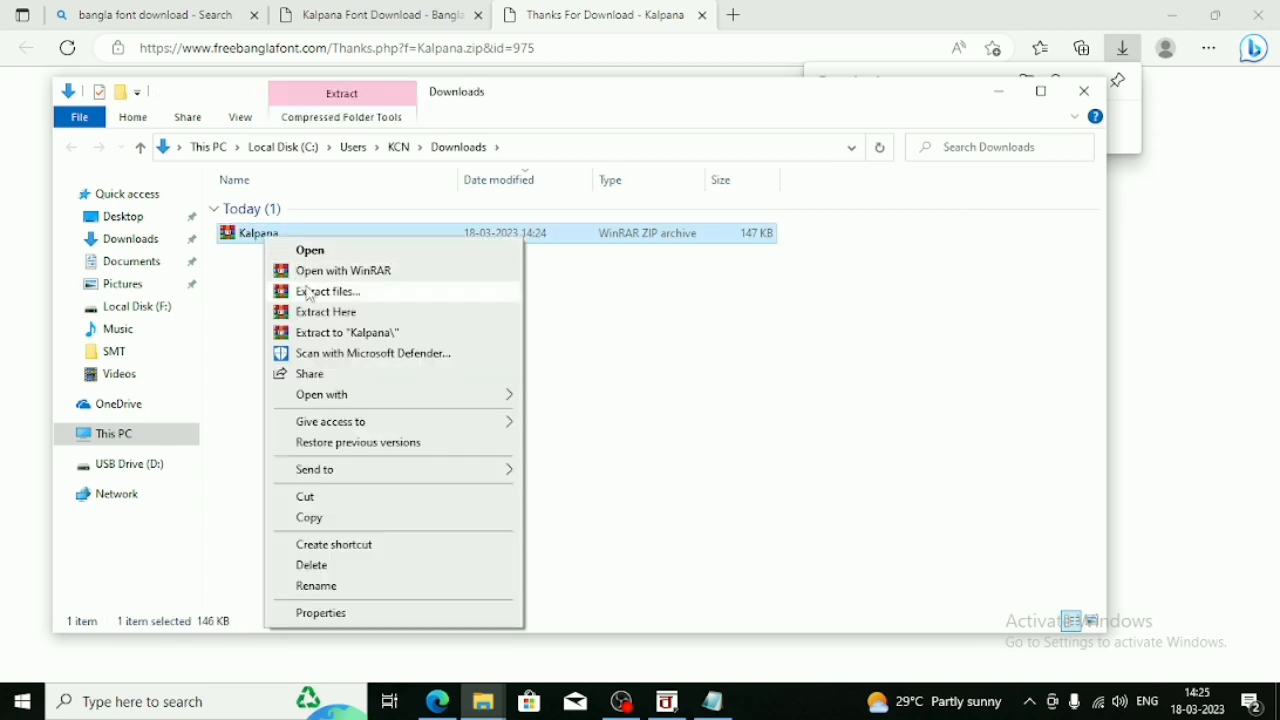
left_click(305, 290)
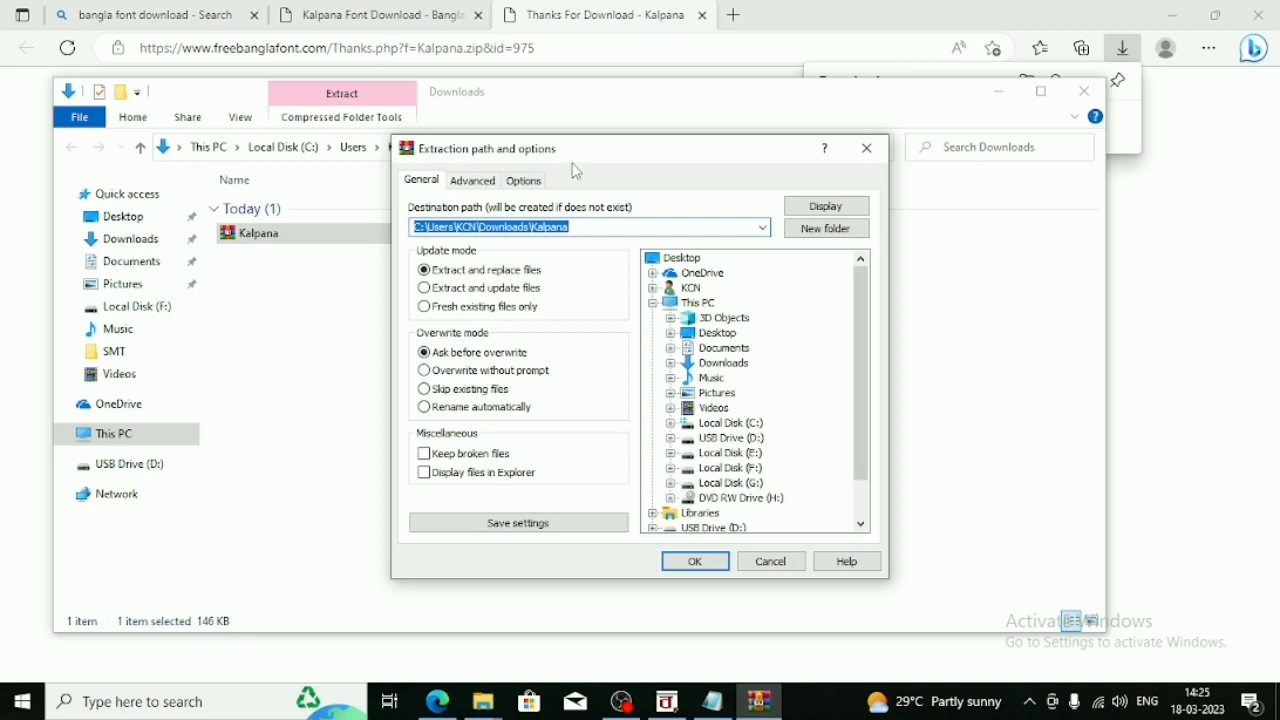
left_click_drag(604, 157, 574, 156)
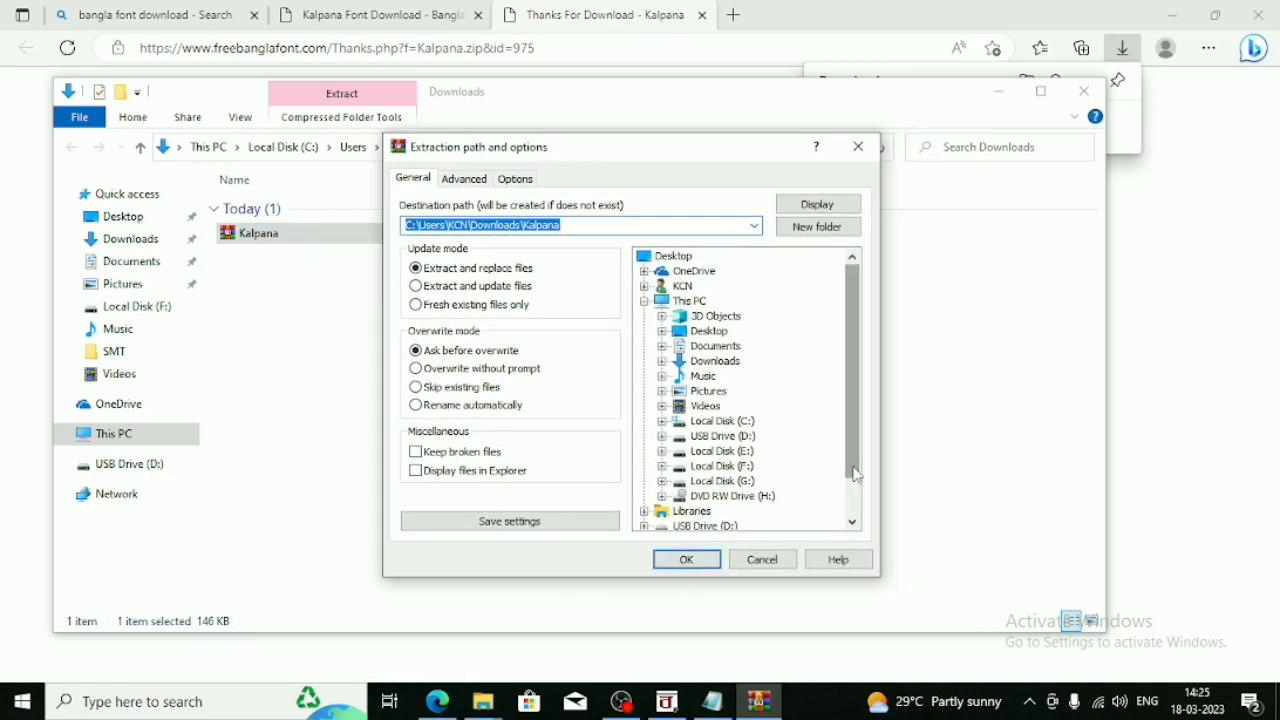
mouse_move(851, 477)
left_mouse_down()
mouse_move(851, 518)
mouse_move(849, 502)
left_mouse_up()
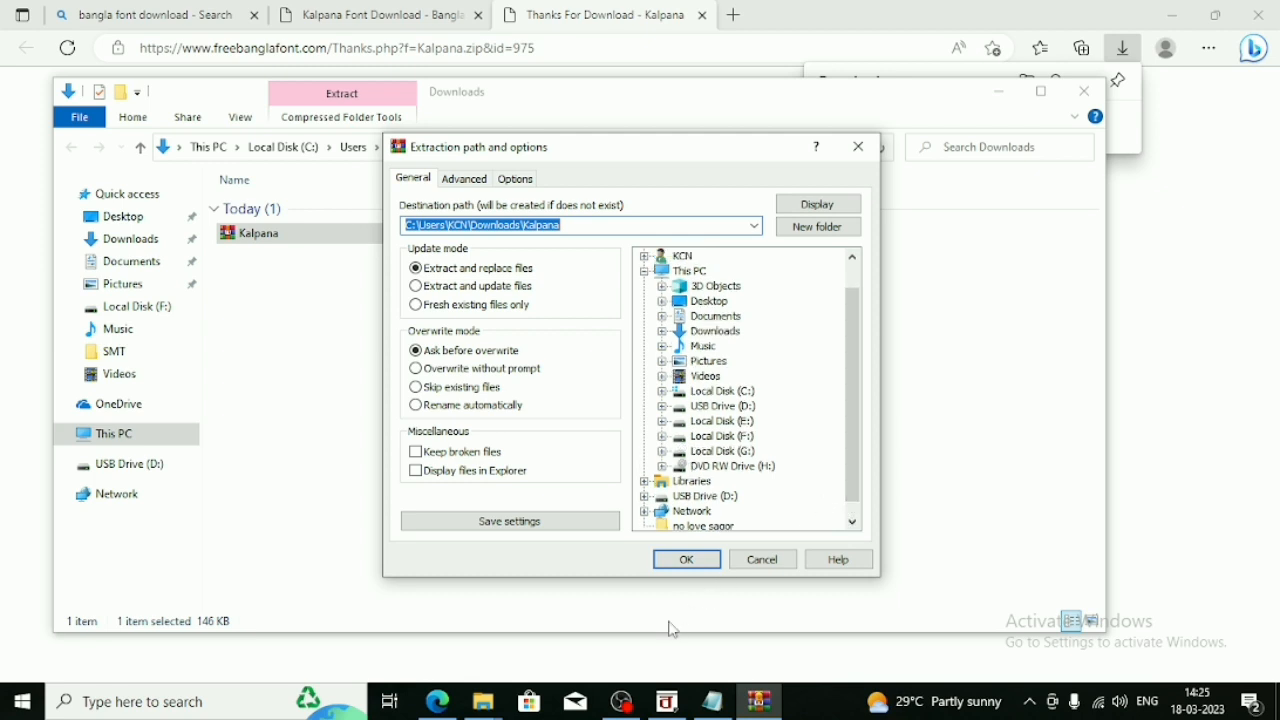
left_click(687, 561)
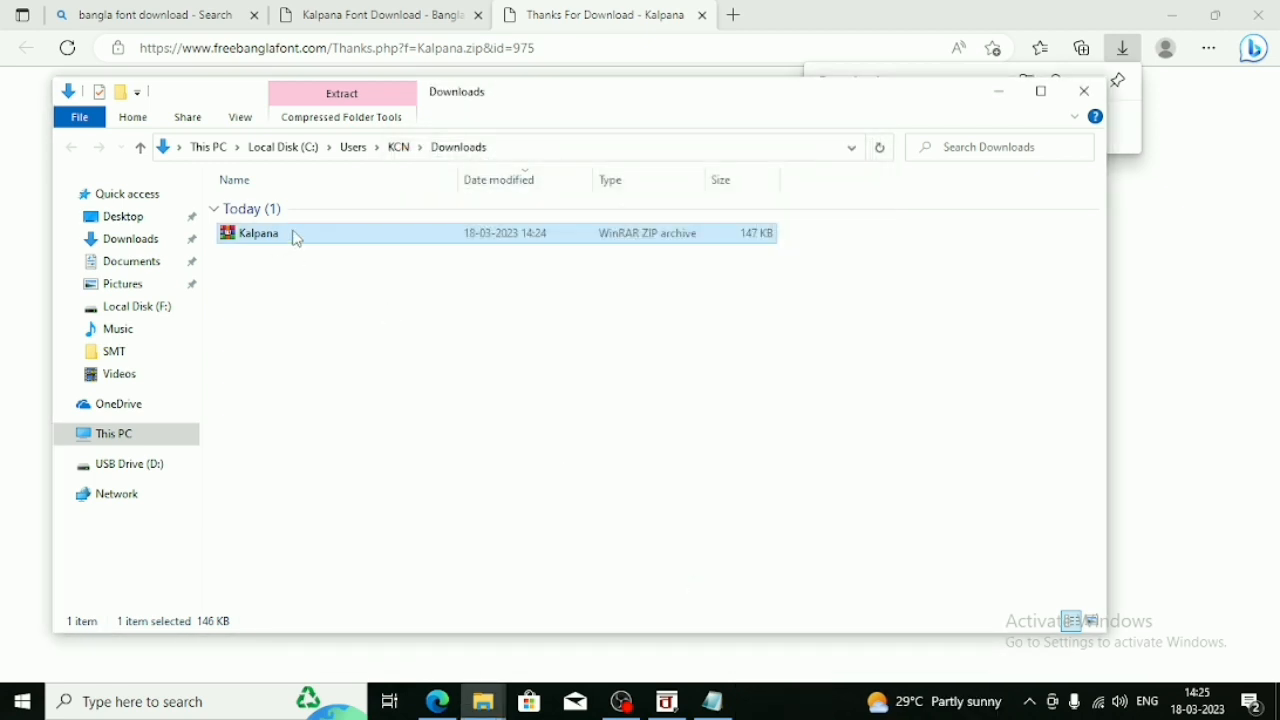
Copy the Kalpana ANSI and Kalpana UNICODE font files from the extracted Kalpana folder and return to Downloads.
left_click(259, 260)
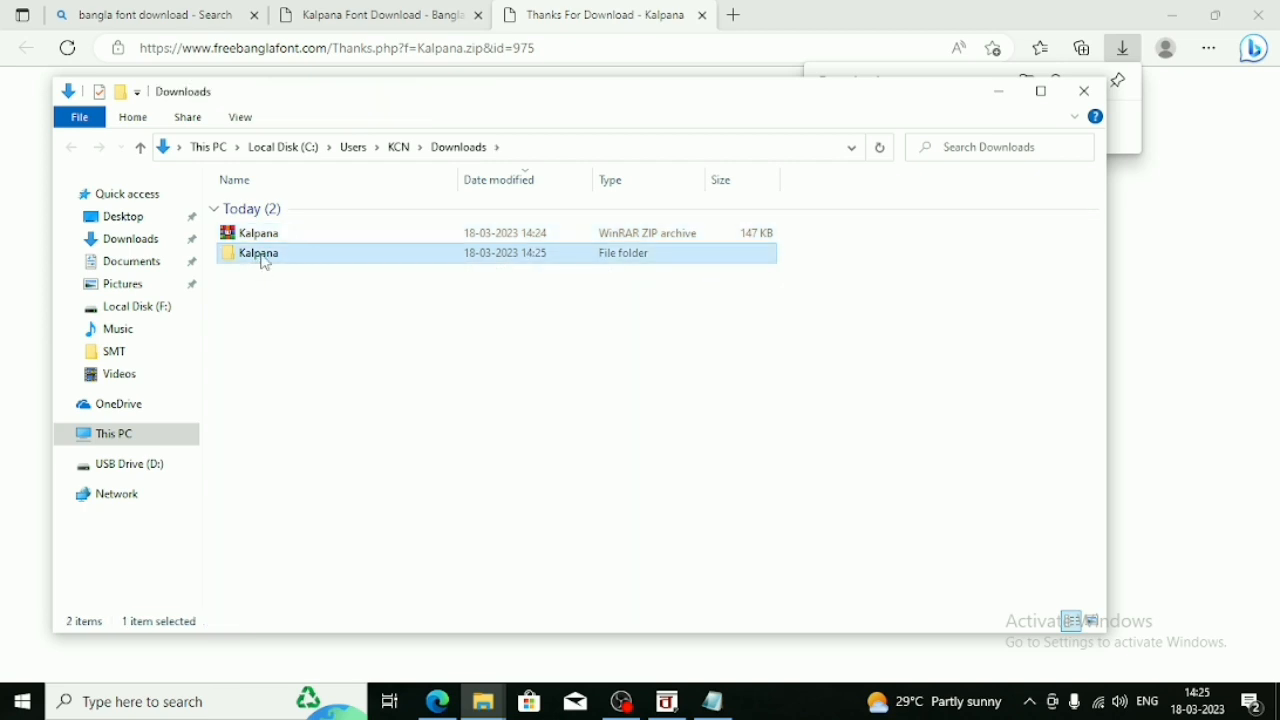
double_click(262, 256)
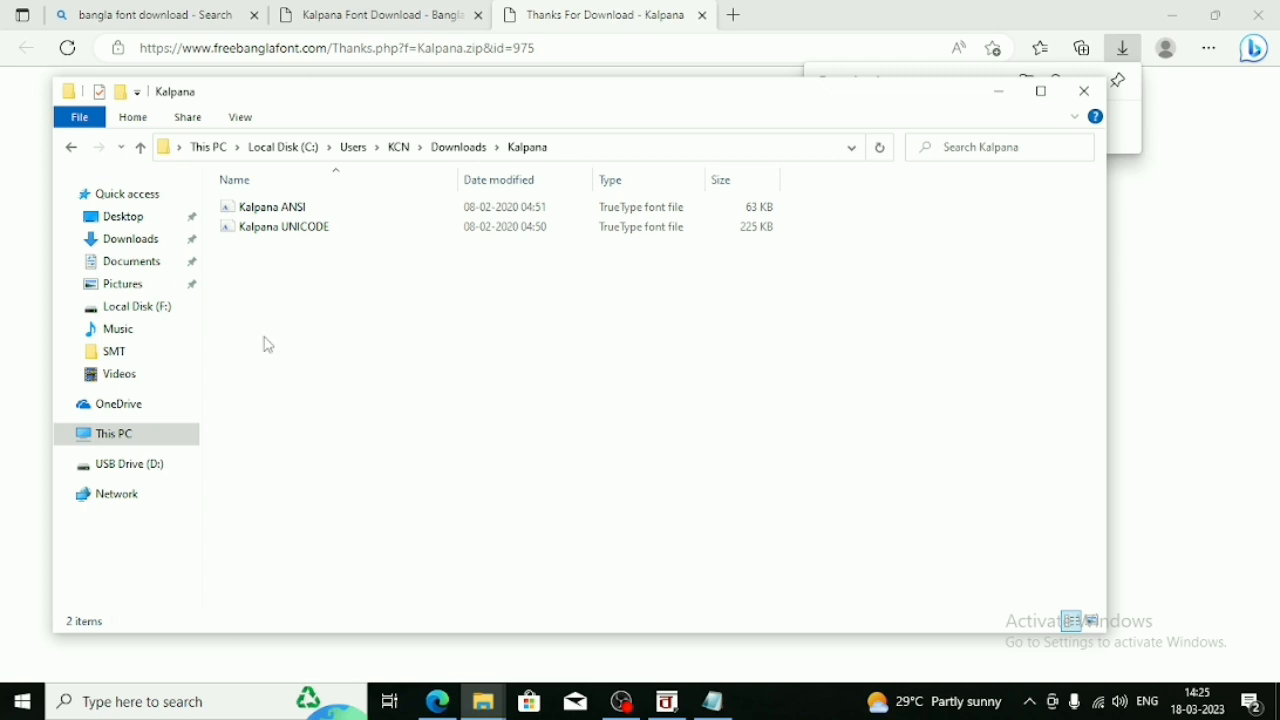
left_click_drag(277, 294, 276, 205)
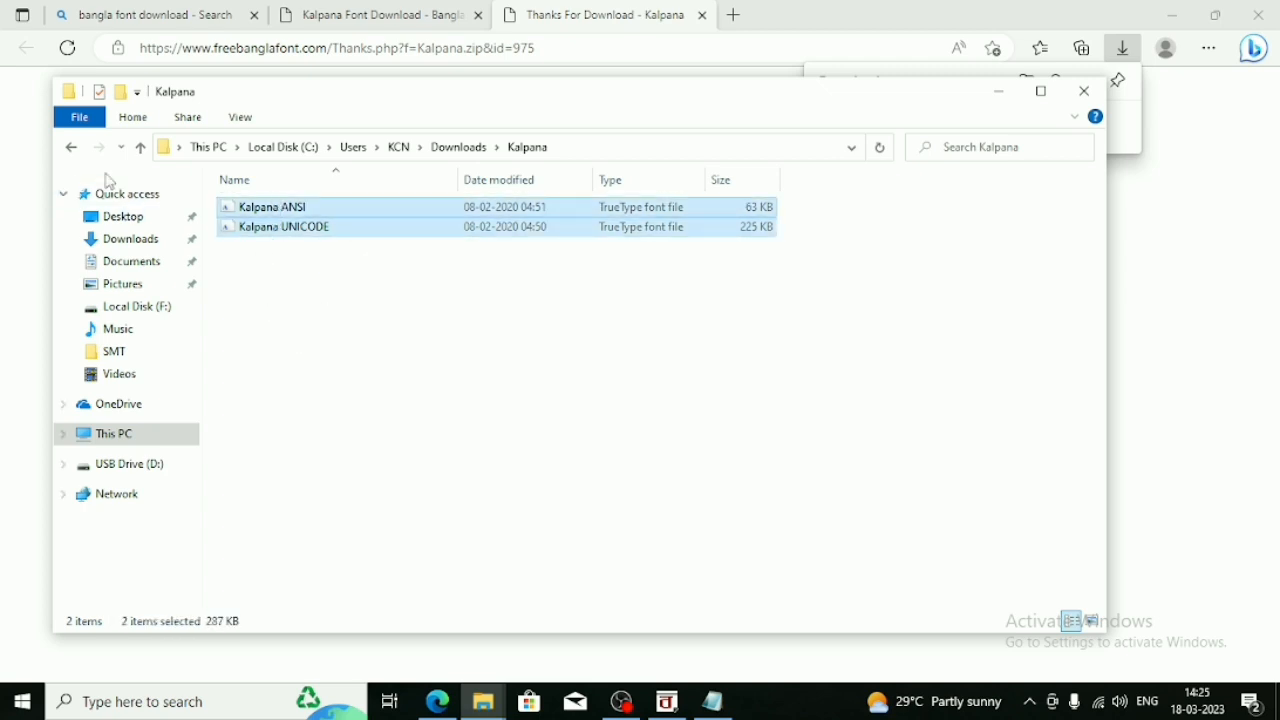
left_click(71, 148)
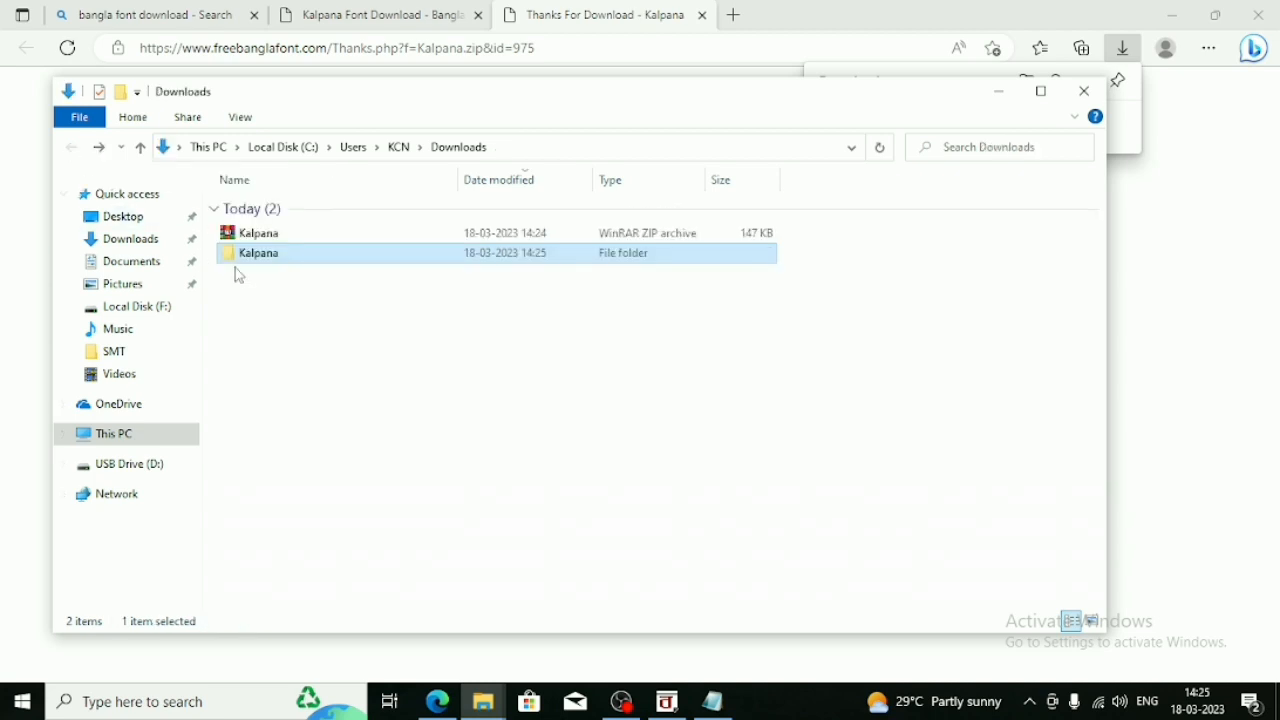
Create a new folder named "All Bengali Font" in Downloads.
left_click(253, 283)
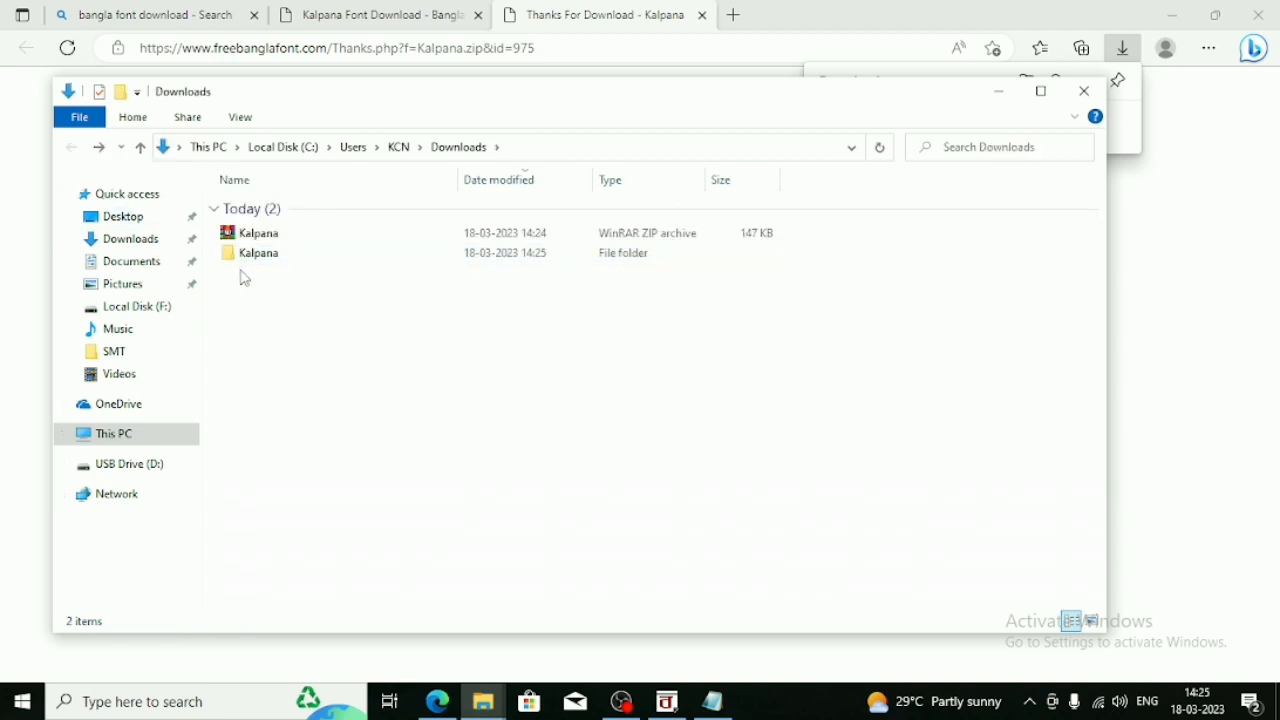
right_click(241, 271)
mouse_move(344, 483)
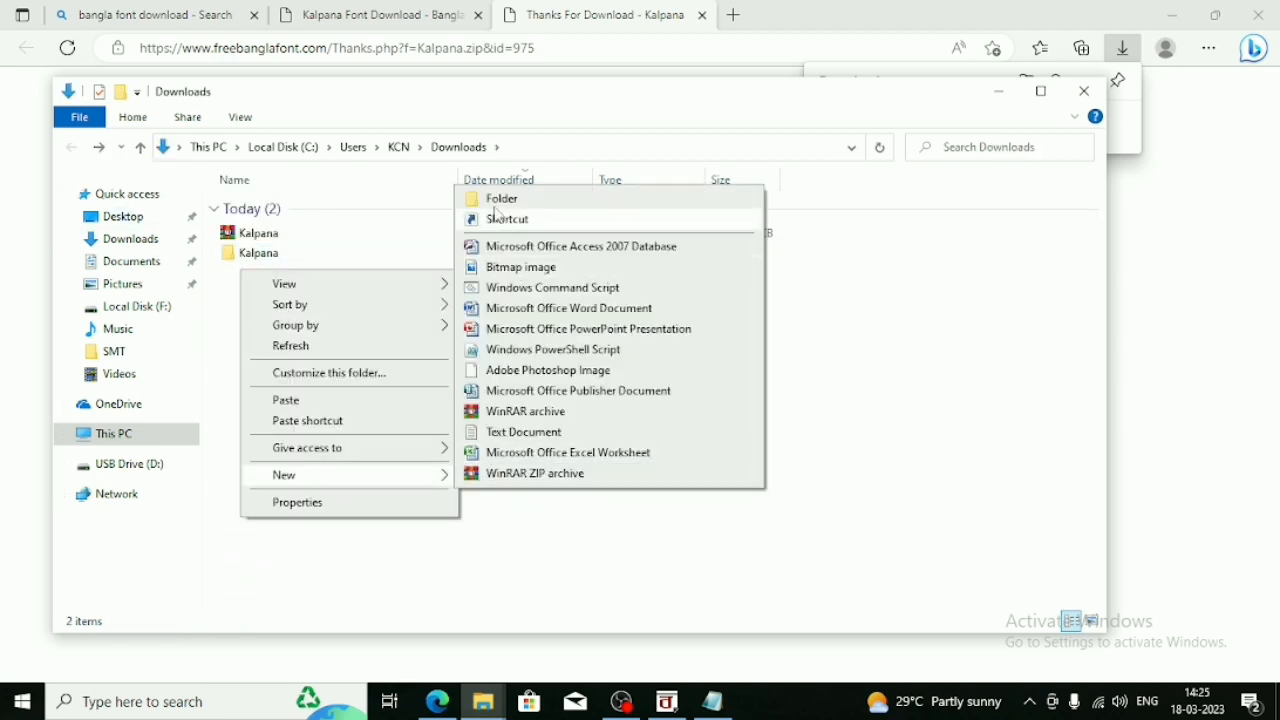
left_click(491, 200)
type("Font")
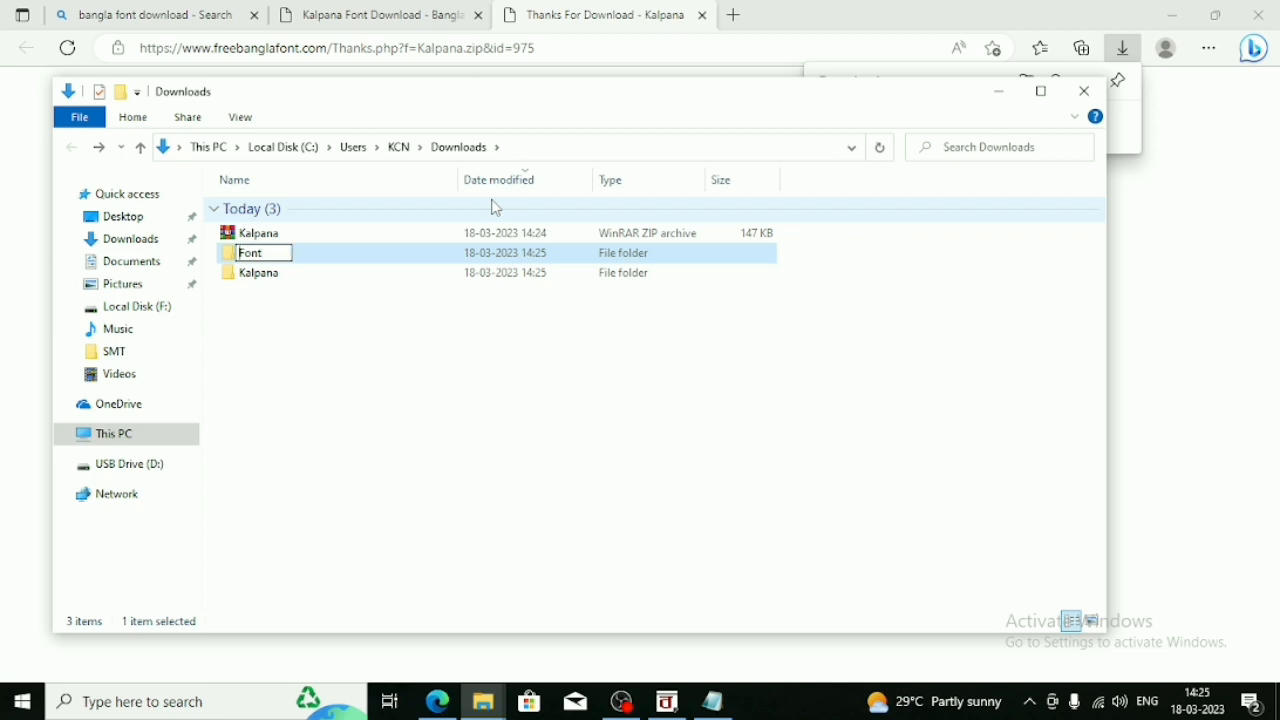
type("All Bengali")
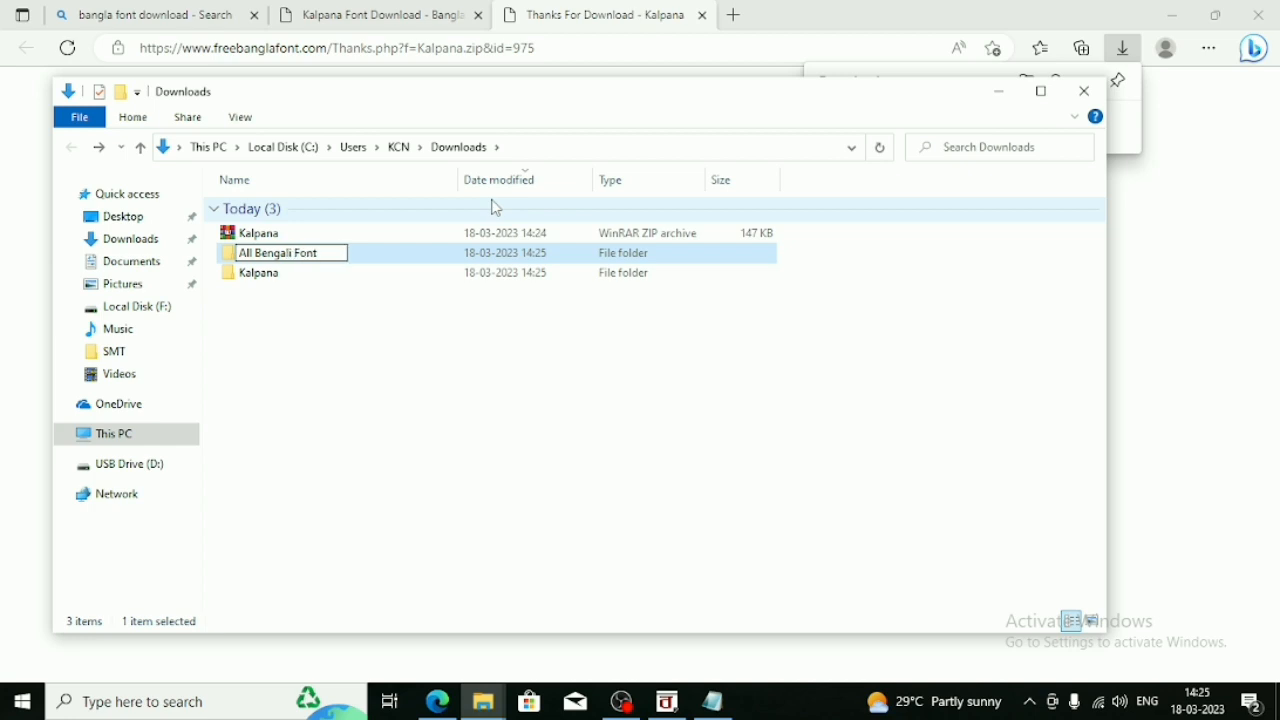
left_click(434, 343)
Open the All Bengali Font folder and paste the two copied Kalpana font files into it.
double_click(300, 257)
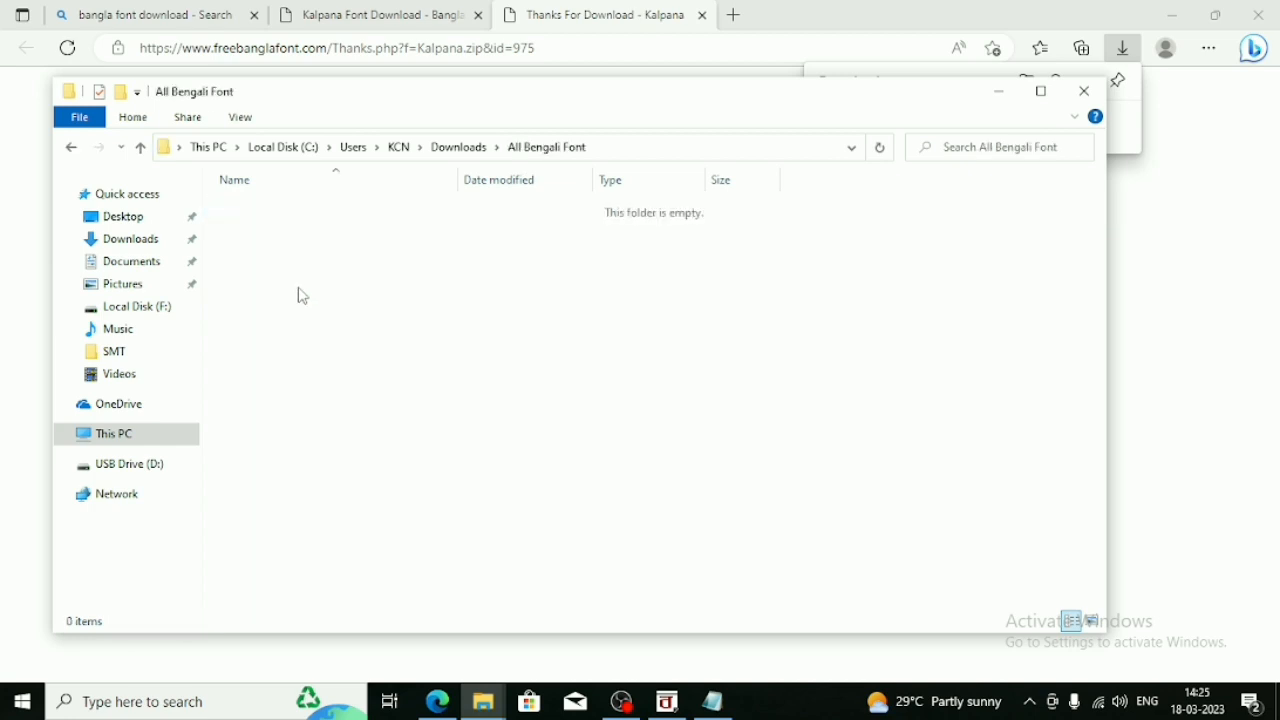
key("ctrl+v")
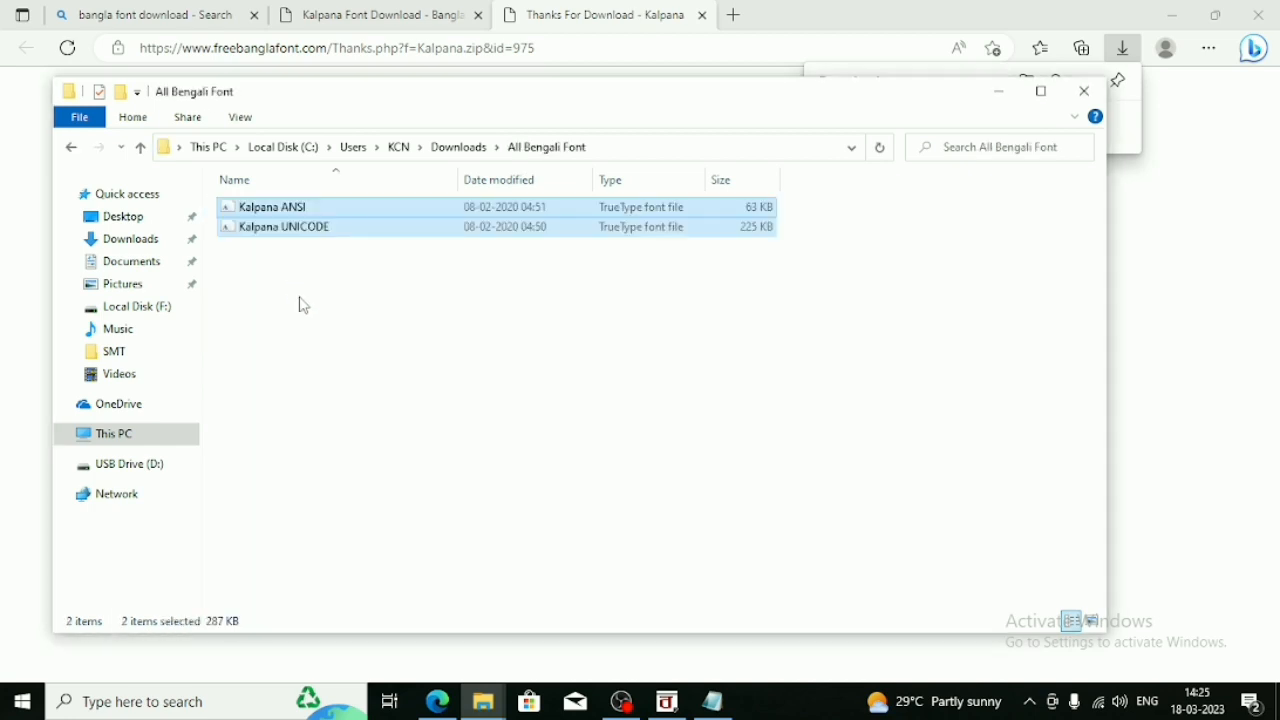
left_click(304, 302)
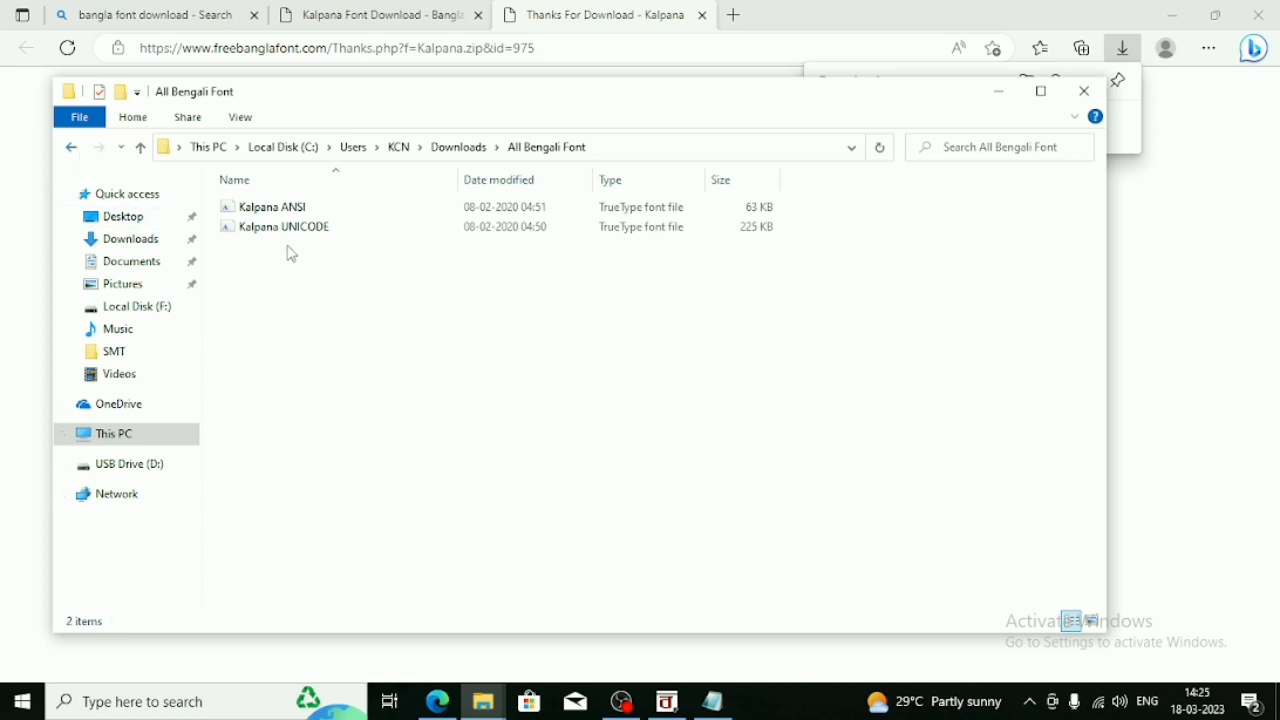
Display the files in the All Bengali Font folder as large icons.
left_click_drag(266, 269, 237, 249)
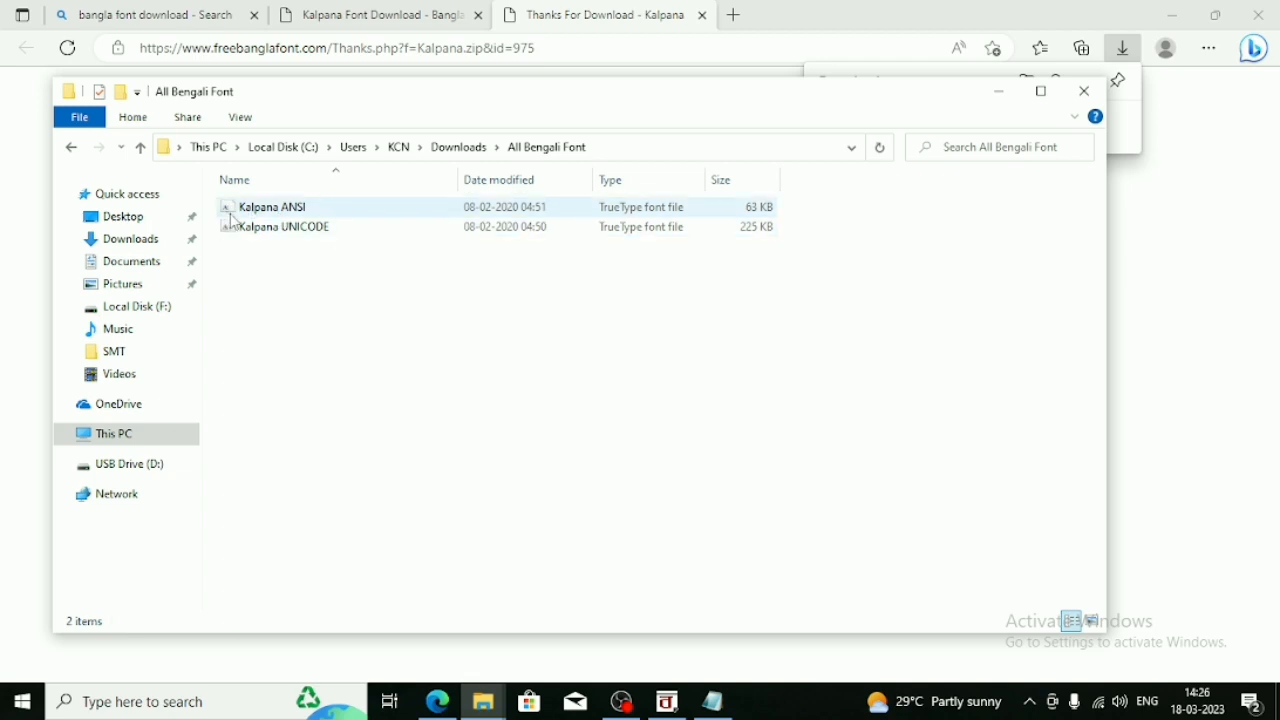
right_click(417, 325)
mouse_move(508, 330)
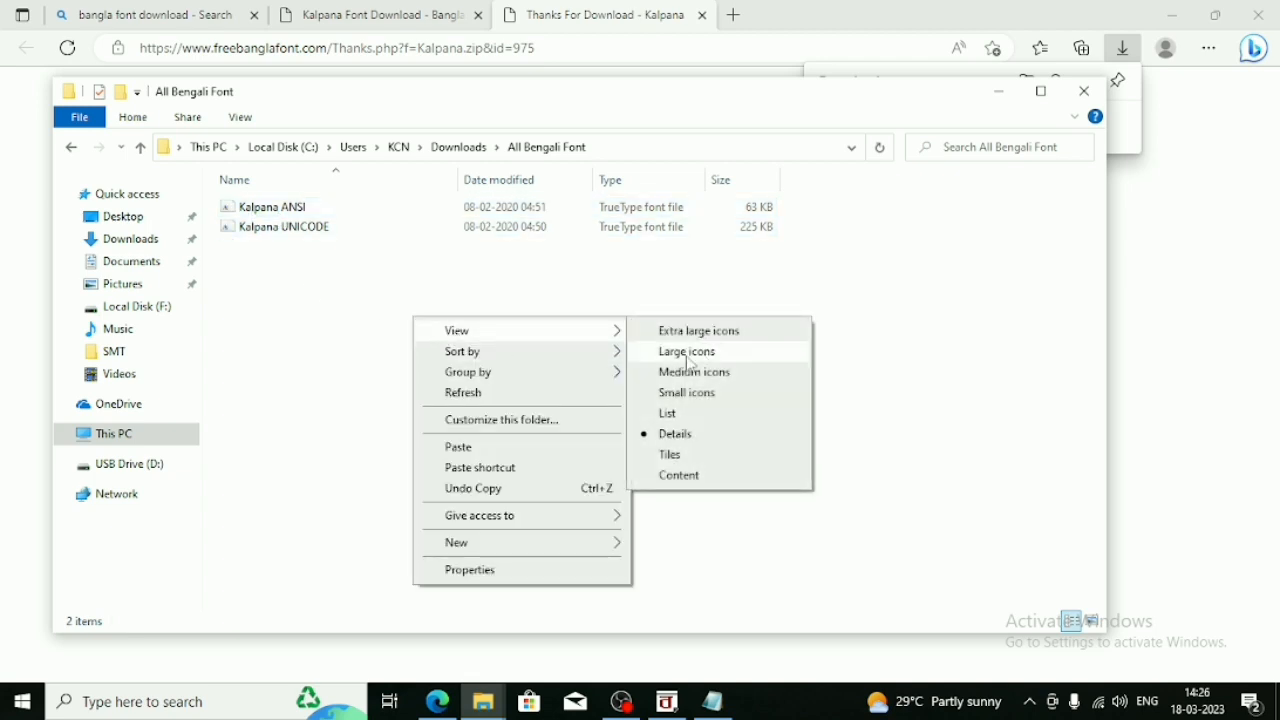
left_click(690, 355)
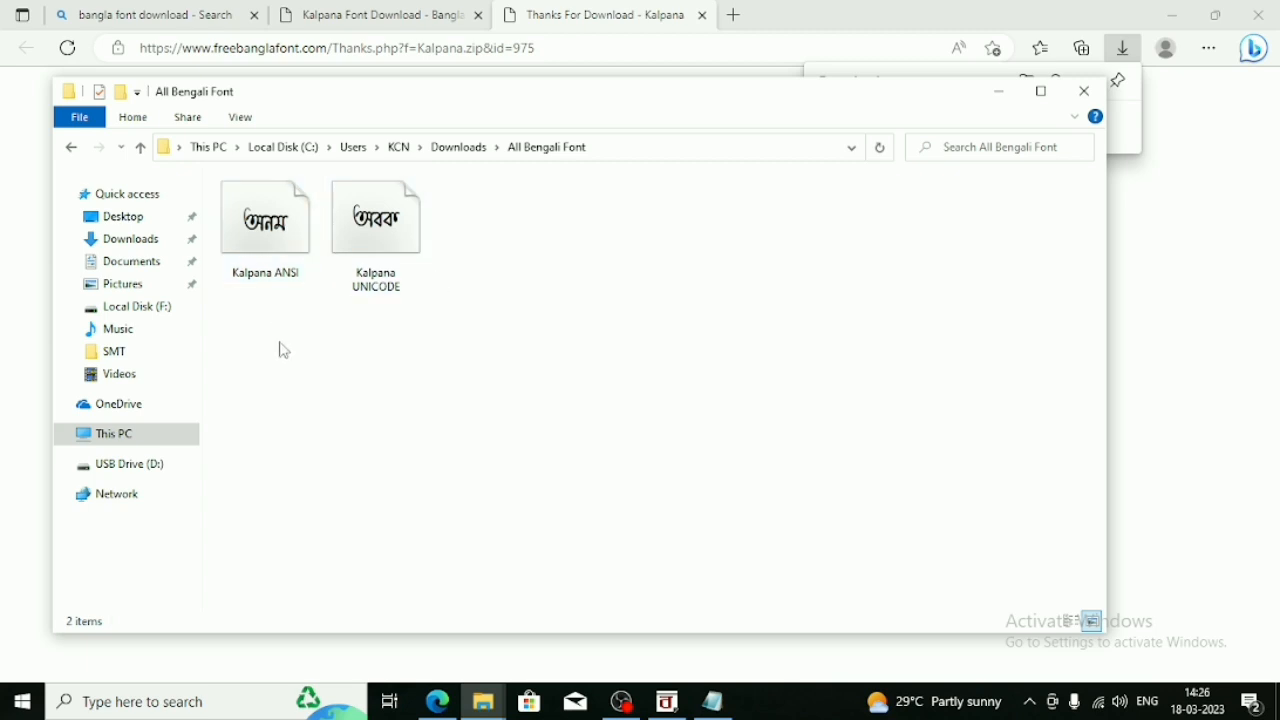
left_click_drag(256, 334, 429, 280)
left_click(506, 400)
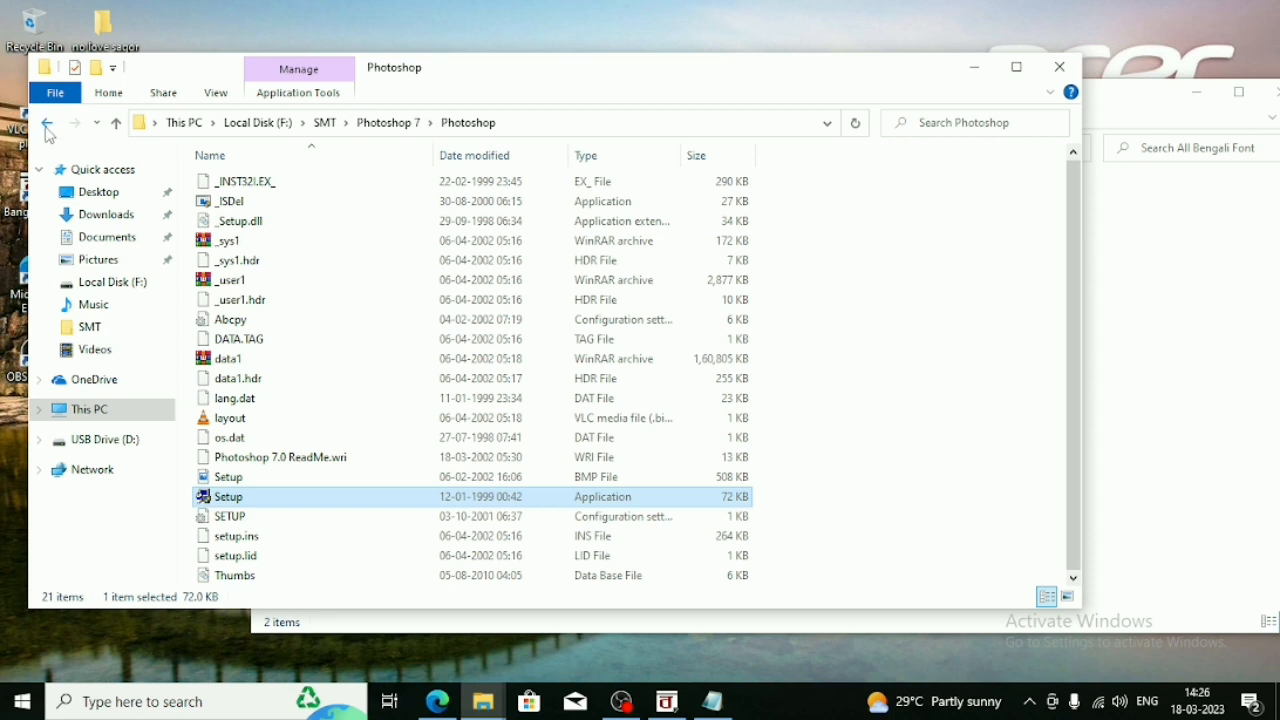
Go back from the Photoshop setup folder to Local Disk (F:) and open the Font folder inside SMT.
left_click(47, 128)
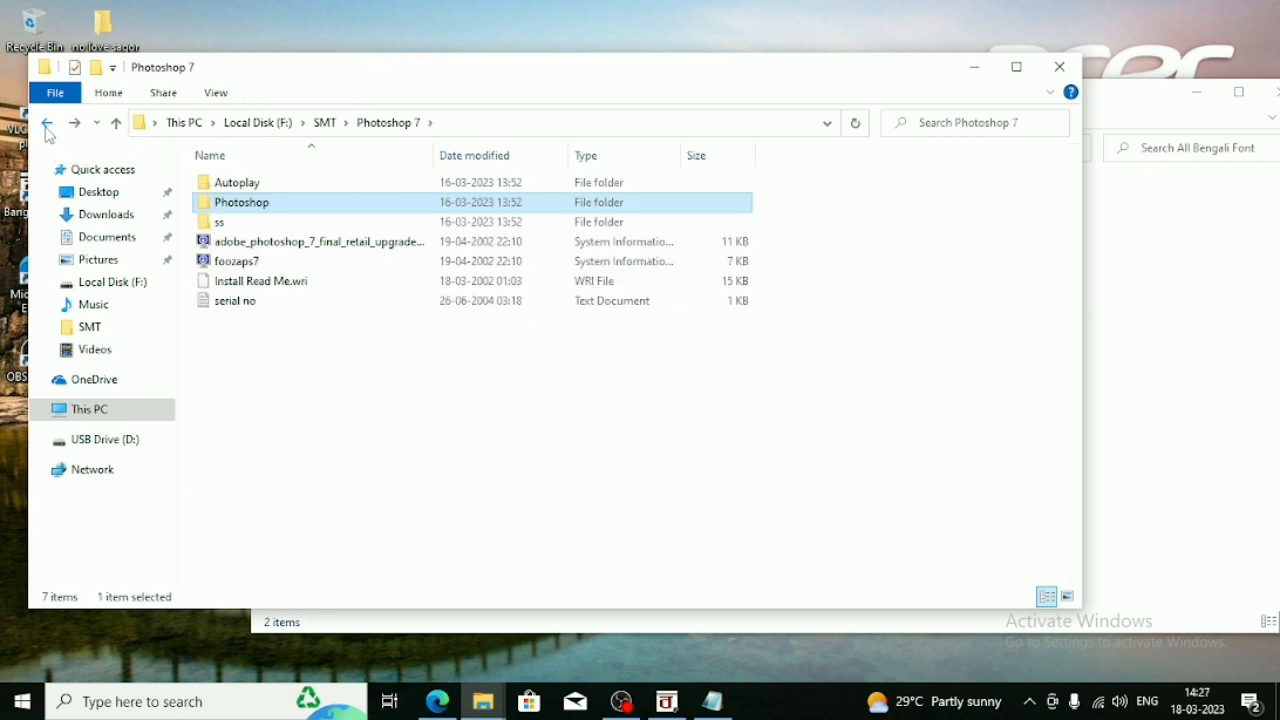
left_click(47, 125)
left_click(47, 125)
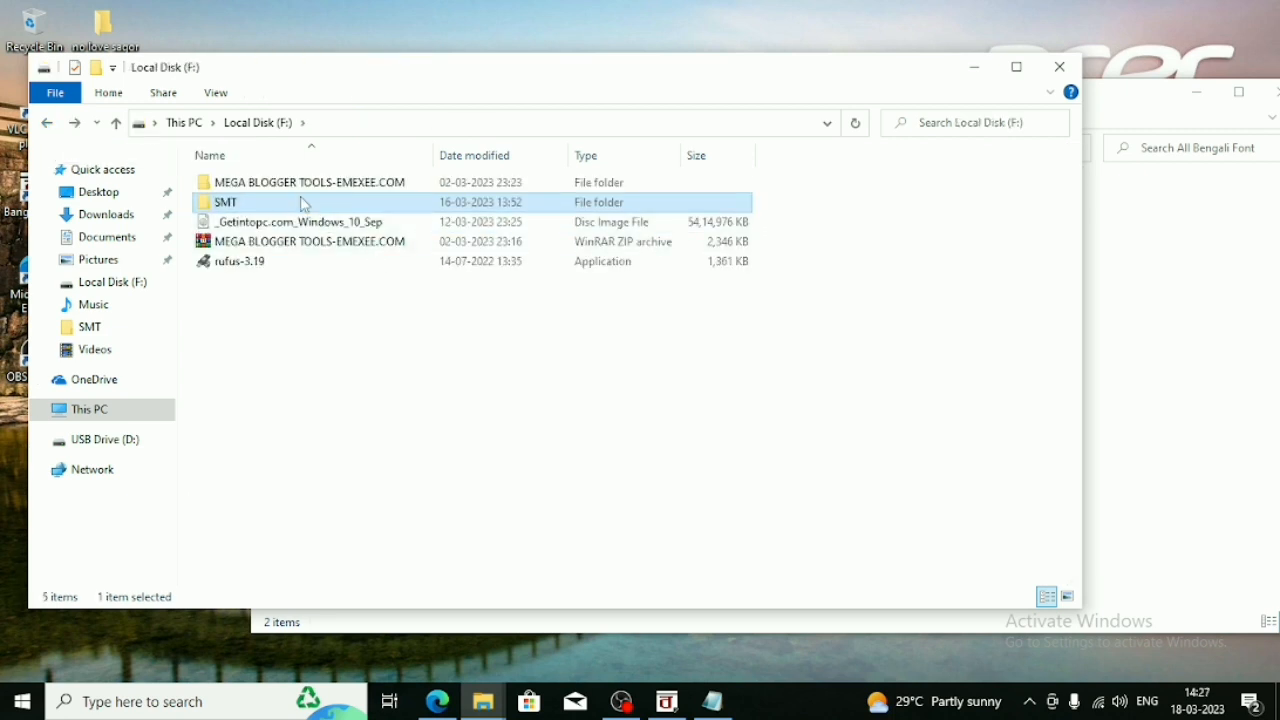
double_click(245, 203)
double_click(224, 182)
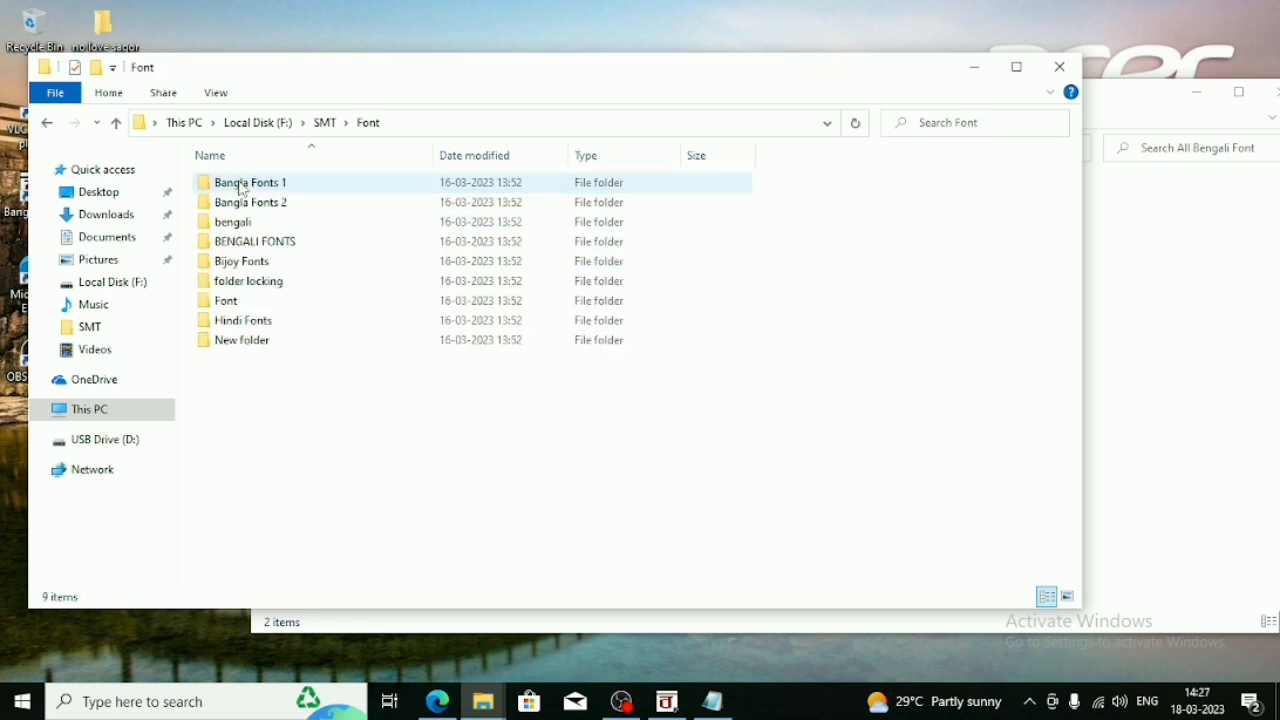
Look through the contents of the Bangla Fonts 1 and bengali folders, returning to the Font folder.
double_click(253, 187)
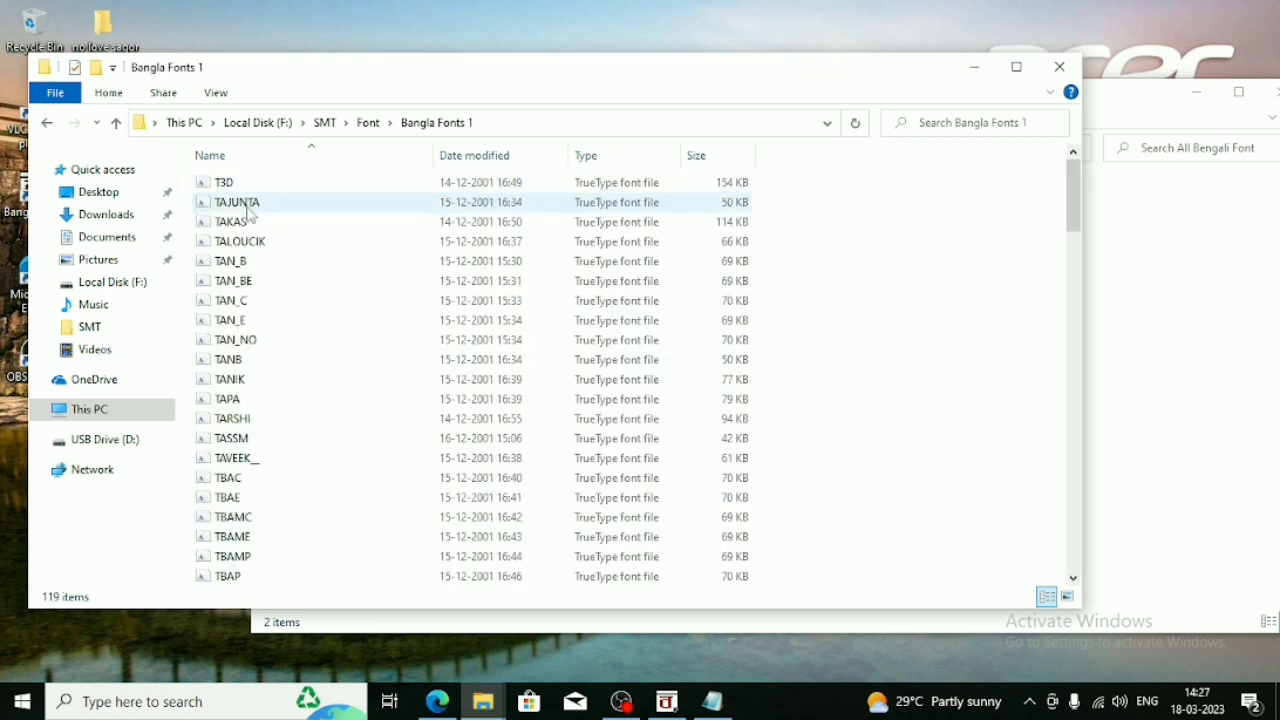
scroll(257, 260, "down", 2)
scroll(255, 276, "down", 5)
scroll(252, 284, "up", 6)
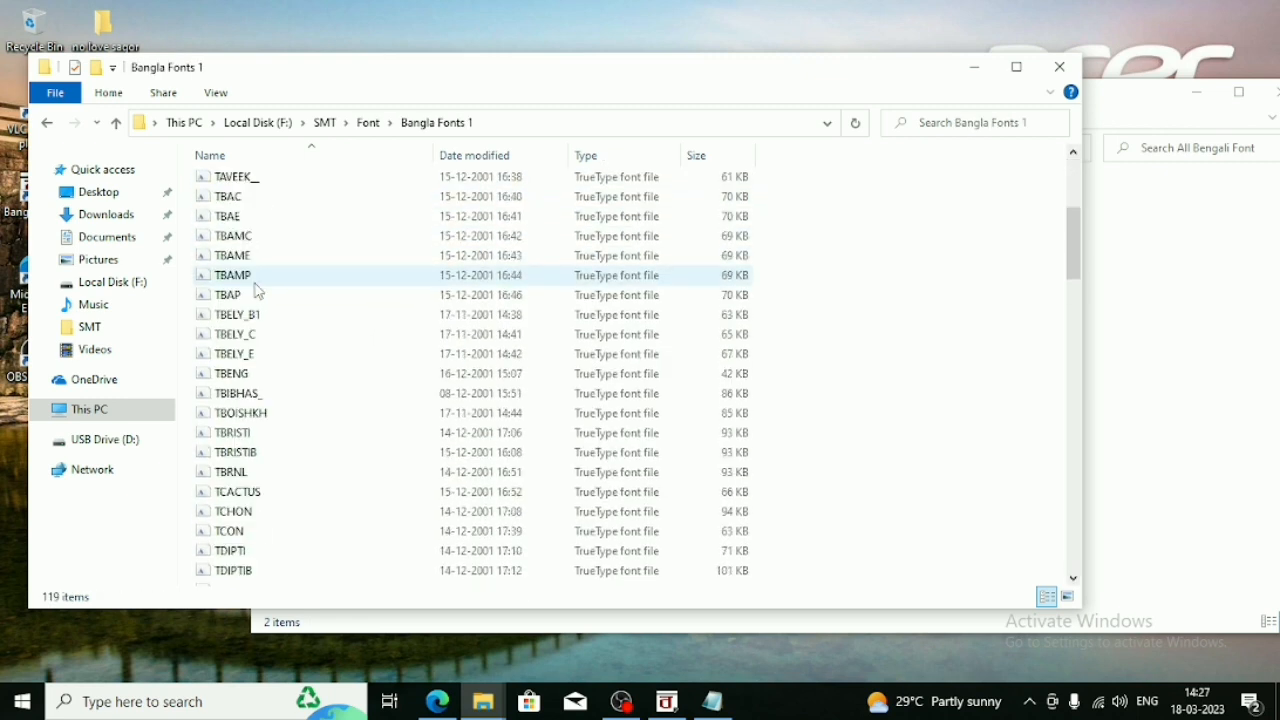
scroll(374, 331, "down", 6)
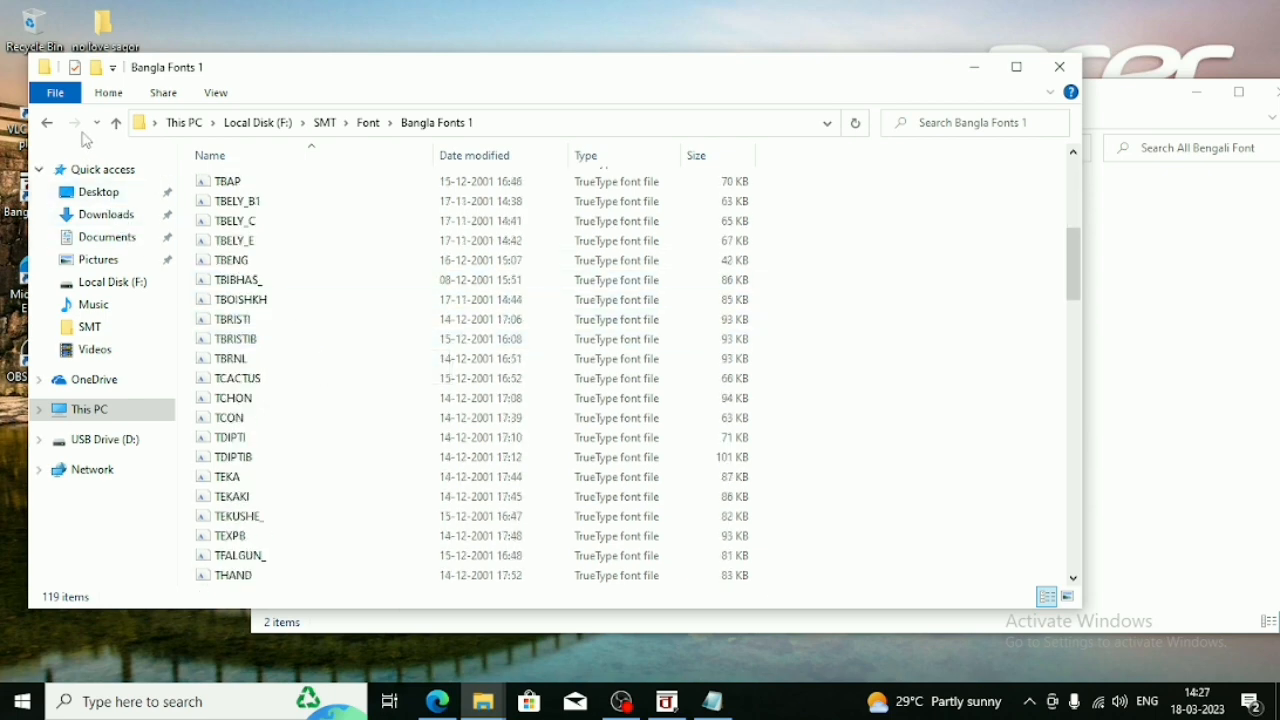
left_click(47, 122)
double_click(251, 222)
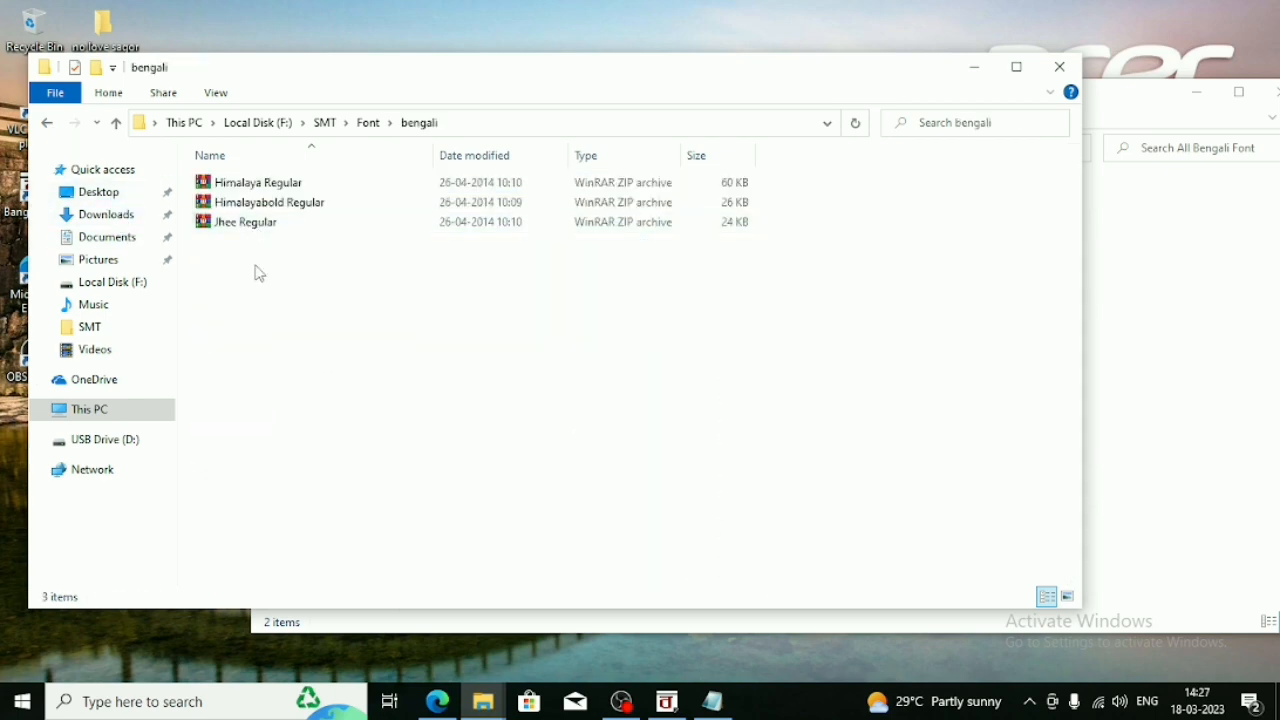
left_click(47, 122)
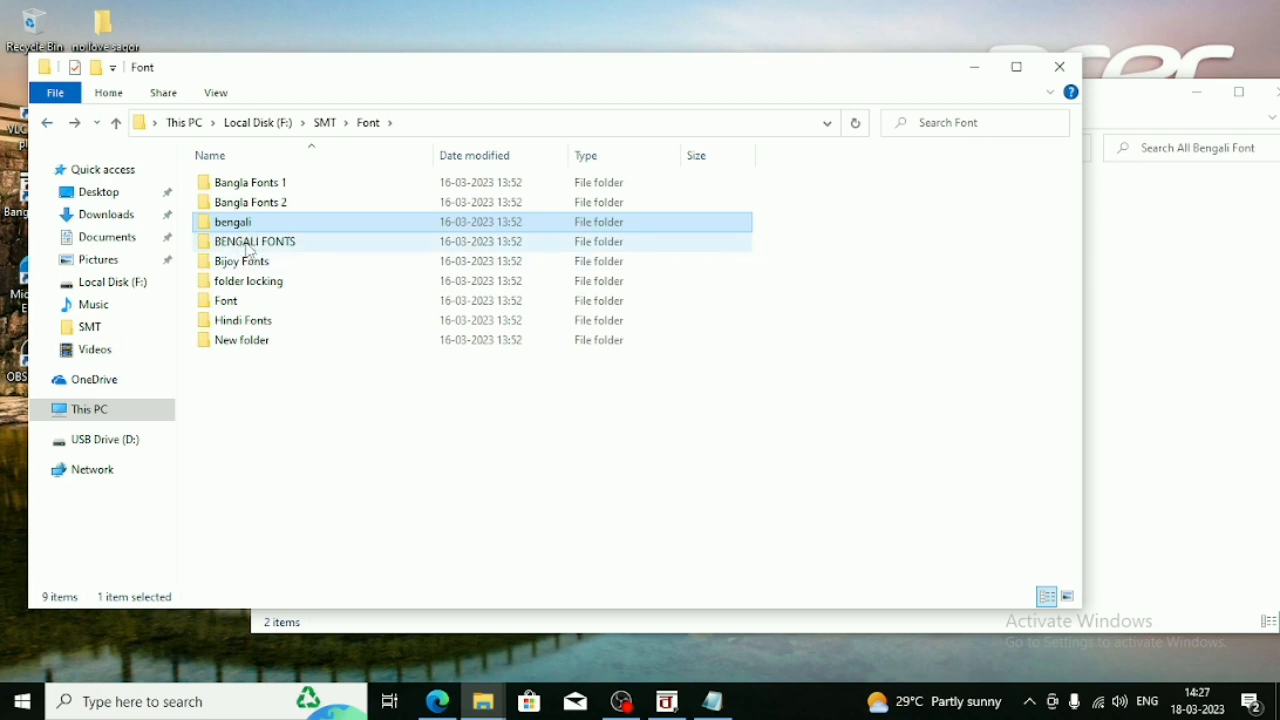
Examine the font files in the BENGALI FONTS folder.
double_click(250, 242)
scroll(248, 300, "down", 2)
scroll(314, 420, "down", 7)
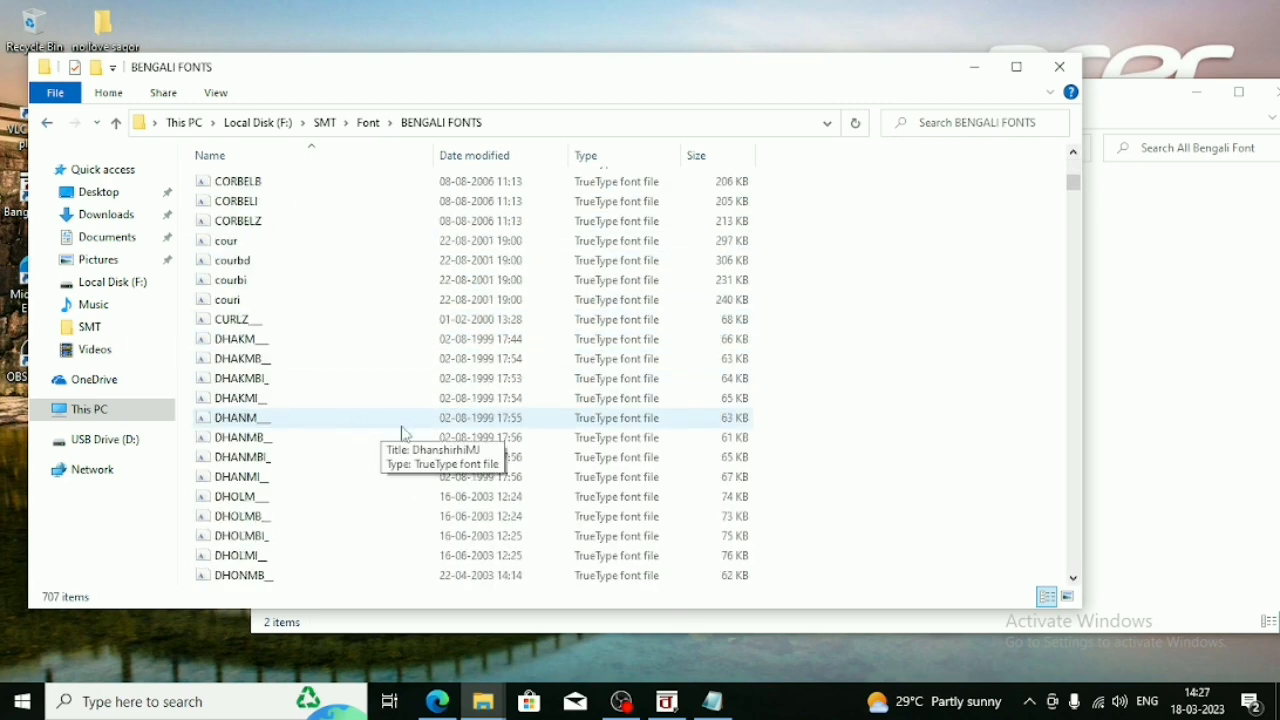
scroll(394, 437, "up", 5)
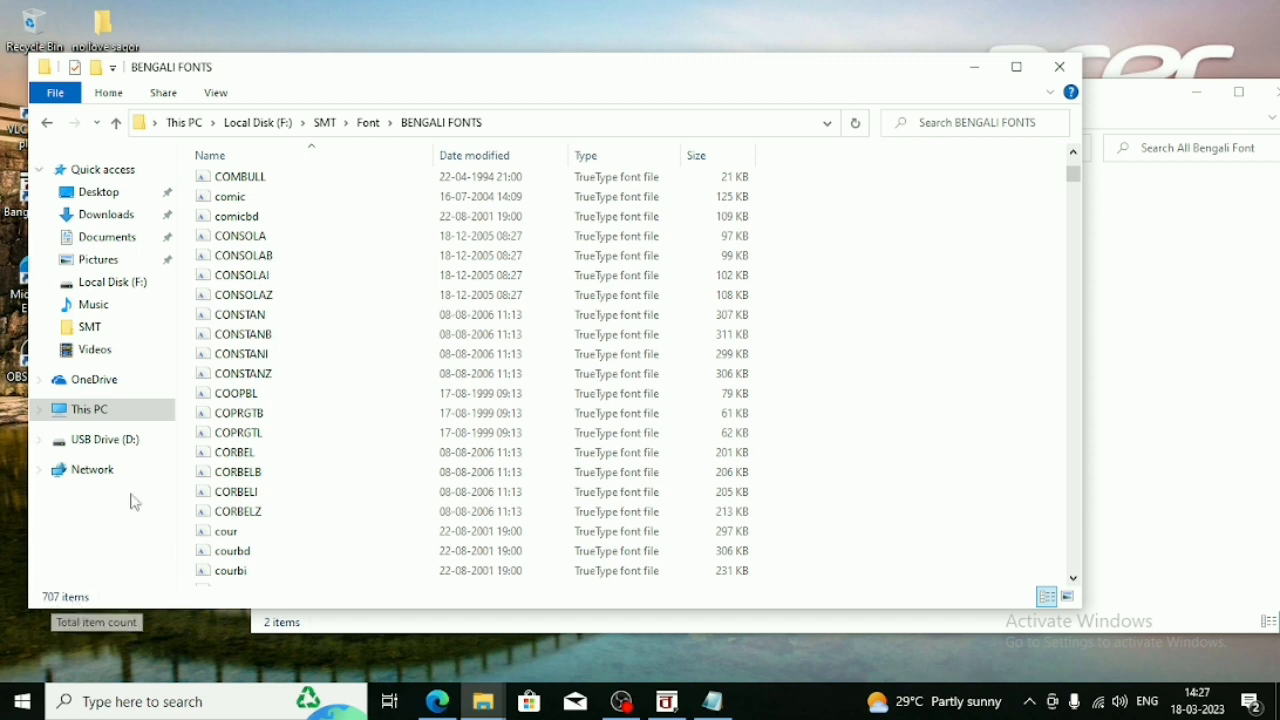
Reopen BENGALI FONTS from the Font folder, try selecting the listed font files, clear the selection and go back.
left_click(48, 123)
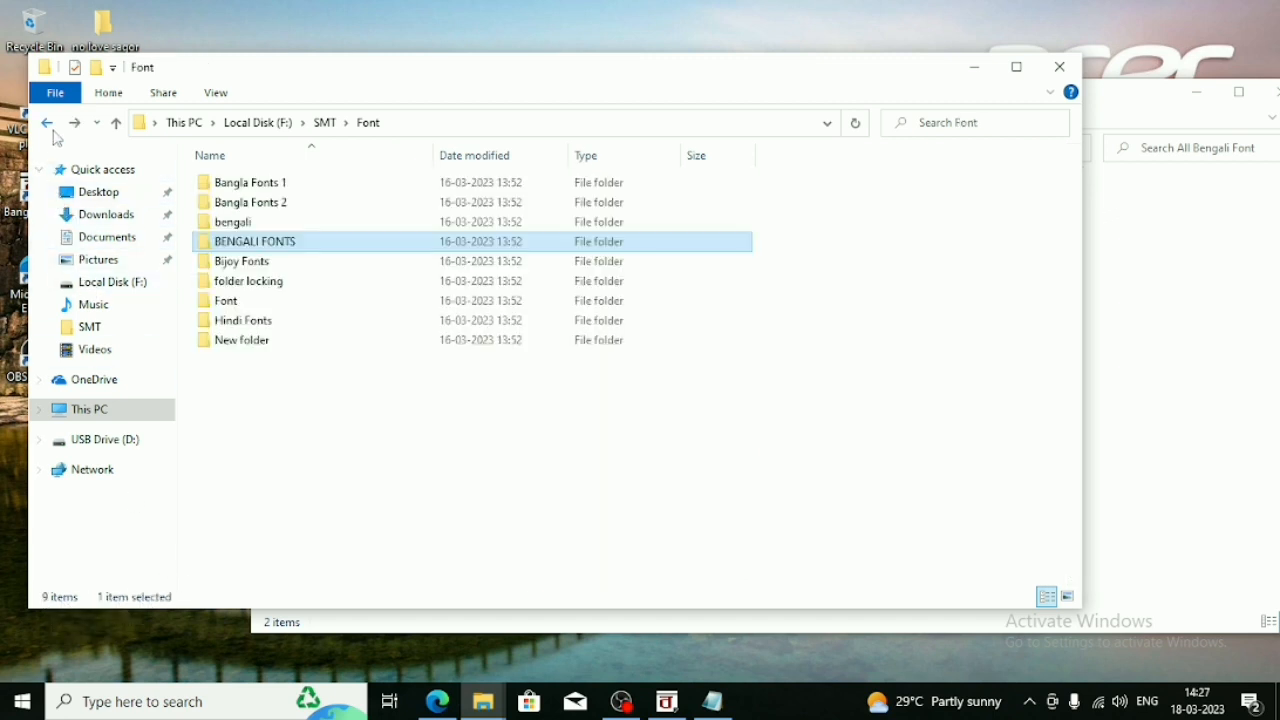
left_click(308, 432)
double_click(262, 250)
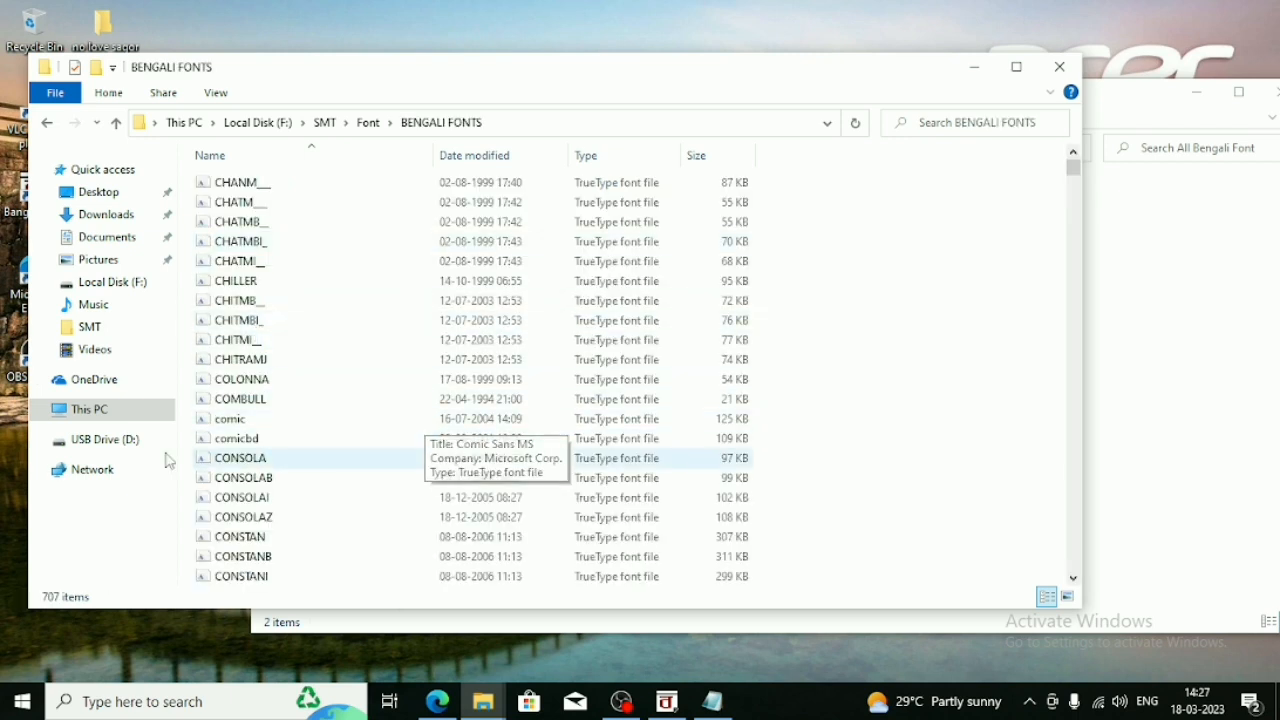
scroll(780, 297, "down", 3)
scroll(781, 297, "up", 3)
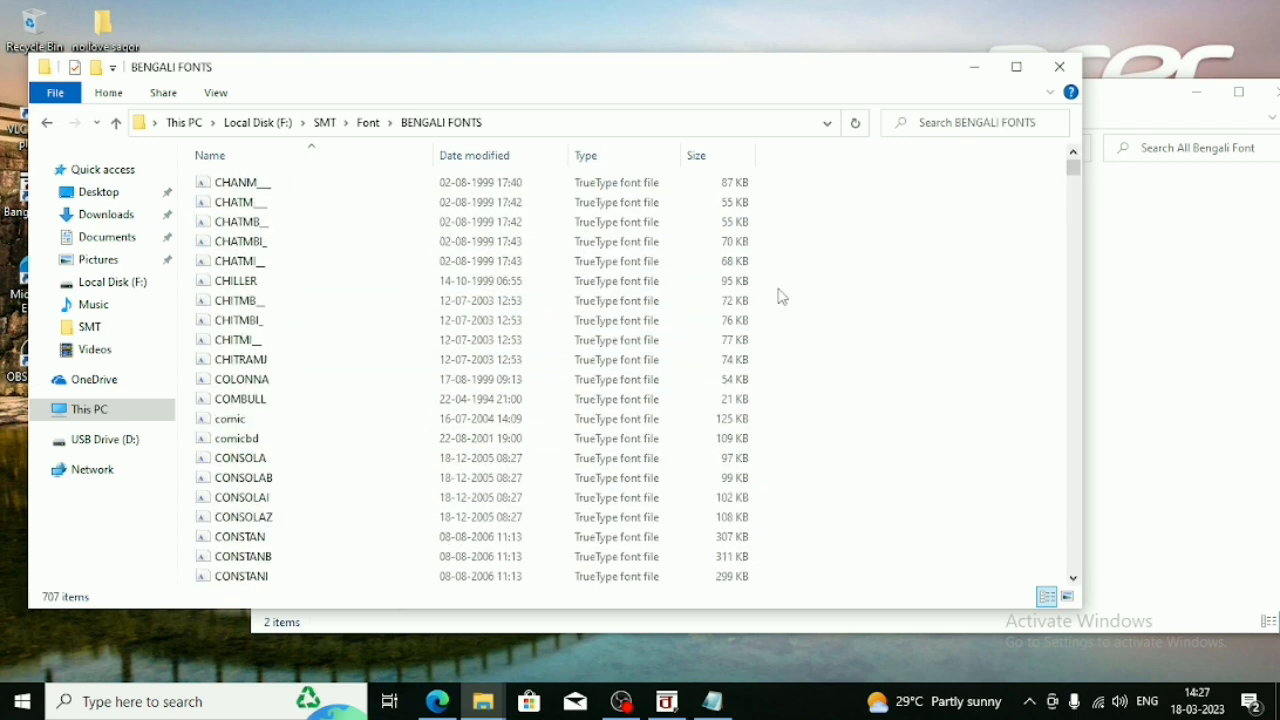
left_click_drag(825, 184, 195, 590)
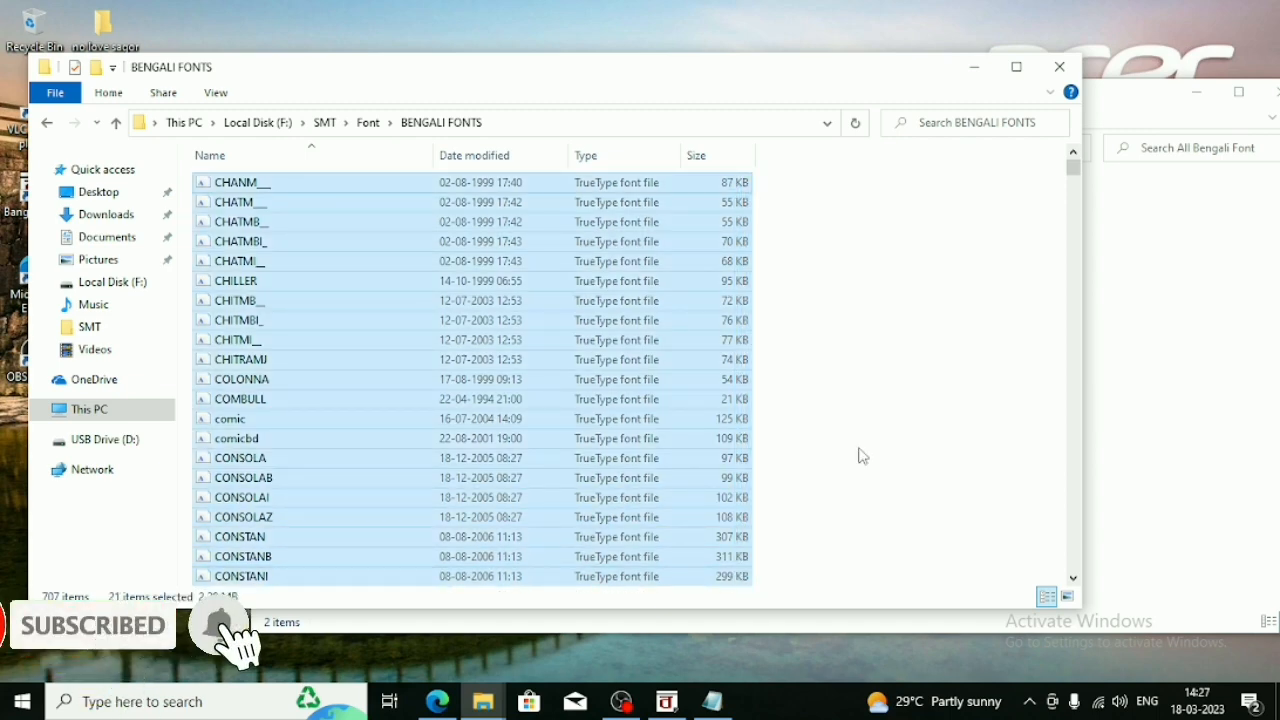
left_click(860, 451)
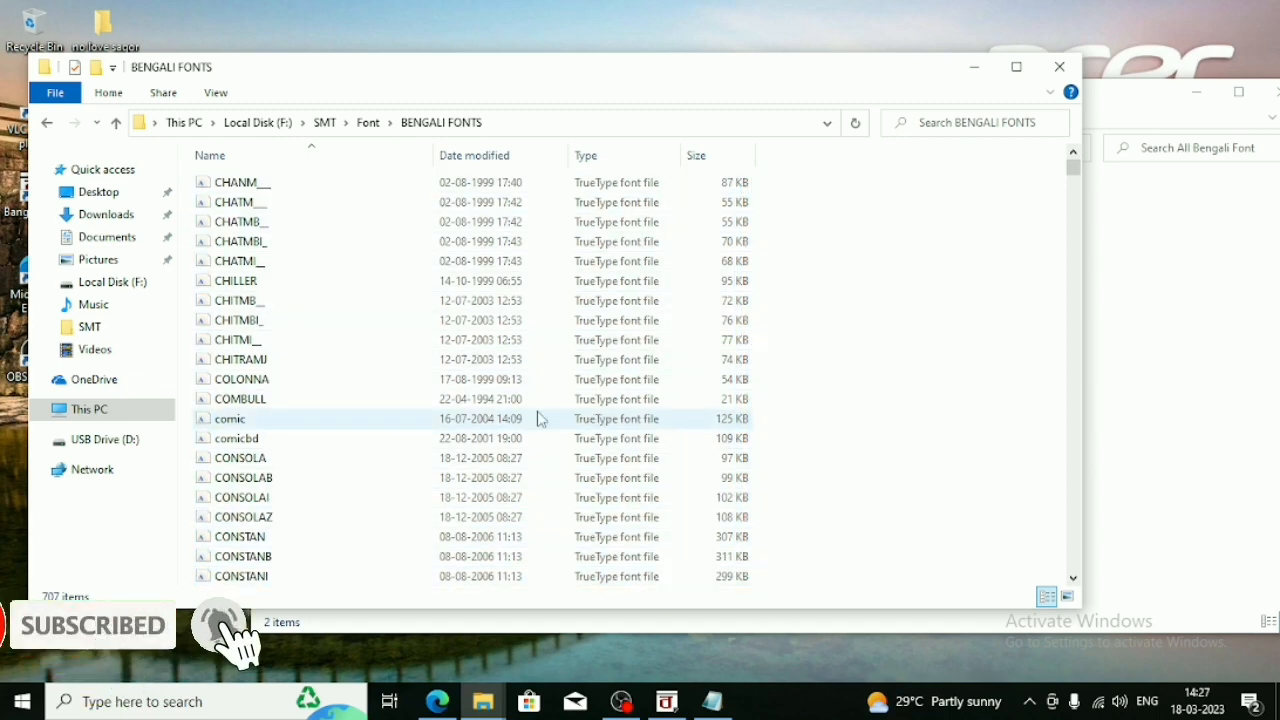
left_click(47, 122)
left_click(894, 223)
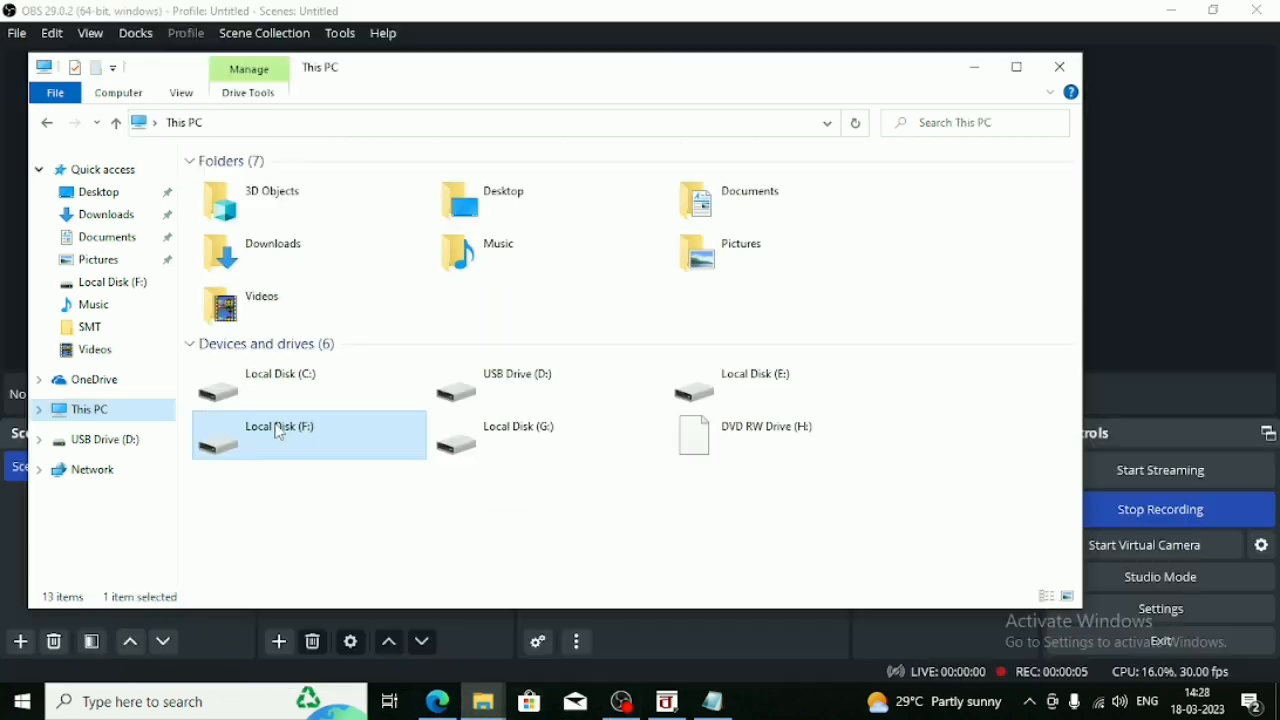
Minimize the OBS Studio and All Bengali Font windows, keeping the This PC window open.
left_click(369, 523)
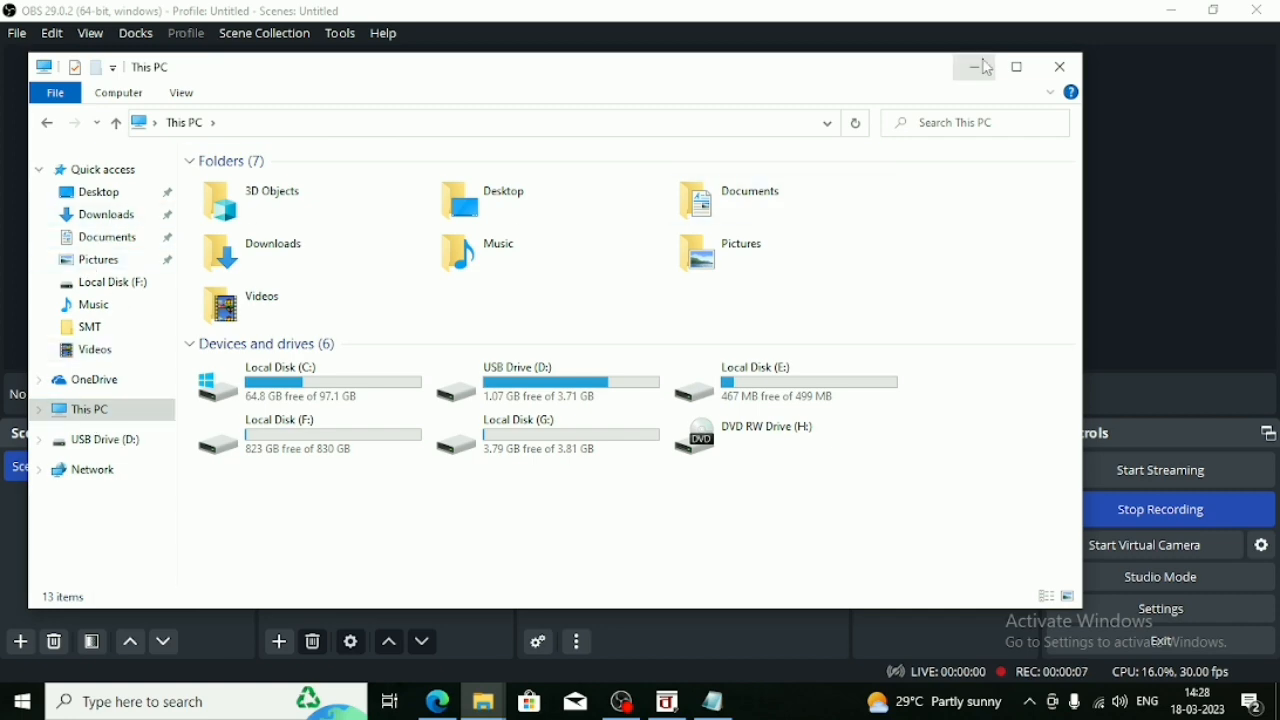
left_click(1180, 10)
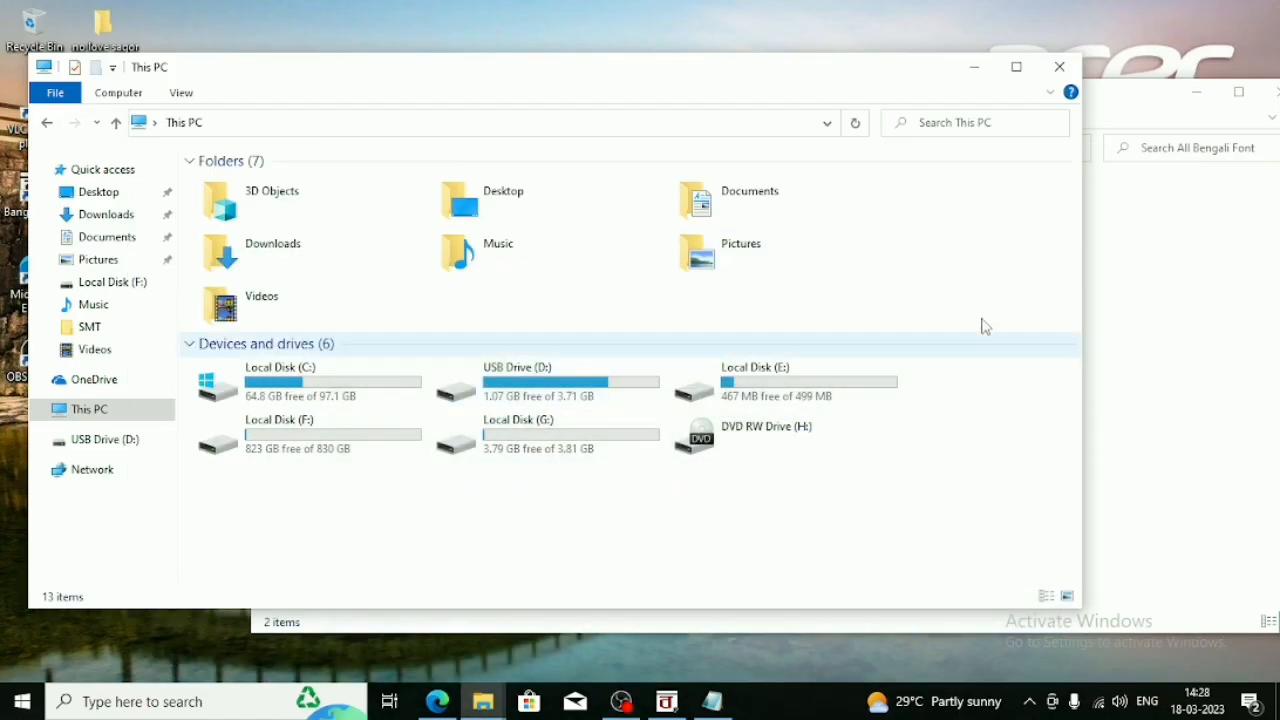
left_click(1195, 97)
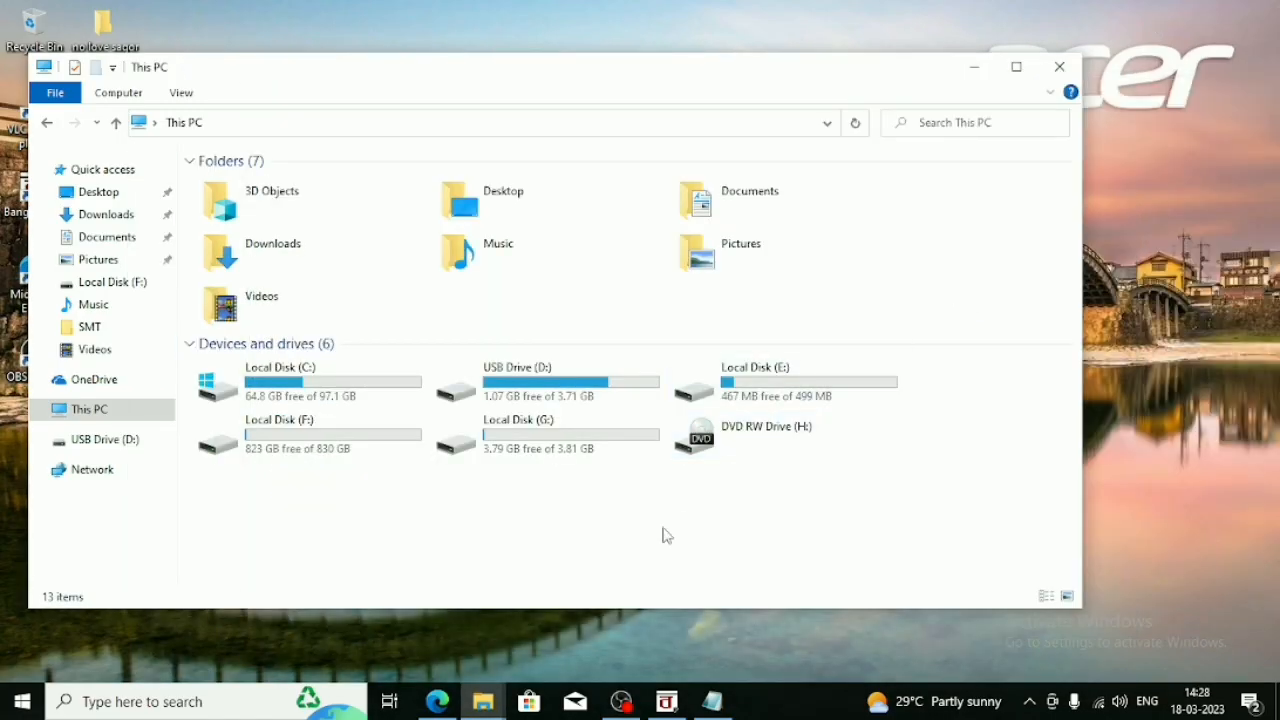
Open the Fonts folder inside the Windows folder on Local Disk (C:).
double_click(311, 392)
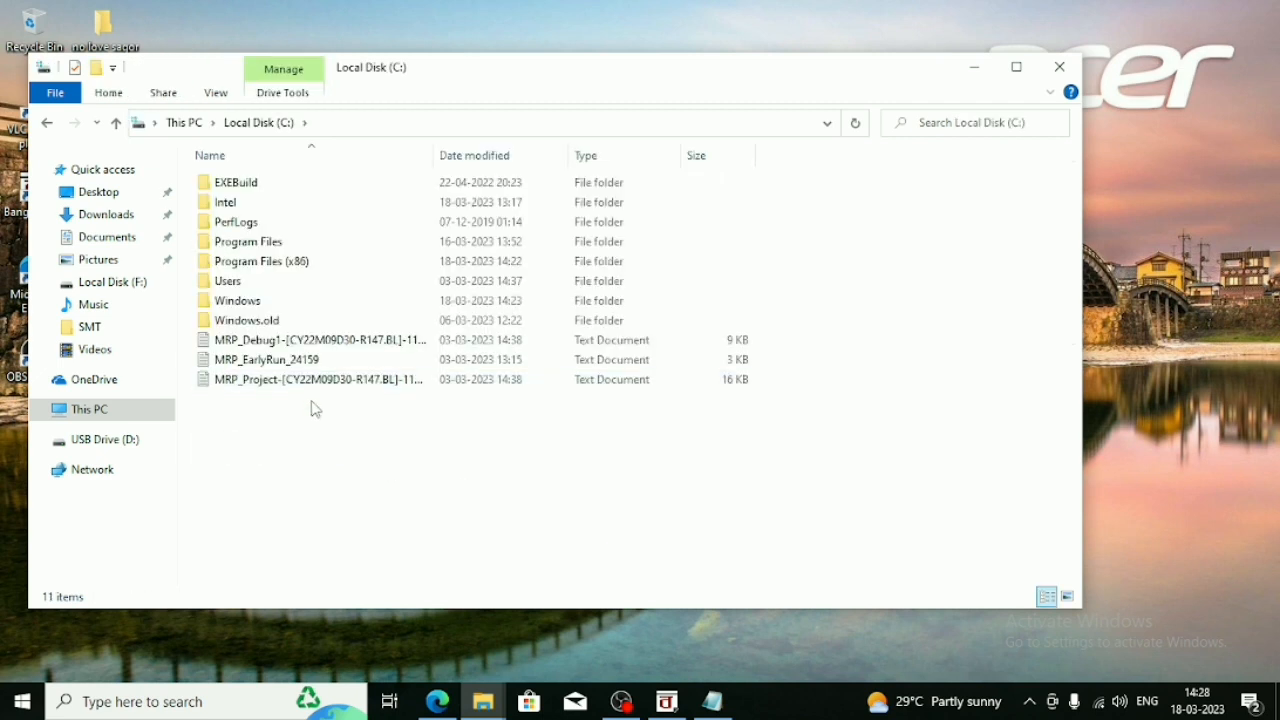
left_click(256, 303)
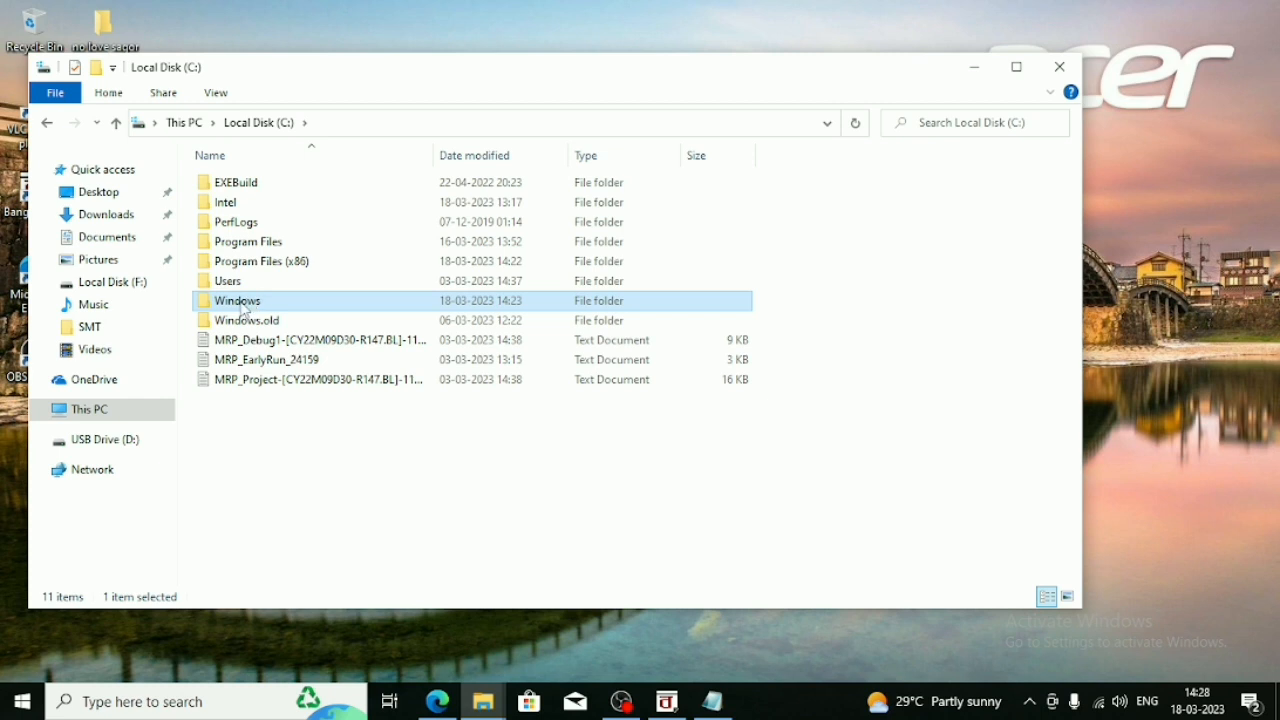
double_click(243, 303)
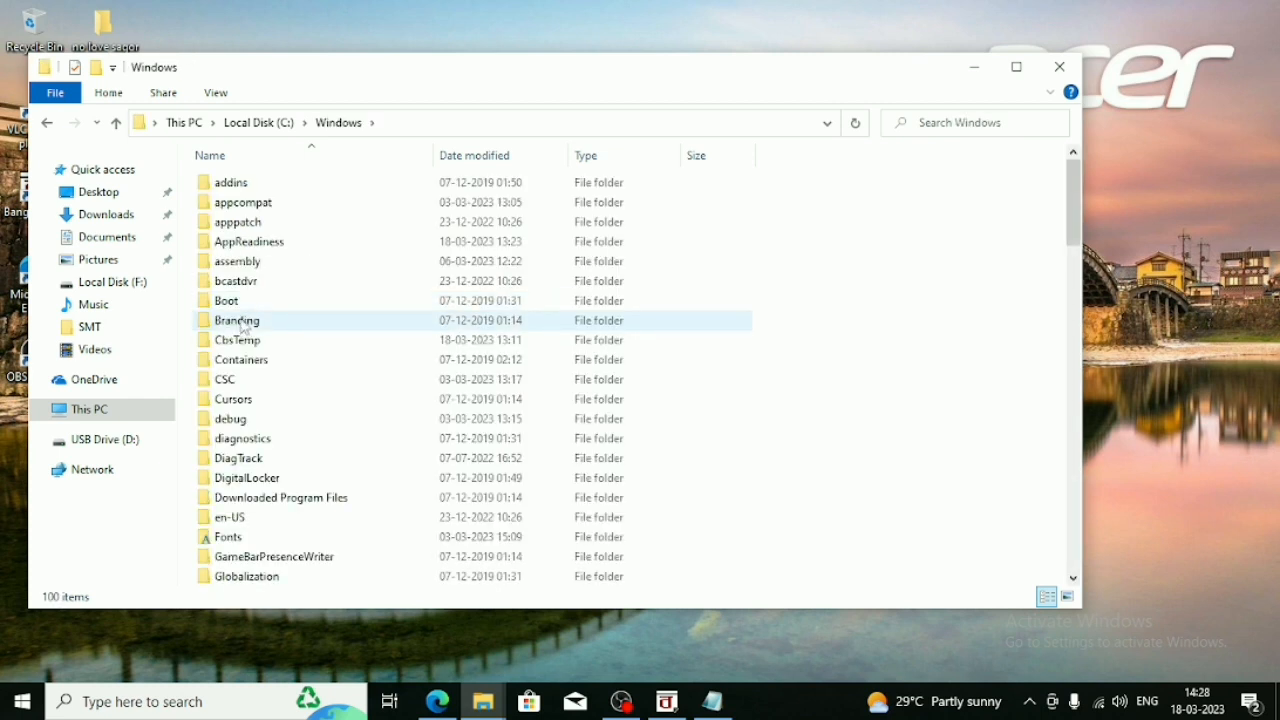
scroll(268, 500, "down", 1)
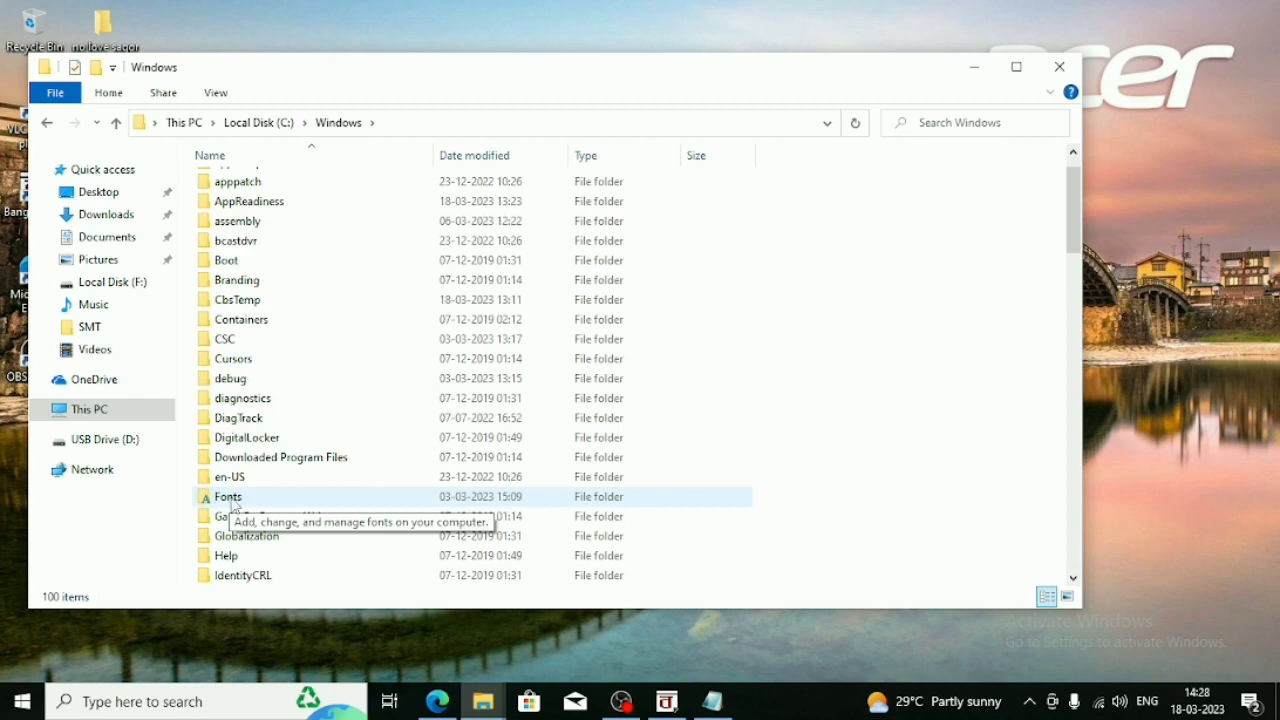
double_click(228, 505)
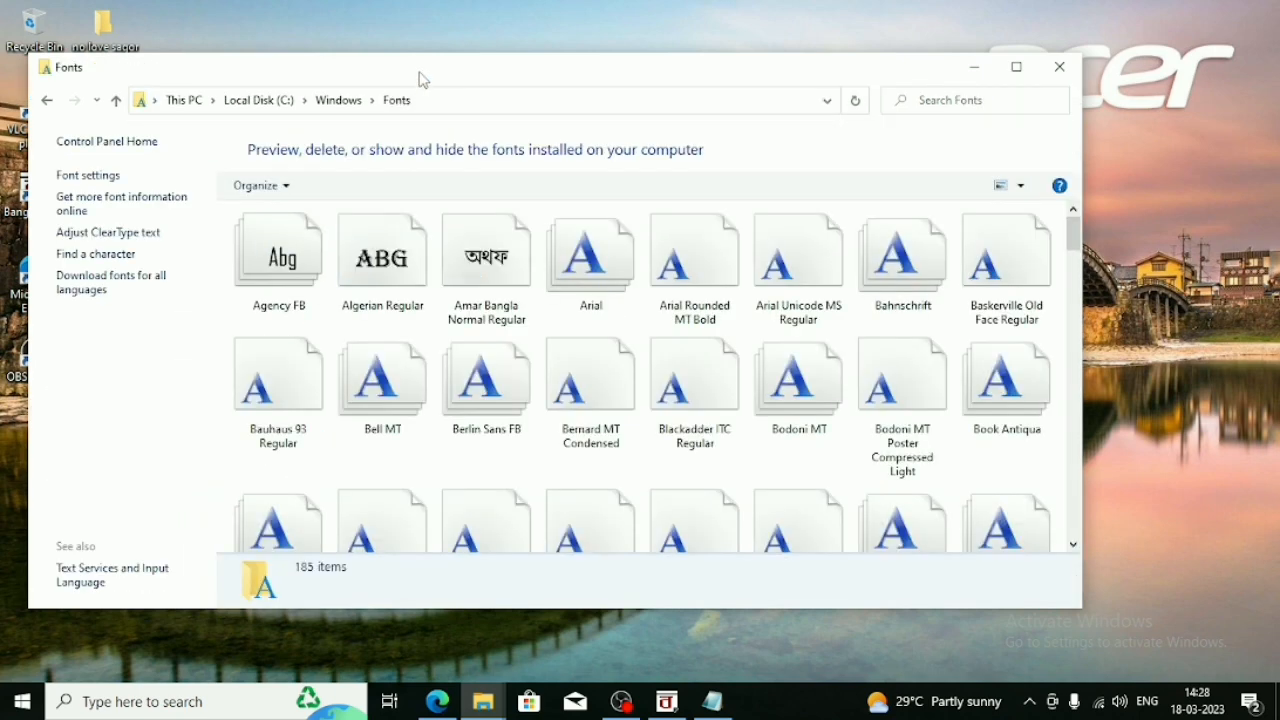
Narrow the Fonts window and reposition it so the whole window fits on the desktop.
left_click_drag(417, 77, 700, 96)
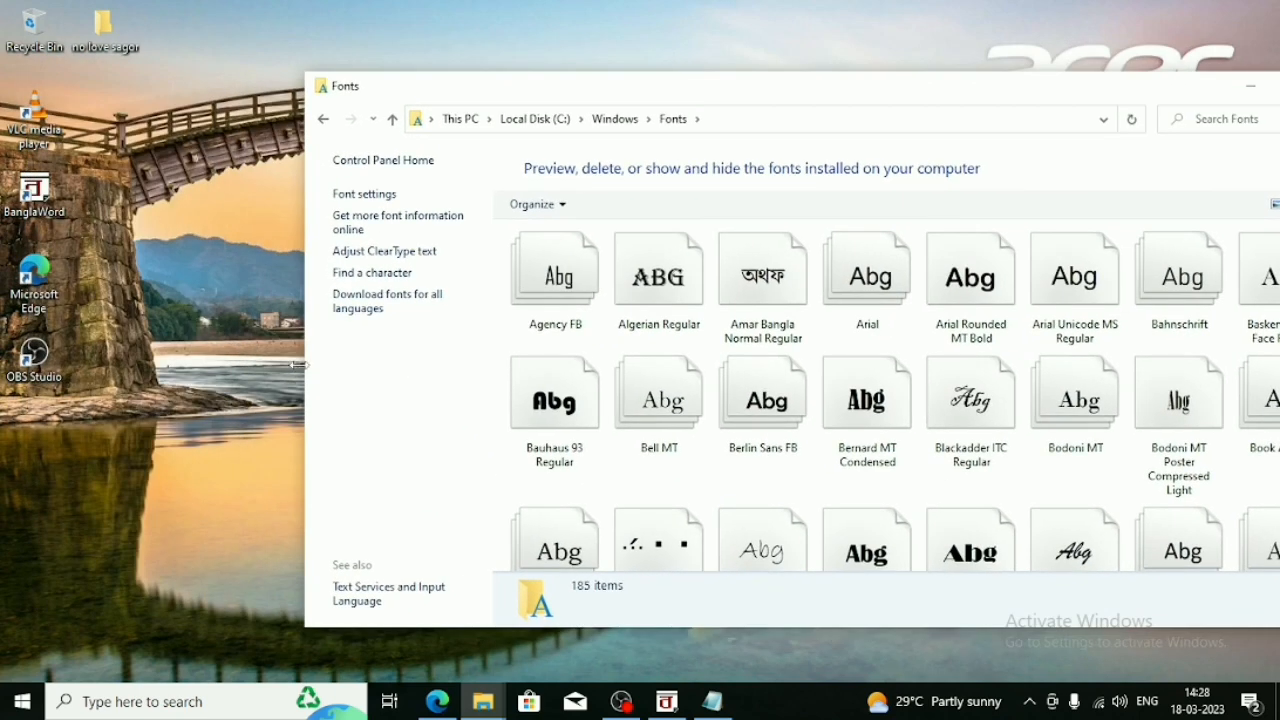
left_click_drag(297, 365, 427, 403)
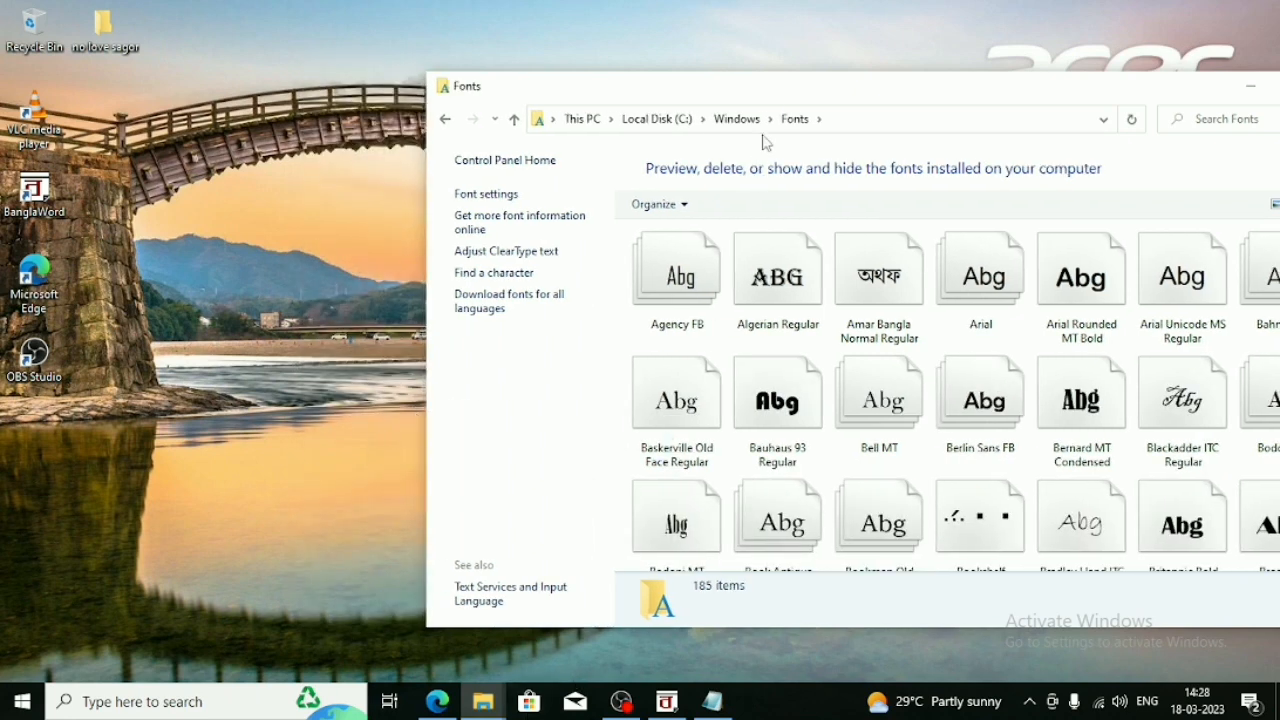
left_click_drag(768, 86, 637, 84)
Bring the All Bengali Font window back in front of the Fonts window.
mouse_move(490, 695)
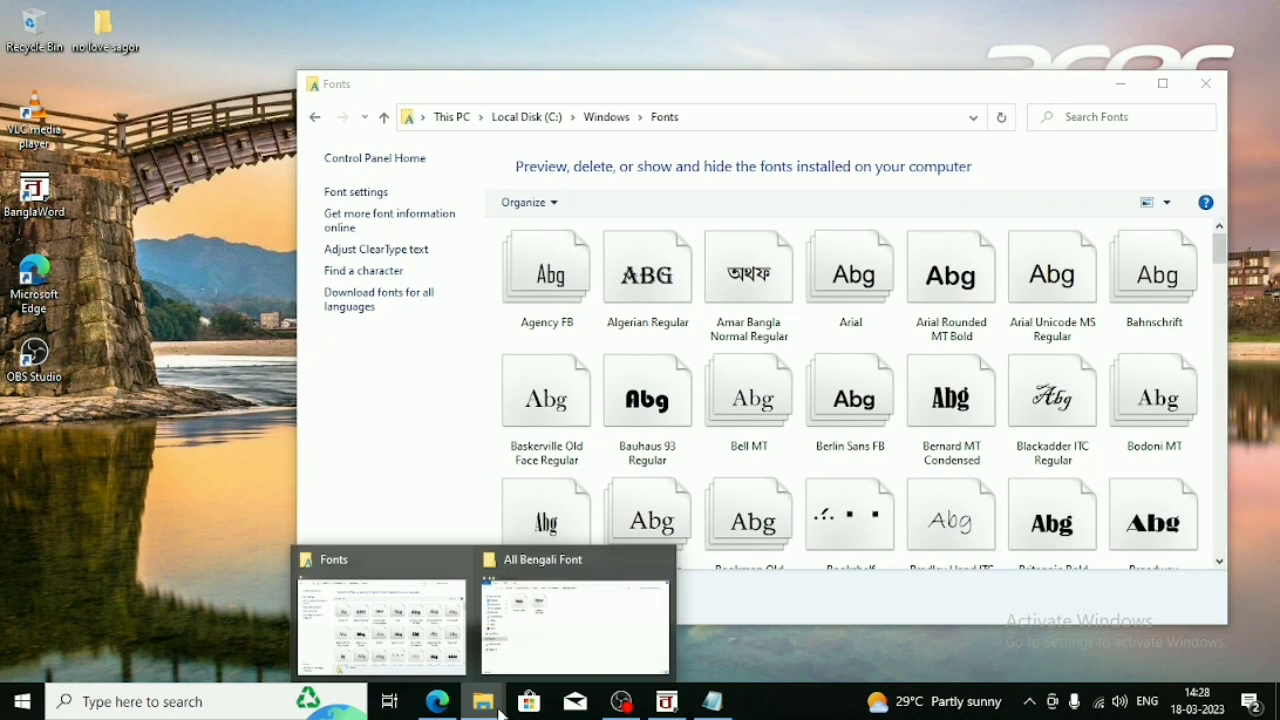
left_click(540, 612)
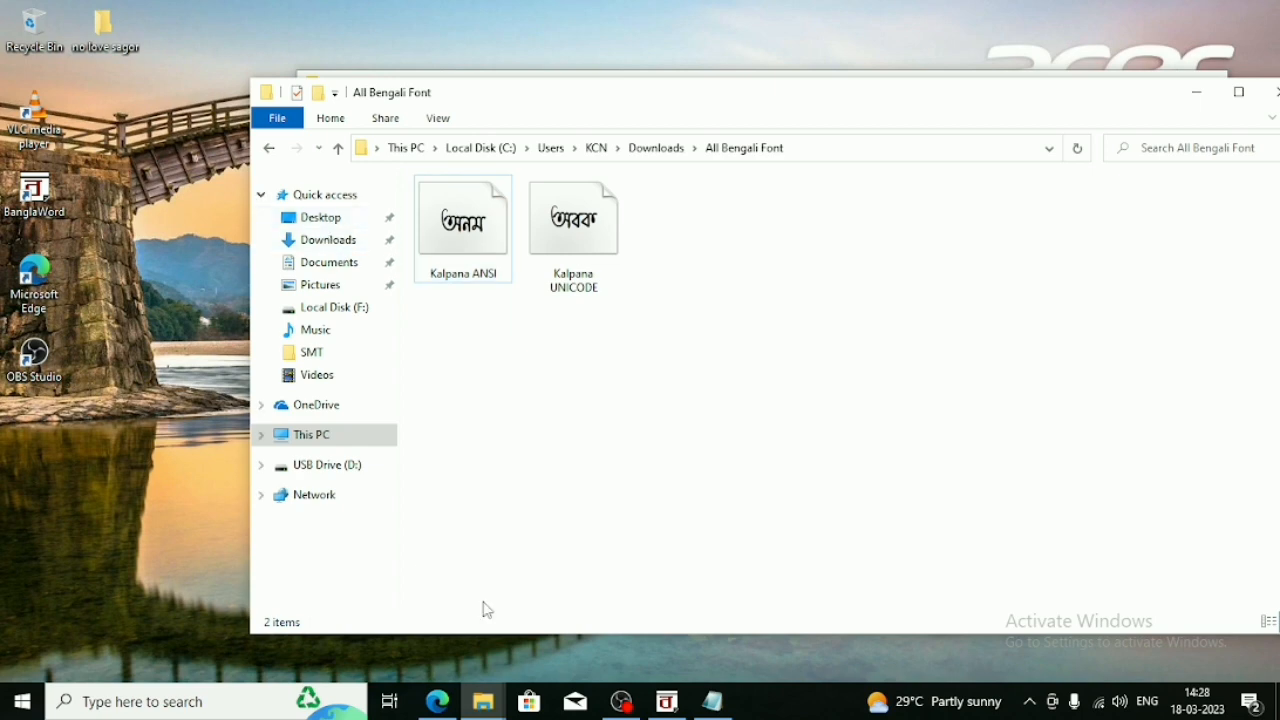
mouse_move(483, 700)
mouse_move(414, 631)
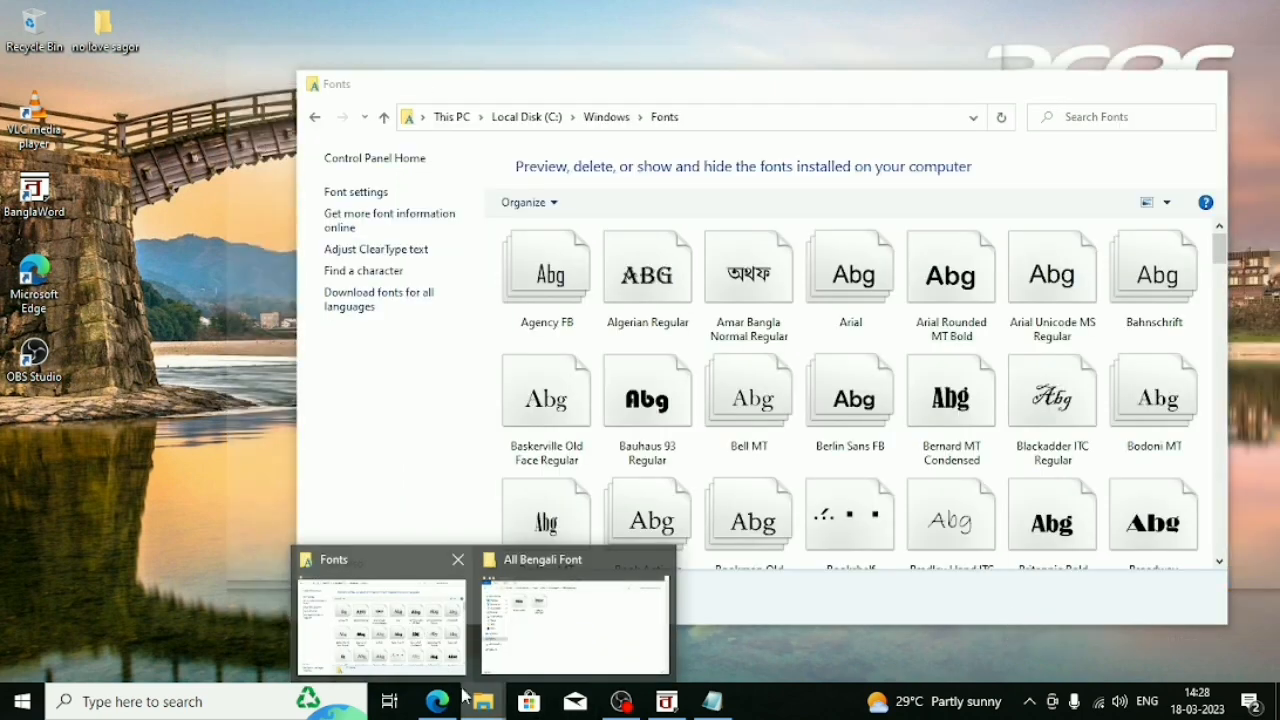
left_click(563, 621)
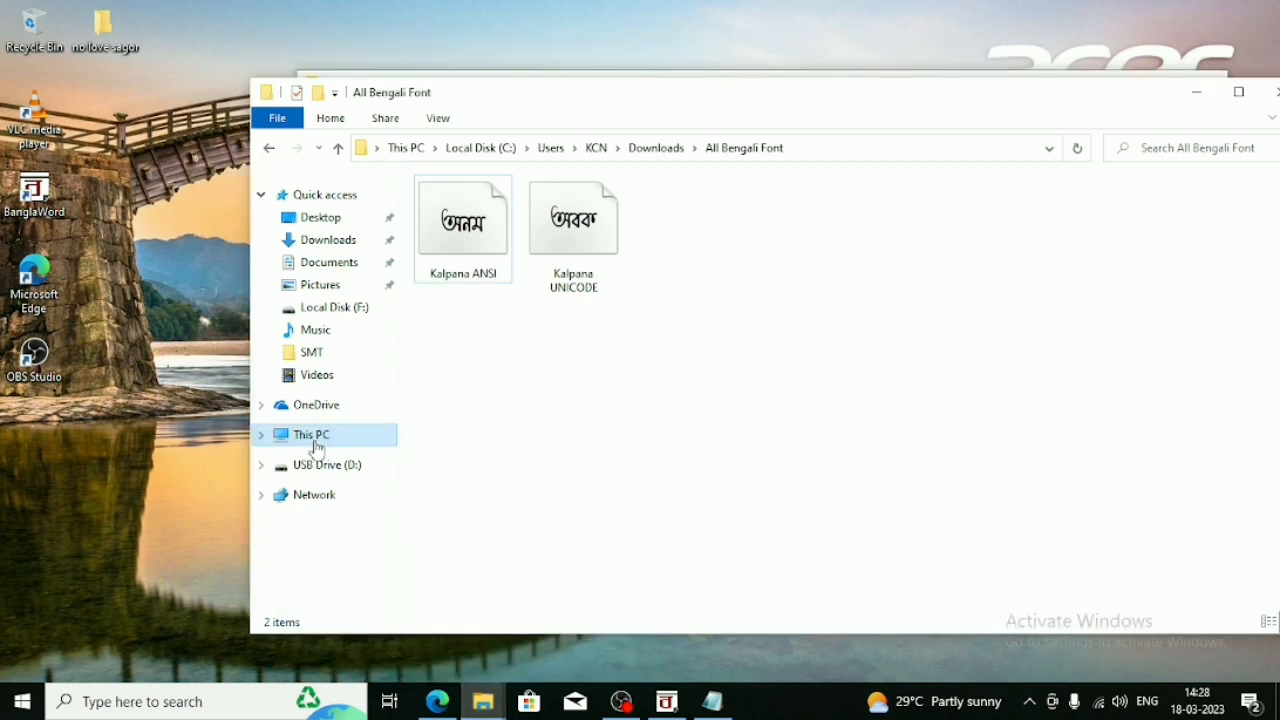
Open This PC in a new window and go to the SMT folder on Local Disk (F:).
right_click(350, 436)
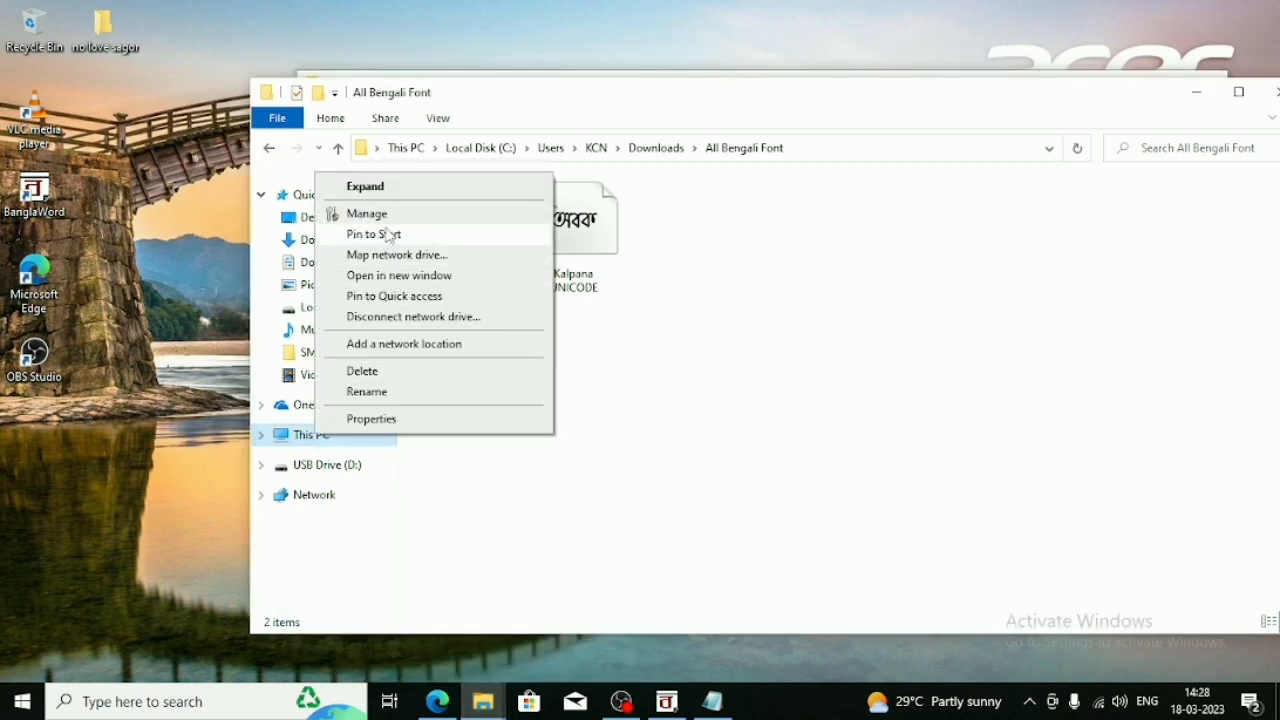
left_click(399, 275)
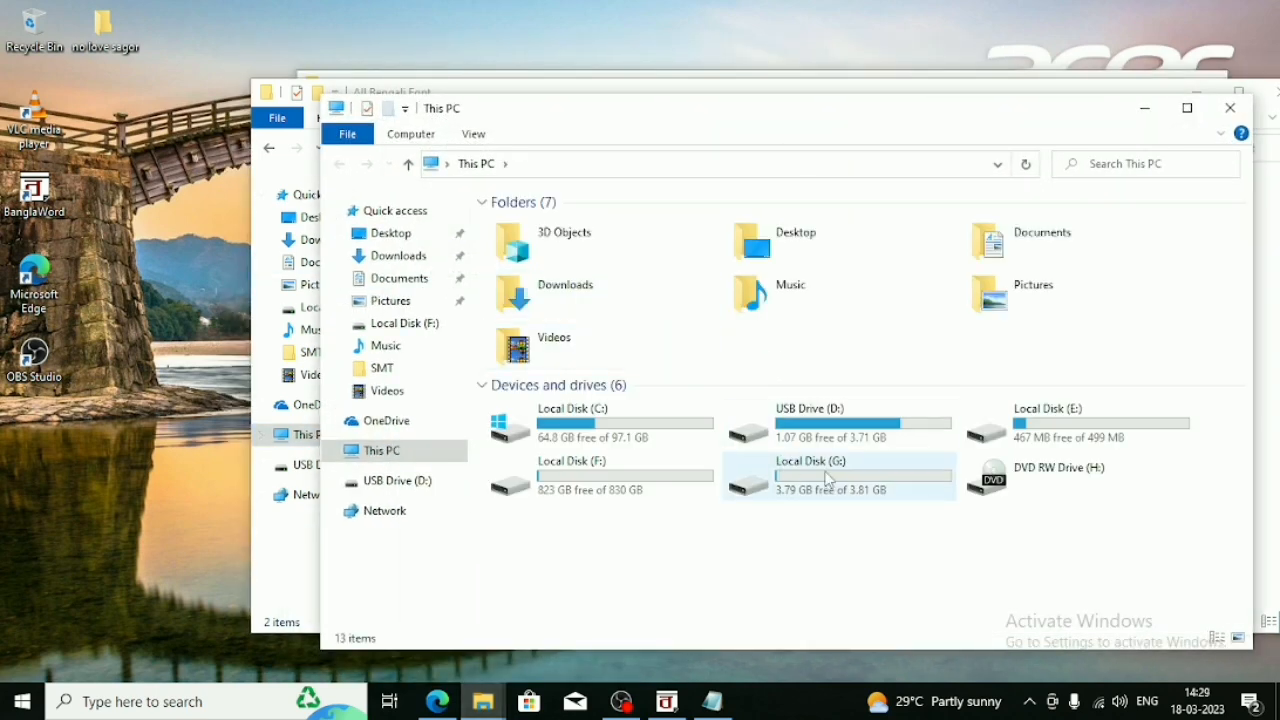
double_click(611, 486)
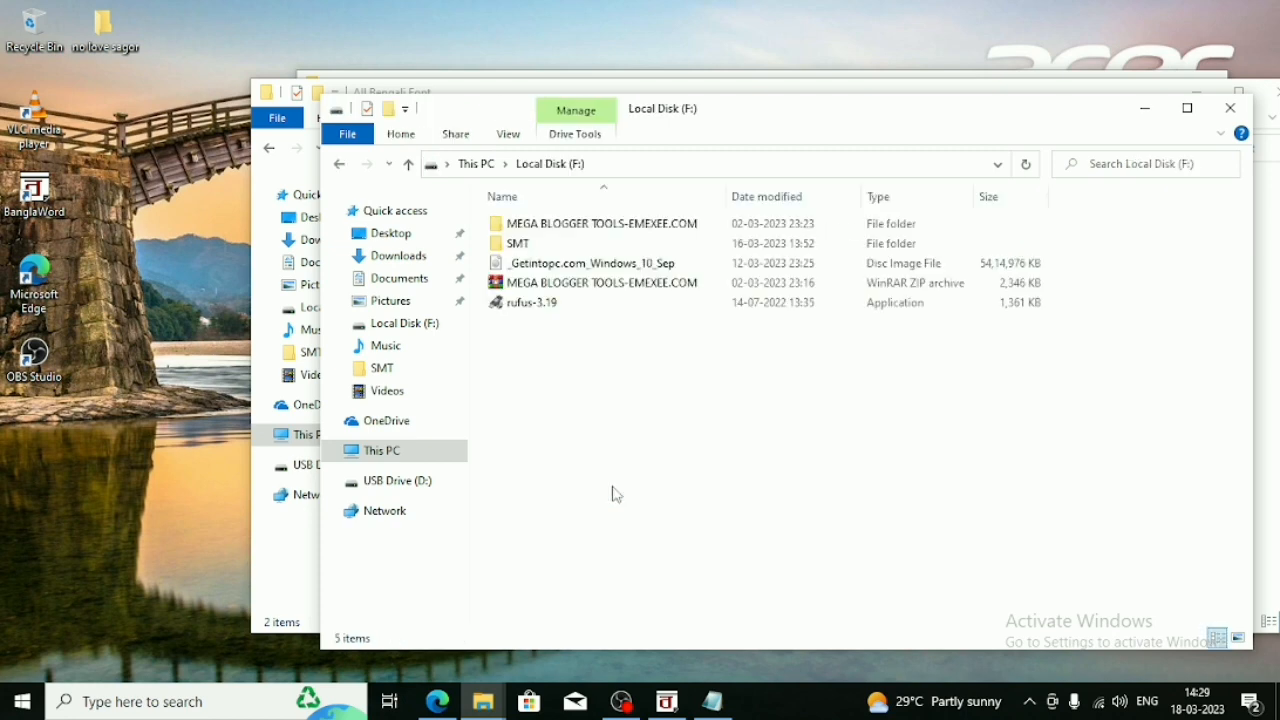
double_click(560, 250)
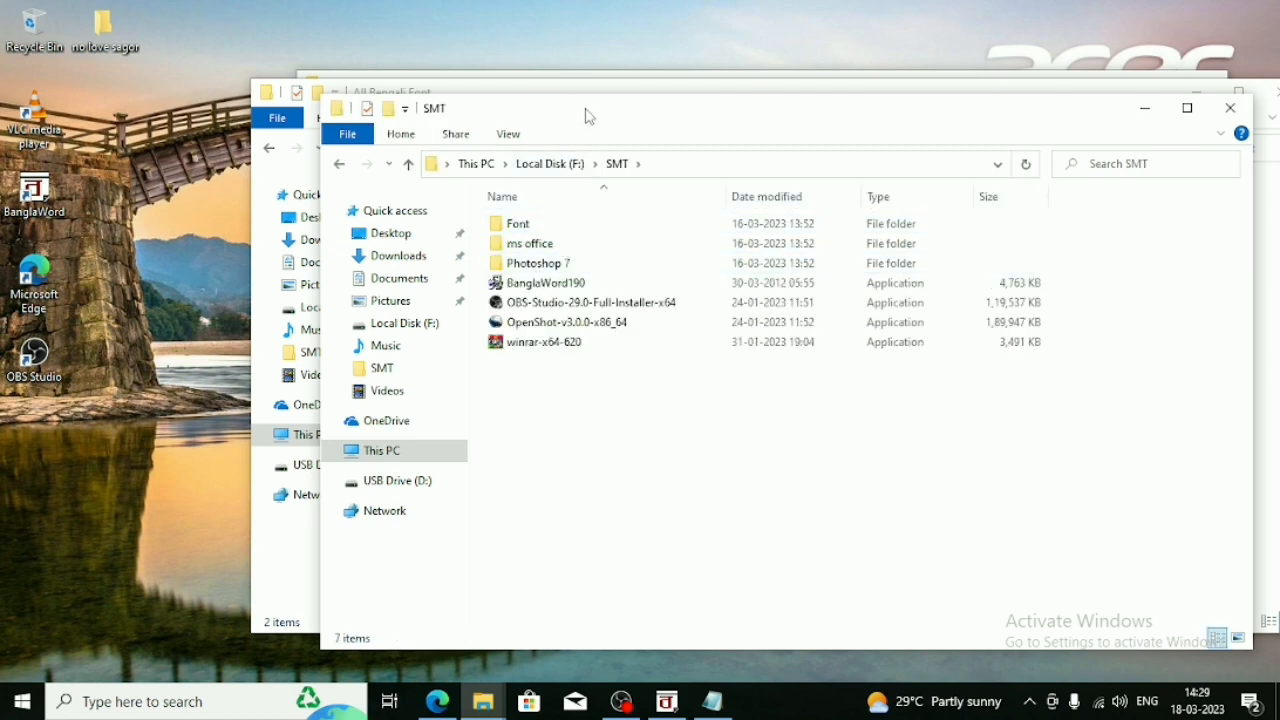
Open the Font folder inside SMT, narrow its window beside the Windows Fonts window and put the All Bengali Font window away.
left_click_drag(587, 117, 197, 194)
double_click(166, 304)
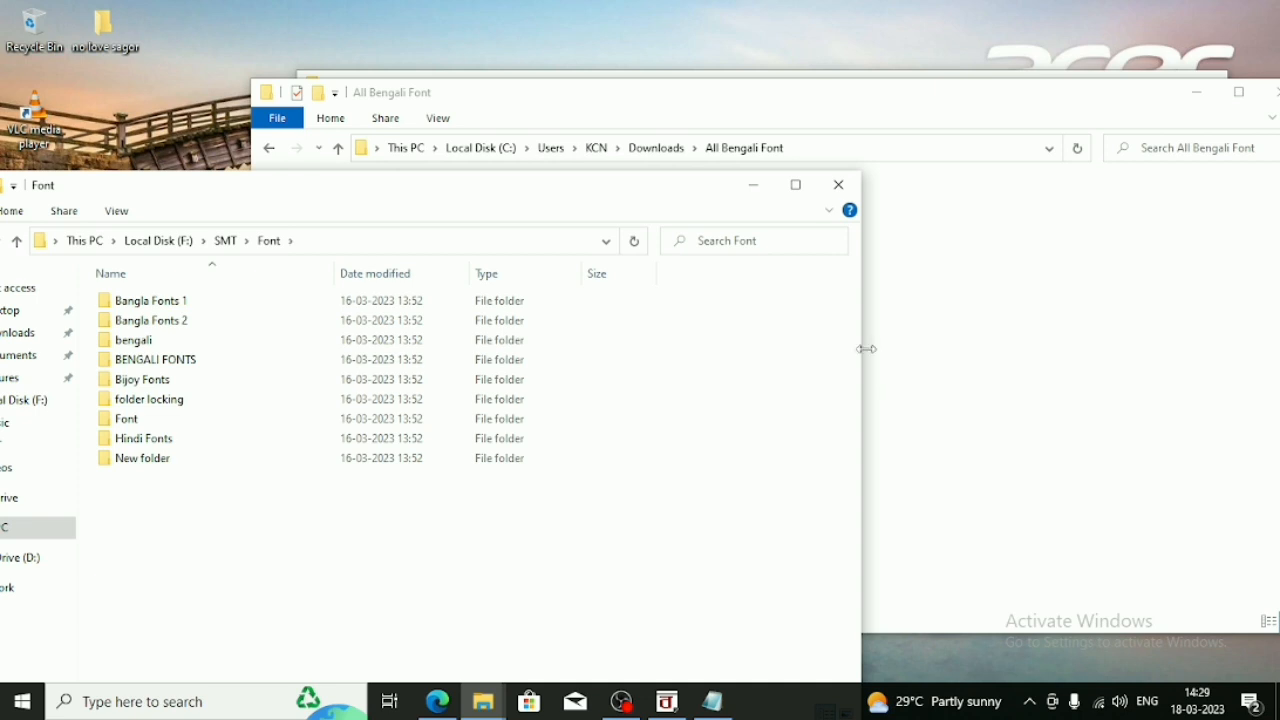
left_click_drag(867, 349, 430, 349)
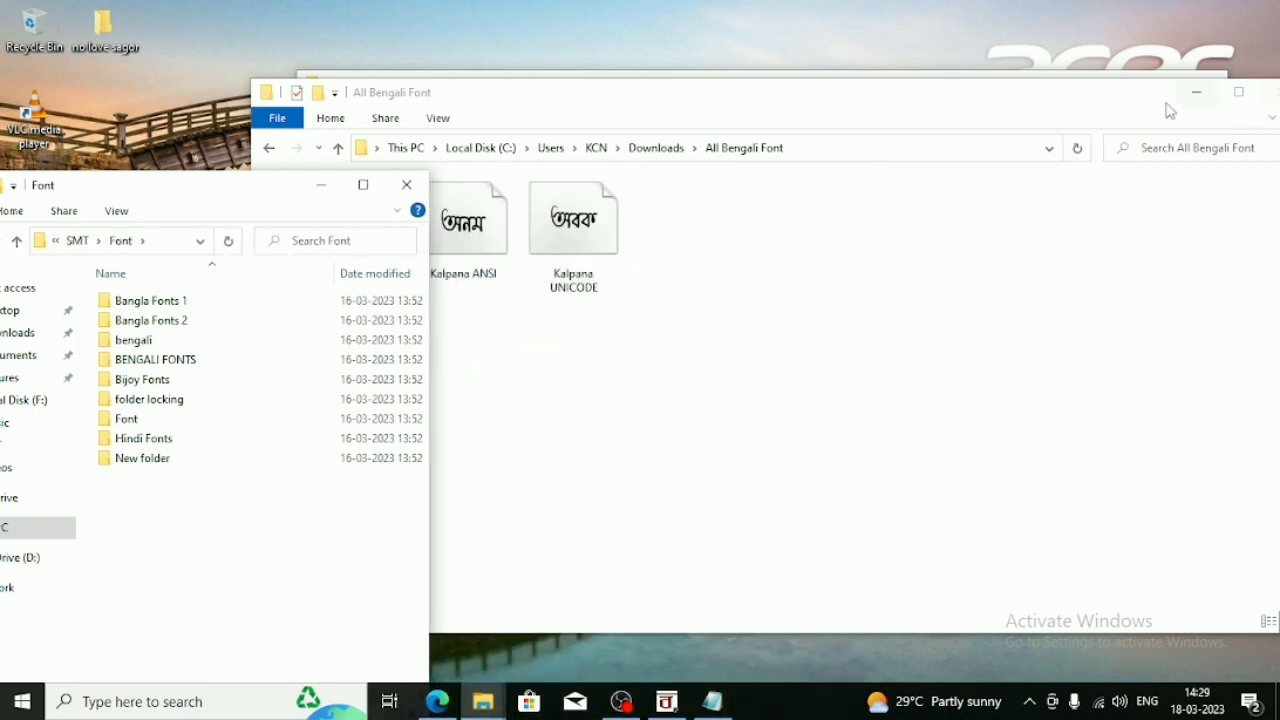
left_click_drag(1170, 110, 997, 129)
left_click(1128, 111)
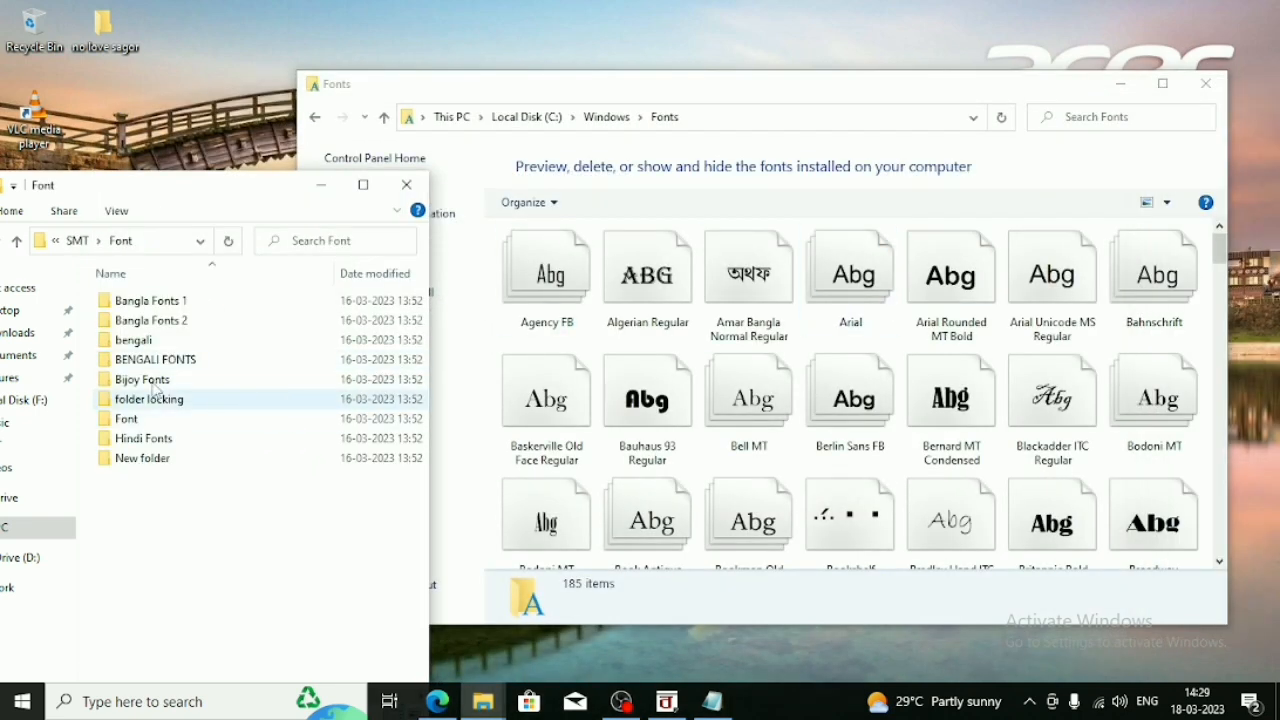
Look into the Bangla Fonts 2 folder, bring its window fully into view and return to the Font folder.
double_click(140, 321)
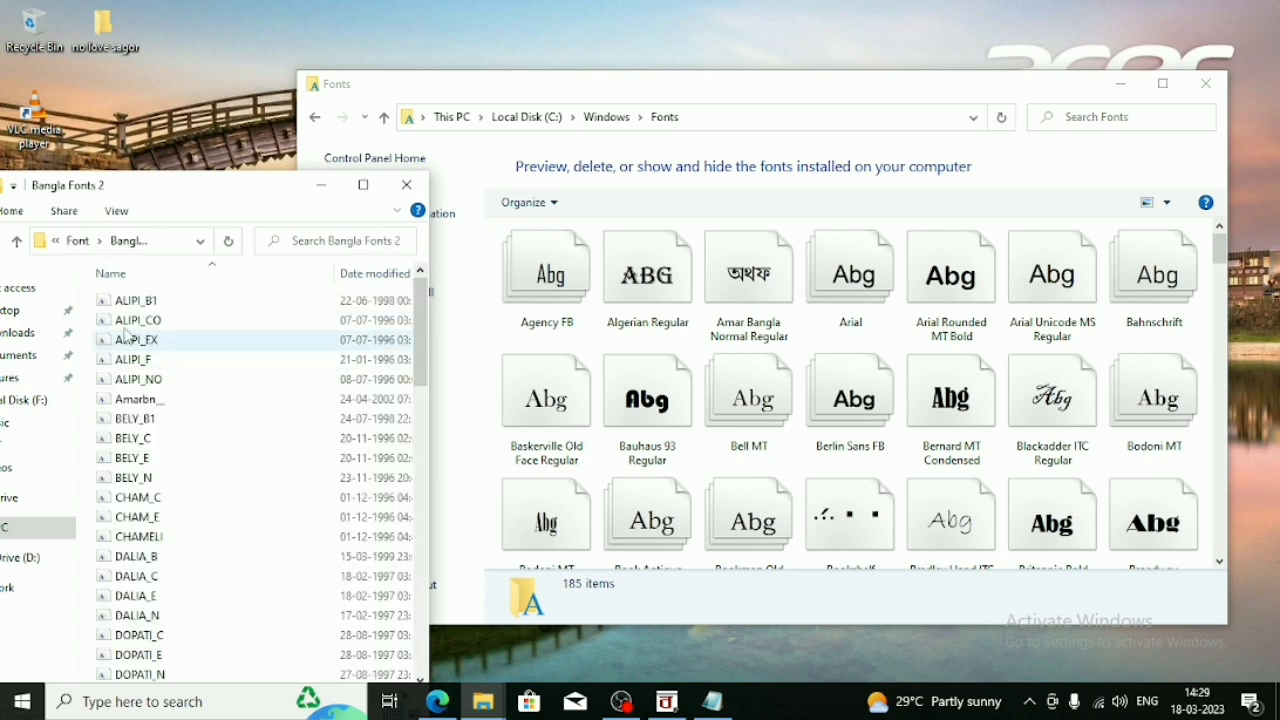
left_click_drag(148, 190, 277, 164)
left_click(76, 214)
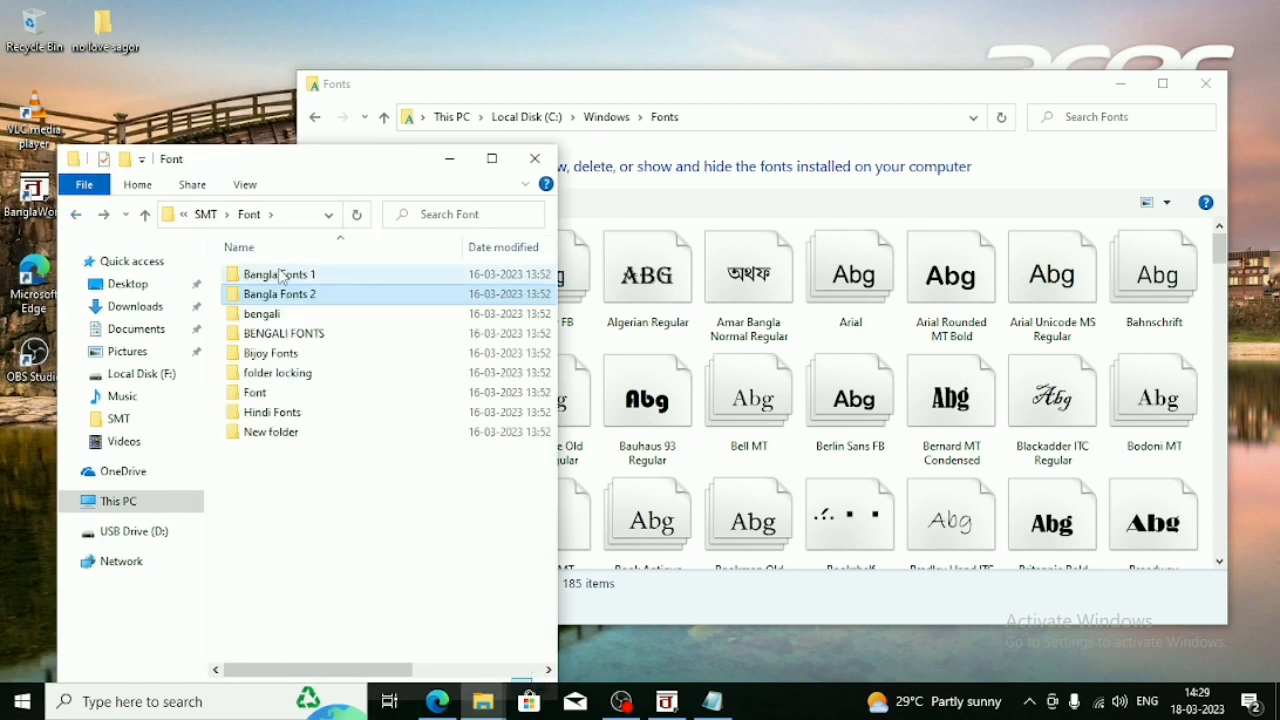
Copy all the fonts from the Bangla Fonts 1 folder and paste them into the Windows Fonts folder.
double_click(280, 277)
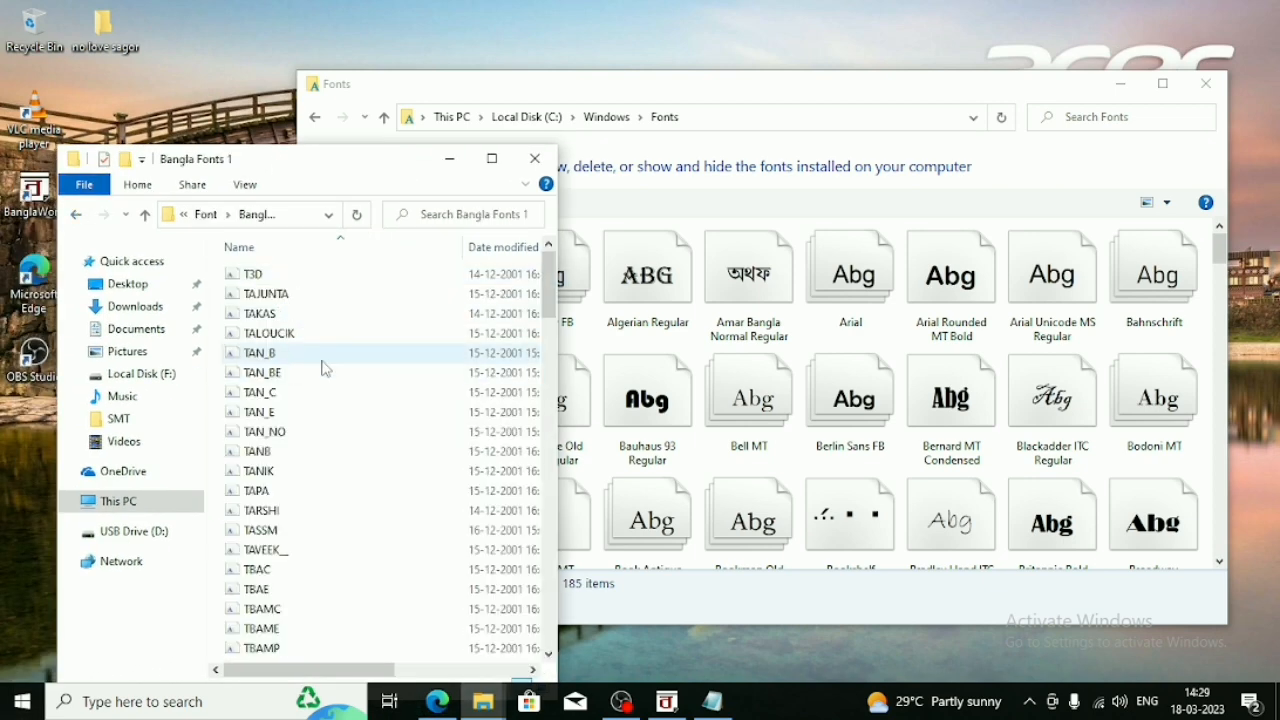
key("ctrl+a")
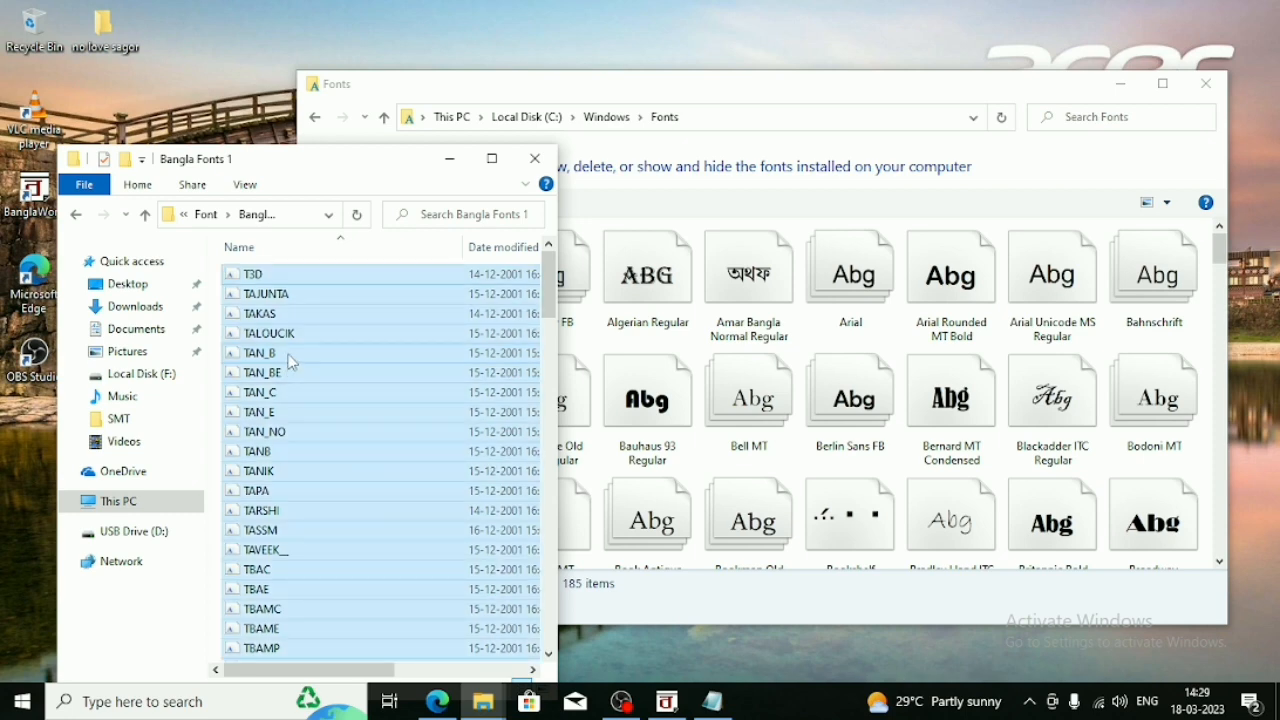
right_click(292, 357)
left_click(335, 243)
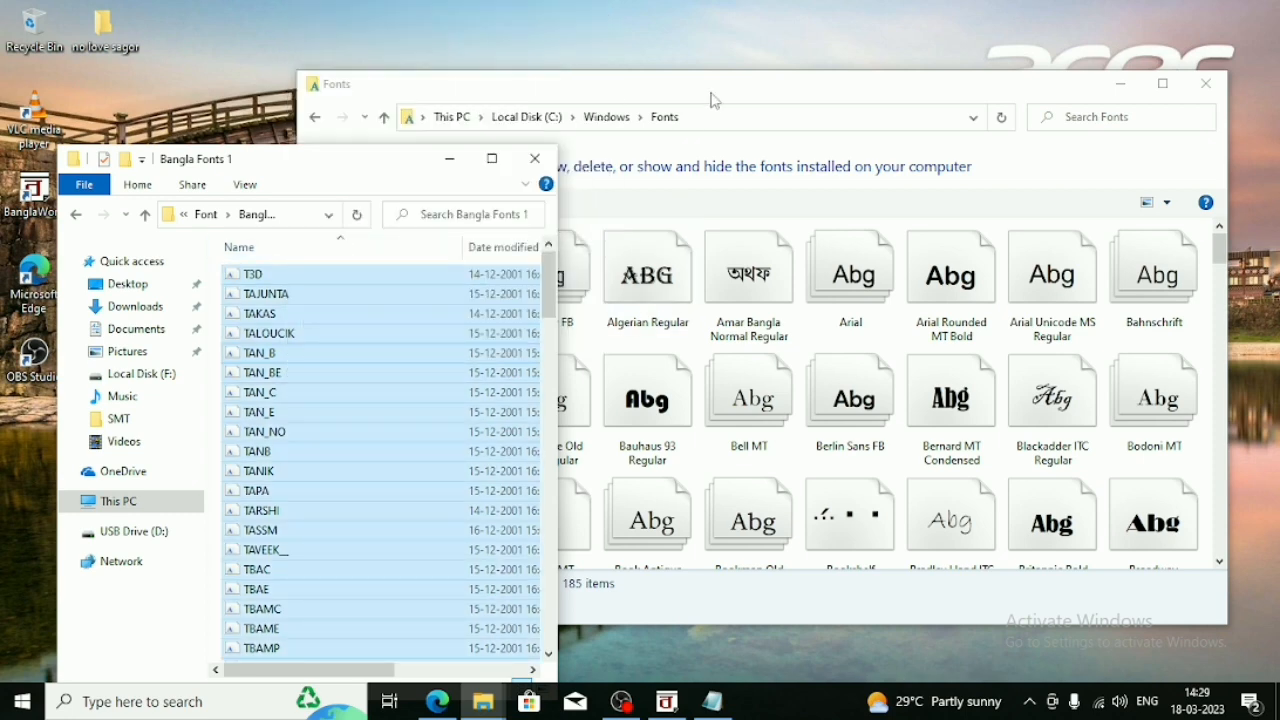
left_click(713, 99)
right_click(716, 84)
right_click(702, 300)
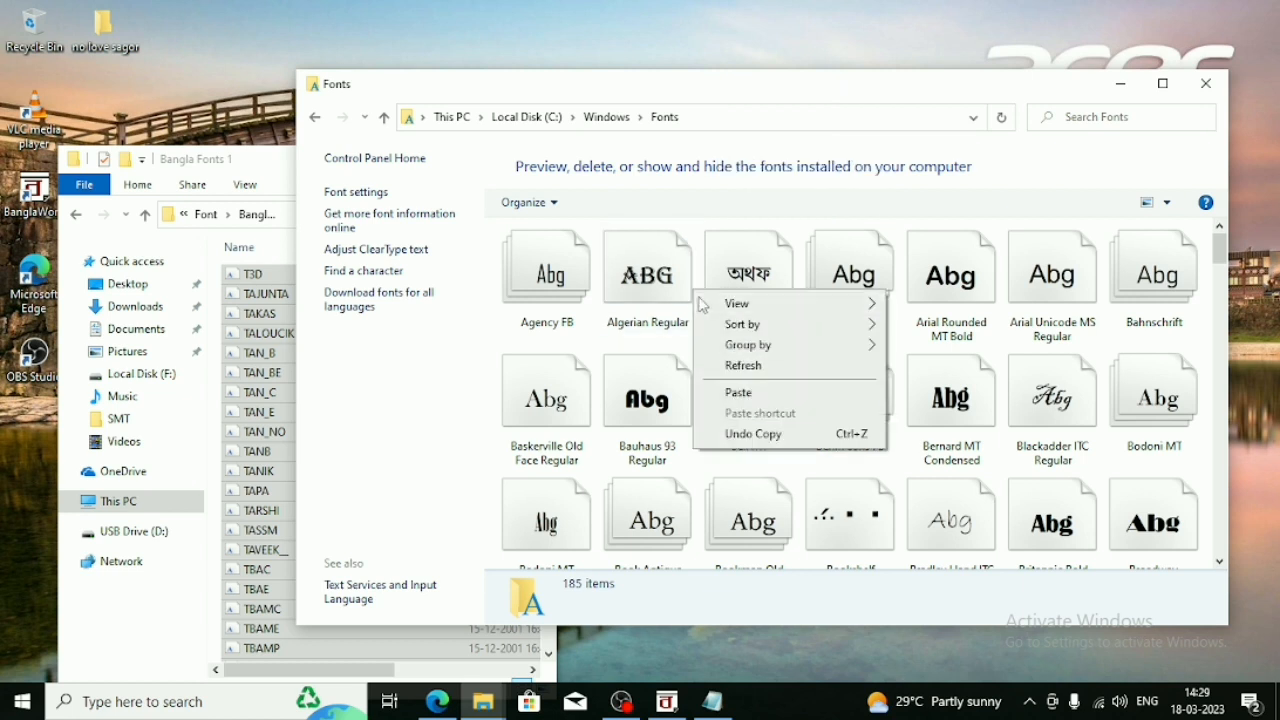
left_click(737, 392)
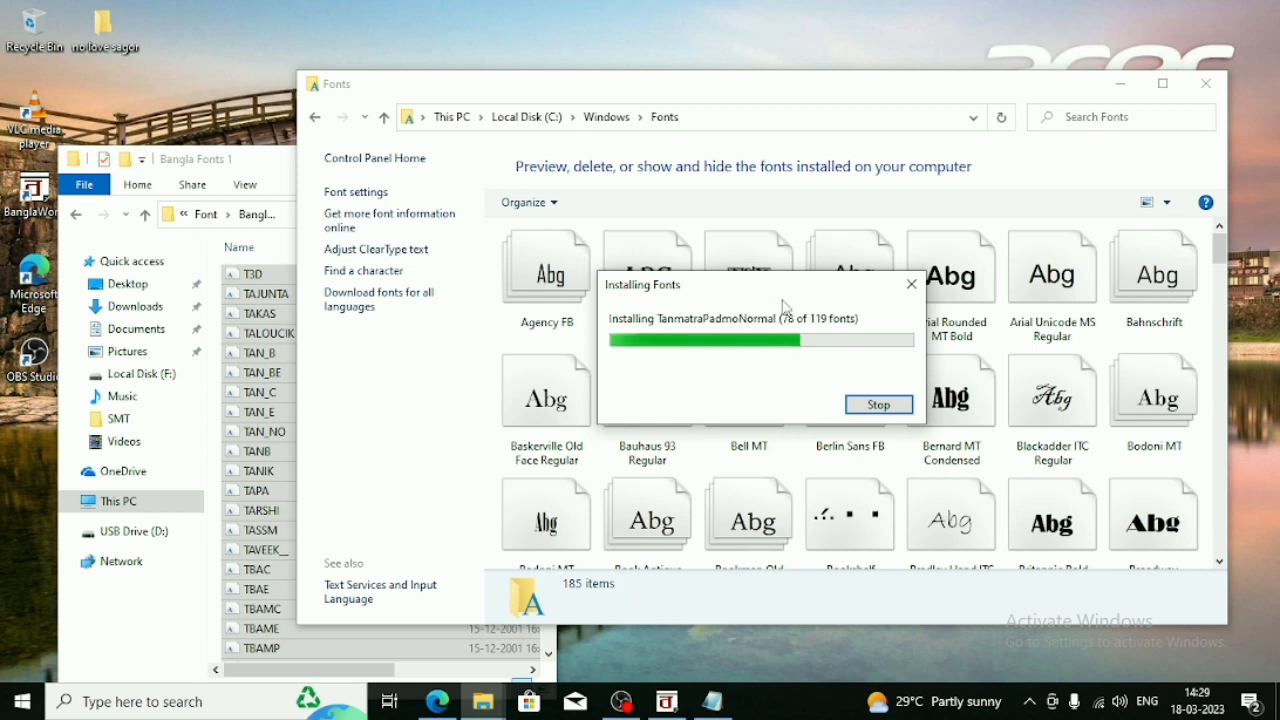
left_click(229, 161)
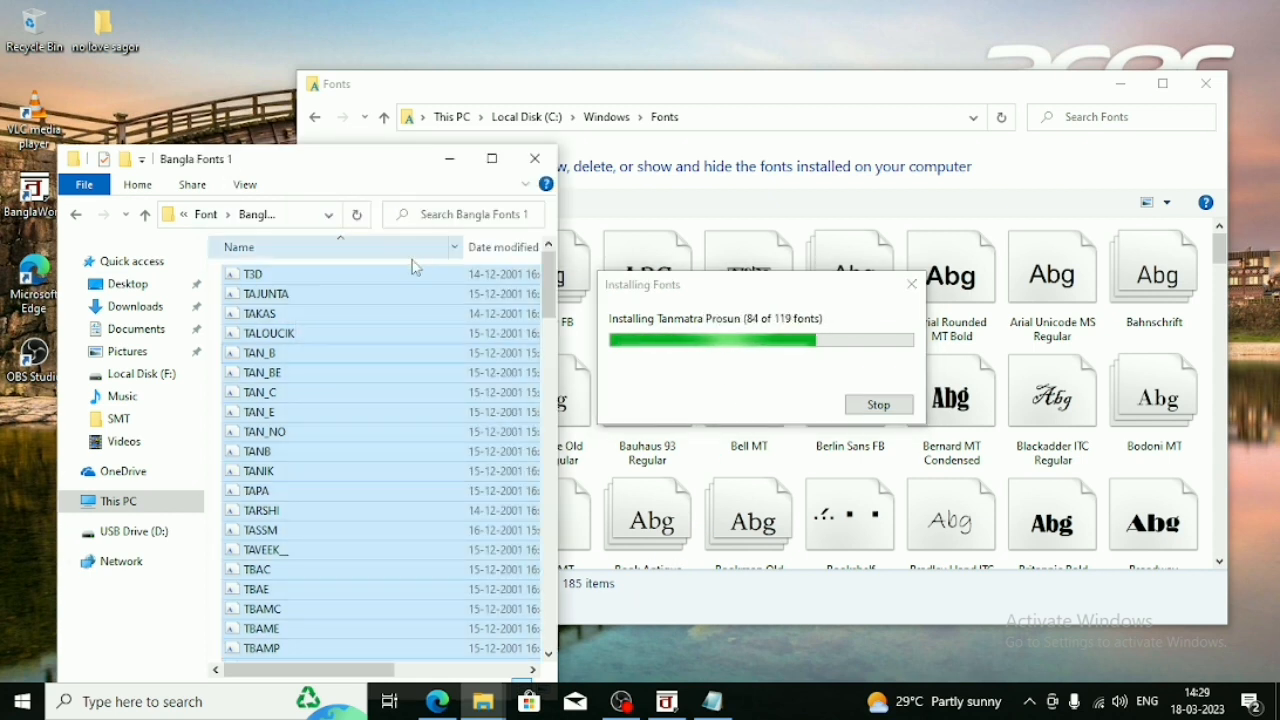
left_click_drag(737, 286, 769, 266)
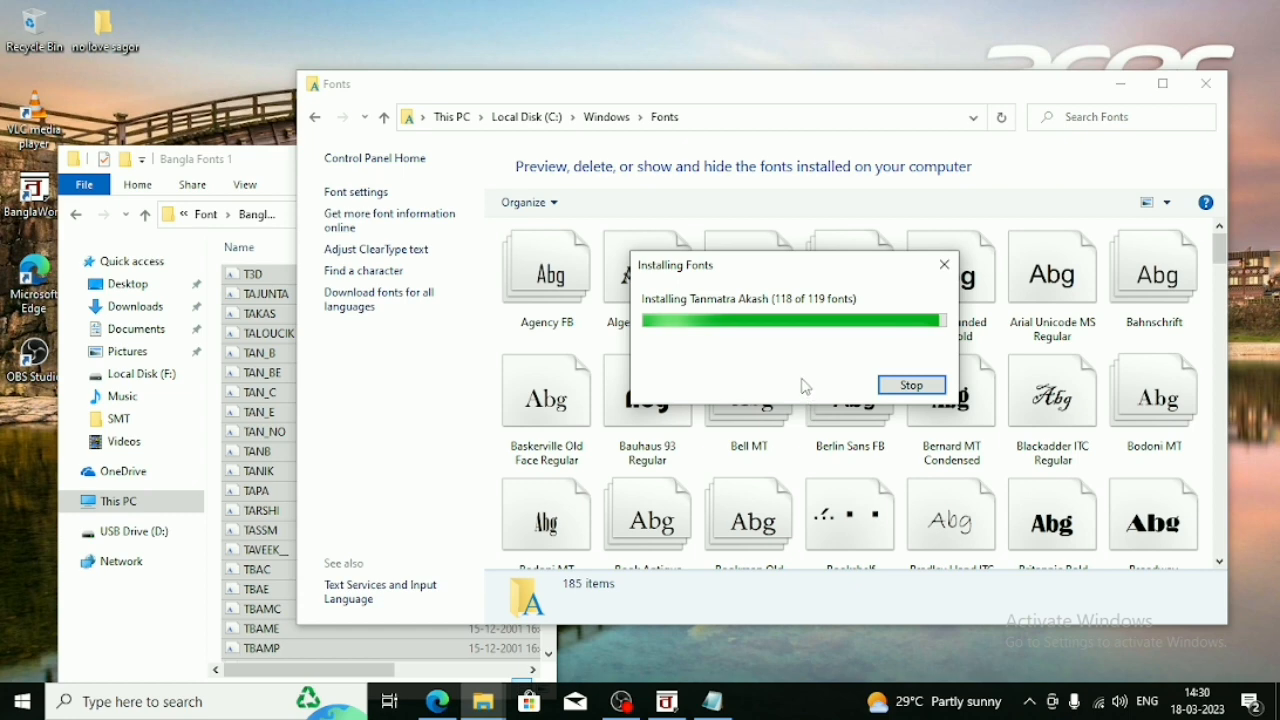
Install all the fonts from the BENGALI FONTS folder into the Windows Fonts folder.
left_click(75, 216)
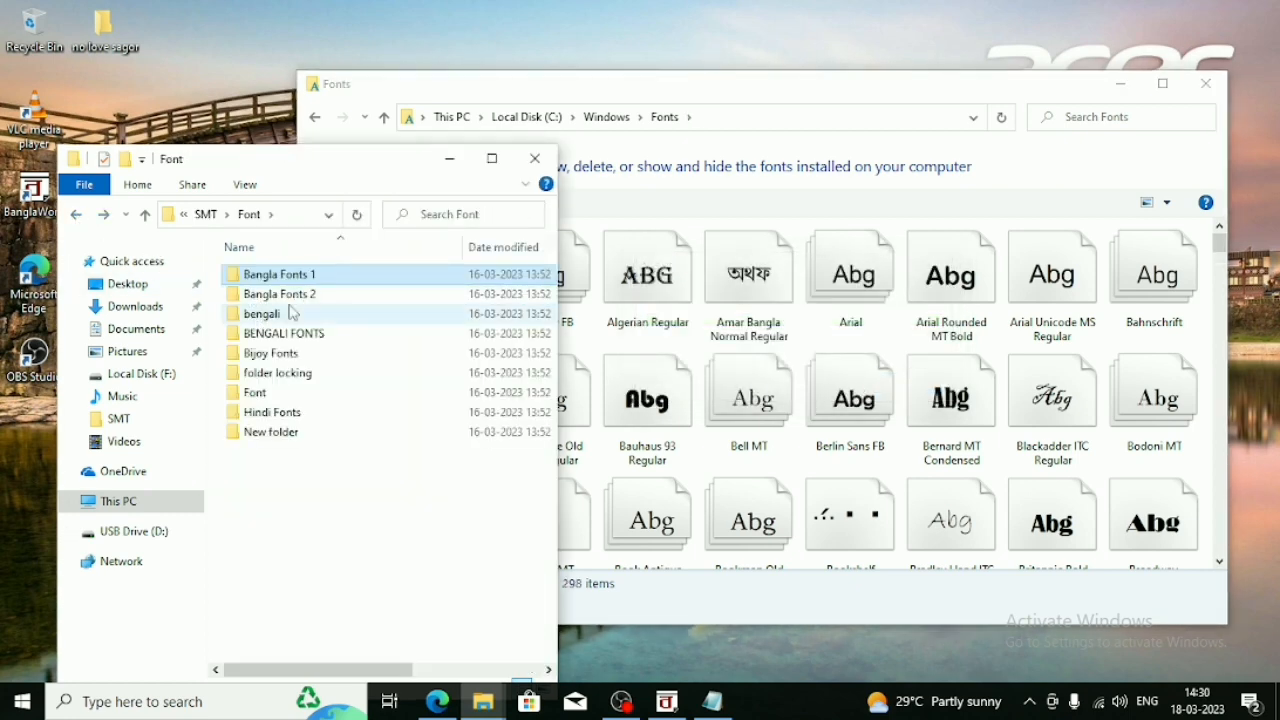
double_click(289, 336)
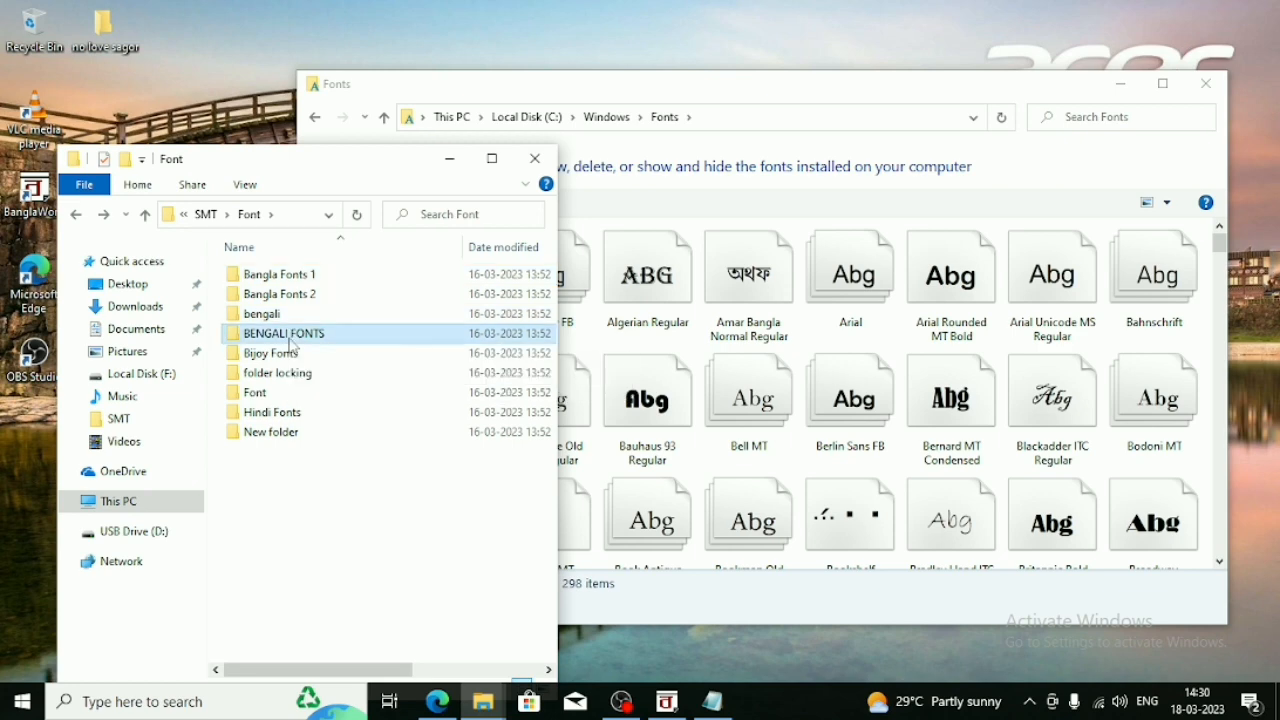
scroll(337, 389, "down", 15)
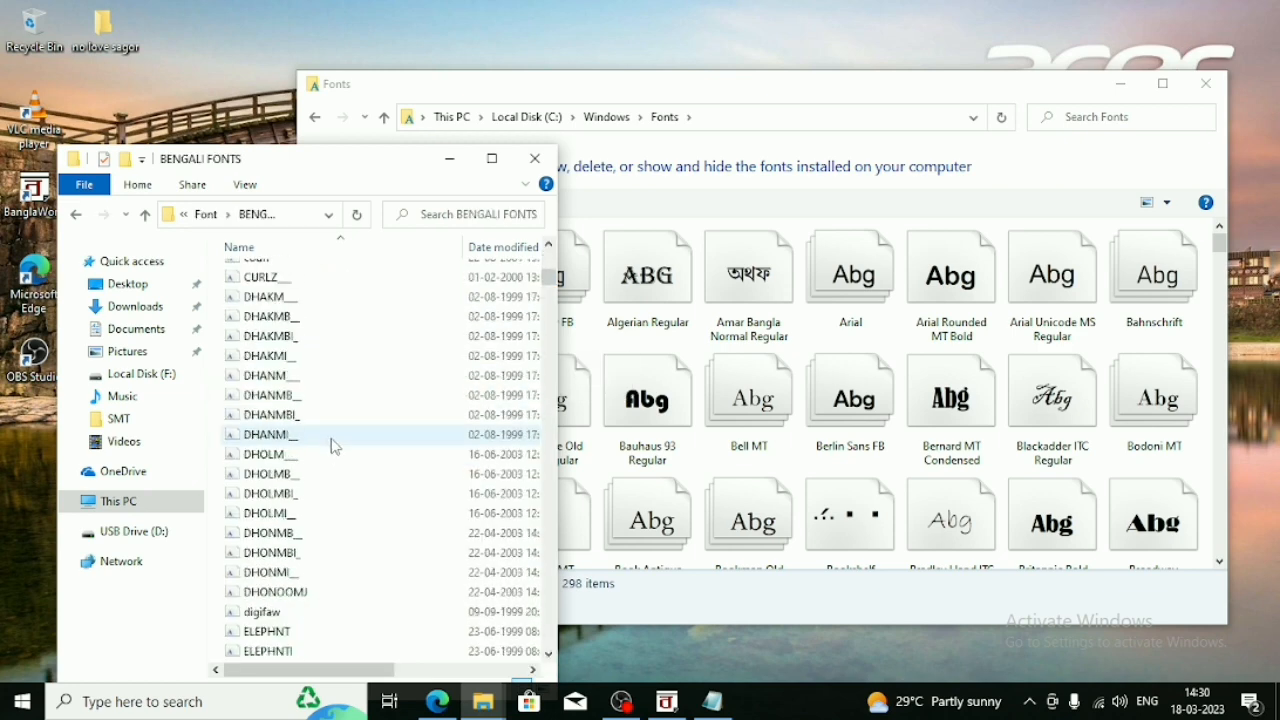
key("ctrl+a")
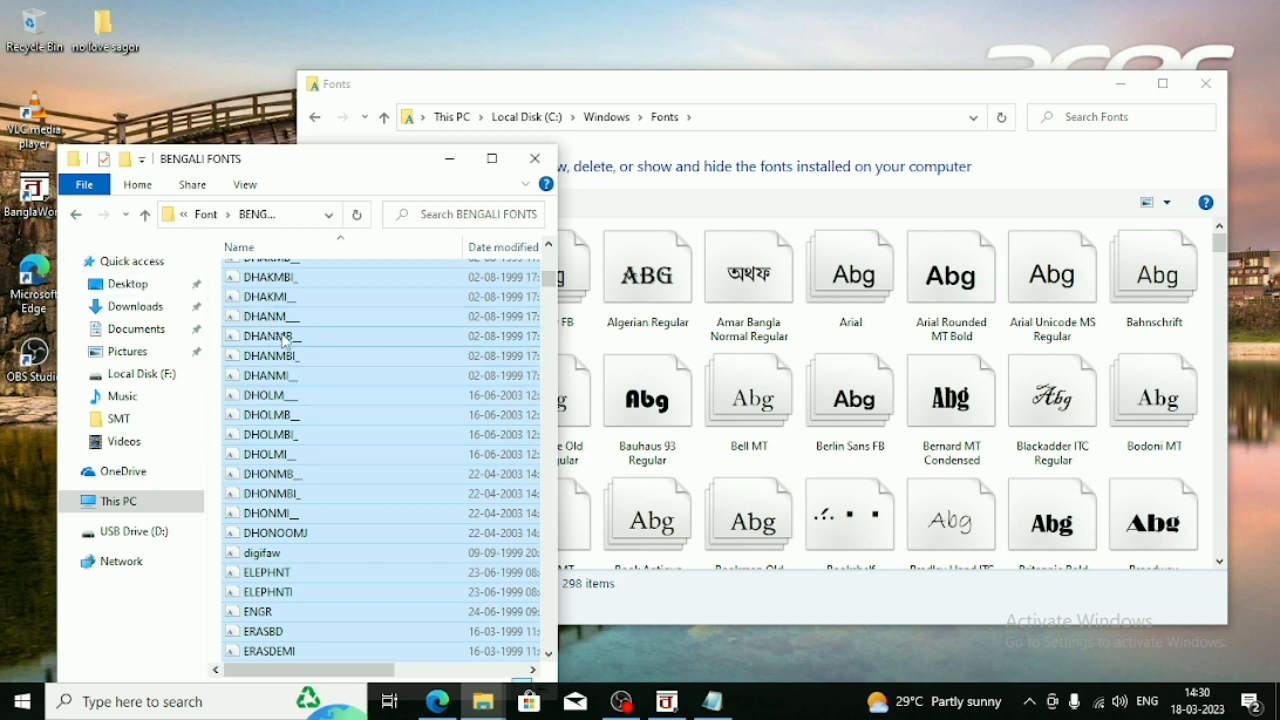
left_click_drag(285, 340, 815, 416)
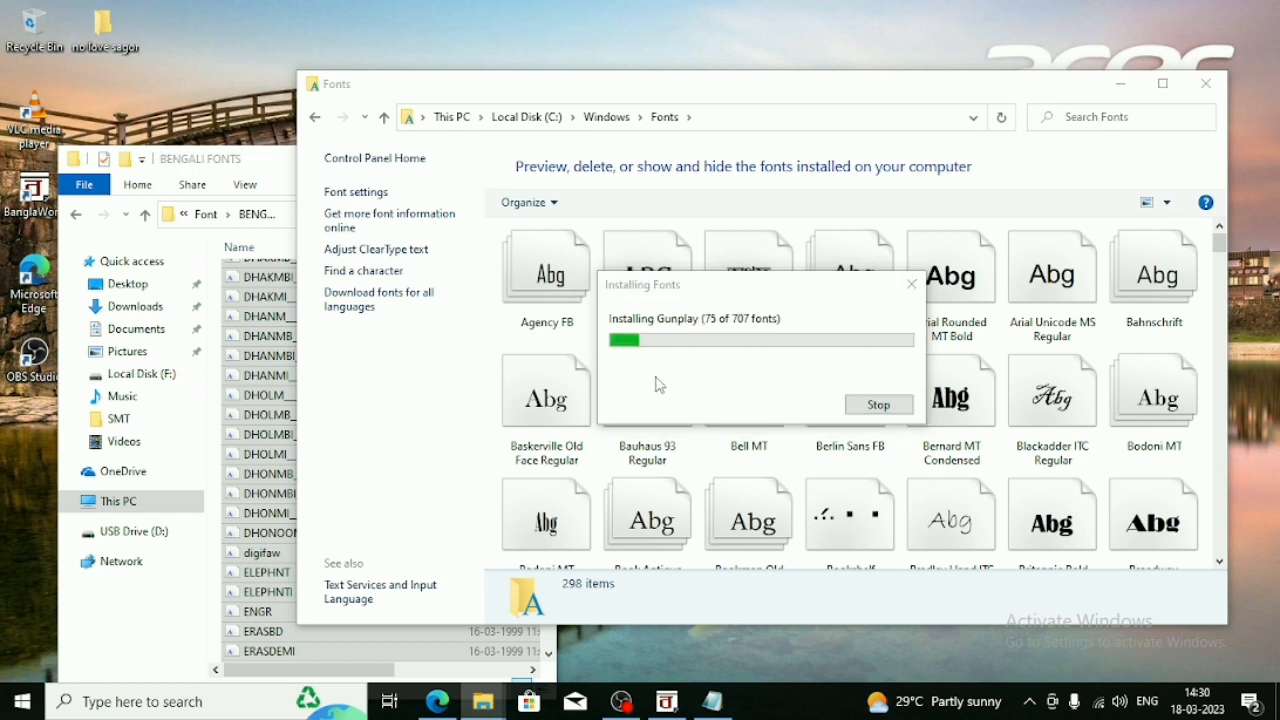
Reposition the Fonts window and the Installing Fonts dialog, stop the installation and return to the SMT Font folder.
left_click_drag(698, 289, 757, 260)
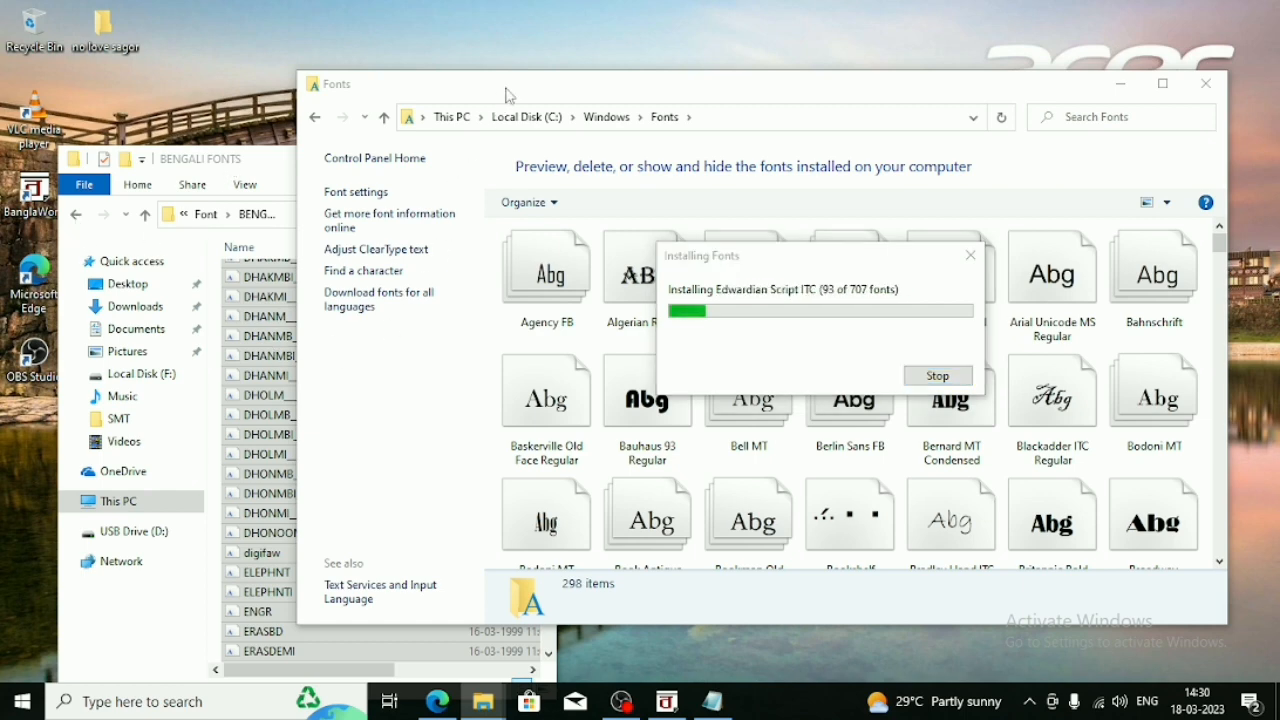
left_click_drag(579, 105, 686, 119)
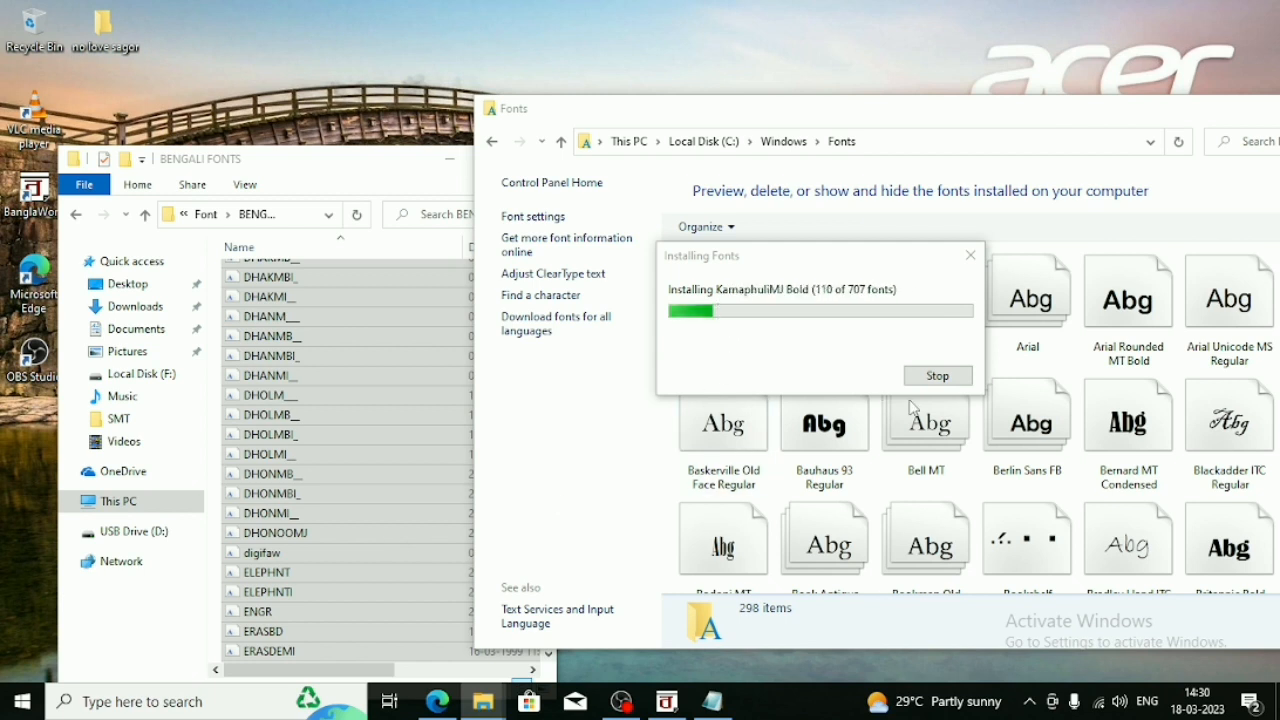
left_click_drag(729, 259, 740, 258)
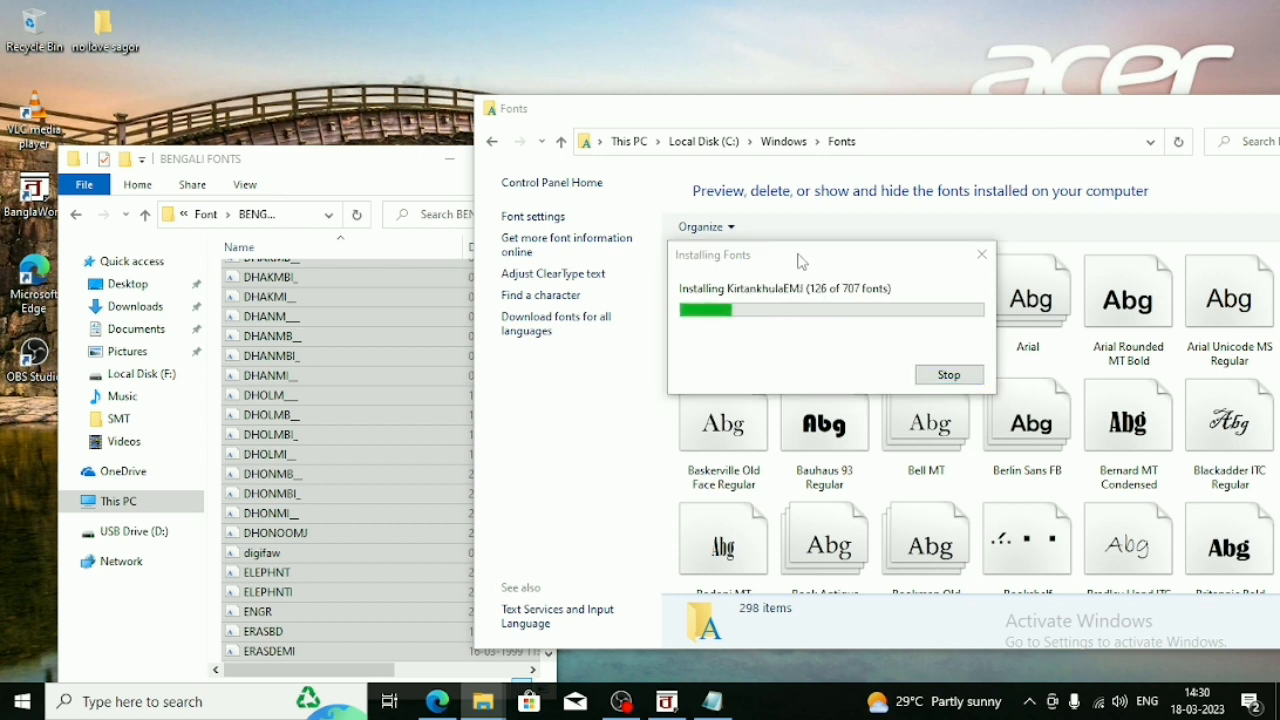
left_click_drag(800, 258, 739, 237)
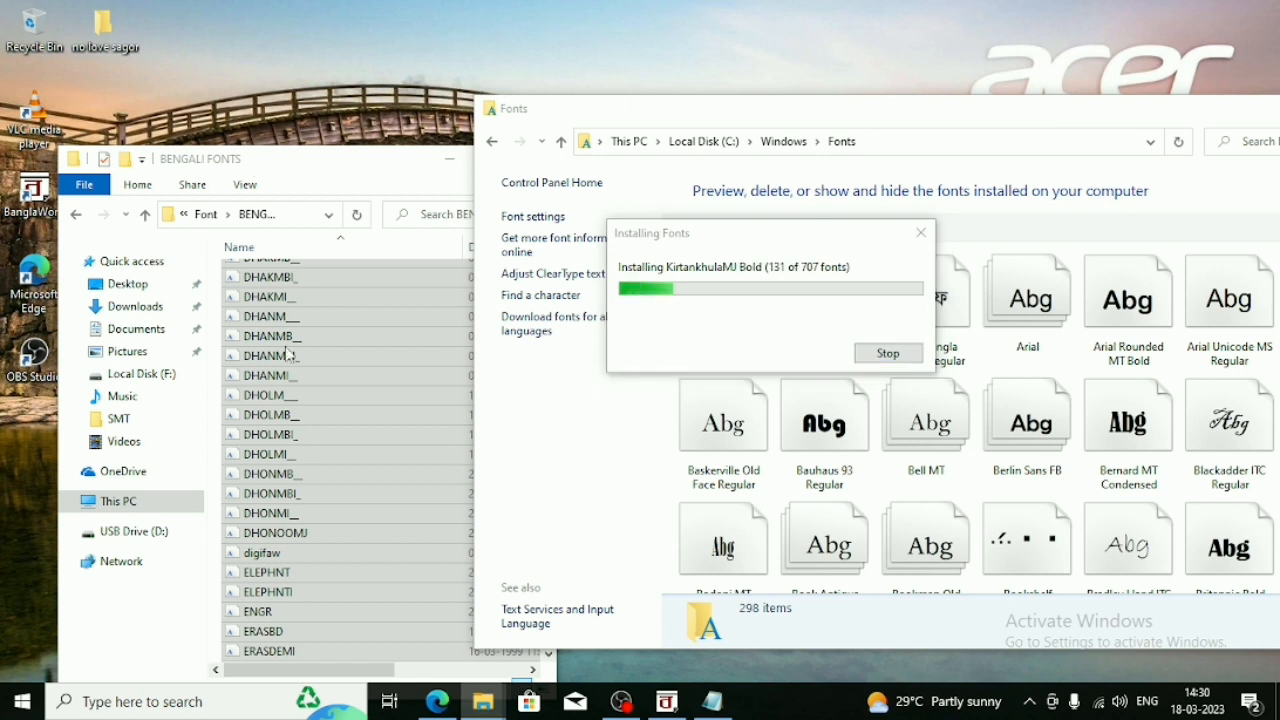
left_click(888, 354)
left_click(312, 503)
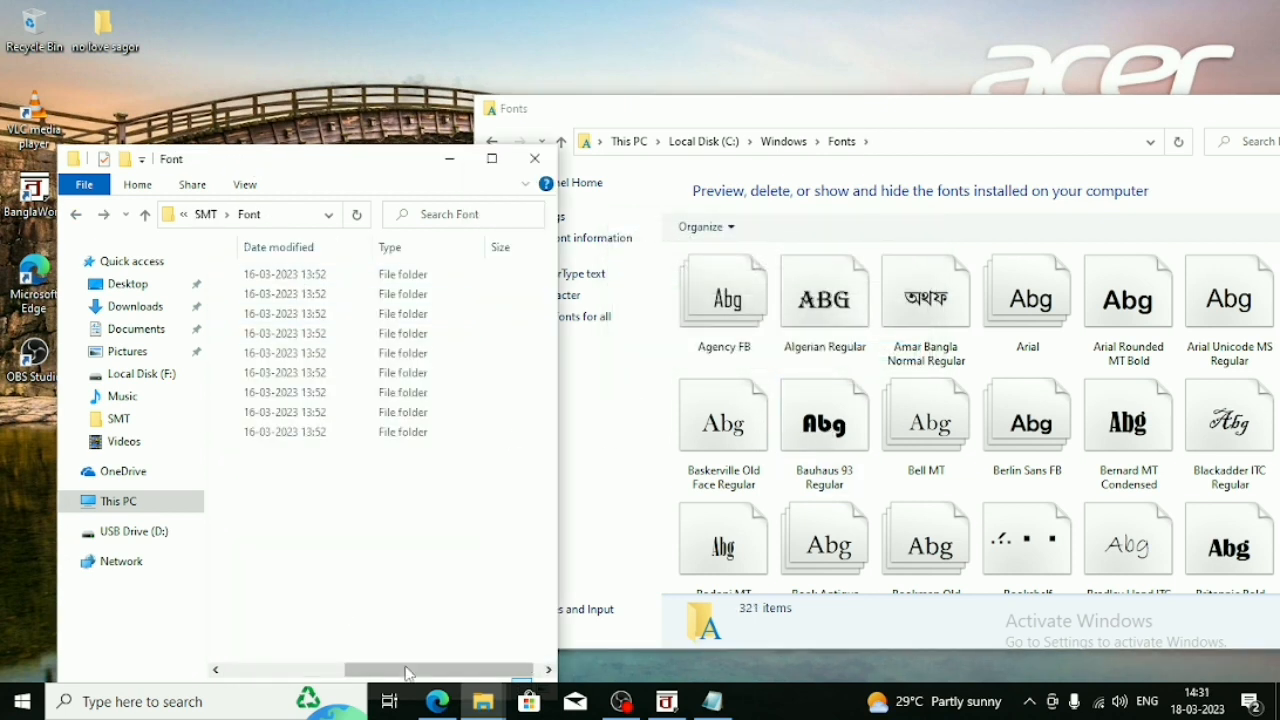
Examine the contents of the Hindi Fonts folder and New folder, returning to the Font folder after each.
left_click_drag(405, 670, 289, 583)
double_click(285, 413)
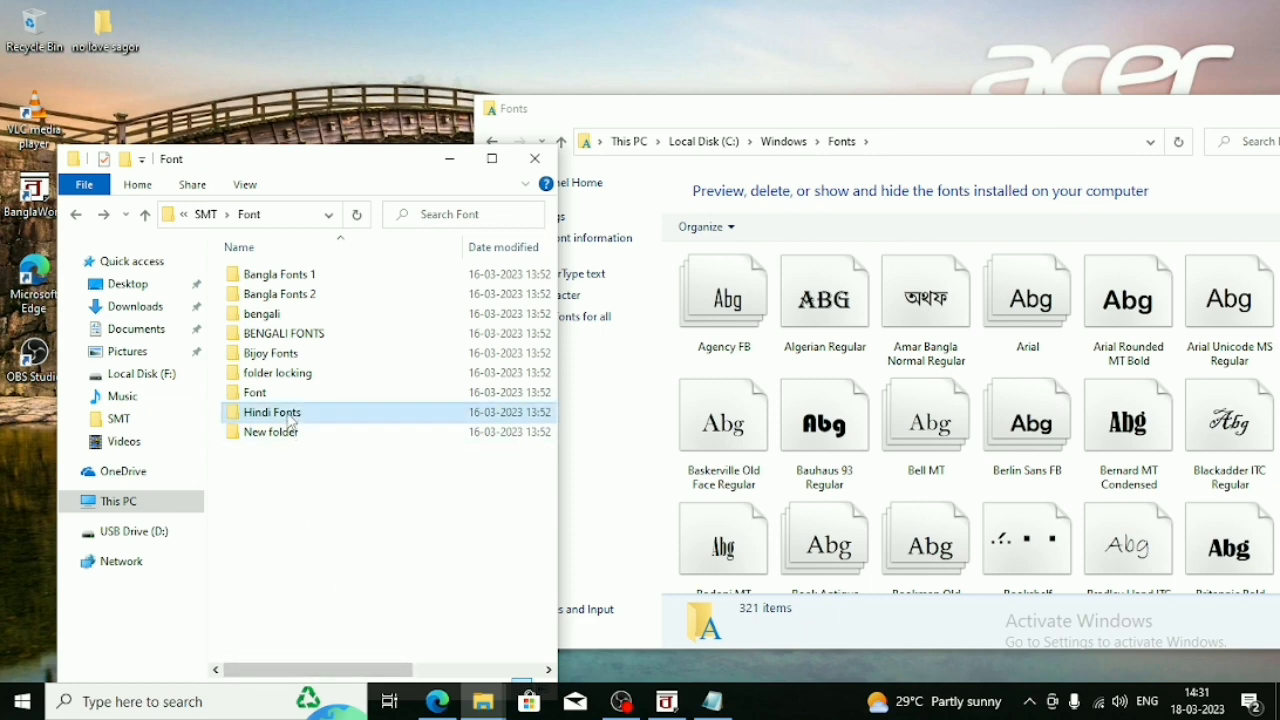
left_click(80, 216)
double_click(280, 438)
scroll(278, 455, "down", 4)
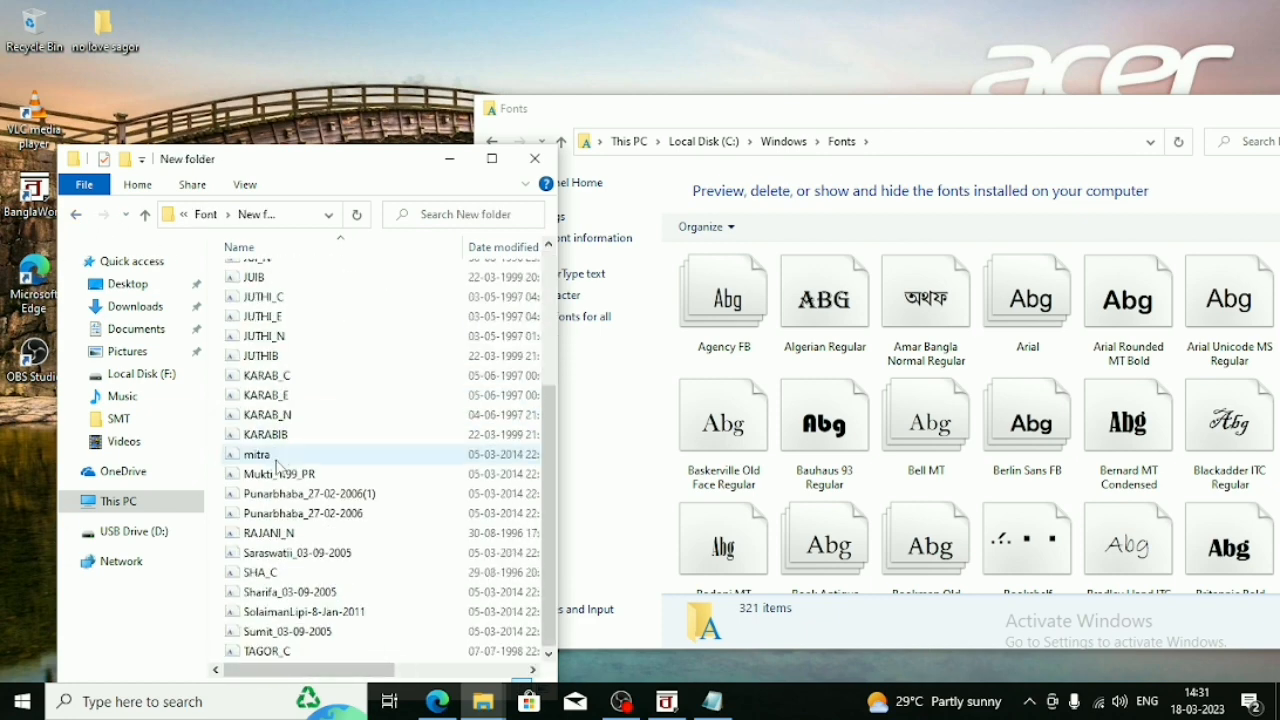
scroll(272, 462, "up", 4)
left_click(80, 215)
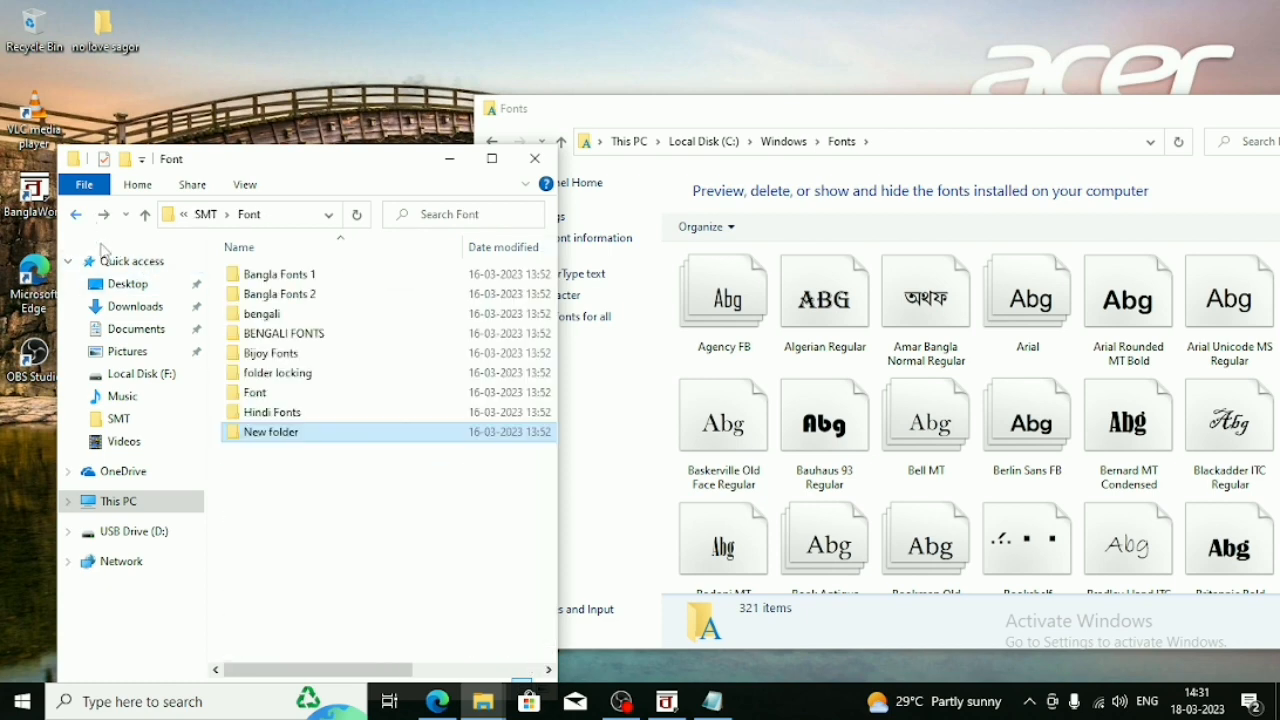
Examine the files in the bengali and Bijoy Fonts folders, and close that folder window.
double_click(280, 317)
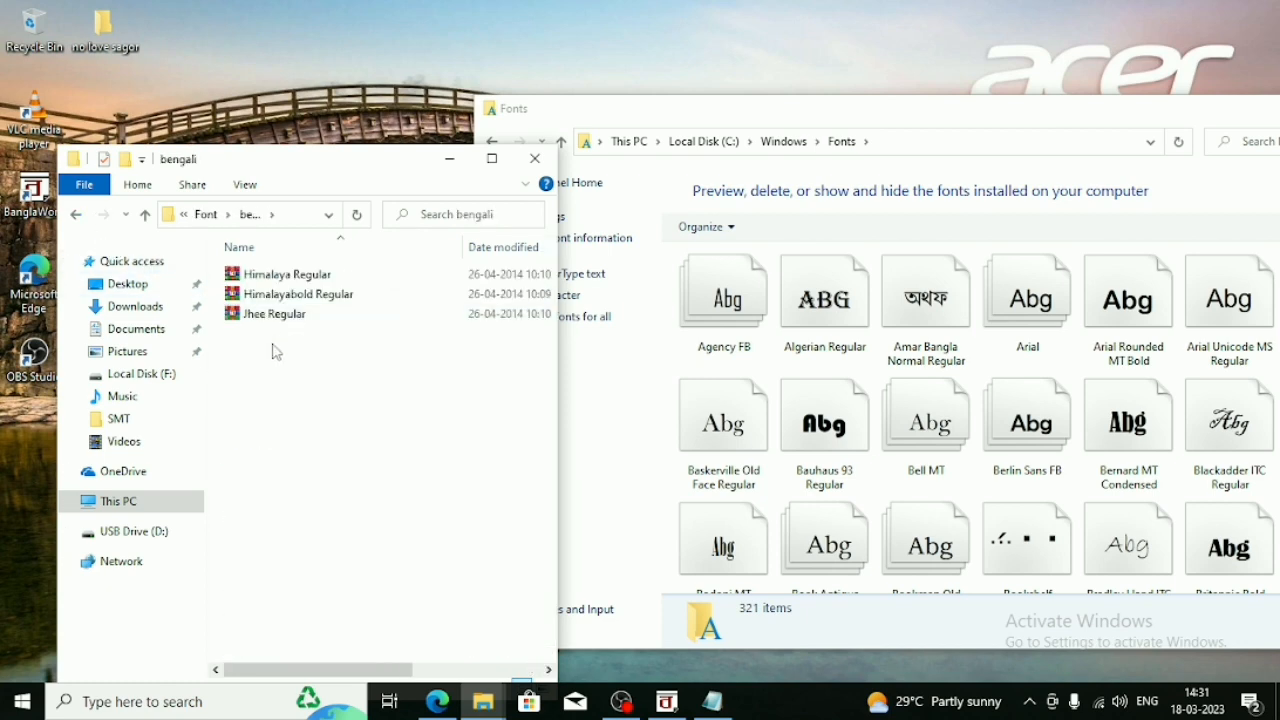
left_click(80, 215)
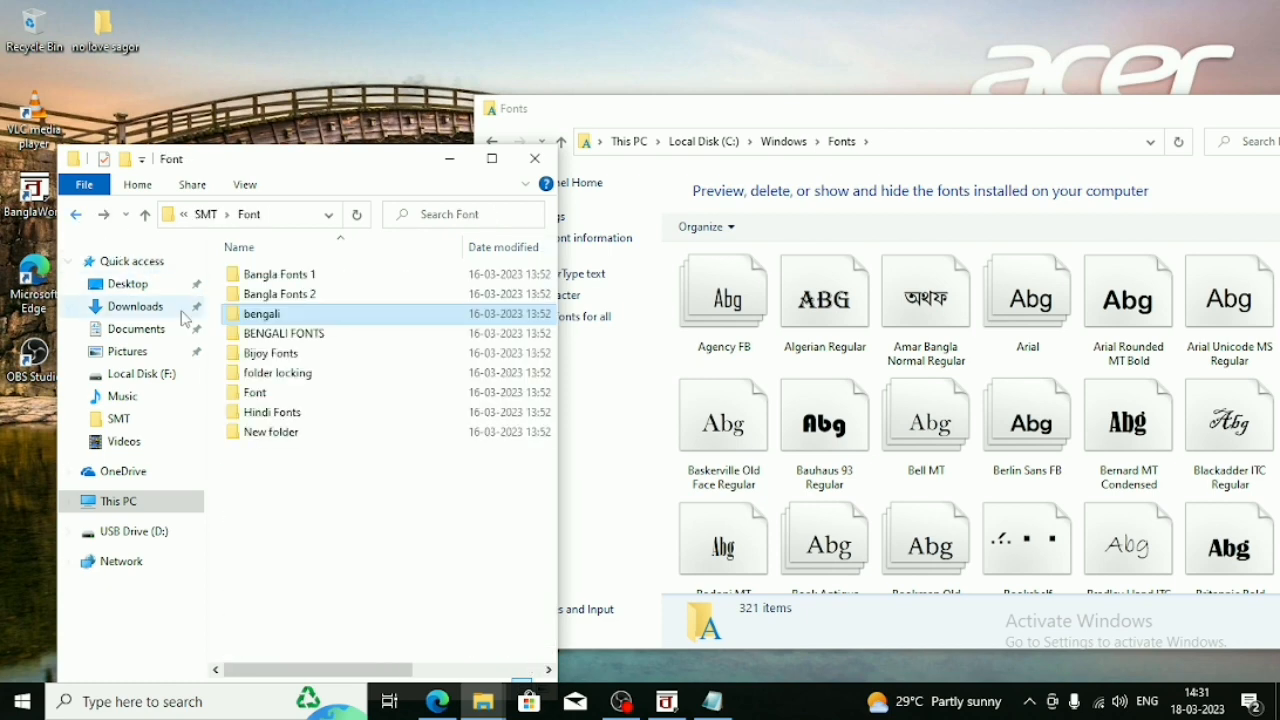
double_click(265, 352)
scroll(265, 373, "down", 15)
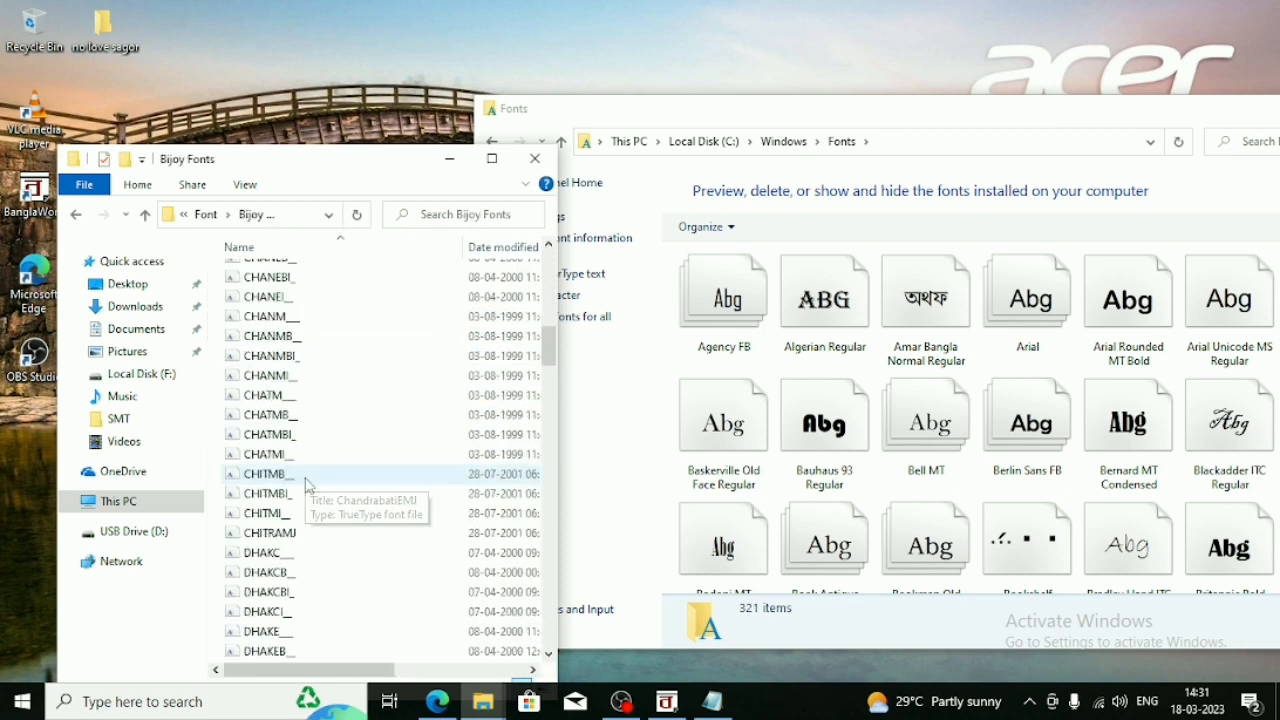
scroll(308, 485, "down", 15)
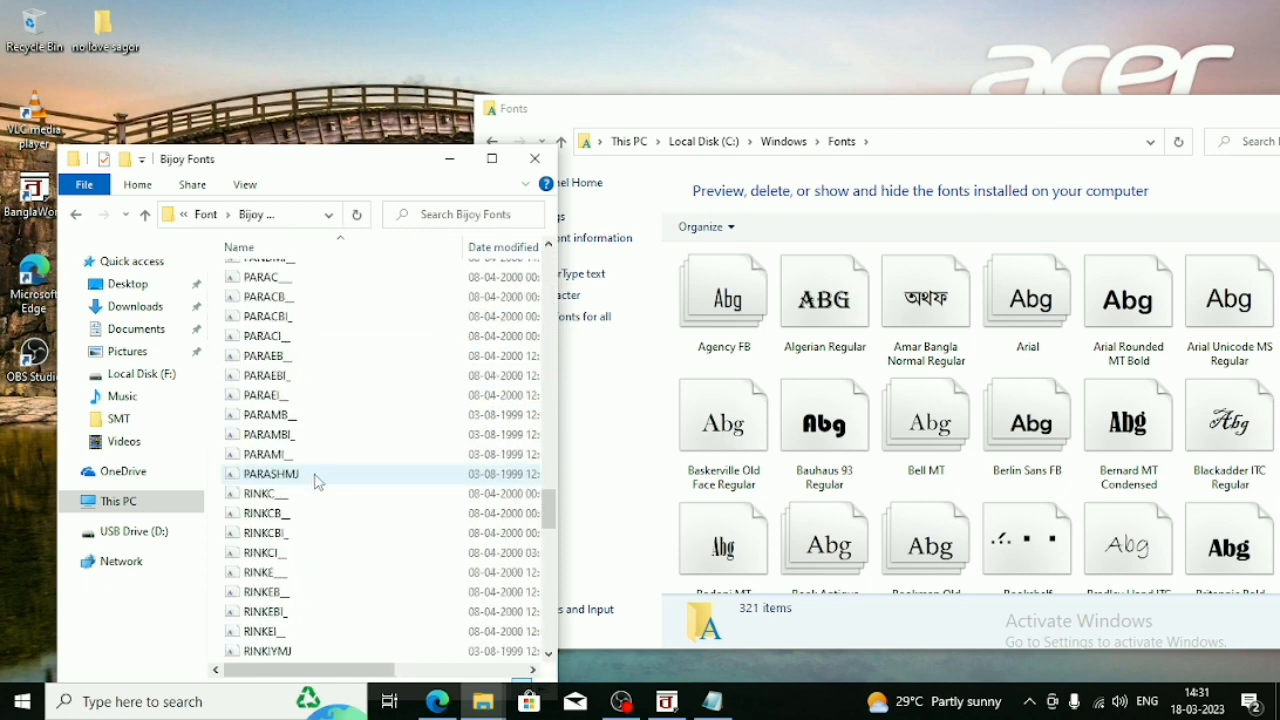
scroll(320, 477, "down", 10)
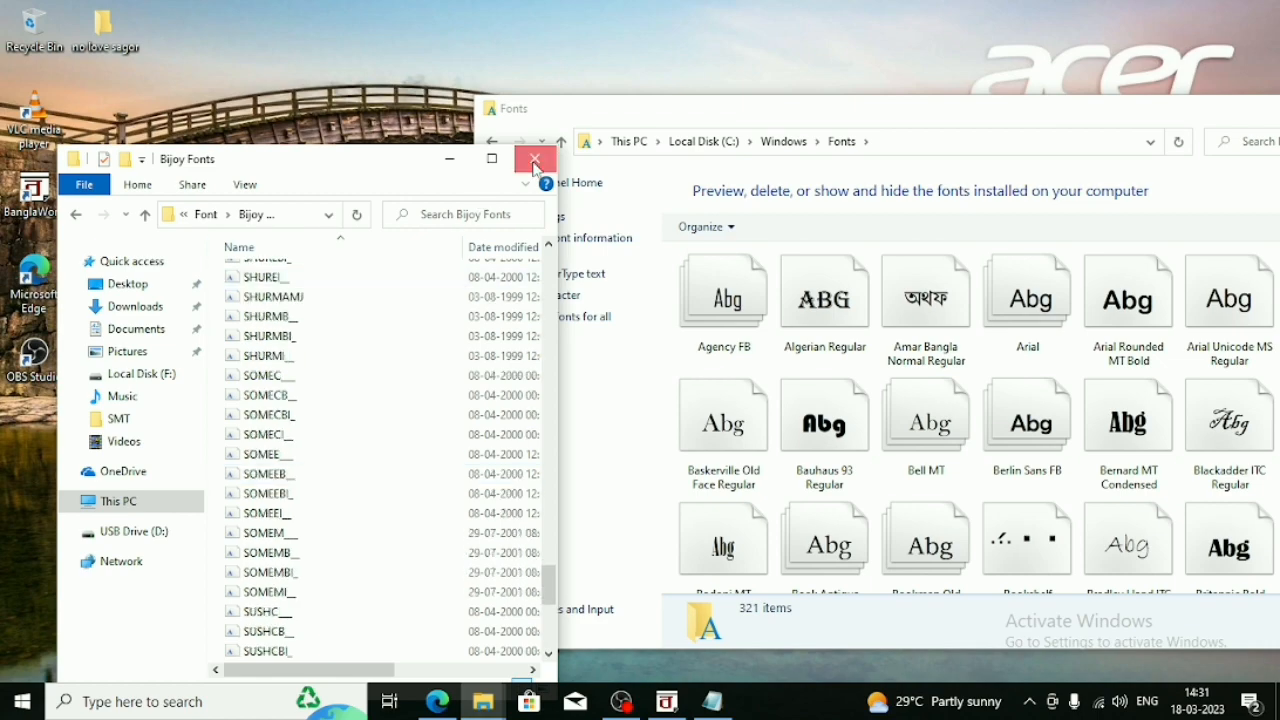
left_click(535, 158)
Move the Windows Fonts window fully into view, look through the installed fonts and close the window.
left_click_drag(744, 120, 377, 83)
left_click(686, 490)
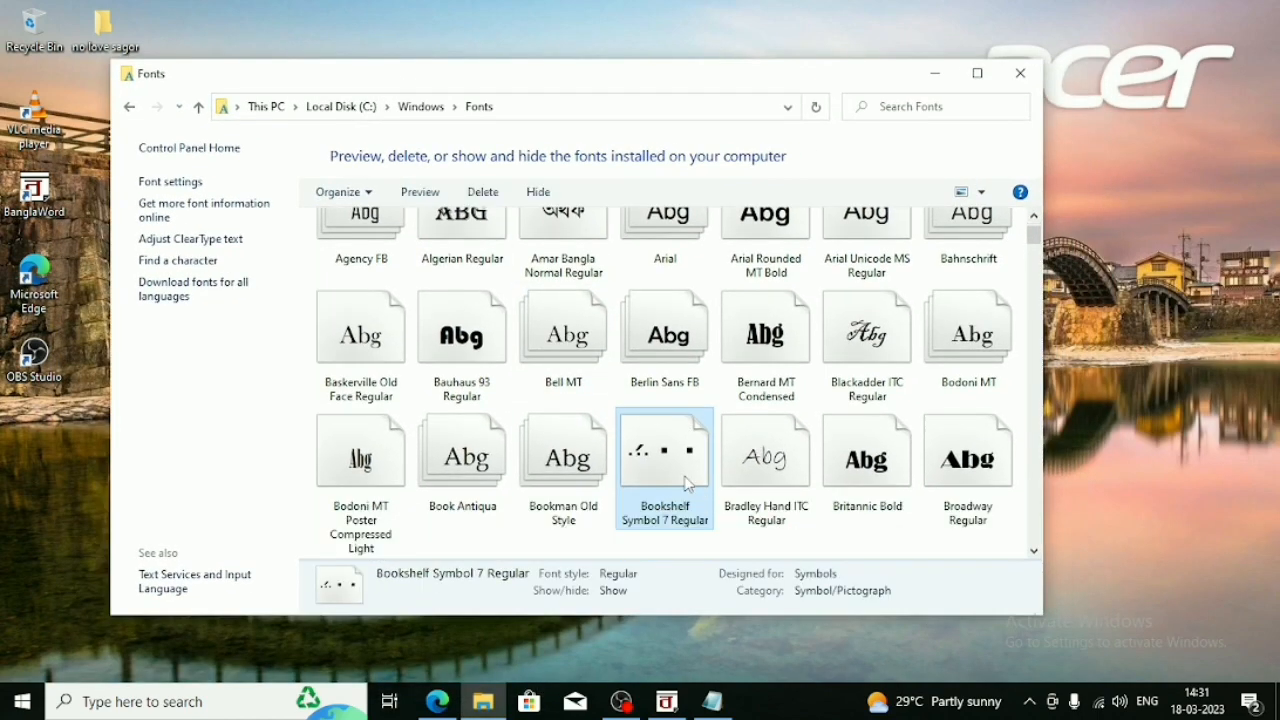
scroll(686, 487, "down", 2)
scroll(686, 487, "down", 10)
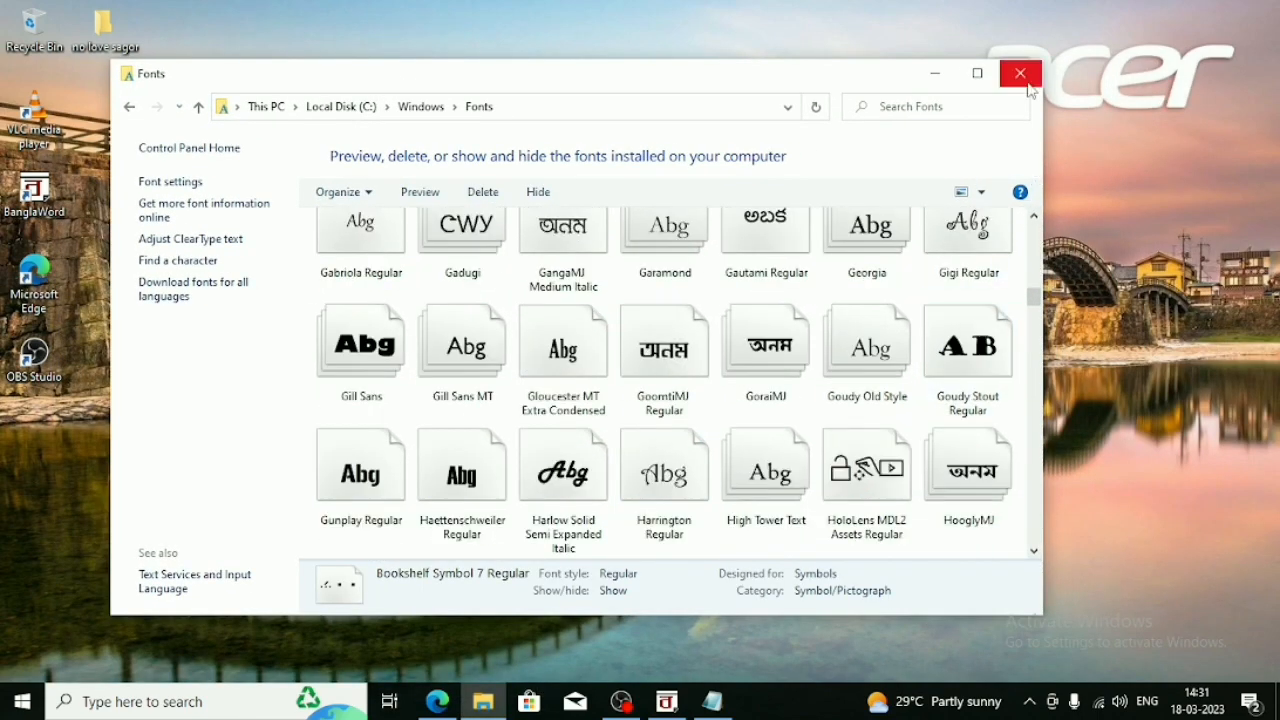
left_click(1020, 73)
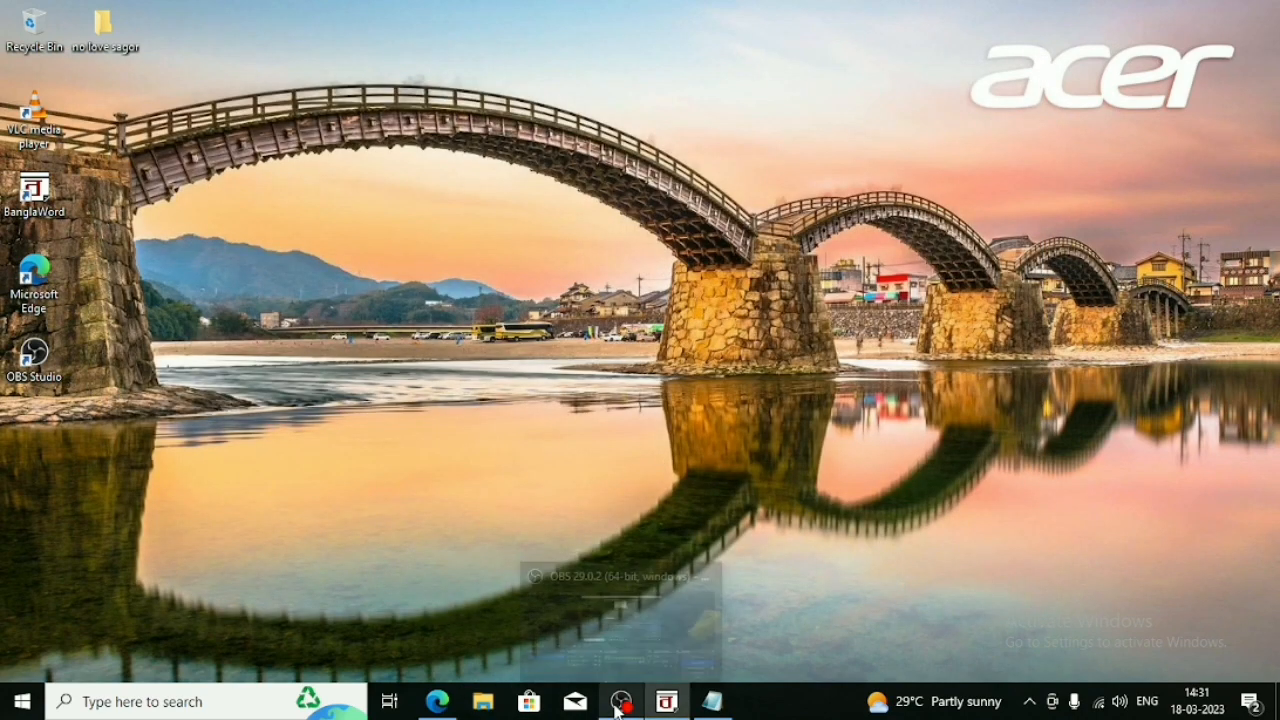
left_click(621, 701)
left_click(1176, 12)
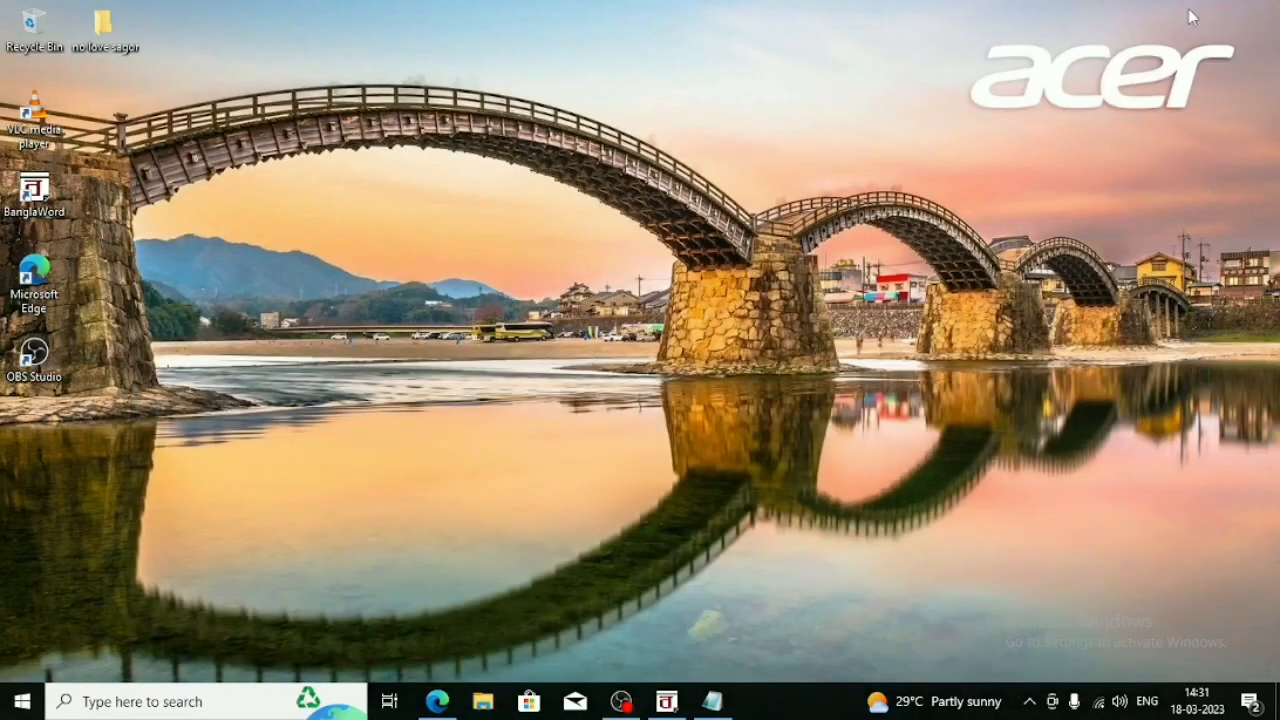
left_click(621, 701)
left_click(1170, 10)
Find and launch Adobe Photoshop 7.0, dismissing the scratch volume notice.
left_click(138, 697)
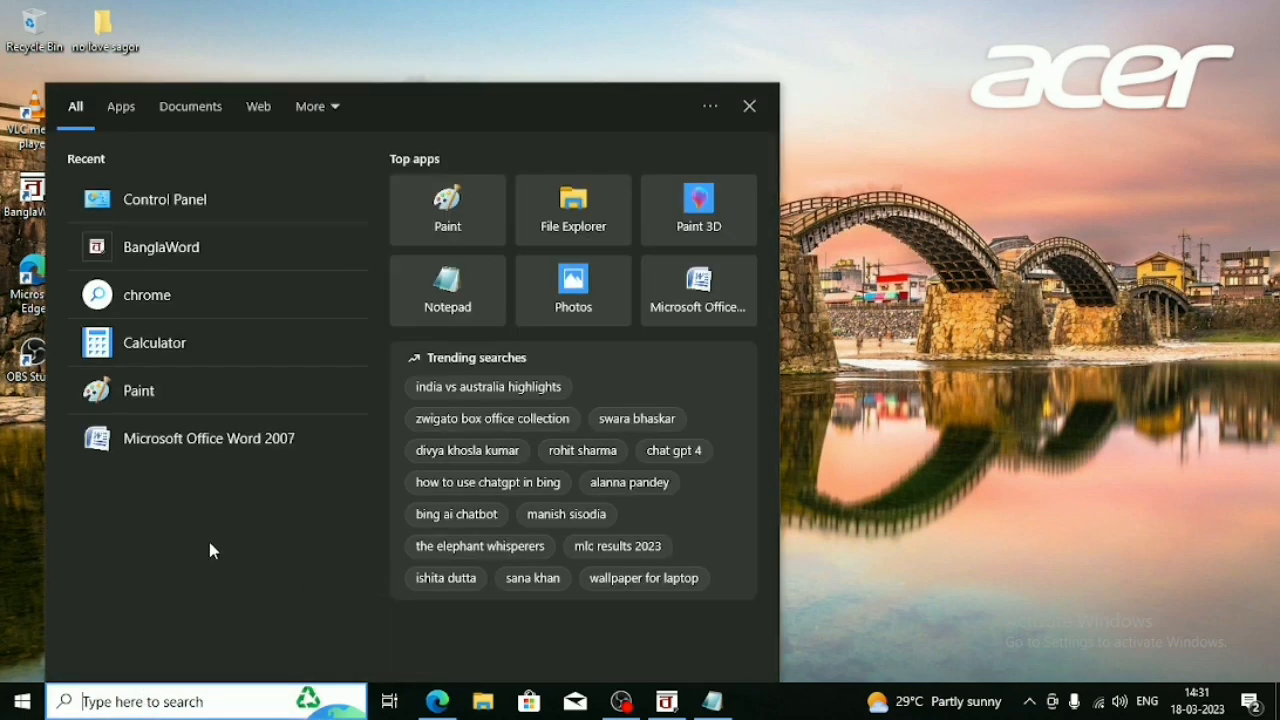
type("pho")
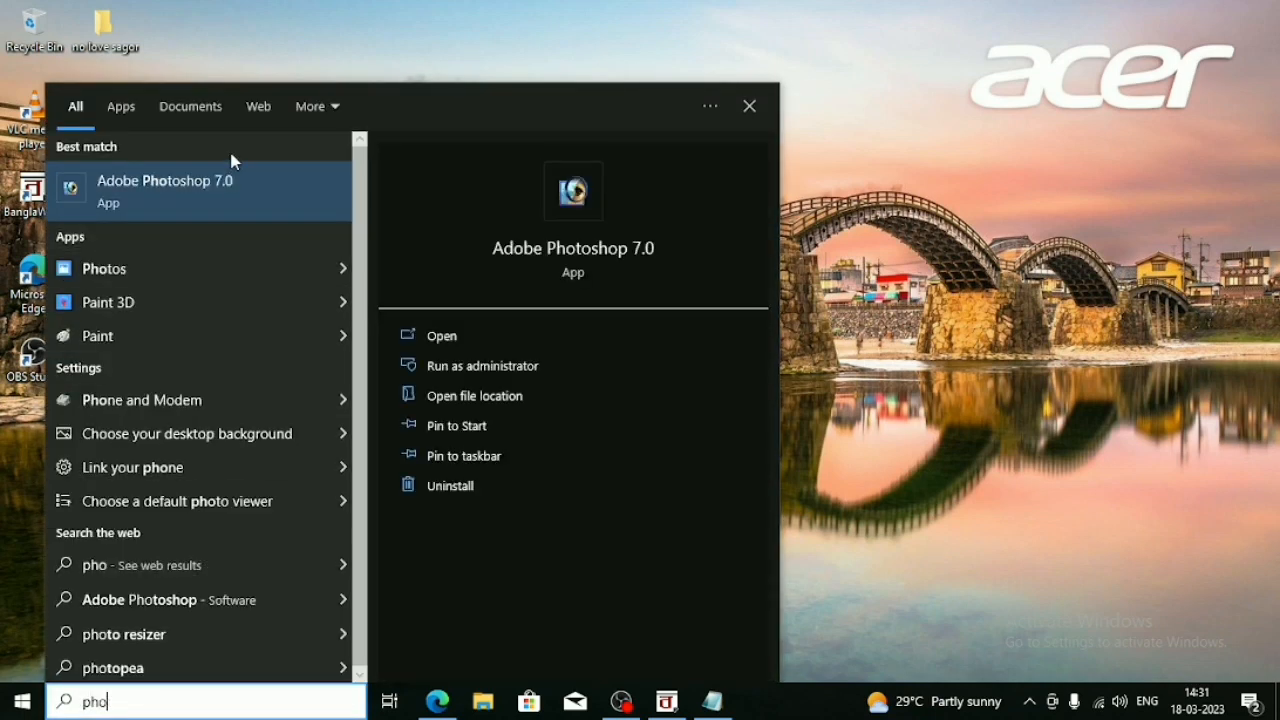
left_click(300, 210)
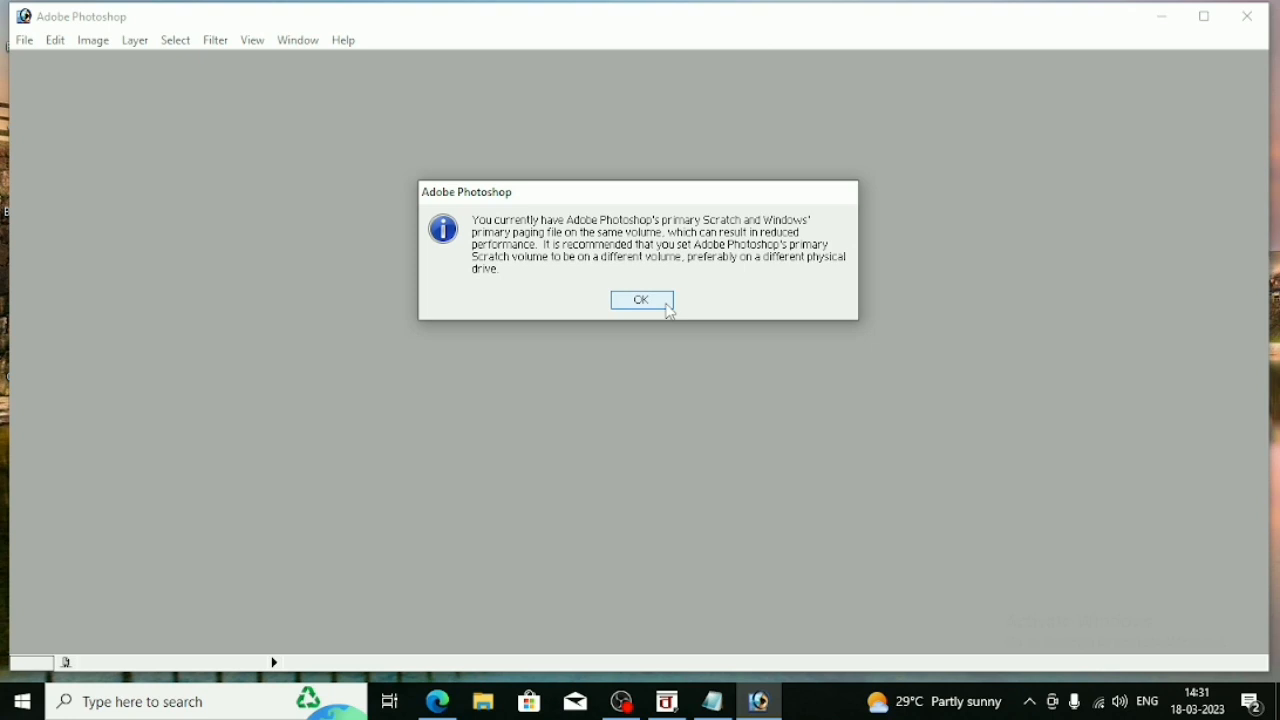
left_click(668, 306)
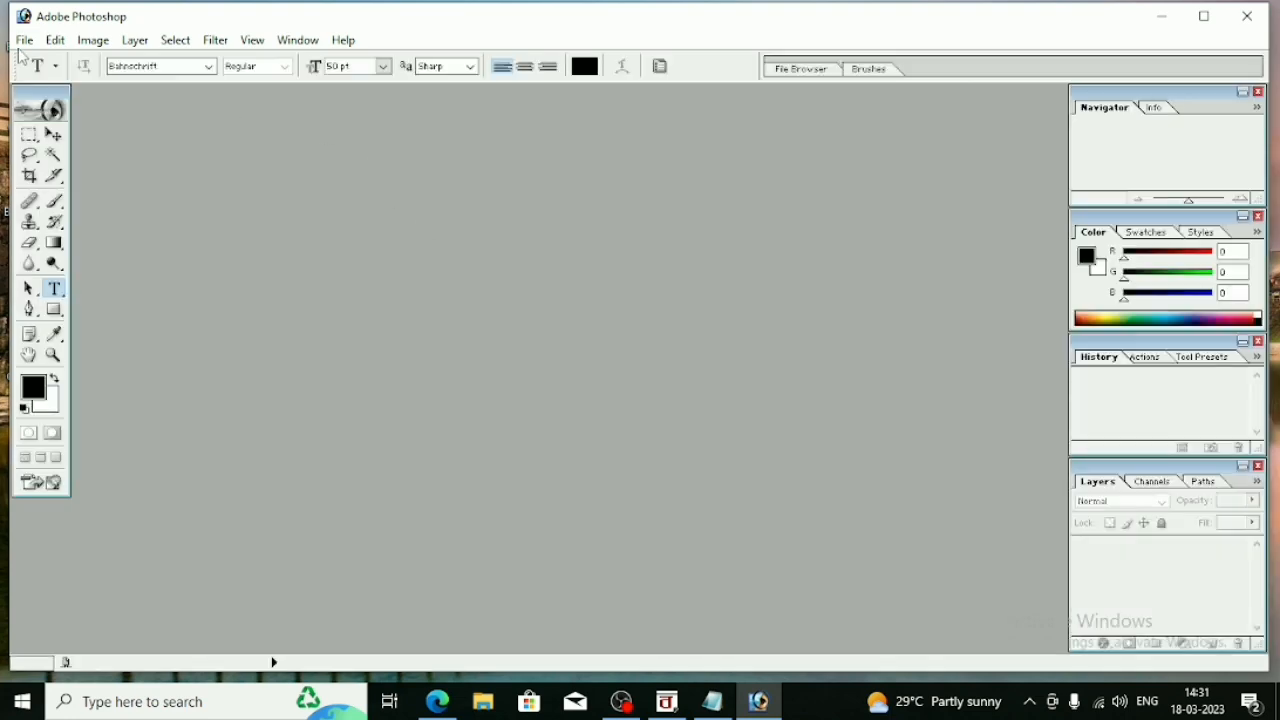
Create a new A4 document at 150 pixels/inch in RGB Color with white contents, and fit it to the window.
left_click(24, 40)
left_click(28, 62)
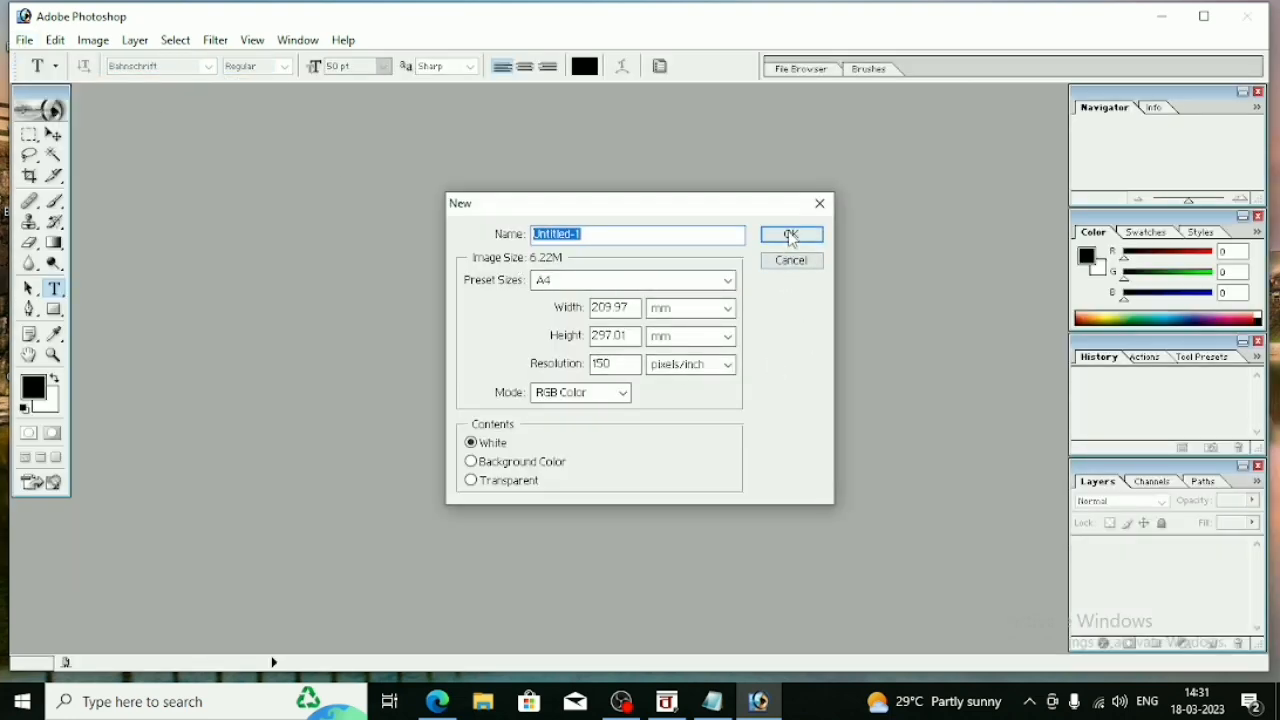
left_click(783, 237)
left_click(345, 102)
key("ctrl+0")
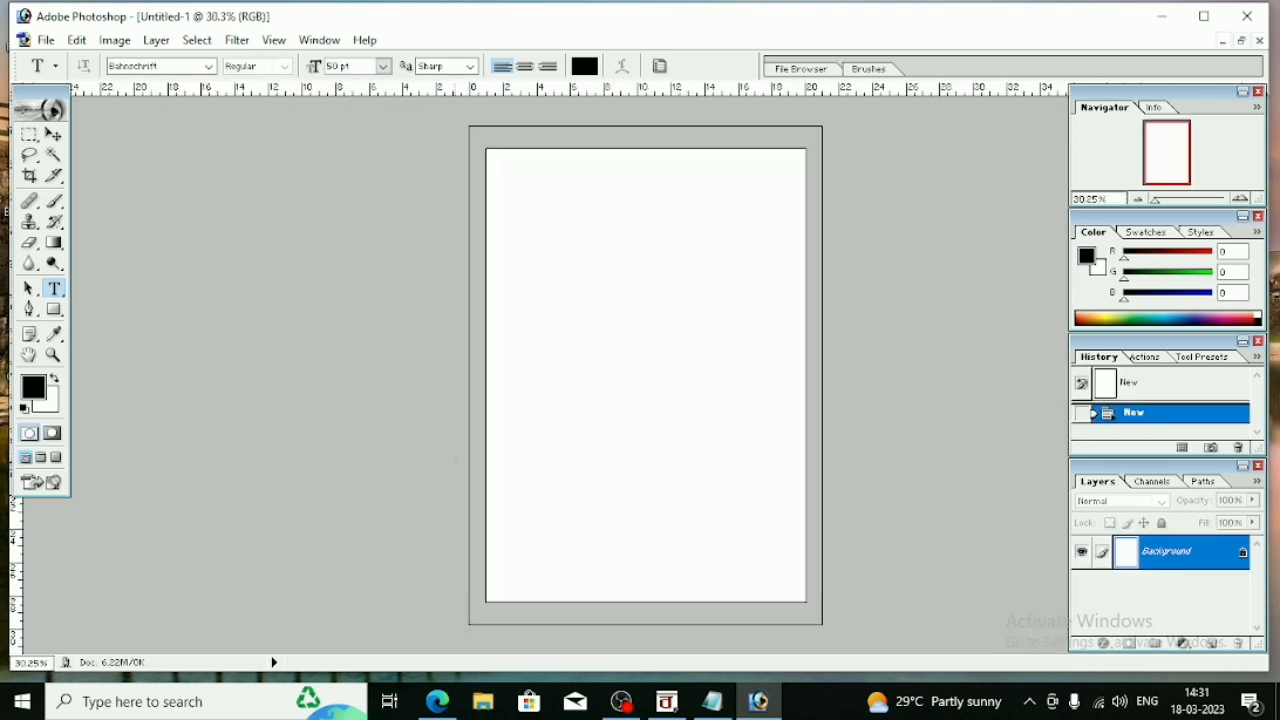
Switch to BanglaWord, copy the two lines of Bengali text, and minimize its window to return to Photoshop.
left_click(667, 701)
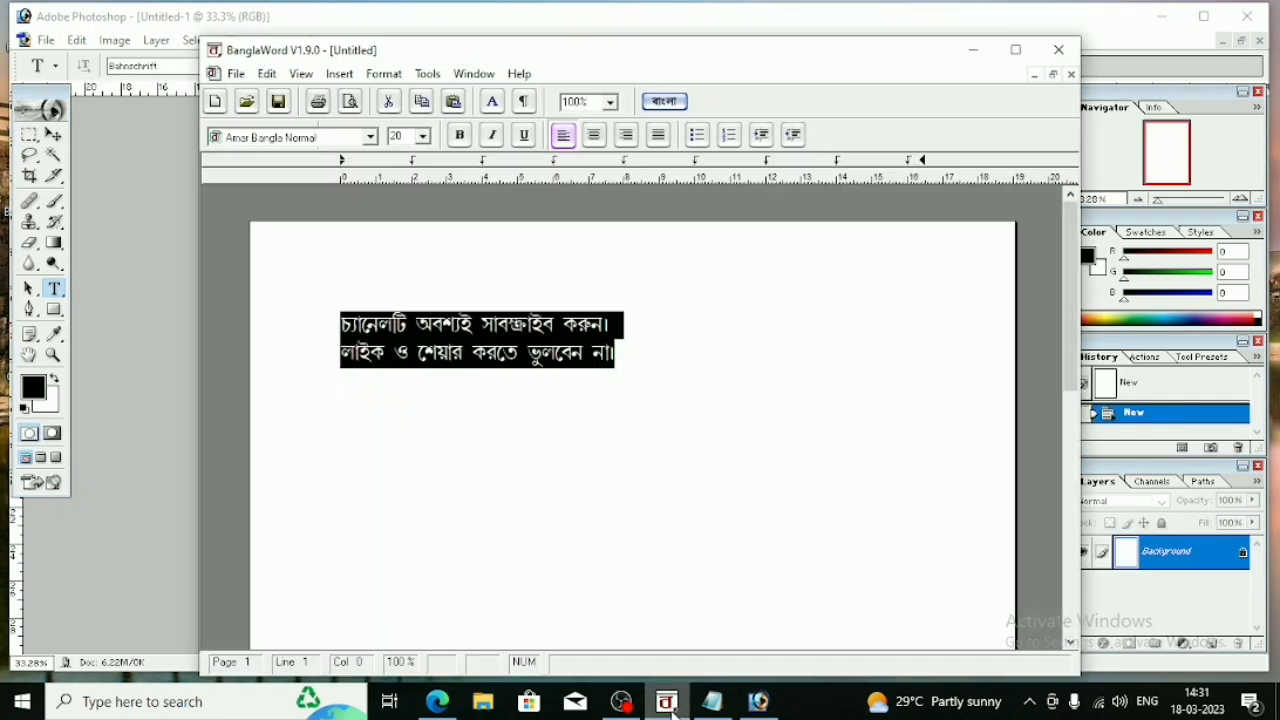
left_click(661, 368)
left_click_drag(343, 313, 596, 376)
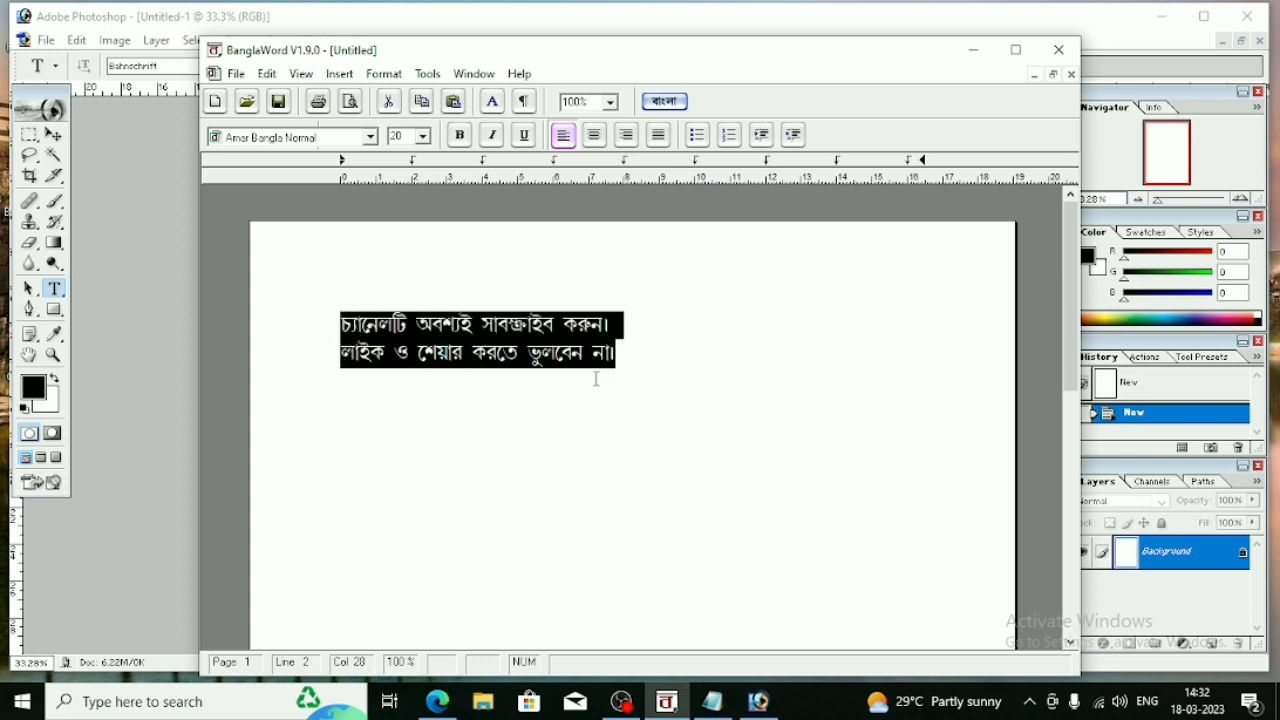
left_click(974, 49)
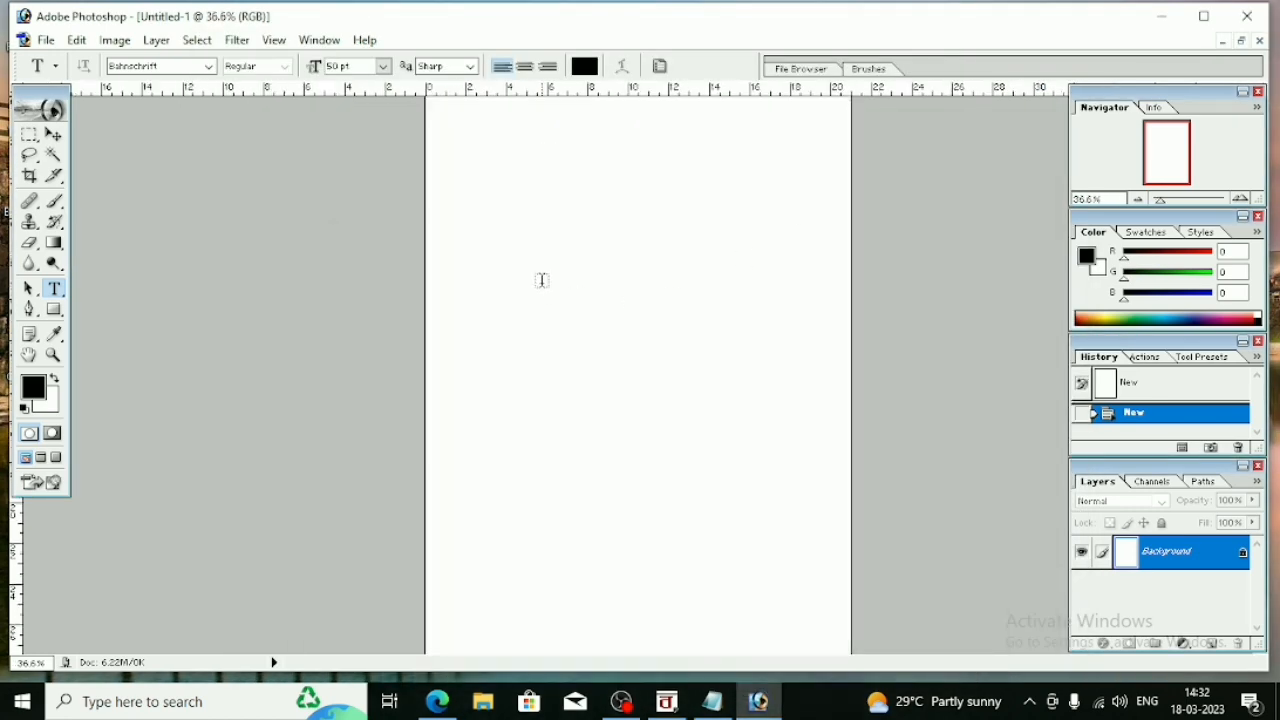
Rotate the canvas 90 degrees so the A4 page is in landscape orientation.
left_click(115, 40)
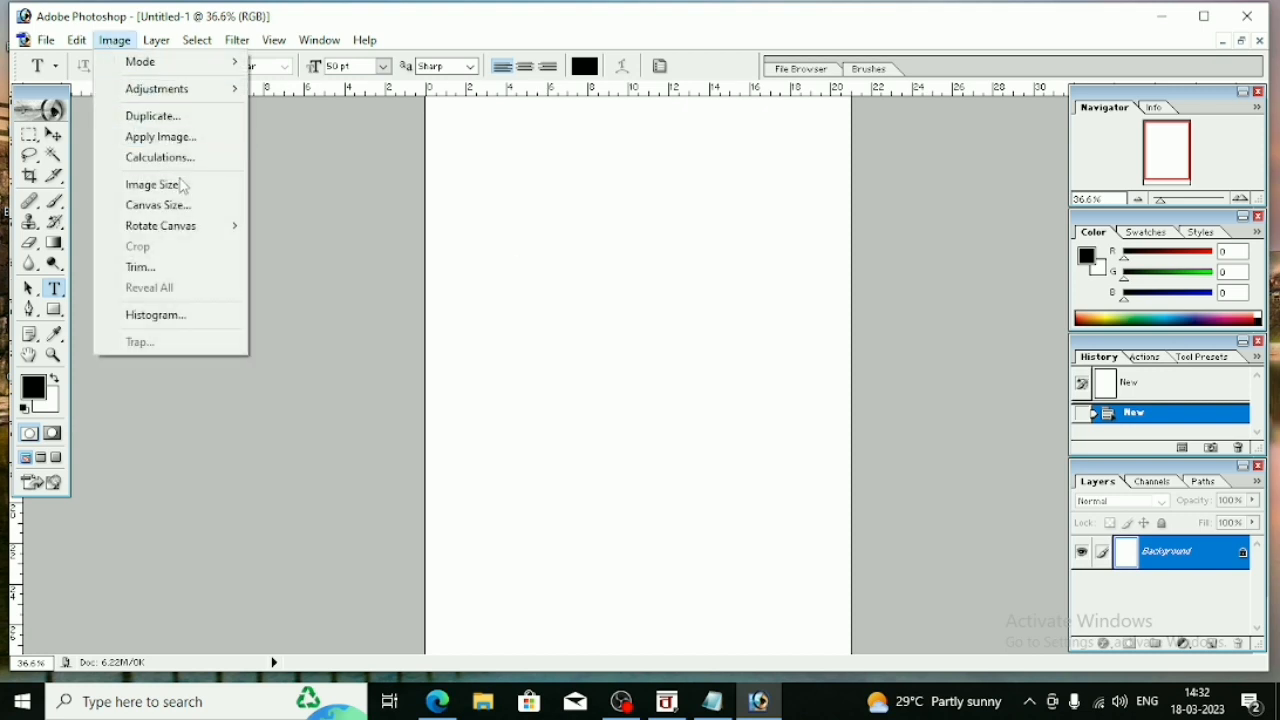
mouse_move(183, 222)
left_click(262, 246)
Paste the copied Bengali text as a type layer on the page, select all of it and shift it slightly toward the page's upper-left.
left_click(455, 270)
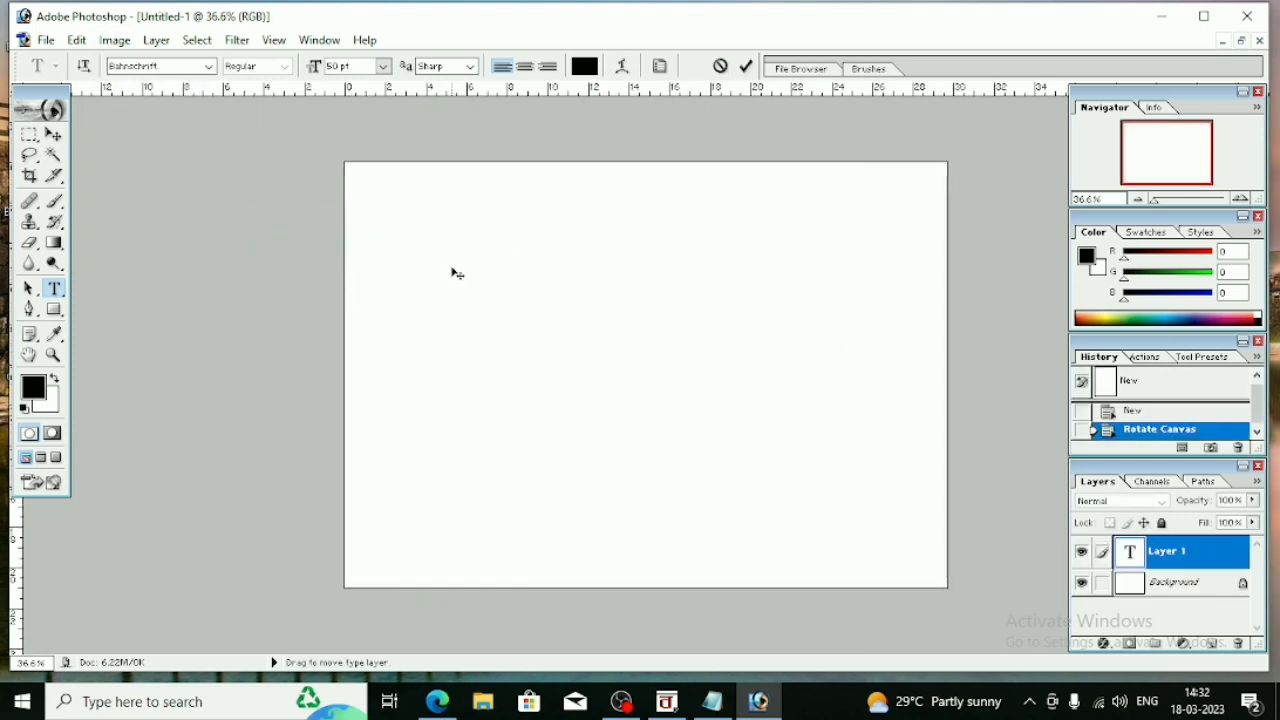
type("QÉ¡-em¢V AhnÉC p¡hû¡Ch Ll¦ez m¡CL J -nu¡l Ll-a i¥m-he e¡z")
key("ctrl+a")
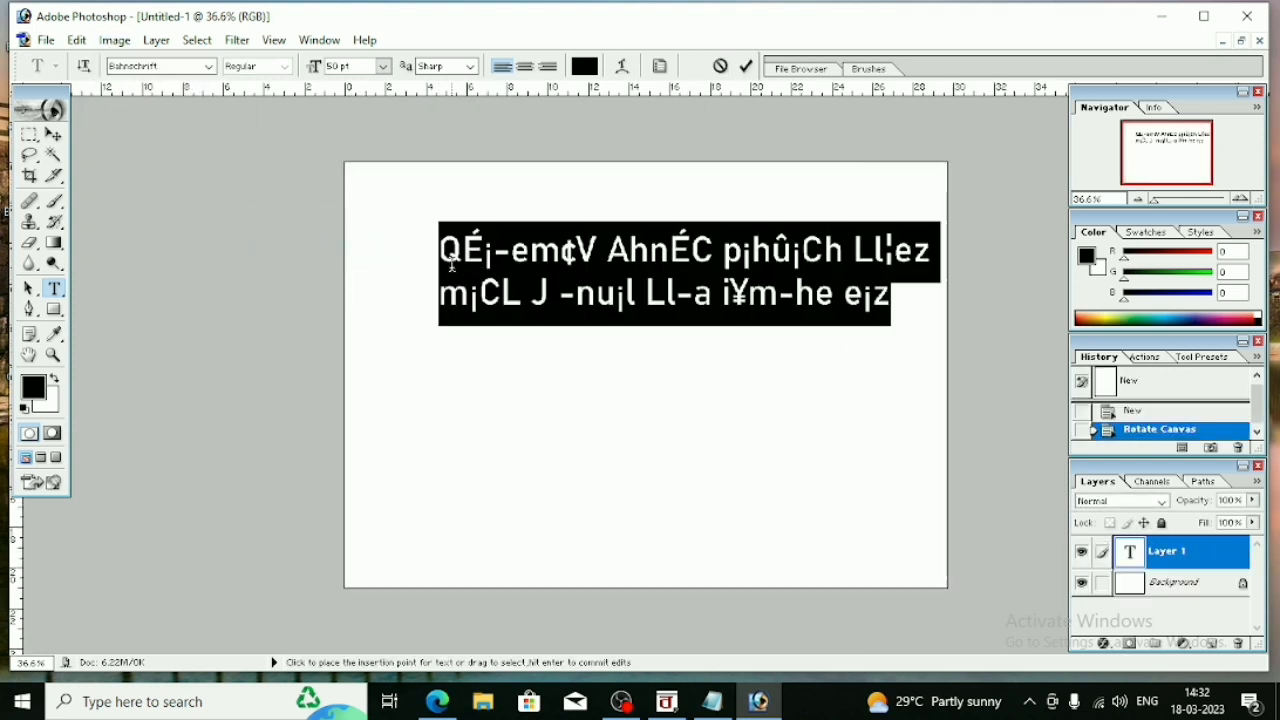
left_click_drag(517, 406, 483, 397)
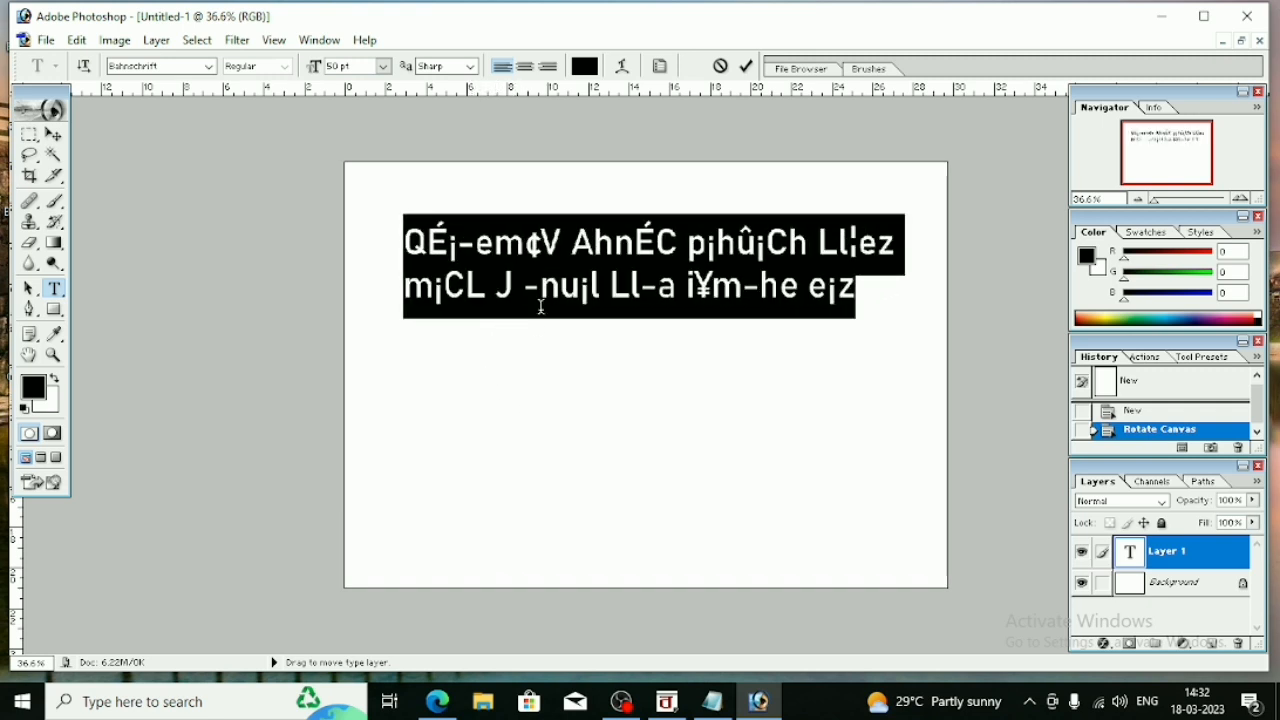
Set the font of the pasted text to LipiBelyBold and commit the type layer.
left_click(134, 68)
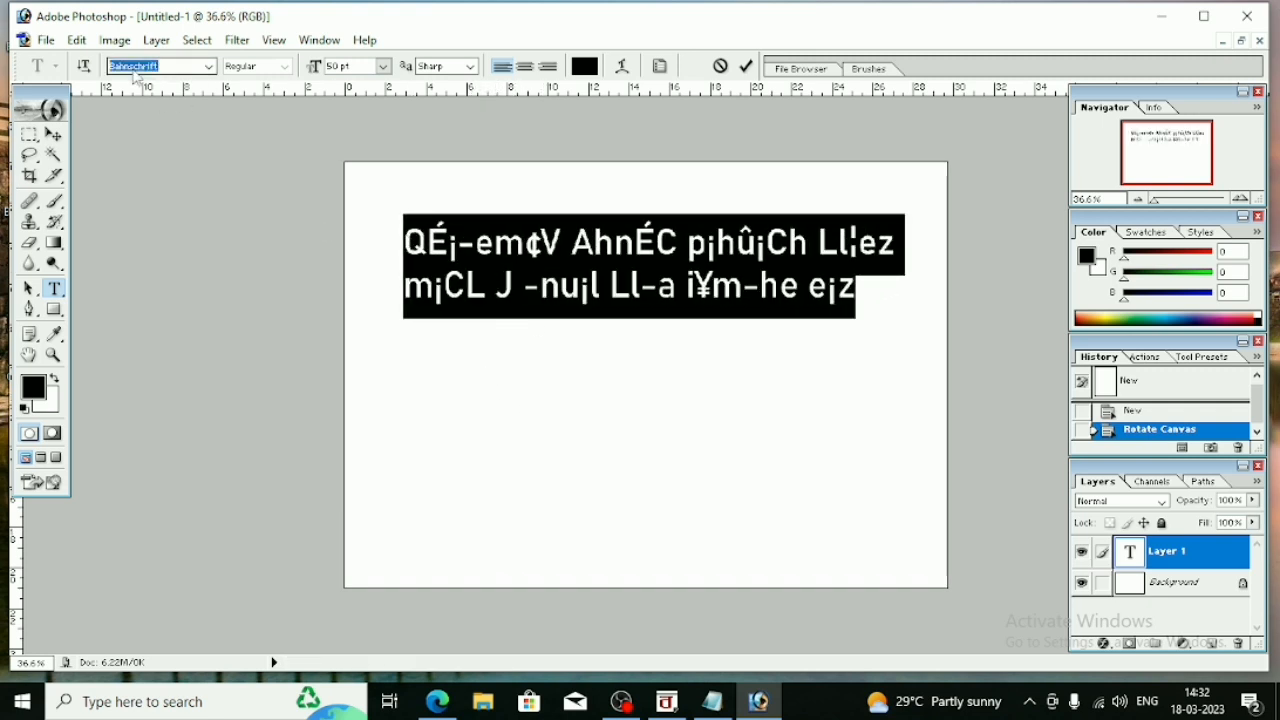
key("Up")
key("Down")
key("Down")
key("Down")
key("Down")
key("Down")
key("Down")
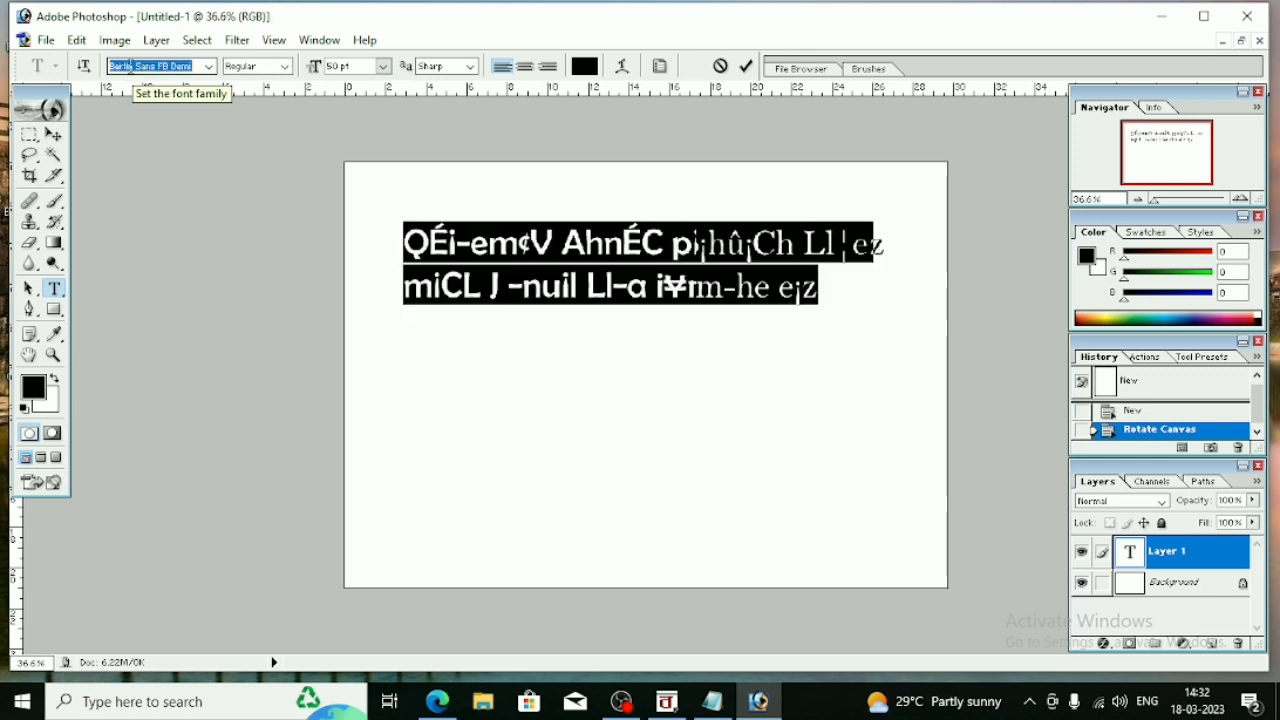
key("Down")
key("Down")
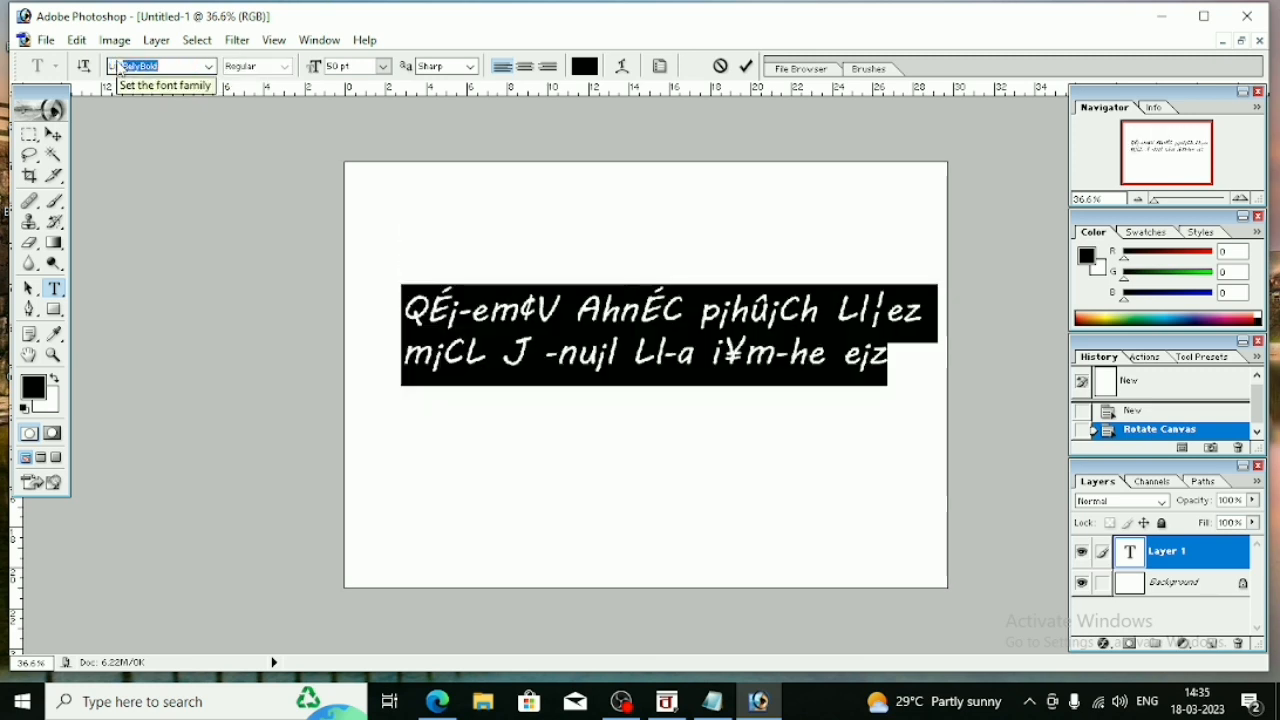
left_click(746, 66)
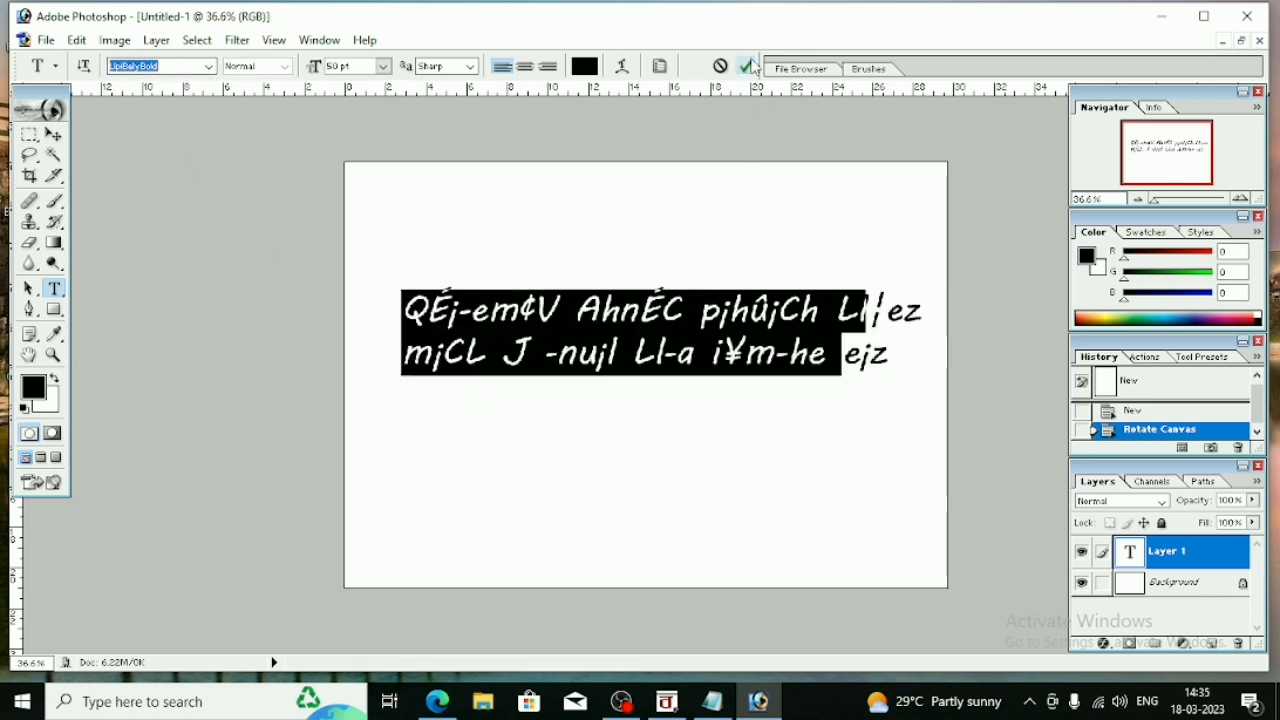
Reselect both text lines and try successive Lipi fonts, including LipiBelyNormal, LipiBoldExpand and LipiChameliExp, stopping at LipiChameliCon.
left_click_drag(409, 305, 742, 432)
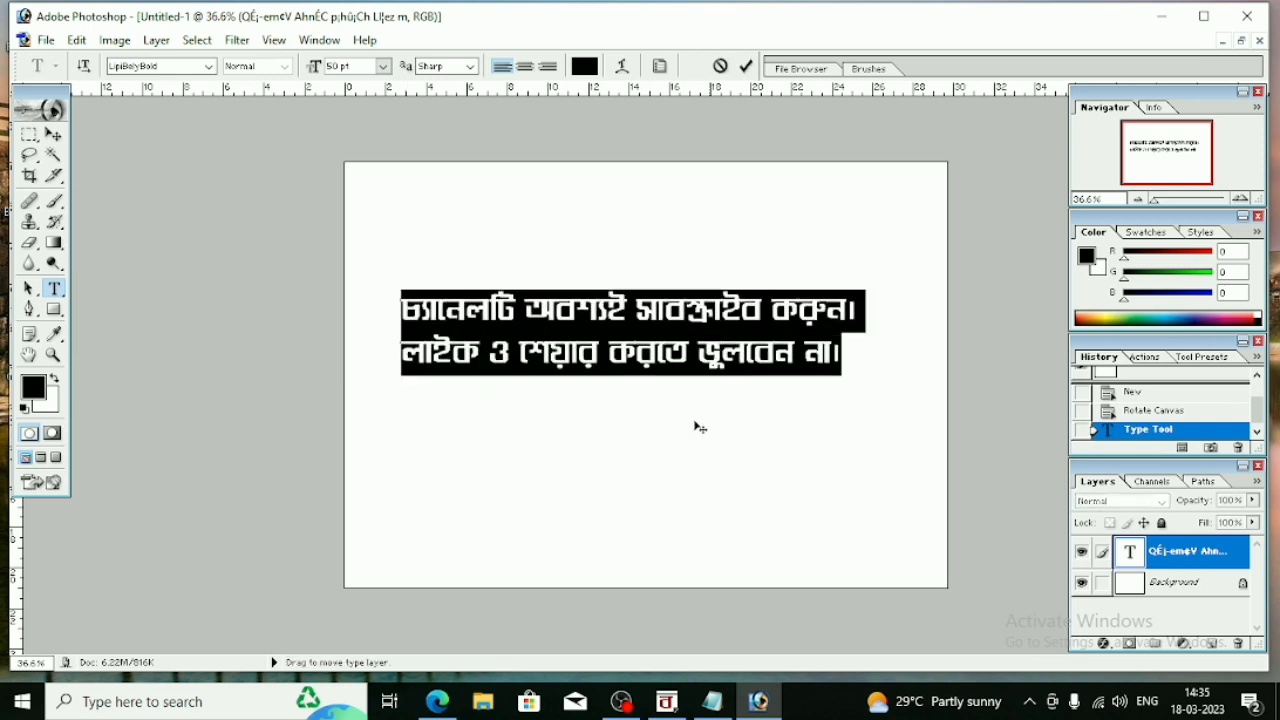
left_click(145, 66)
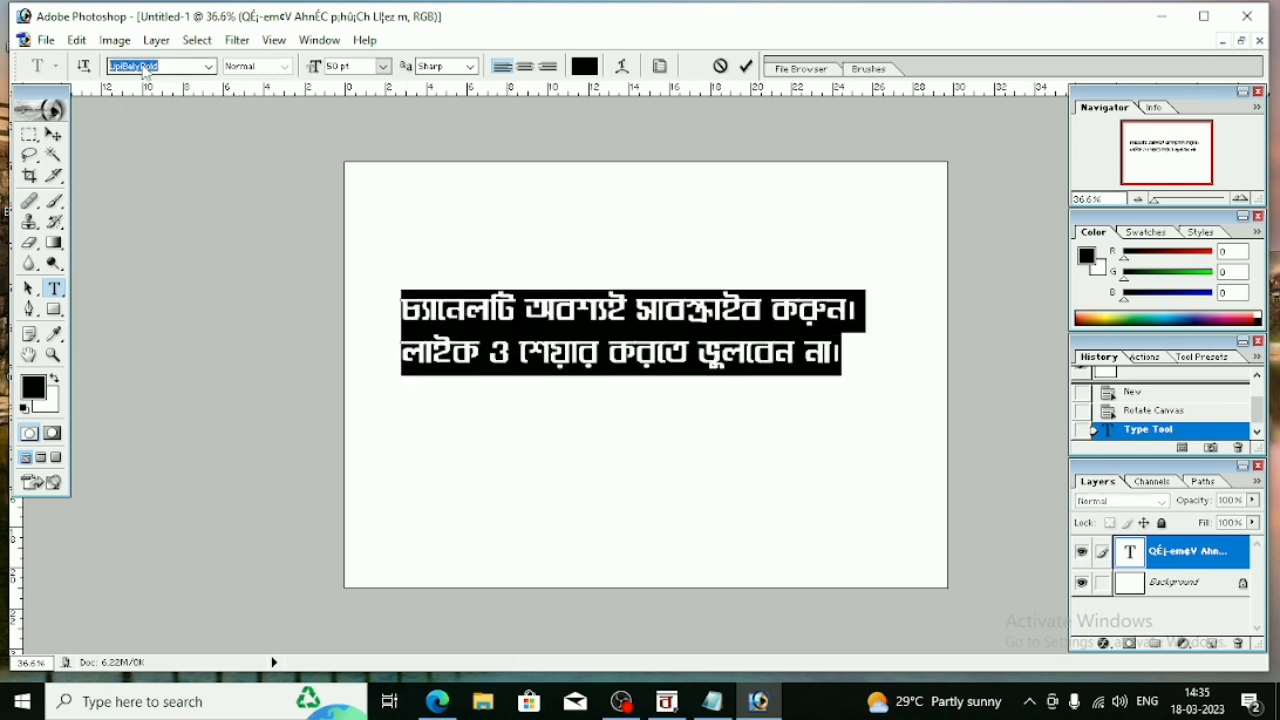
key("Down")
key("Down")
key("Down")
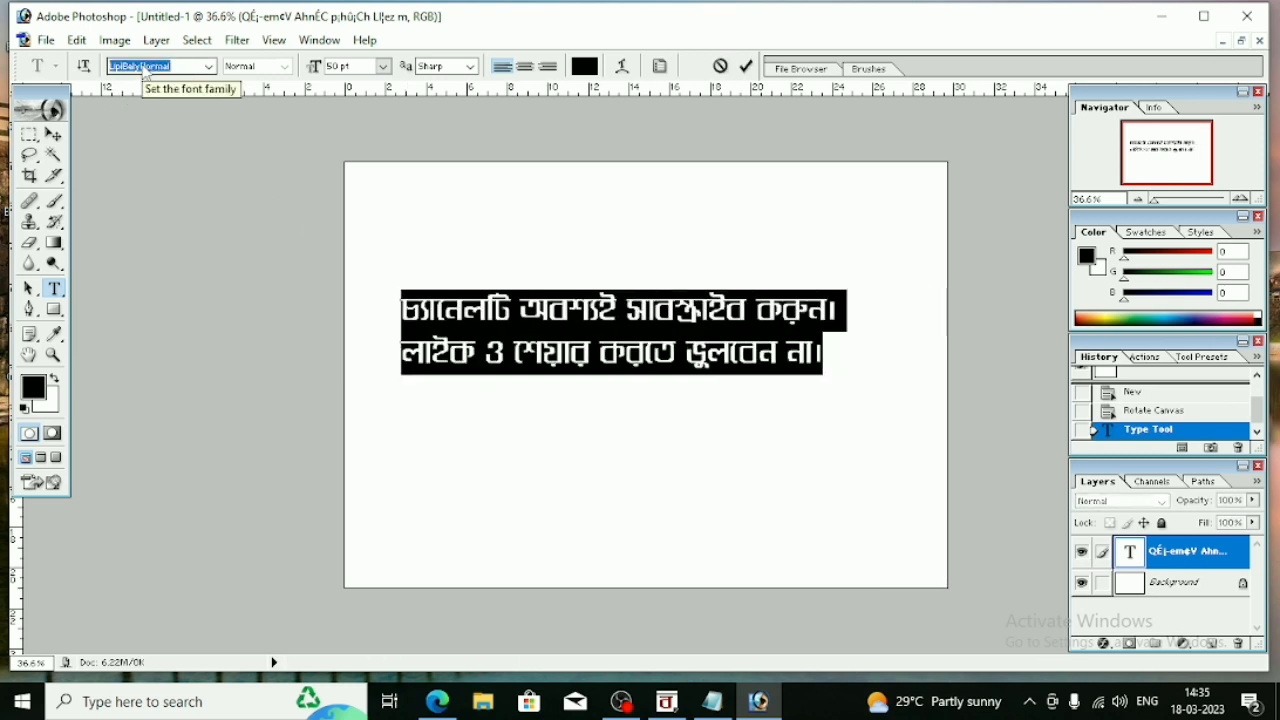
key("Down")
key("Down")
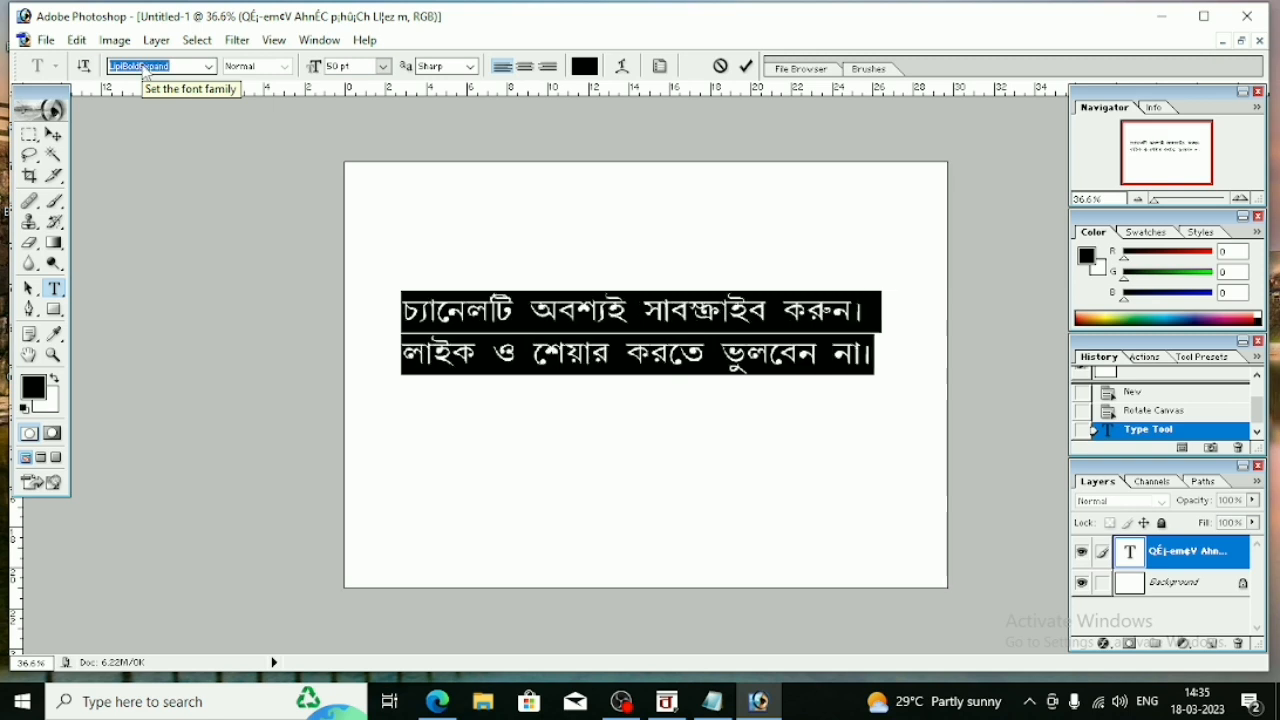
key("Down")
key("Down")
key("Down")
key("Down")
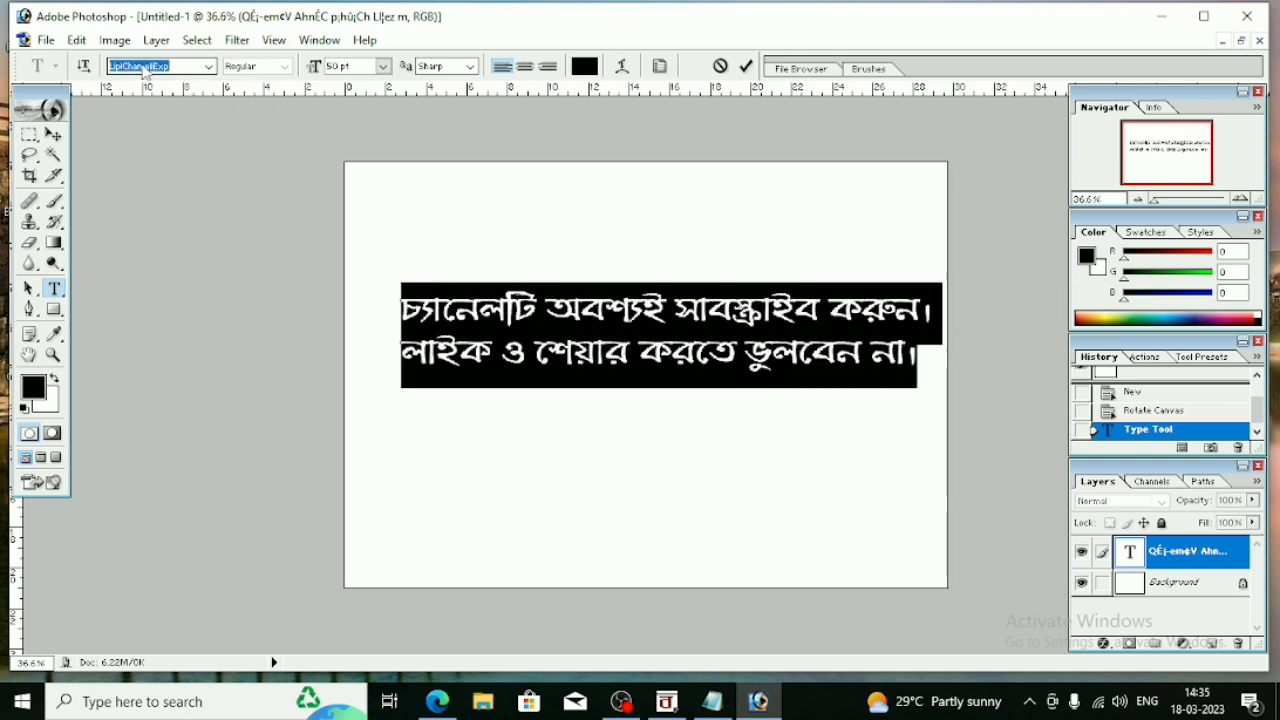
key("Down")
key("Up")
key("Up")
left_click(464, 312)
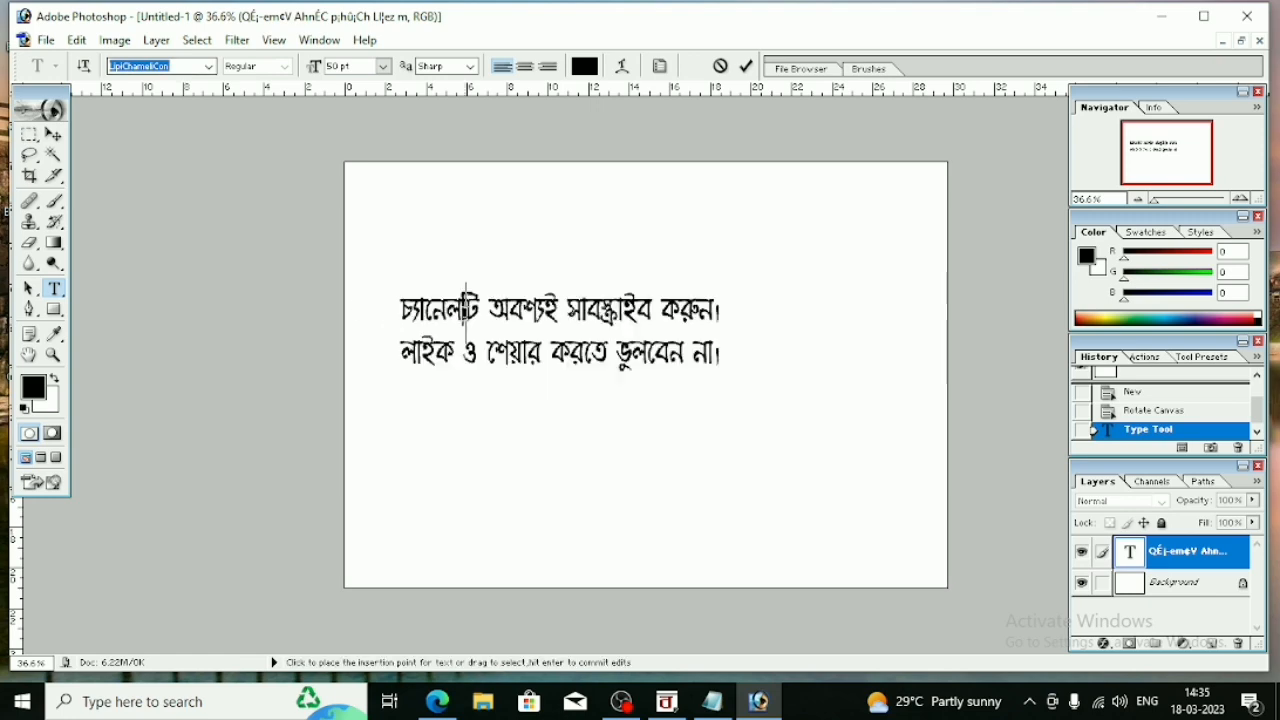
Enlarge the view, reselect both text lines and change their font to LipiChameliNormal.
scroll(460, 317, "up", 3)
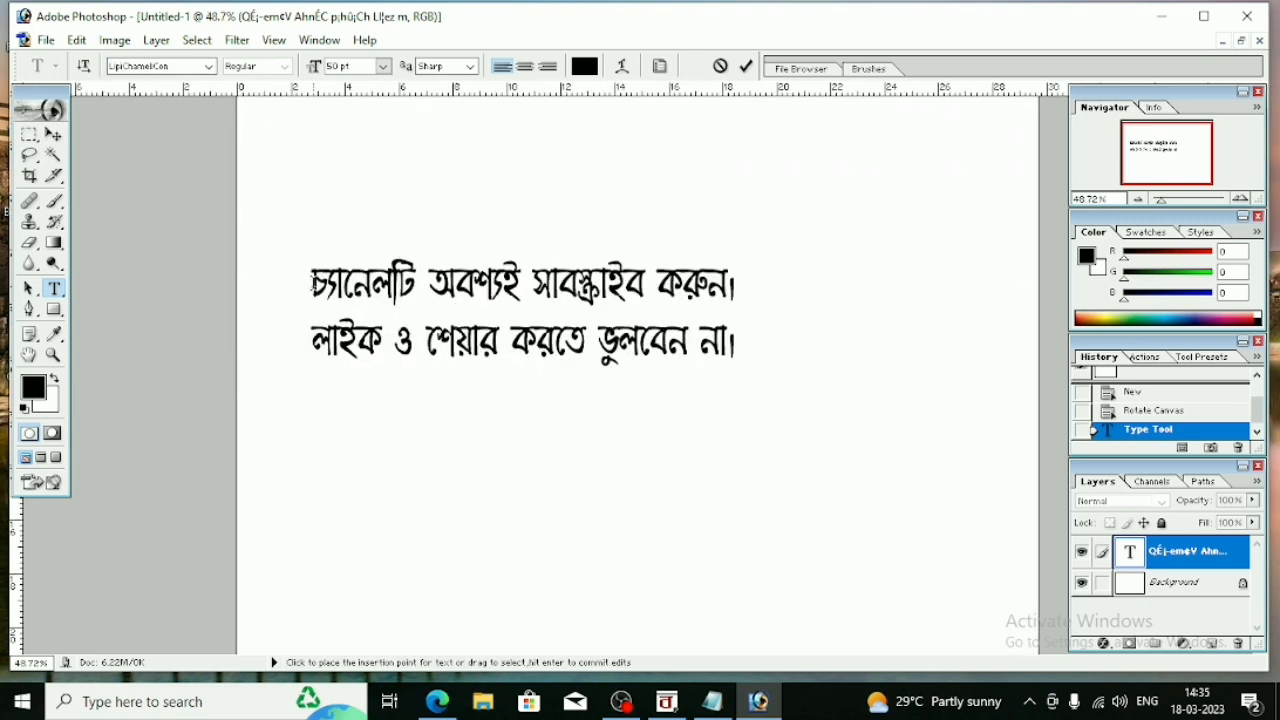
left_click_drag(316, 284, 754, 380)
left_click(617, 350)
left_click_drag(309, 283, 683, 400)
left_click(116, 68)
key("Down")
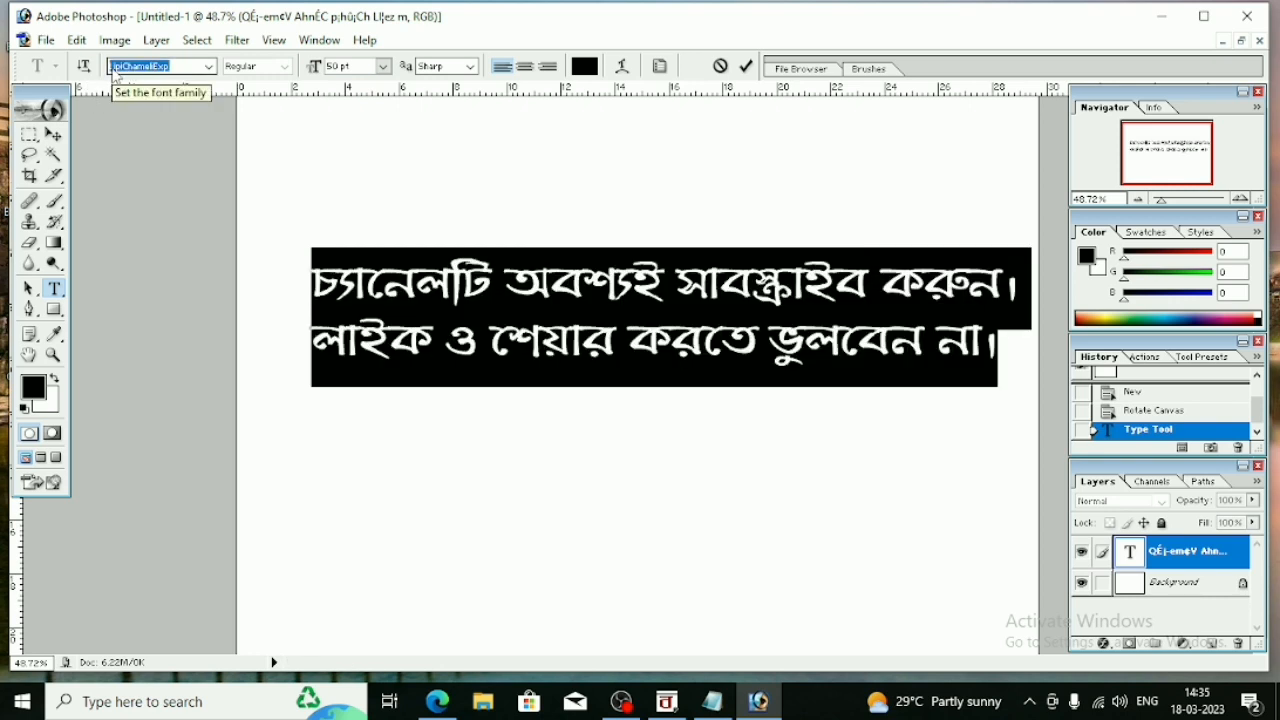
key("Down")
key("Down")
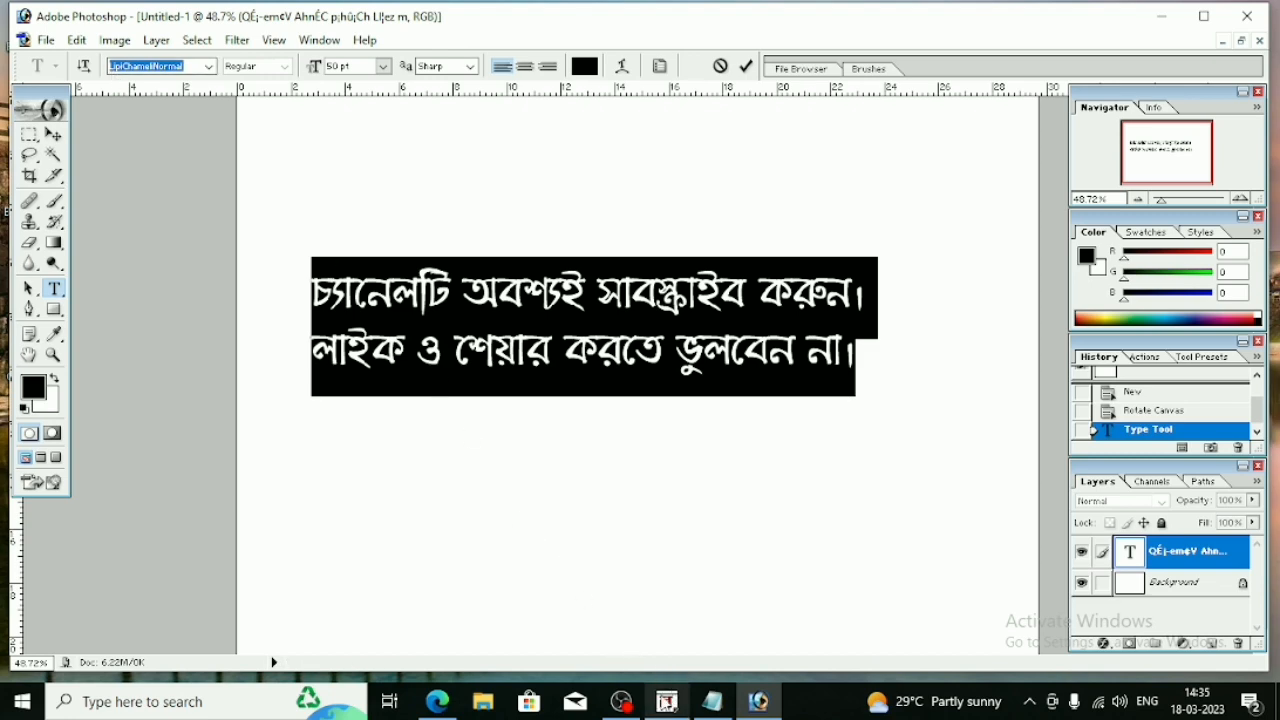
Switch to BanglaWord, reselect the two source lines for comparison, and minimize the window to return to Photoshop.
left_click(668, 702)
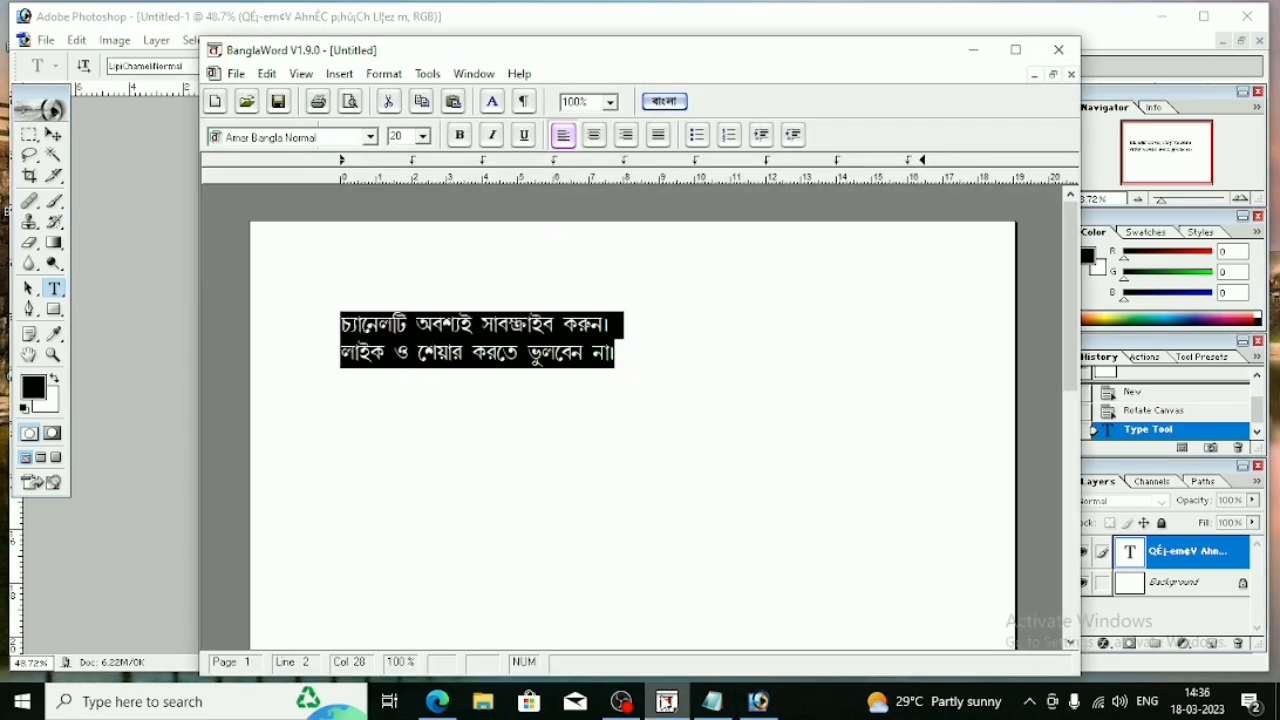
left_click_drag(560, 65, 545, 57)
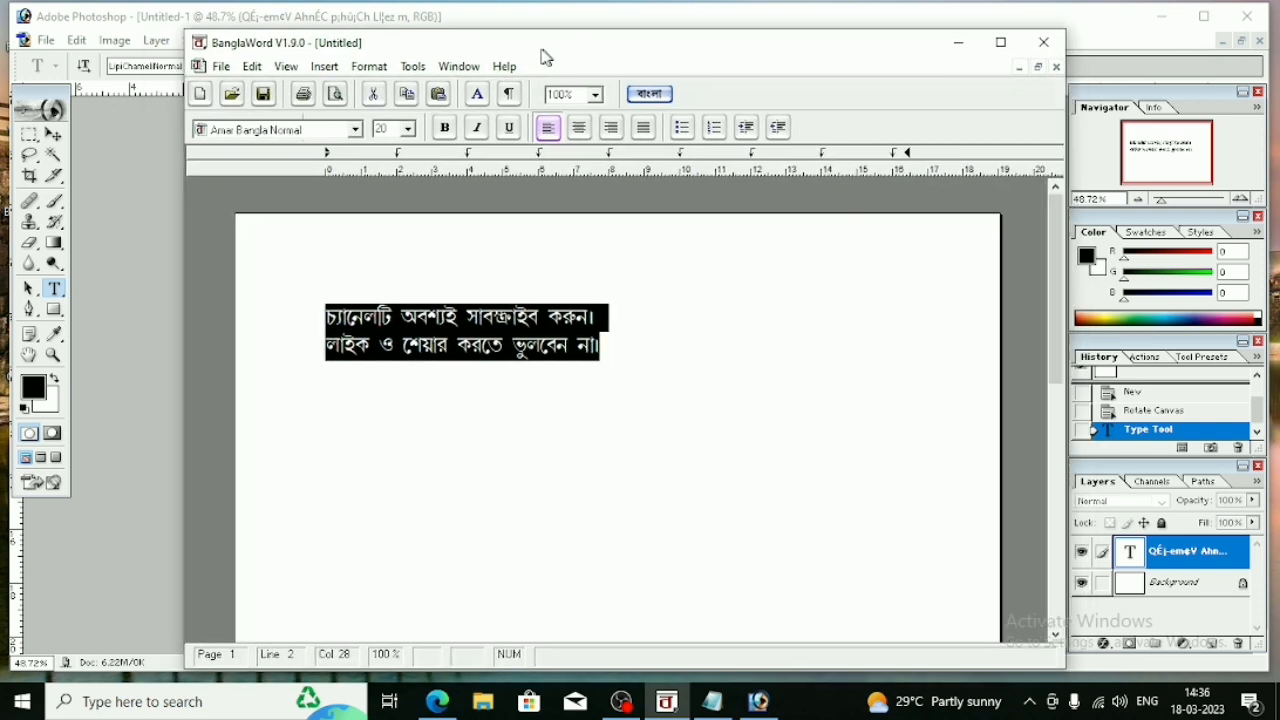
left_click(616, 350)
left_click_drag(325, 318, 602, 376)
left_click(957, 48)
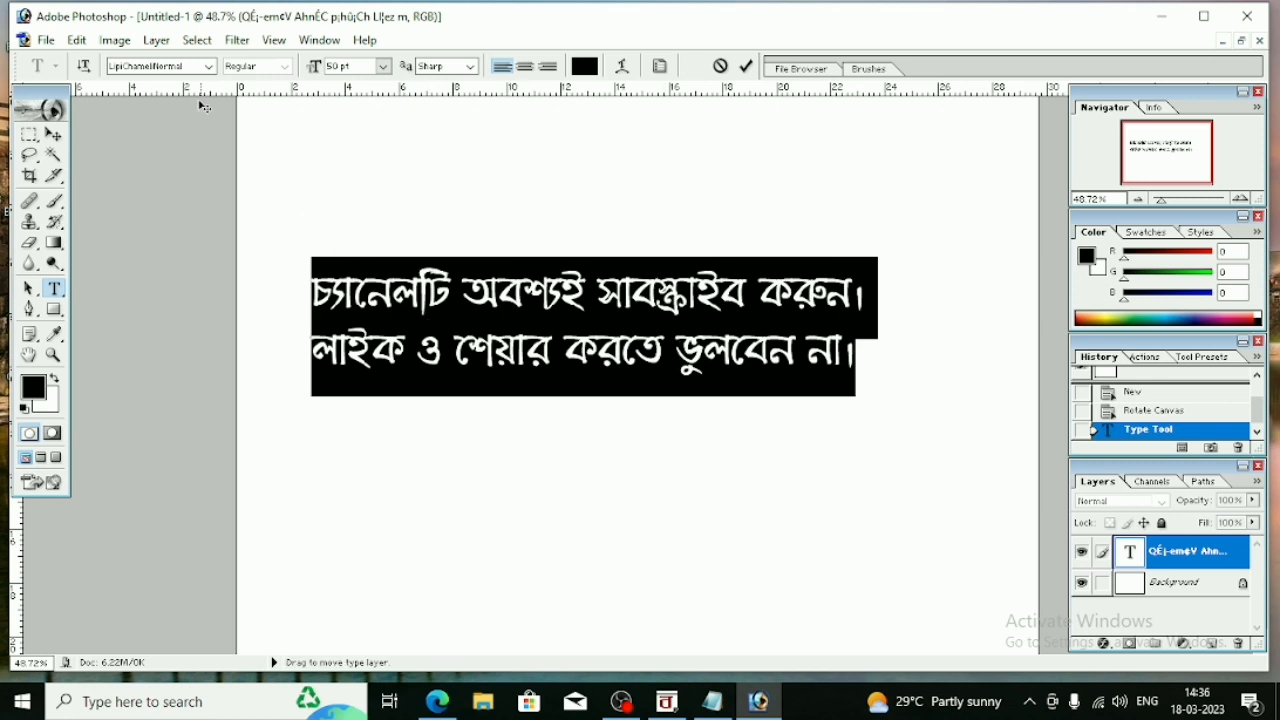
Try successive Lipi fonts on both text lines, including LipiCon, LipiDaliaExp, LipiDopatiNormal, LipiGolapNormal and LipiJuiExp, stopping at LipiJuthiB.
left_click(156, 67)
key("Up")
key("Up")
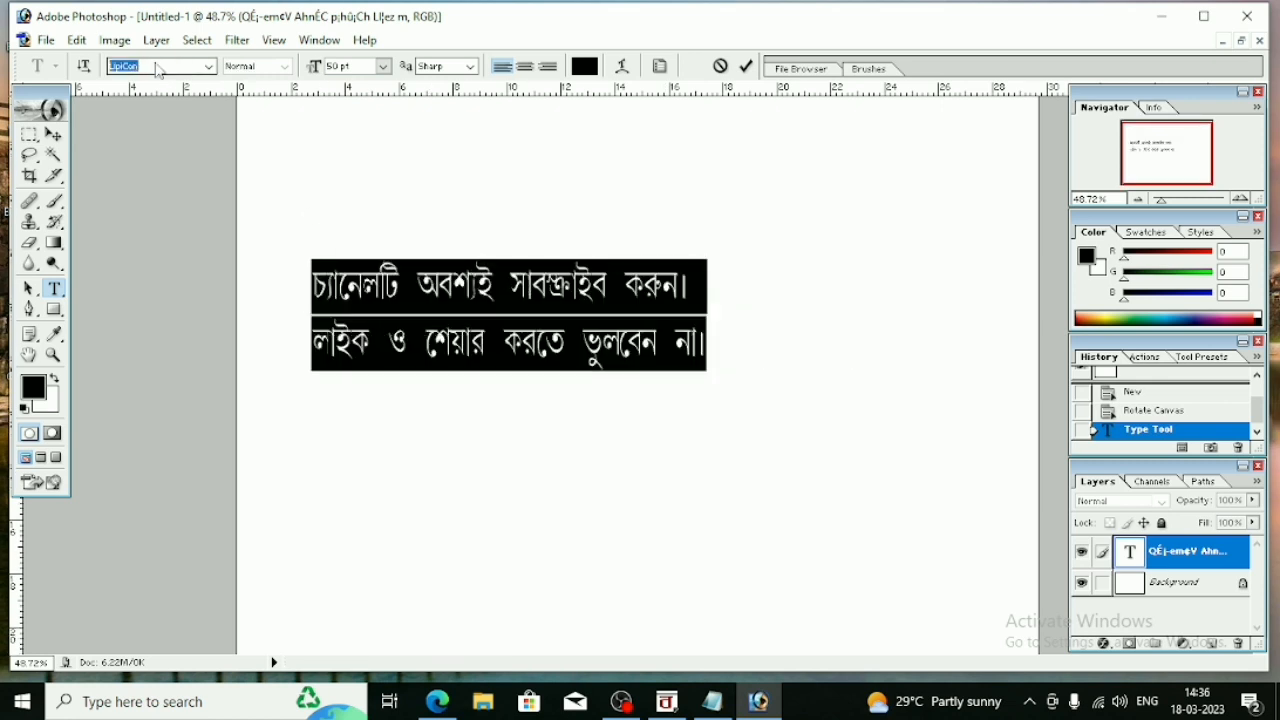
key("Down")
key("Down")
key("Down")
key("Down")
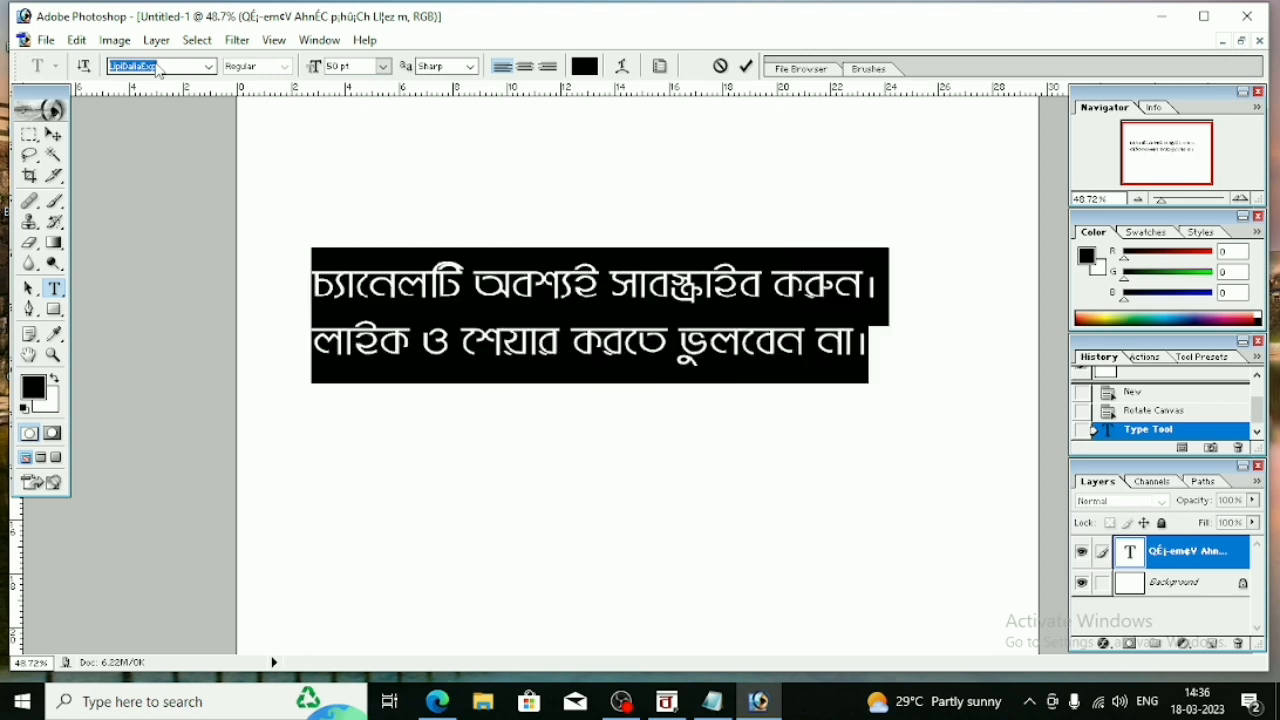
key("Down")
key("Down")
key("Down")
key("Down")
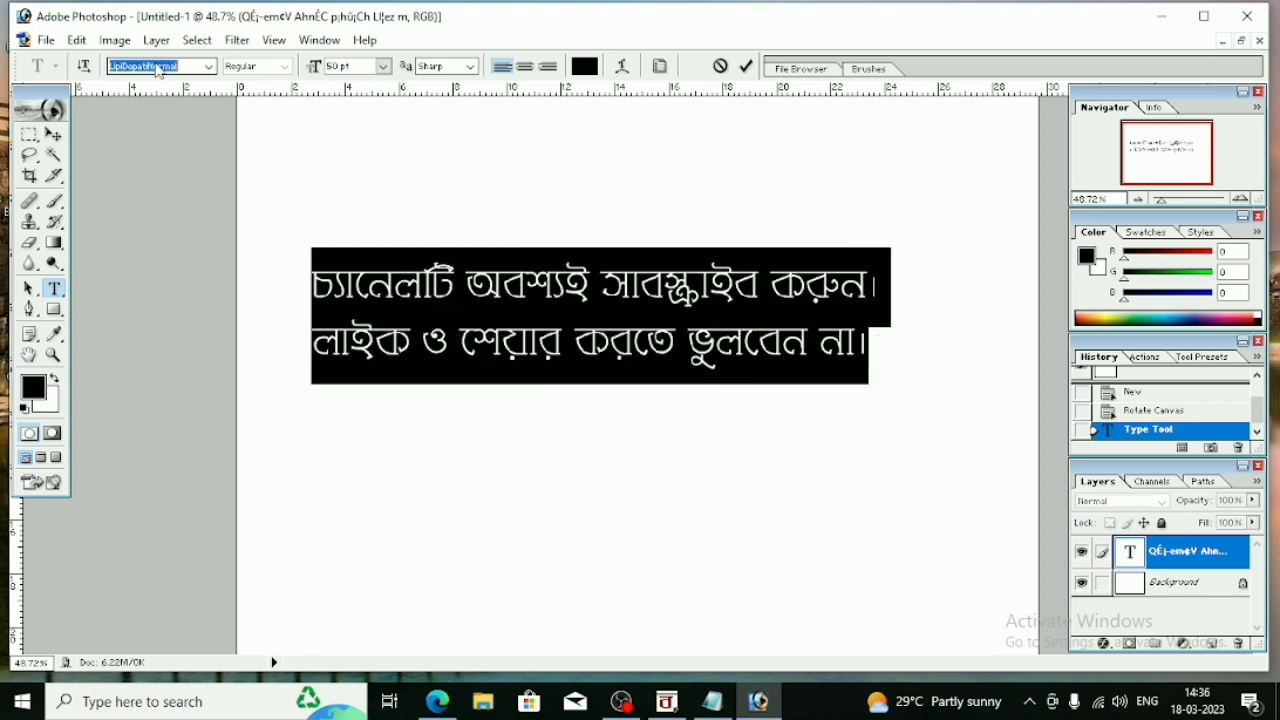
key("Down")
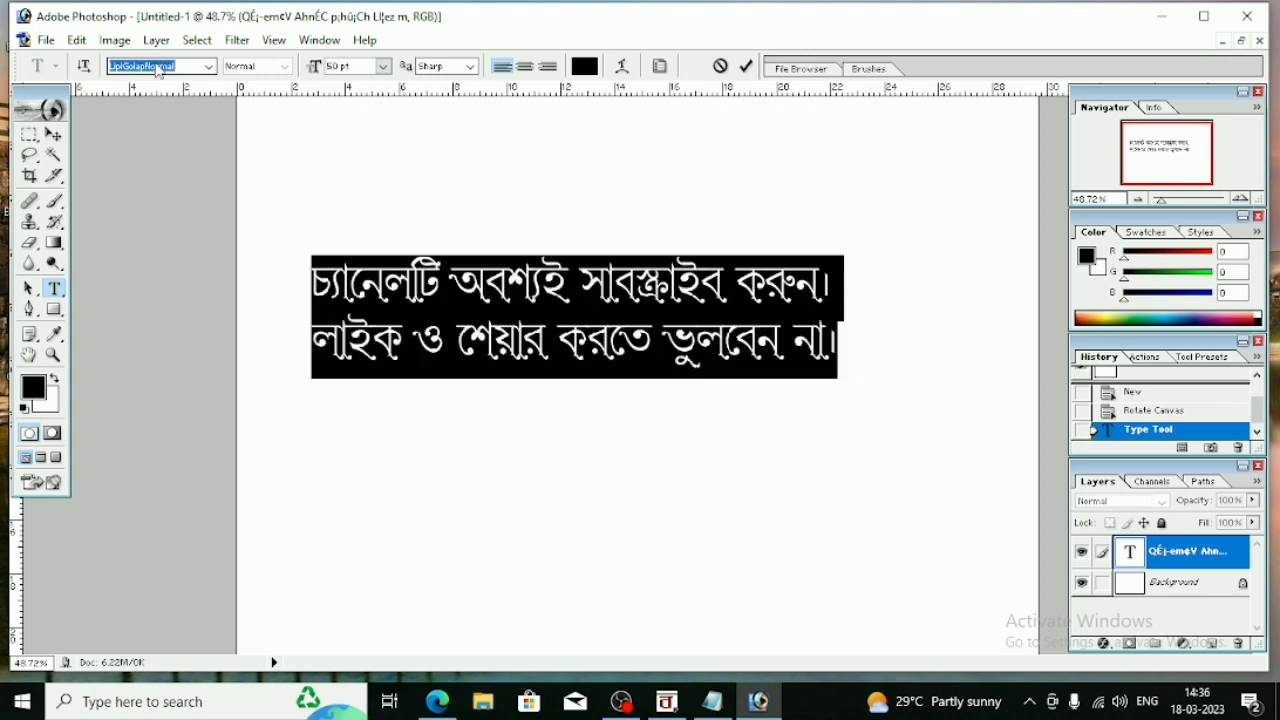
key("Down")
key("Down")
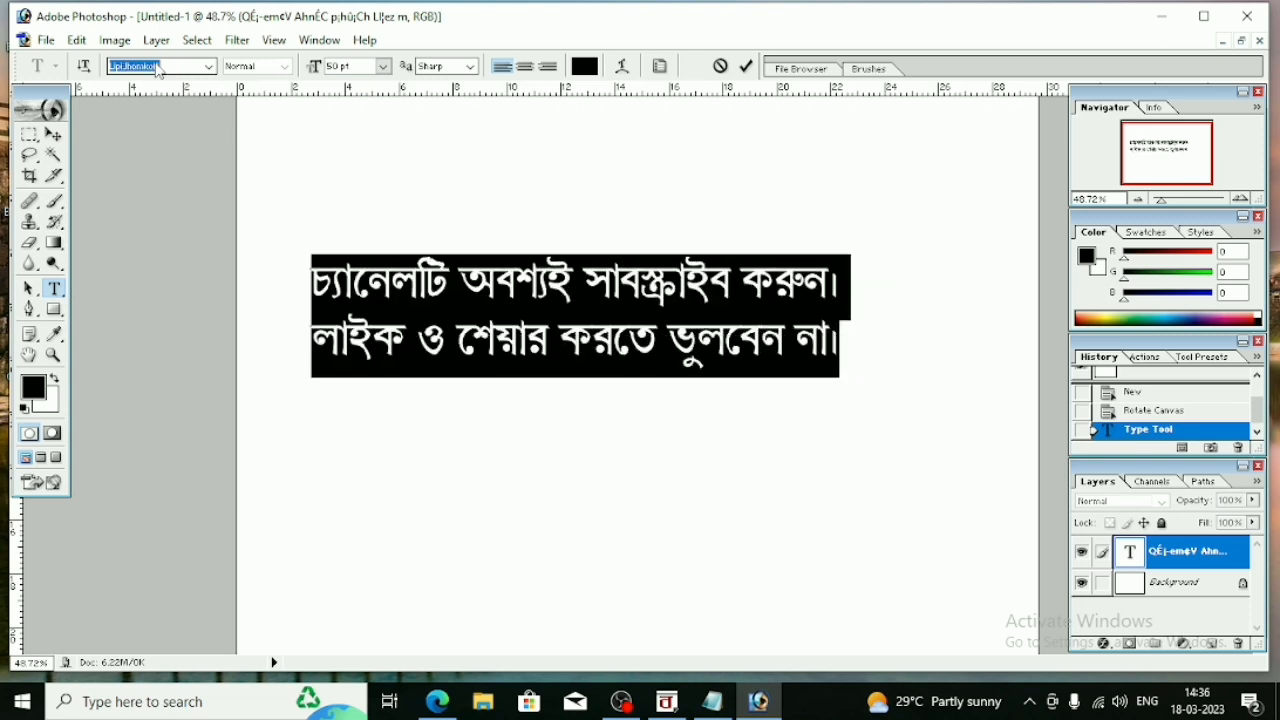
key("Down")
key("Down")
key("Down")
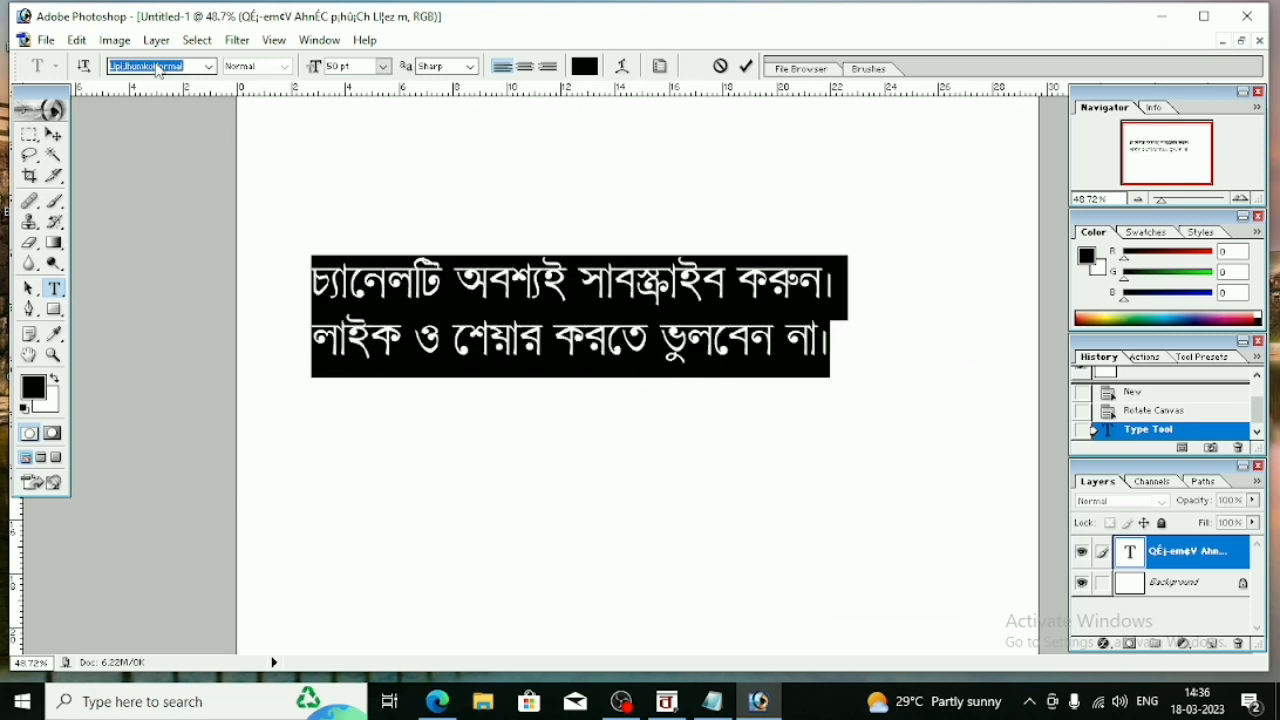
key("Down")
key("Down")
key("Down")
key("Down")
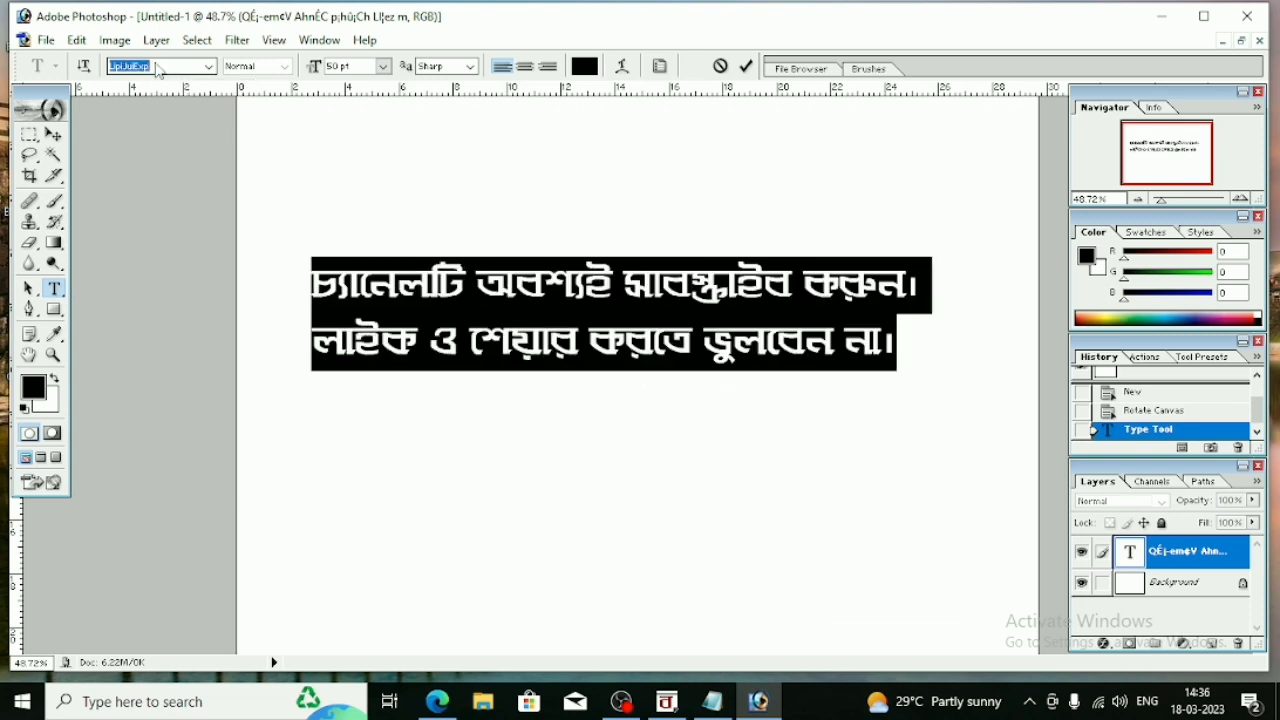
key("Down")
key("Down")
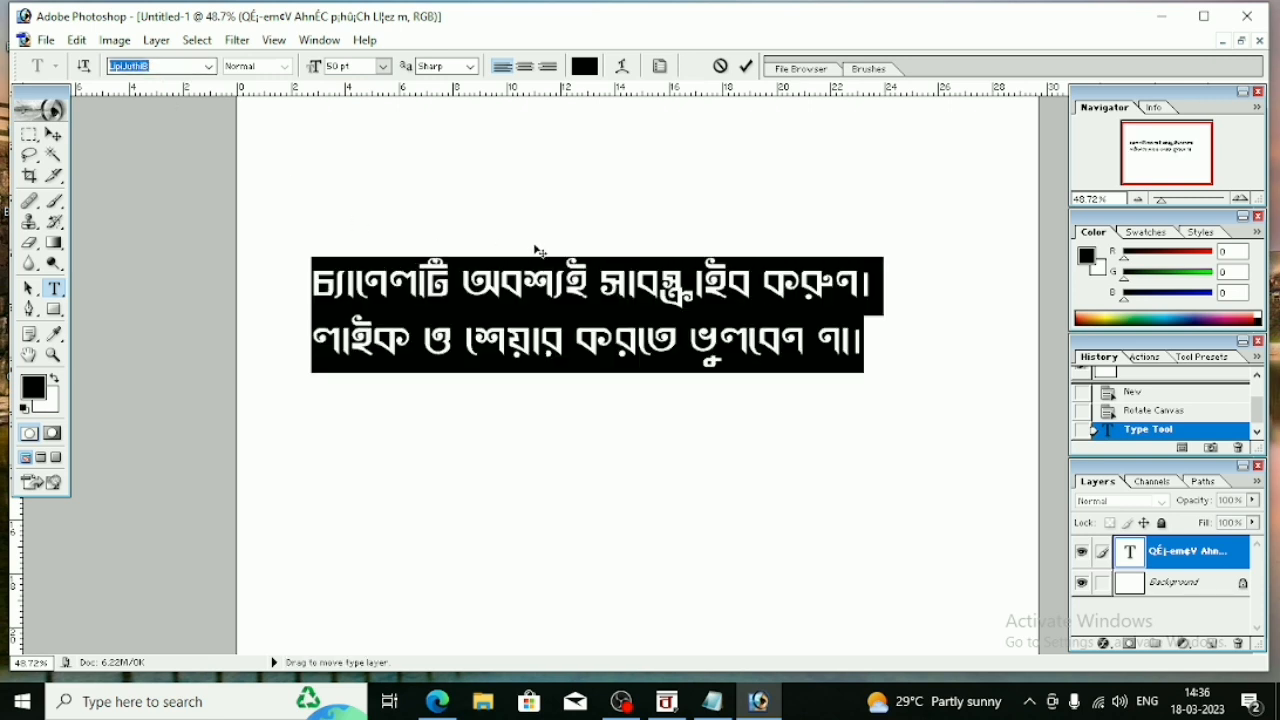
Reselect both text lines, change their font to LipiJhomkoB and commit the type layer.
left_click(408, 293)
left_click_drag(305, 283, 866, 365)
left_click(775, 345)
scroll(397, 298, "up", 1)
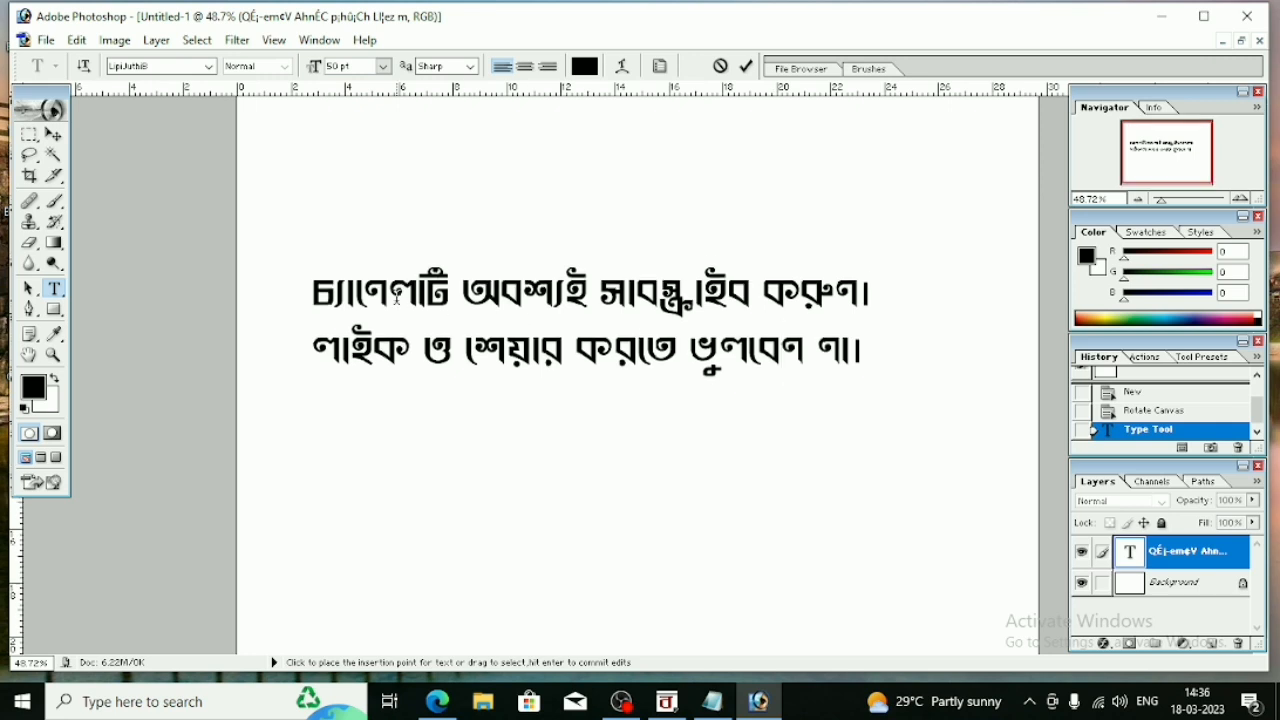
left_click(306, 290)
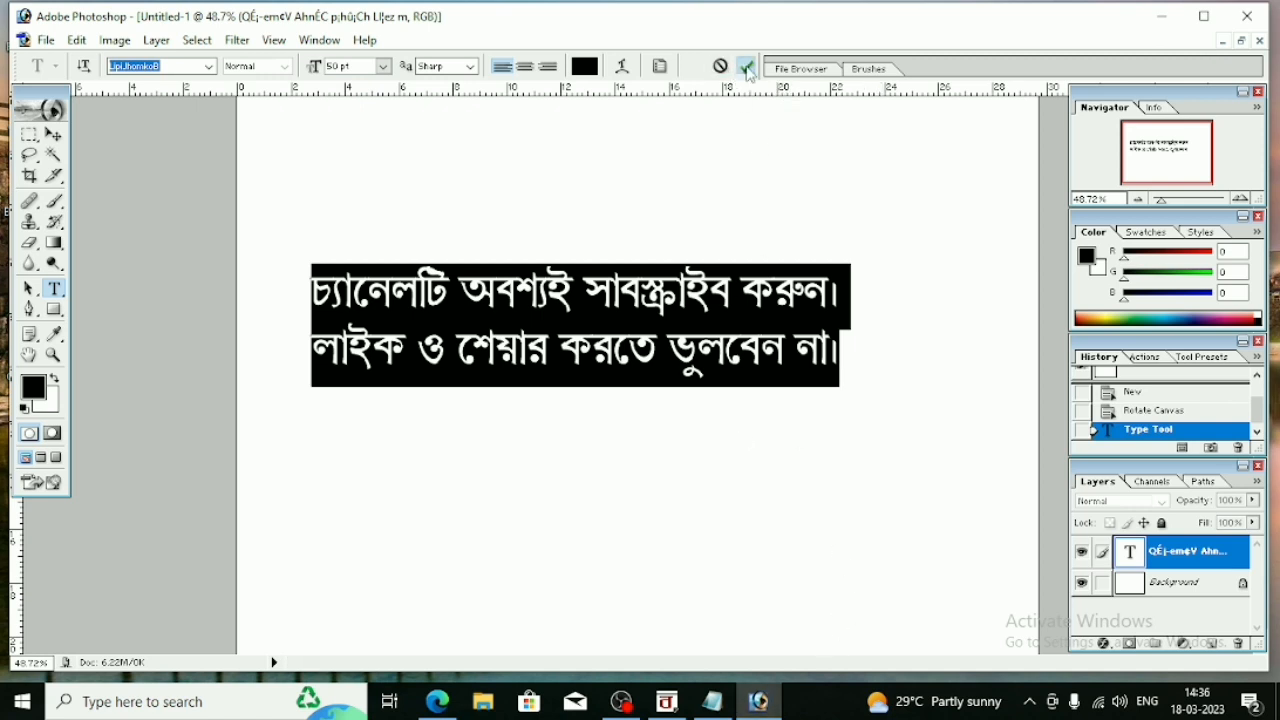
left_click(747, 67)
Return to the Photoshop document, select both text lines again and commit the type layer.
left_click(758, 700)
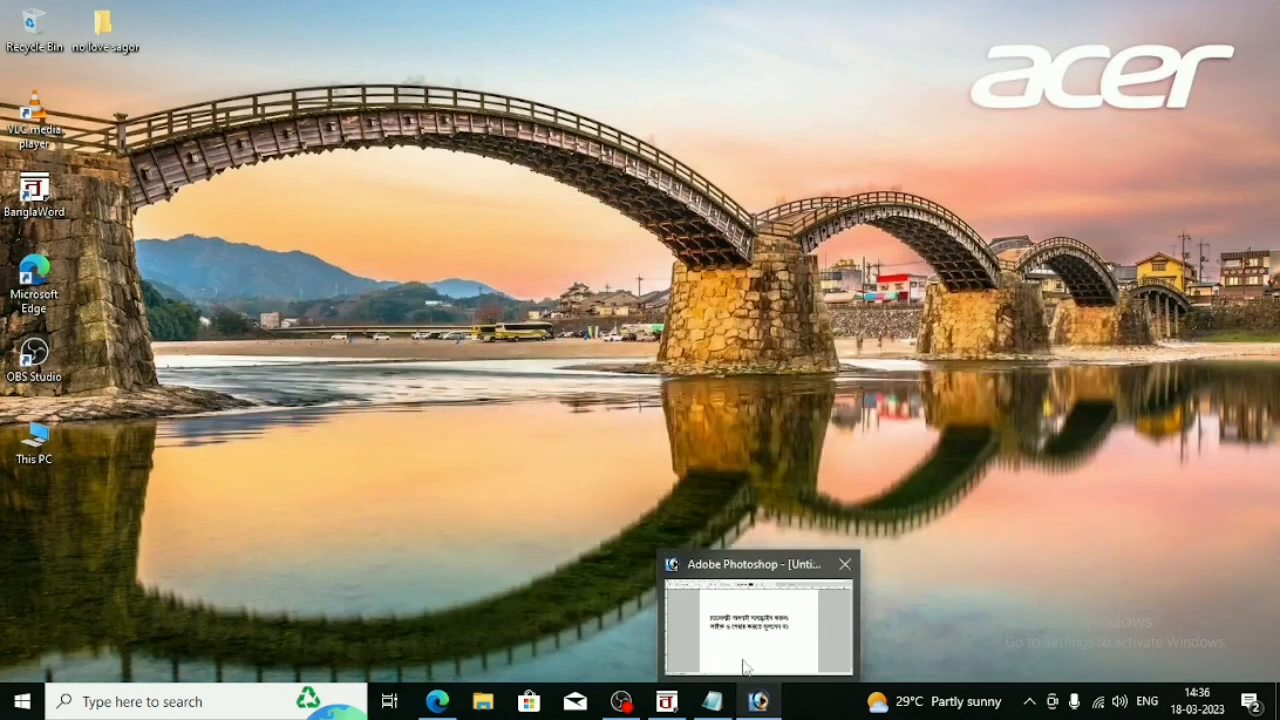
left_click(758, 700)
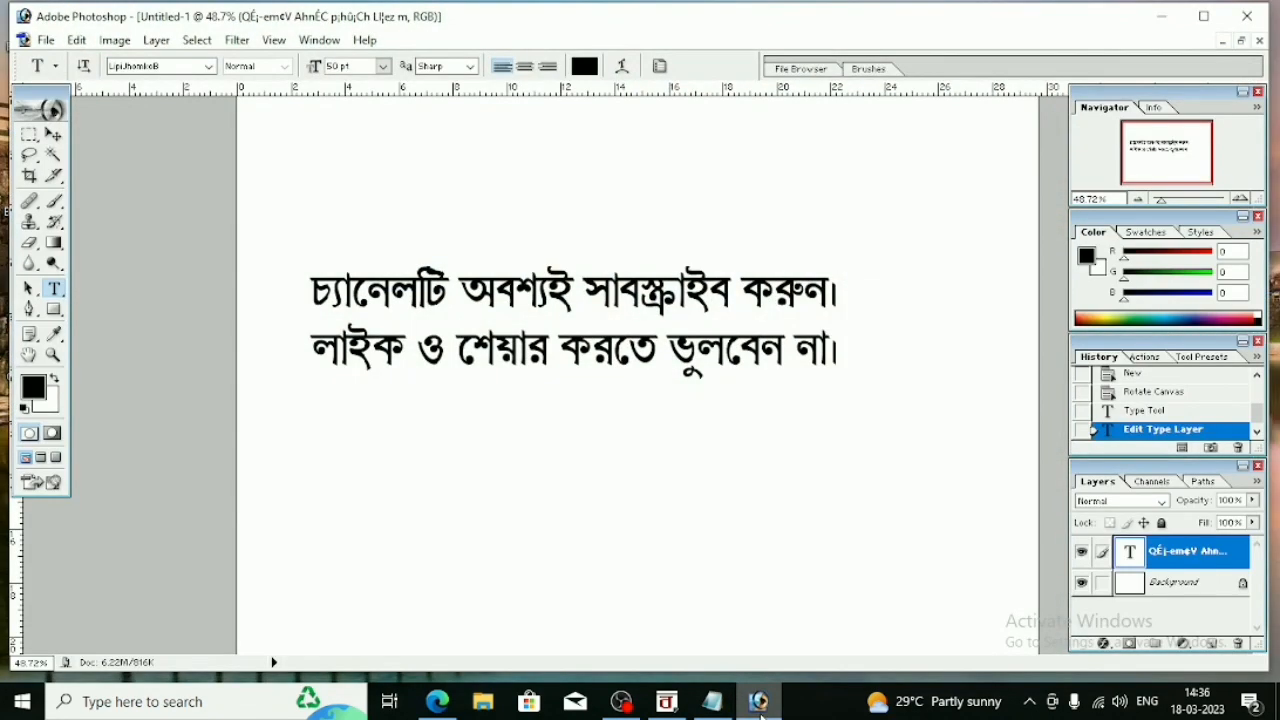
left_click(290, 292)
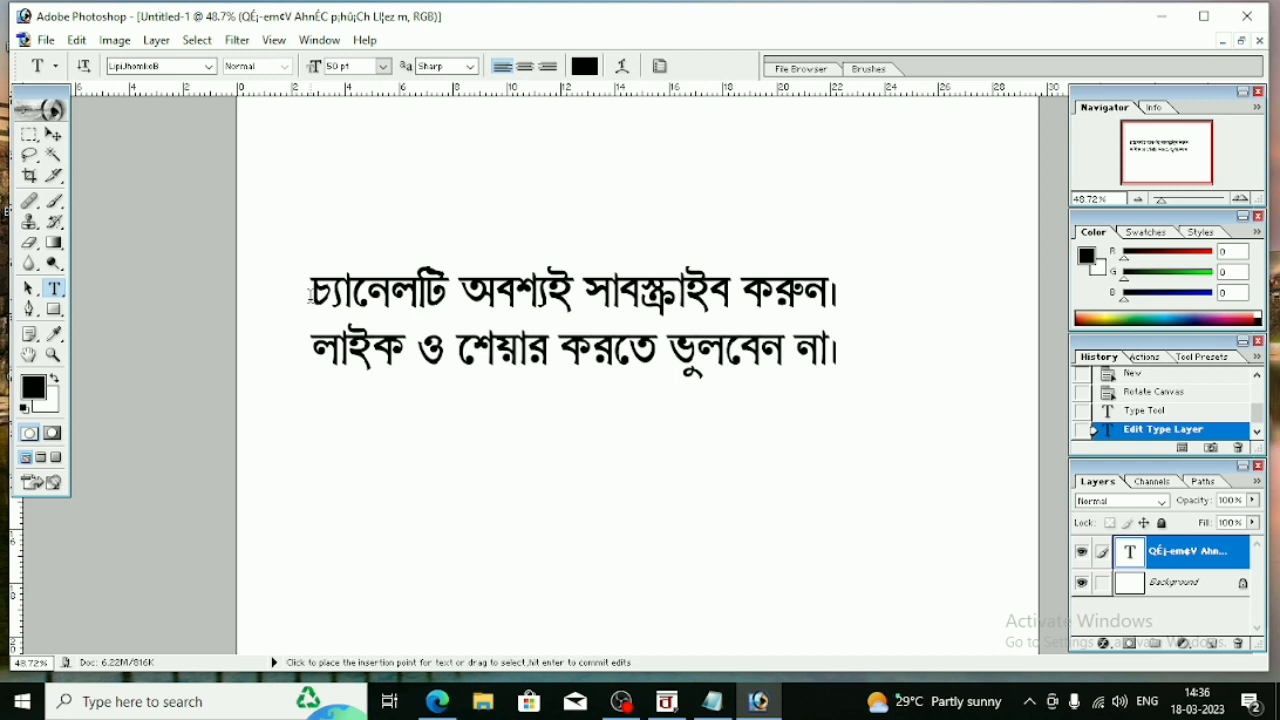
key("ctrl+a")
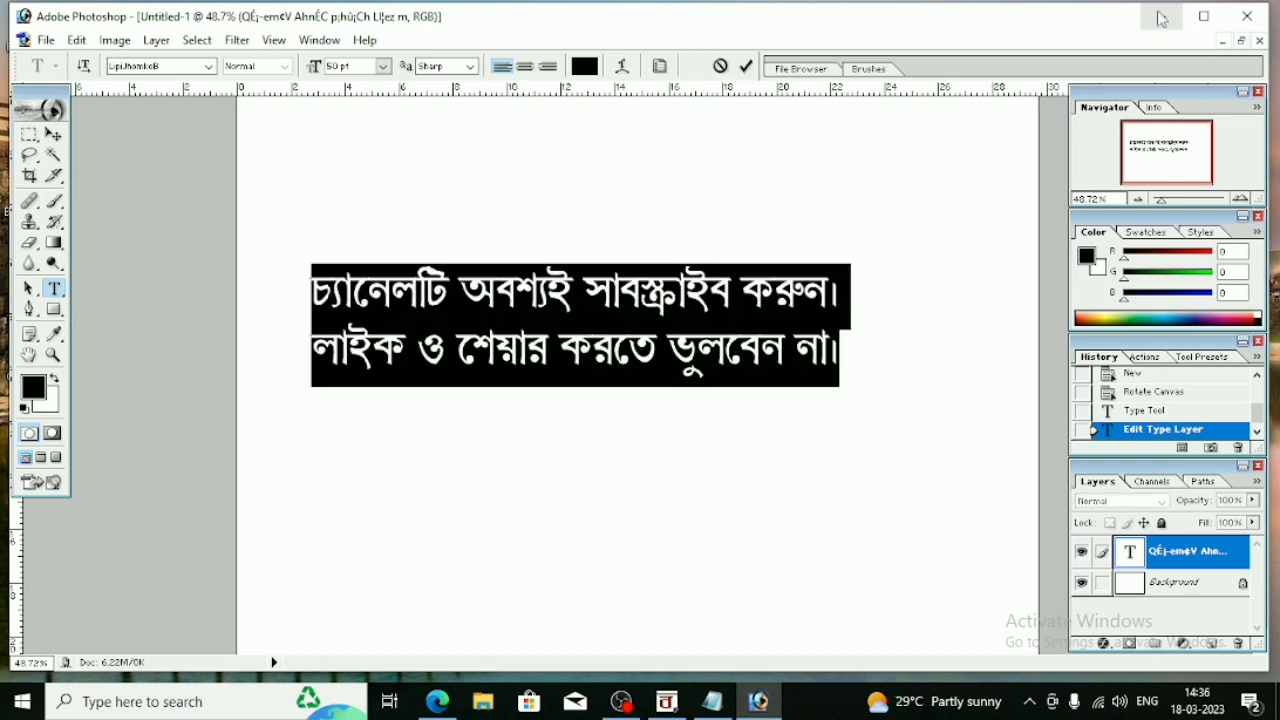
left_click(747, 67)
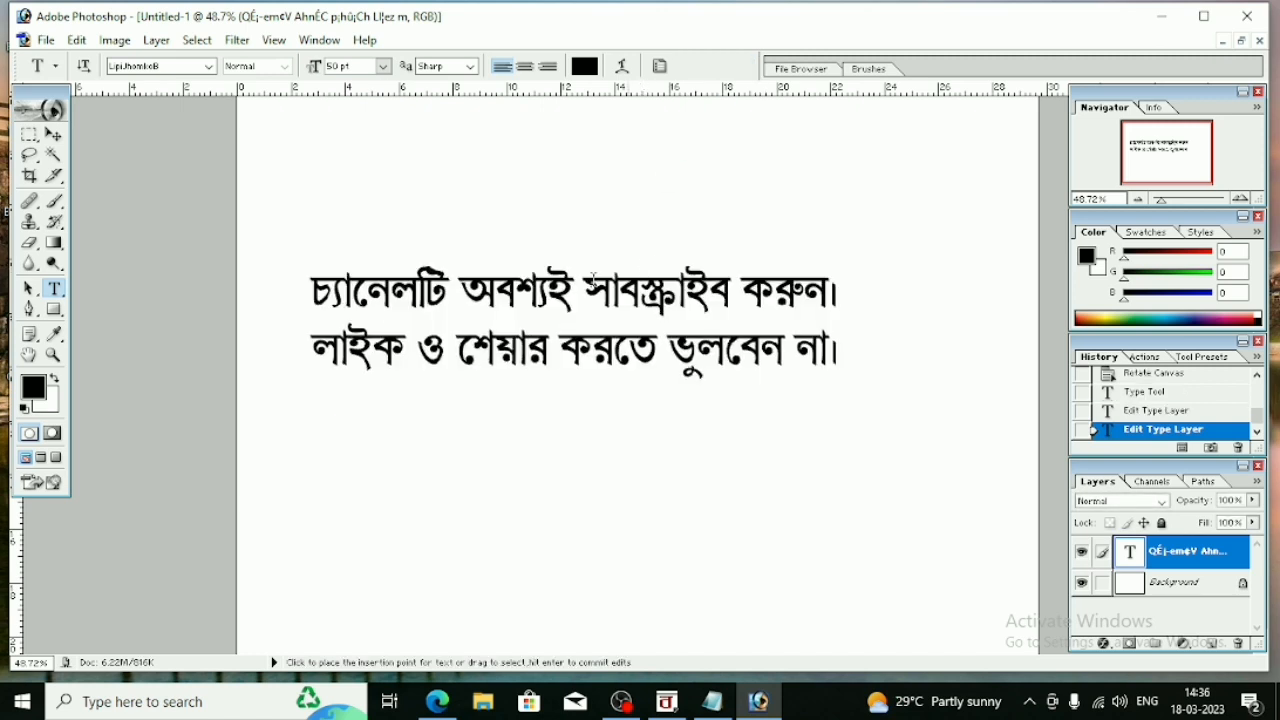
left_click_drag(312, 297, 846, 400)
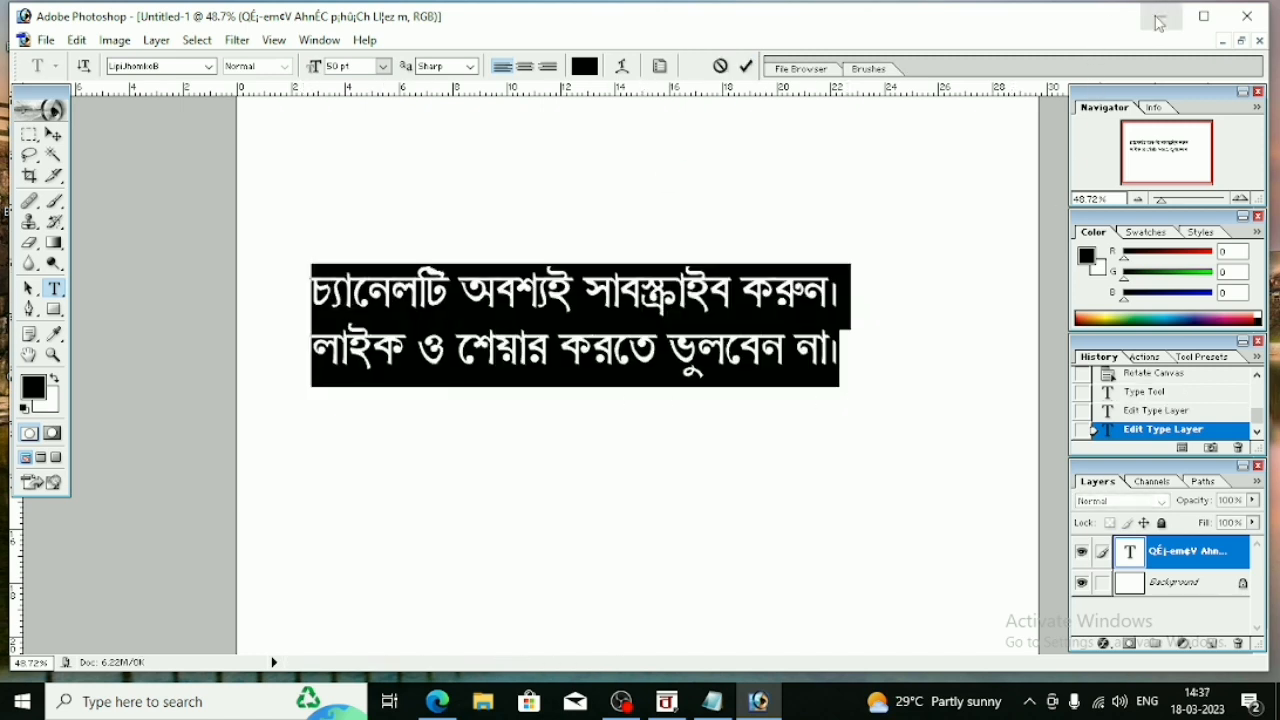
left_click(747, 67)
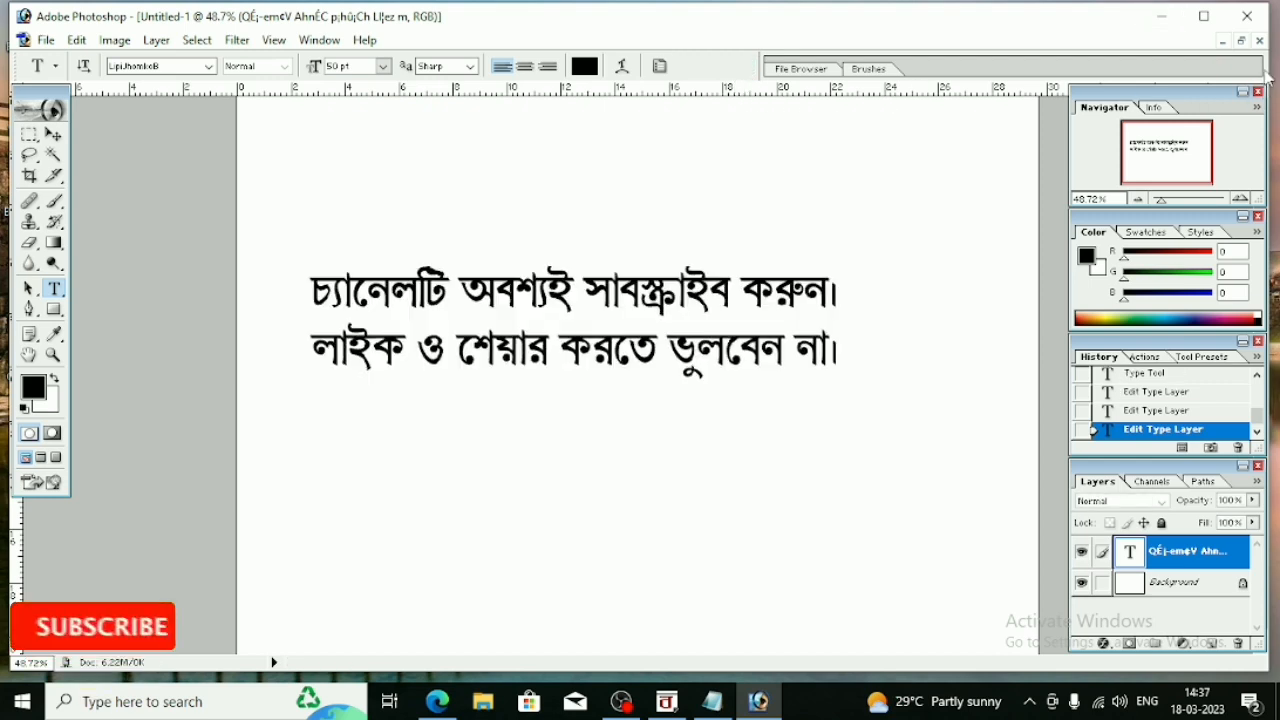
Minimize the Photoshop window to show the desktop.
left_click(1163, 18)
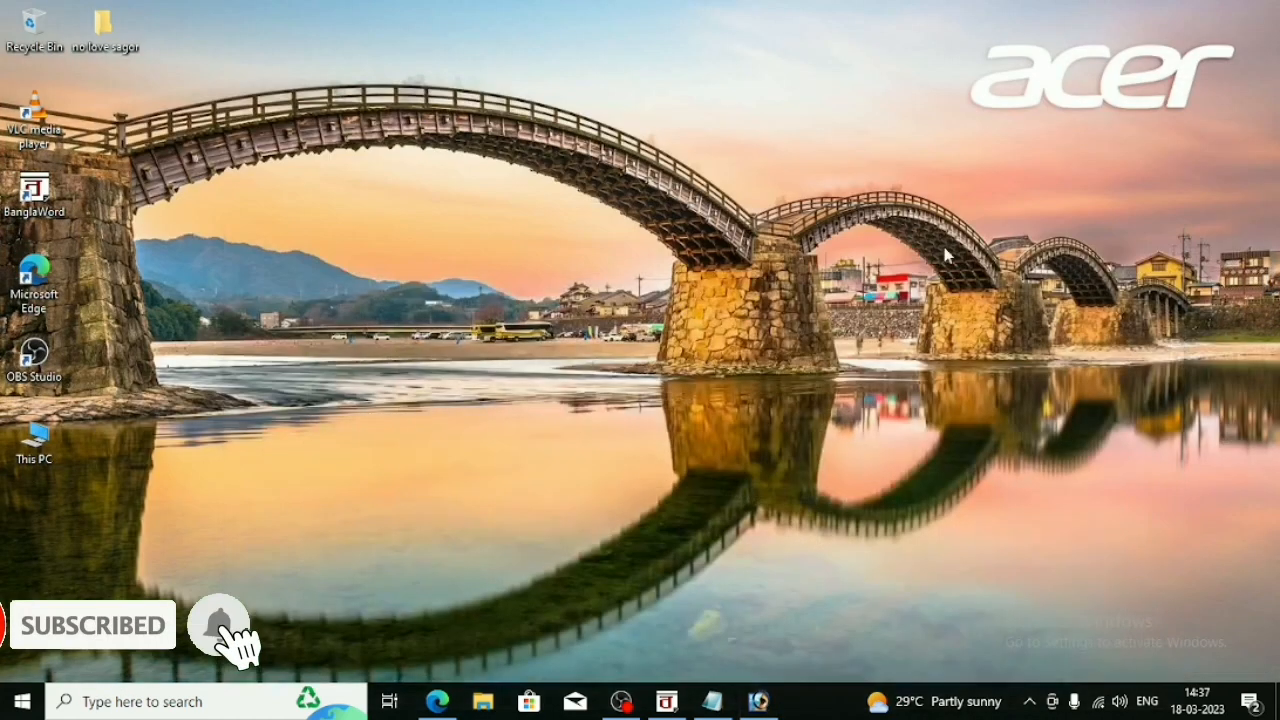
left_click(758, 701)
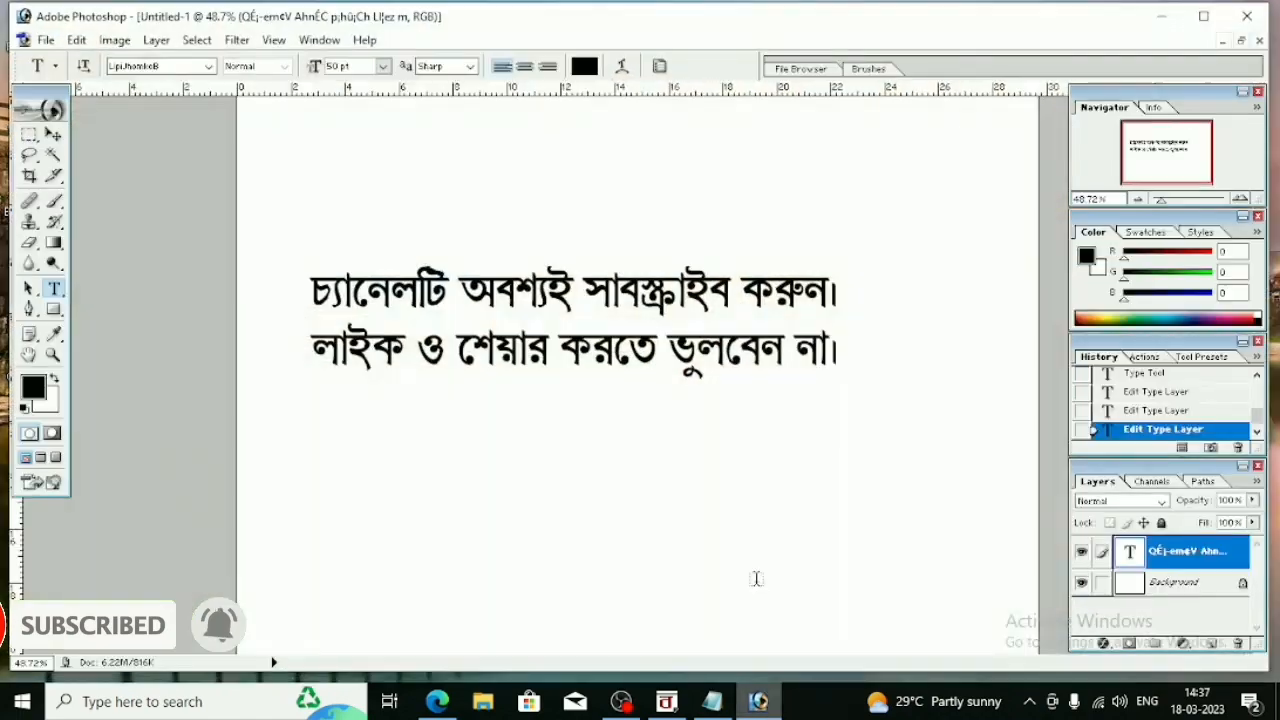
key("Tab")
left_click(1160, 25)
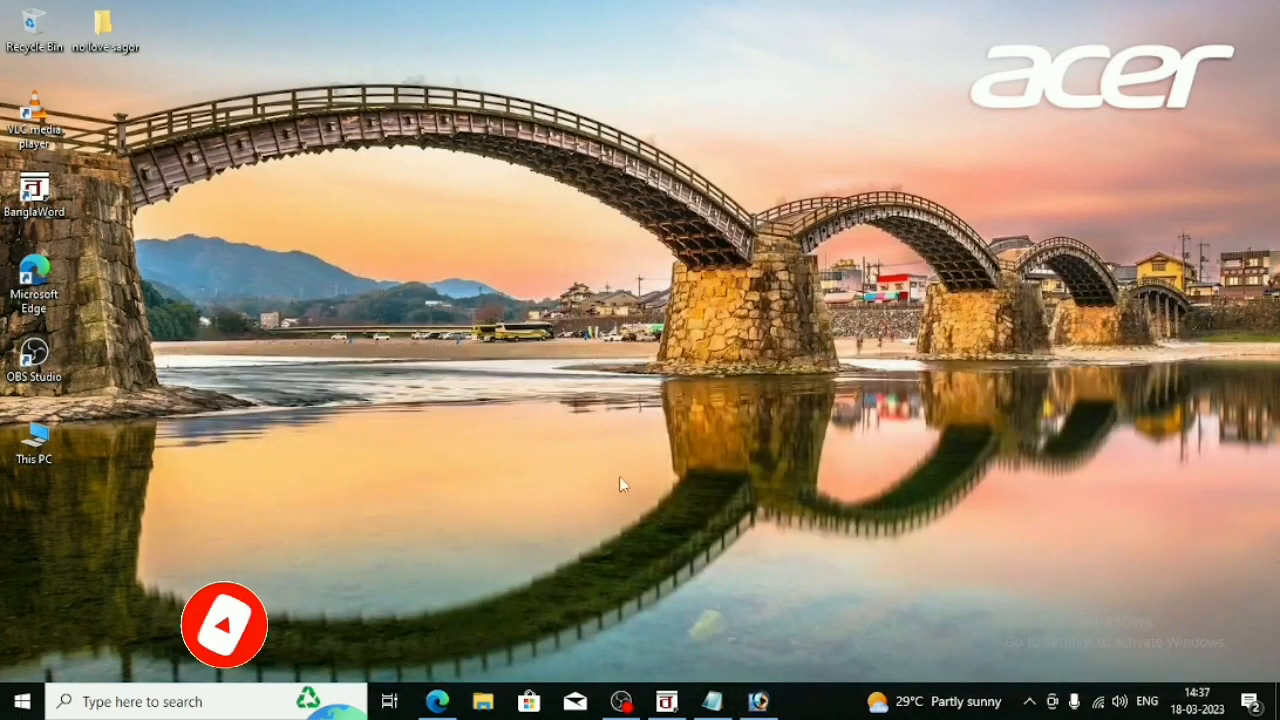